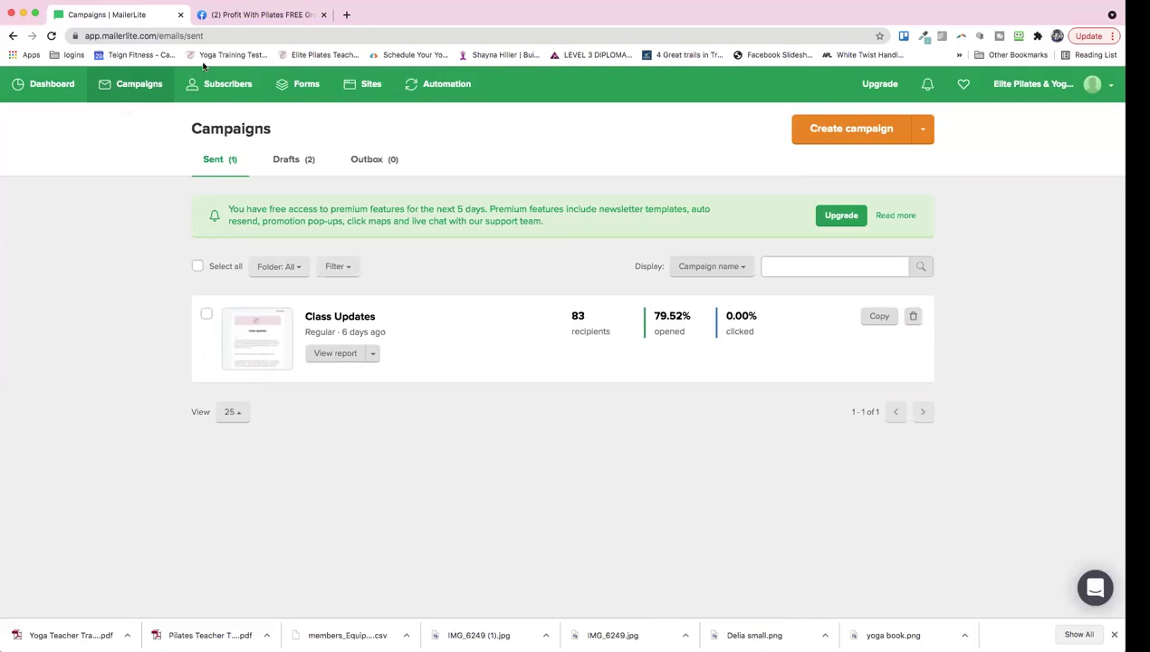
Create a subscriber group named "examplee"
left_click(212, 87)
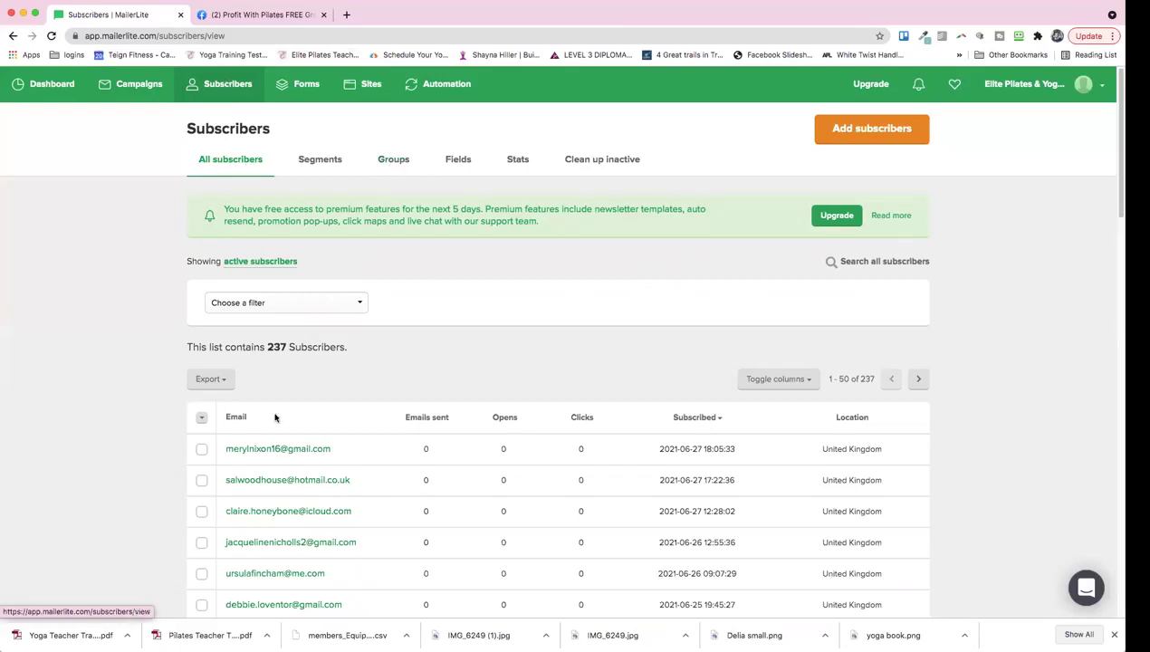
left_click(395, 160)
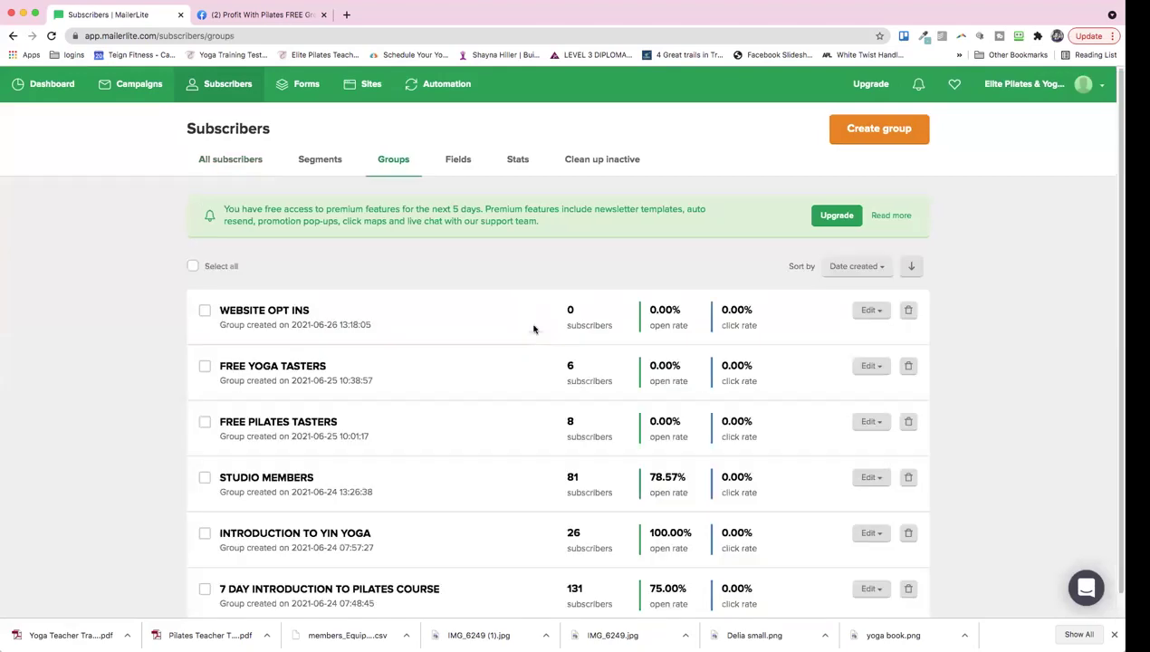
scroll(523, 399, "down", 1)
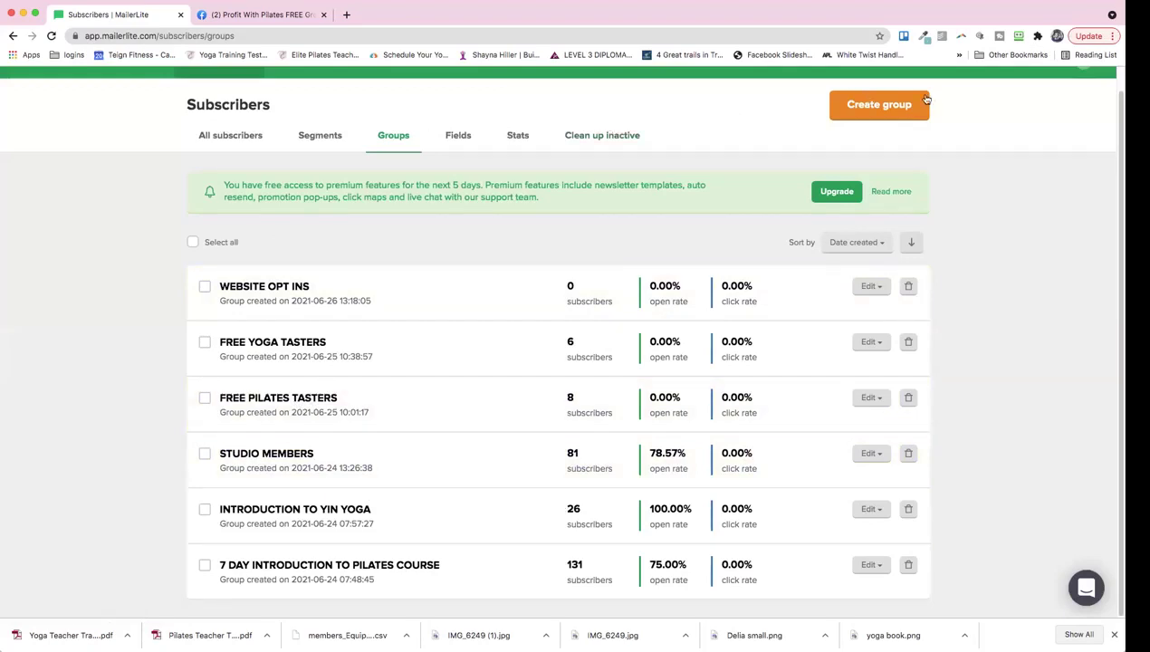
left_click(883, 108)
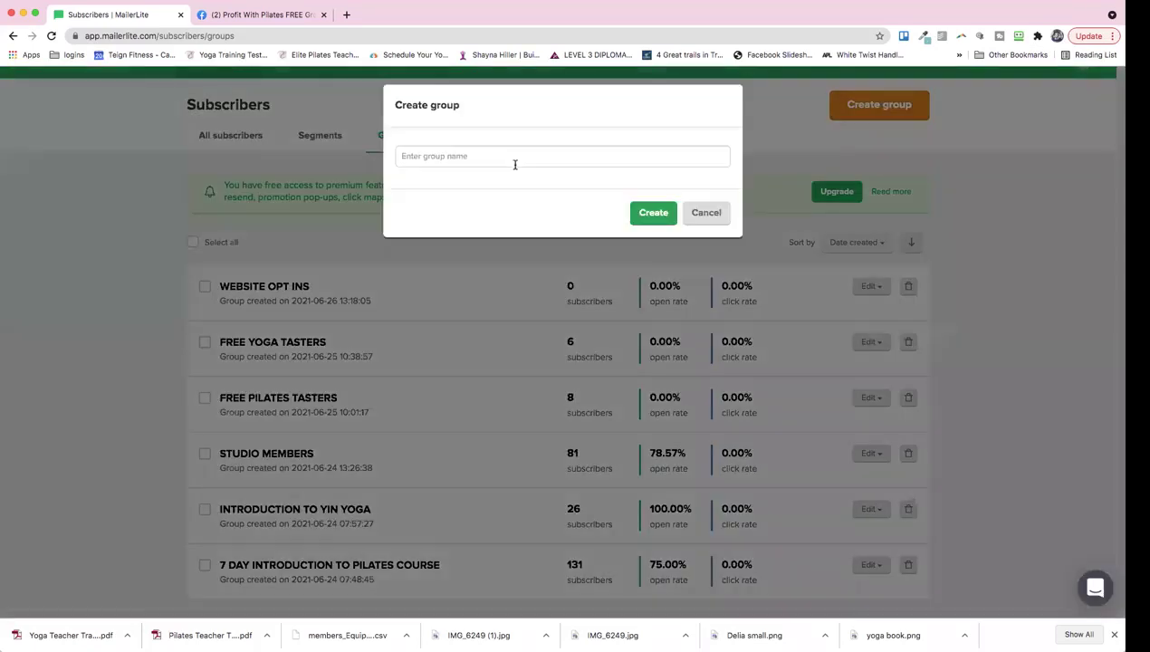
left_click(491, 153)
type("exam")
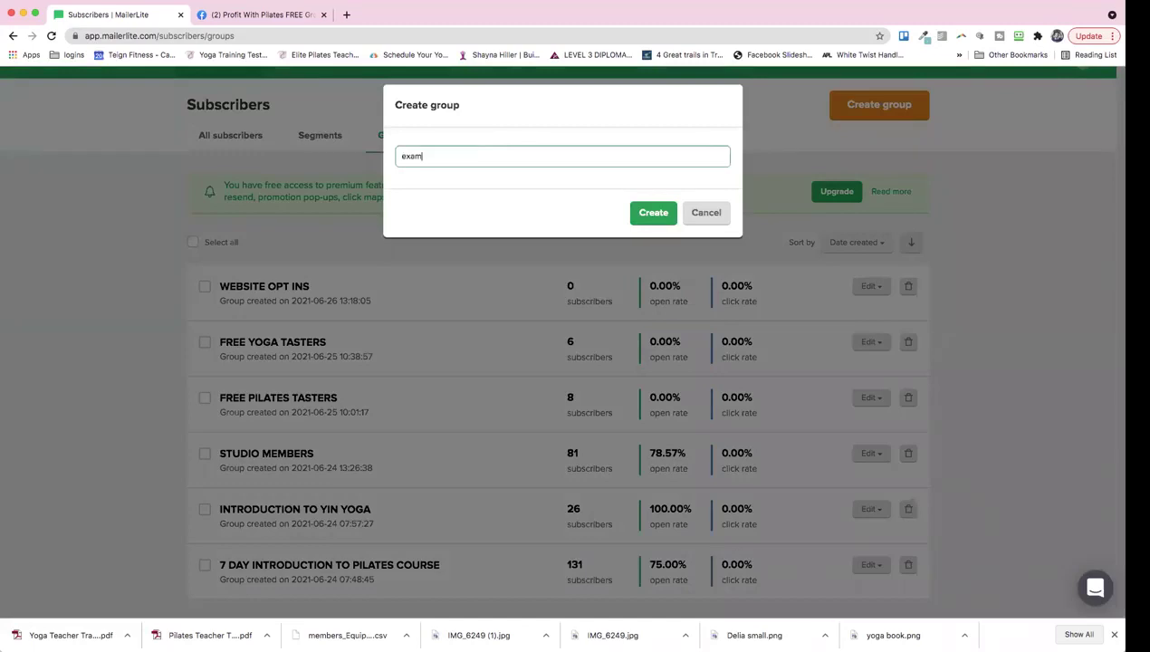
type("plee")
left_click(648, 219)
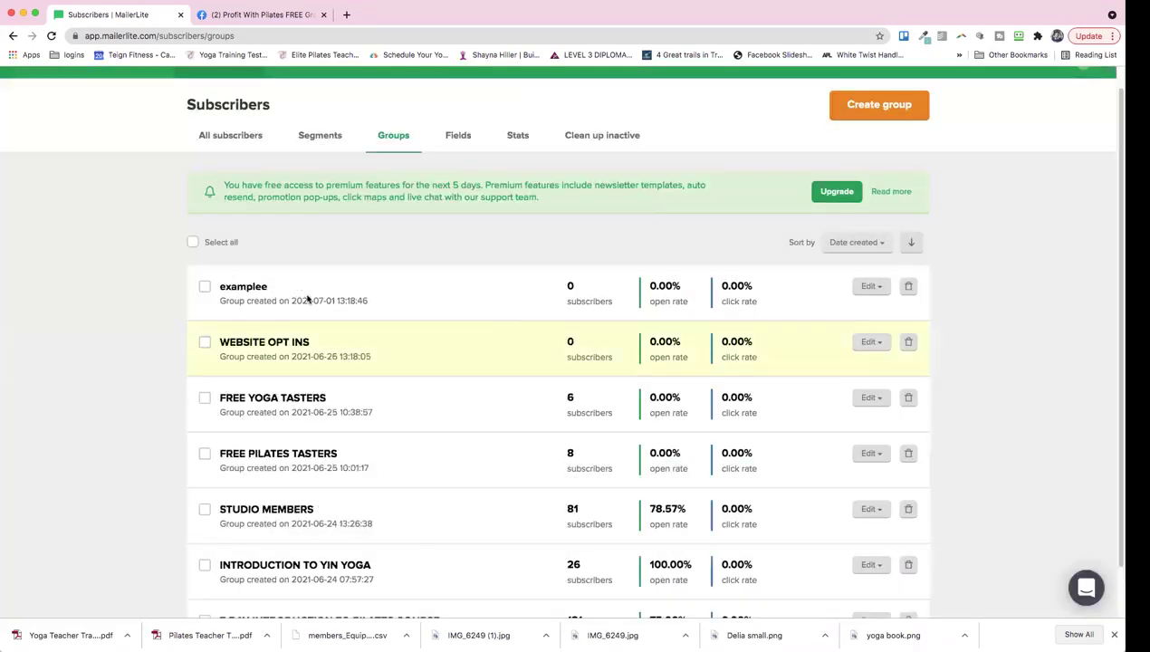
Look at the edit options available for the examplee group
left_click(875, 288)
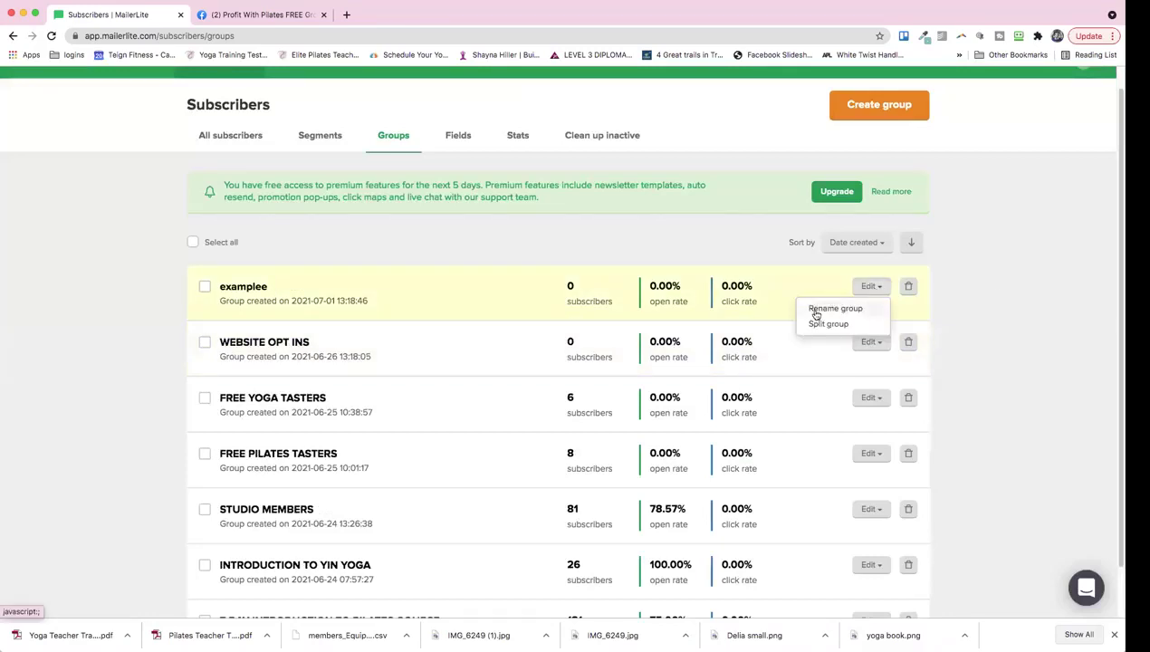
left_click(873, 288)
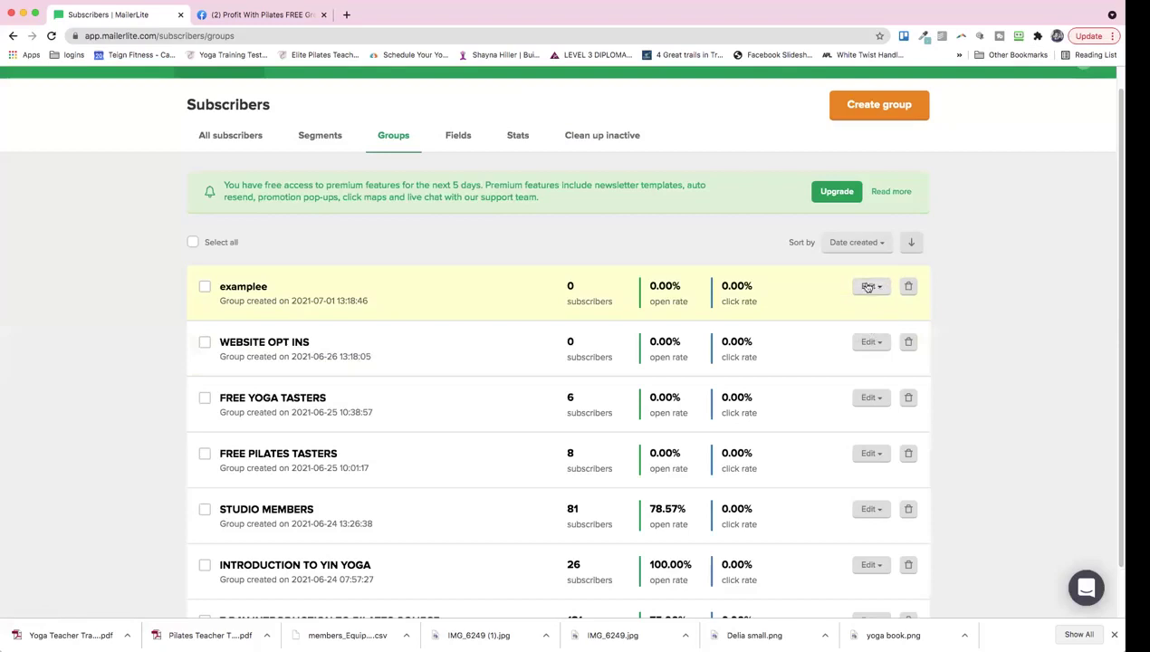
left_click(870, 287)
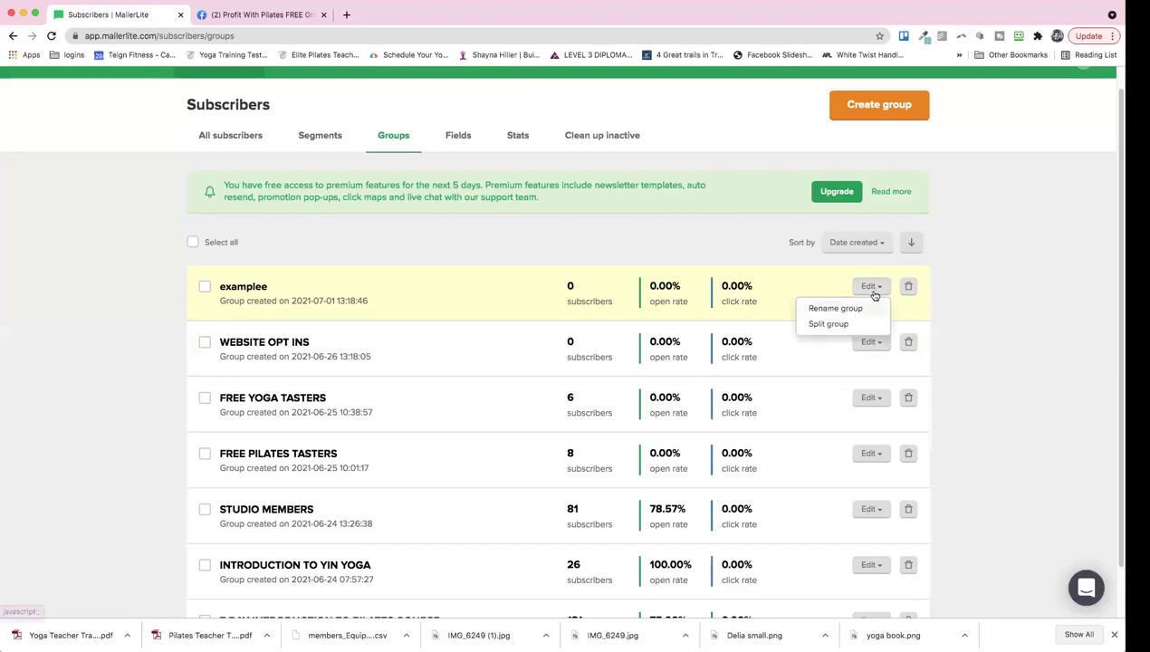
left_click(872, 290)
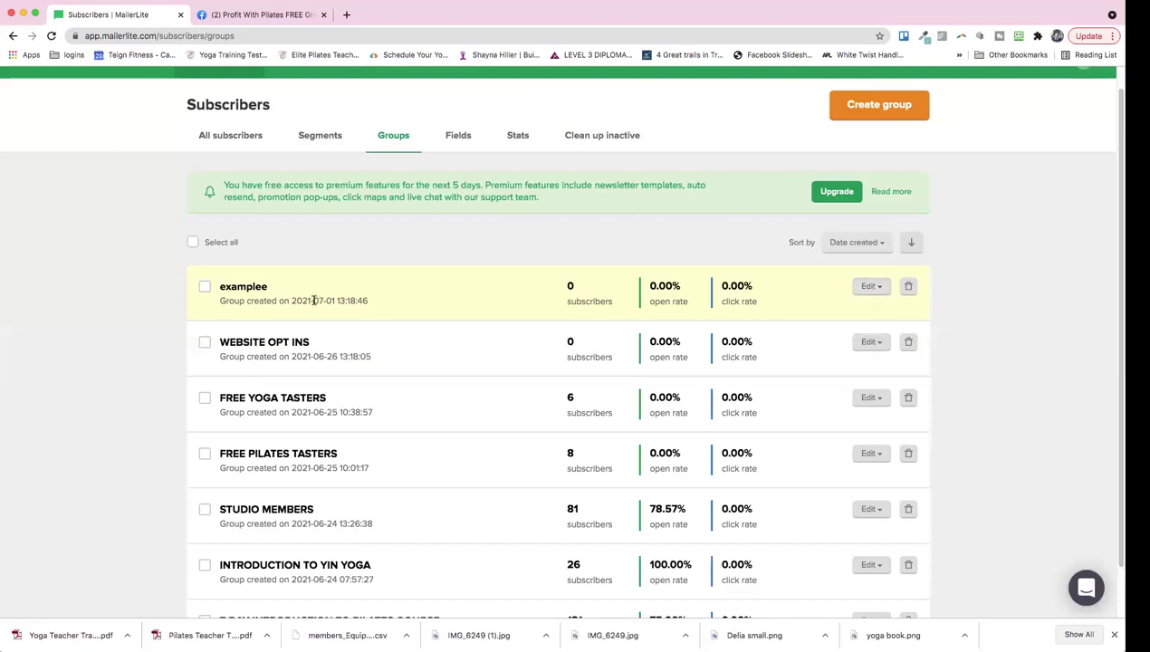
Open the examplee group's subscribers and look at the methods for adding new subscribers to it
left_click(246, 290)
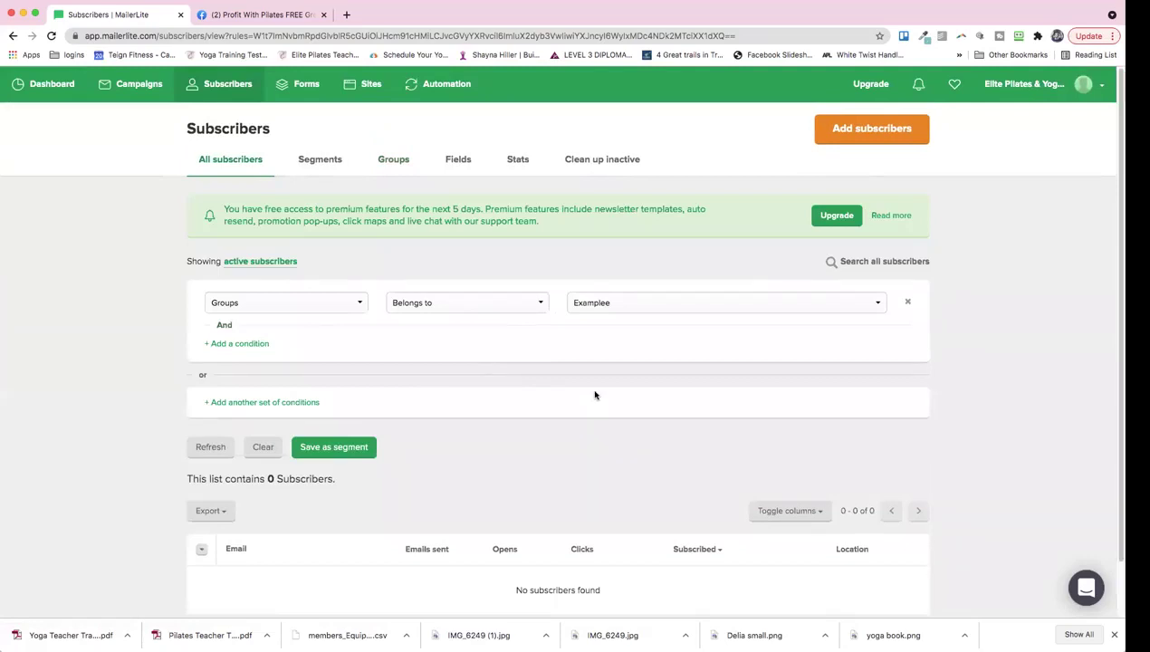
left_click(862, 138)
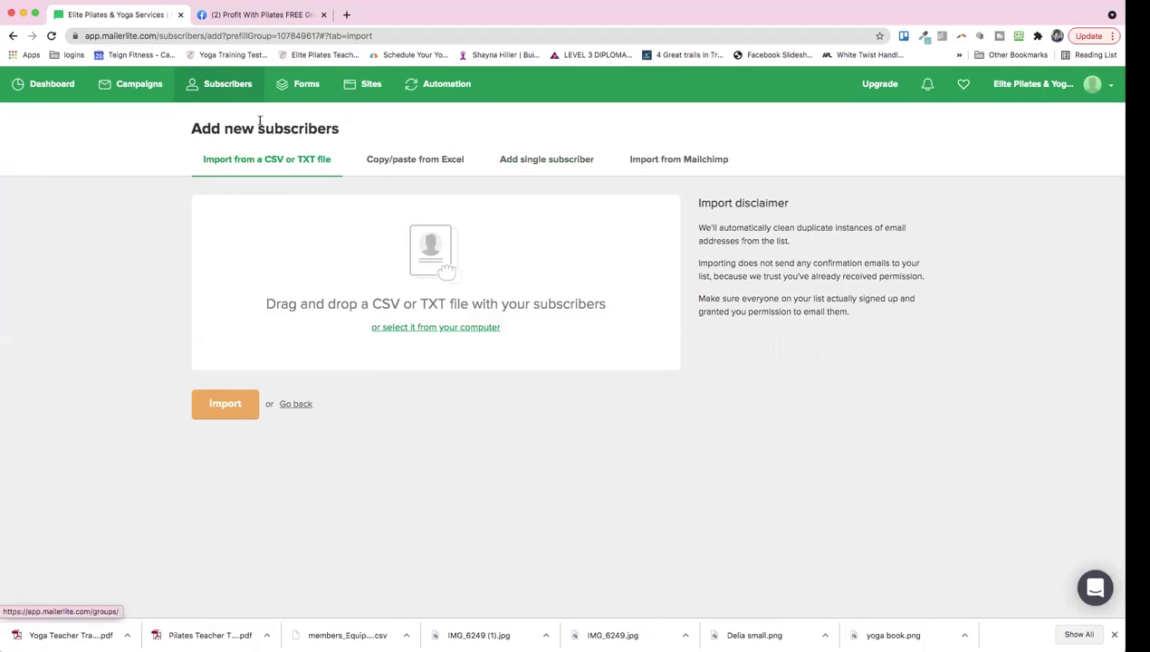
left_click(14, 36)
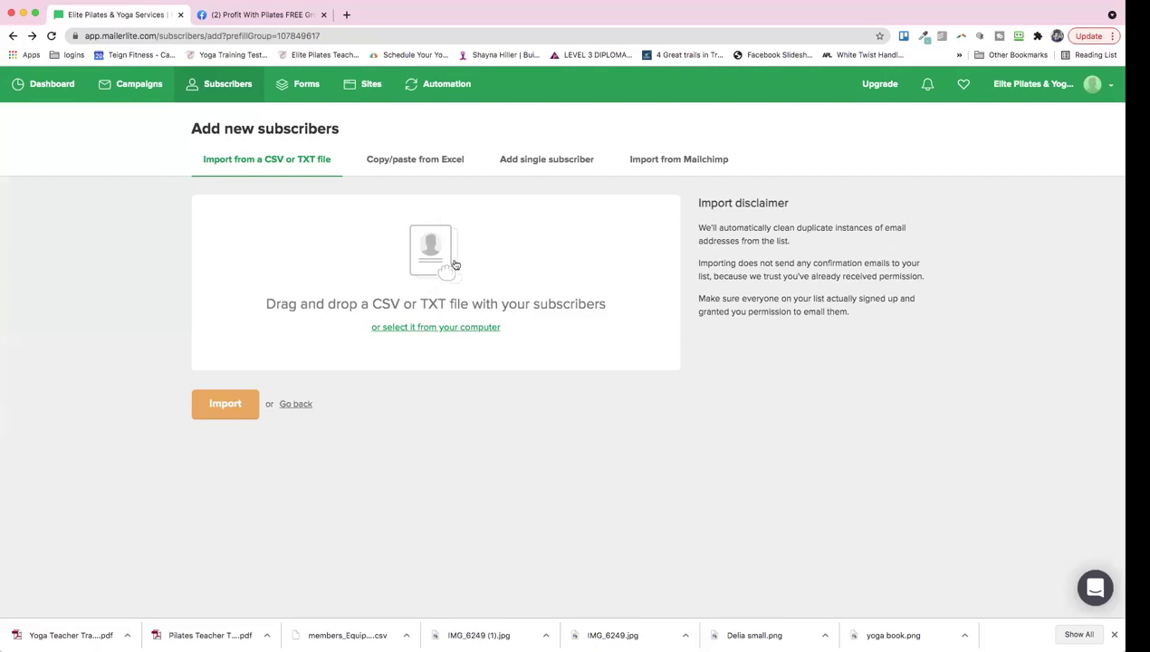
left_click(11, 38)
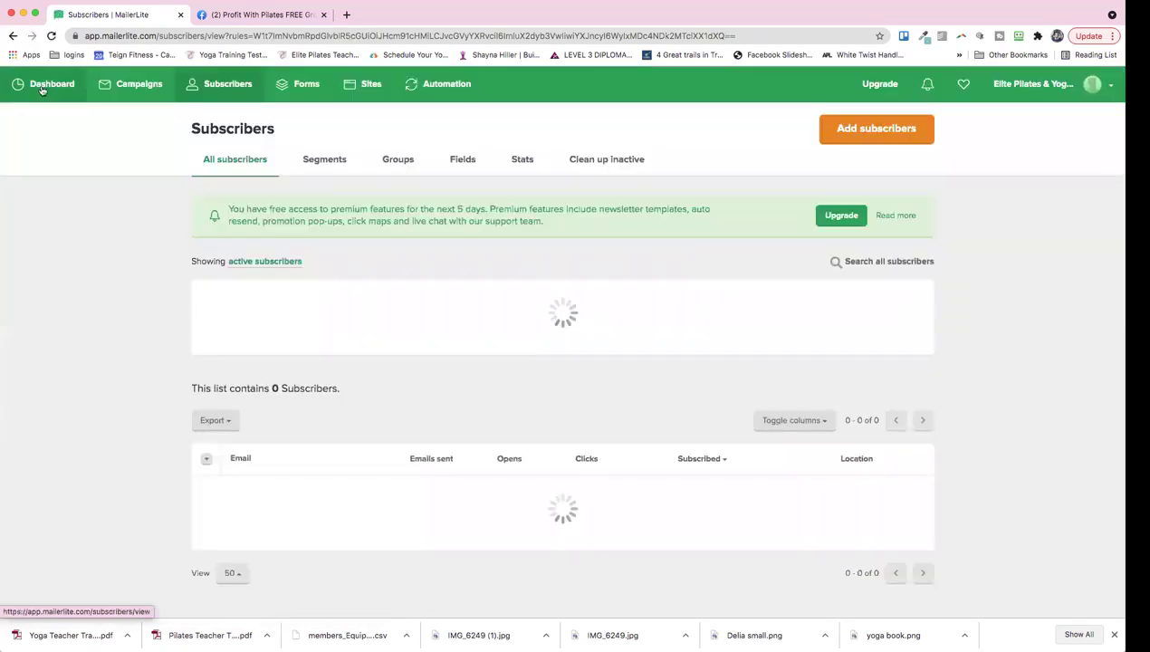
Return to the subscriber groups and delete the examplee group
left_click(40, 88)
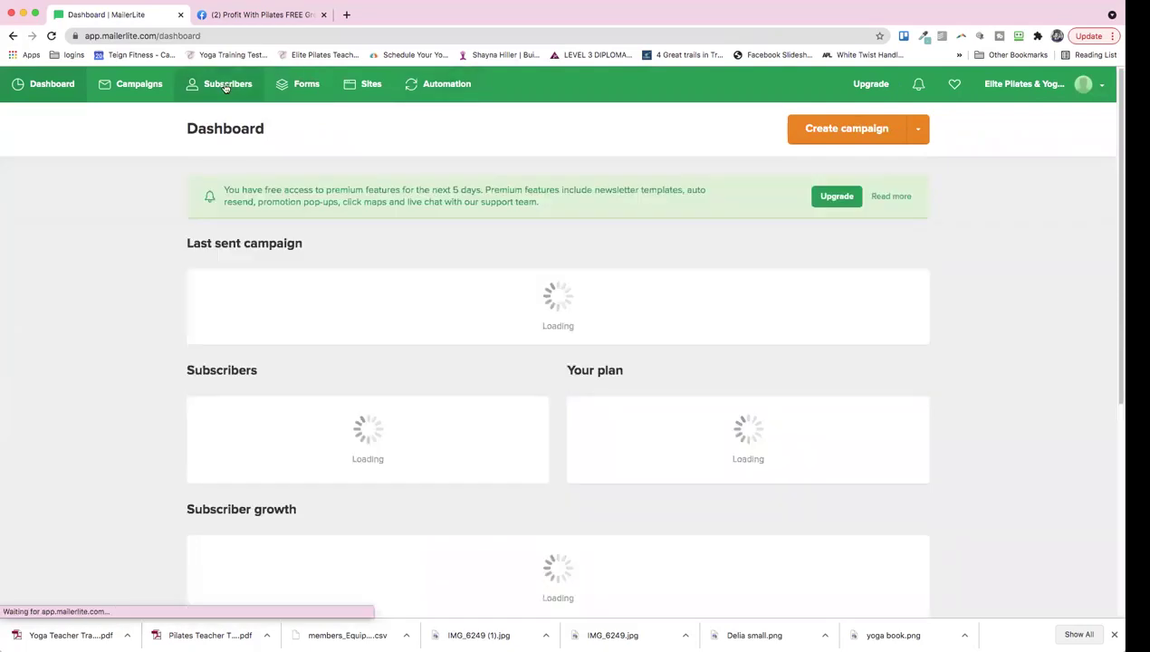
left_click(225, 88)
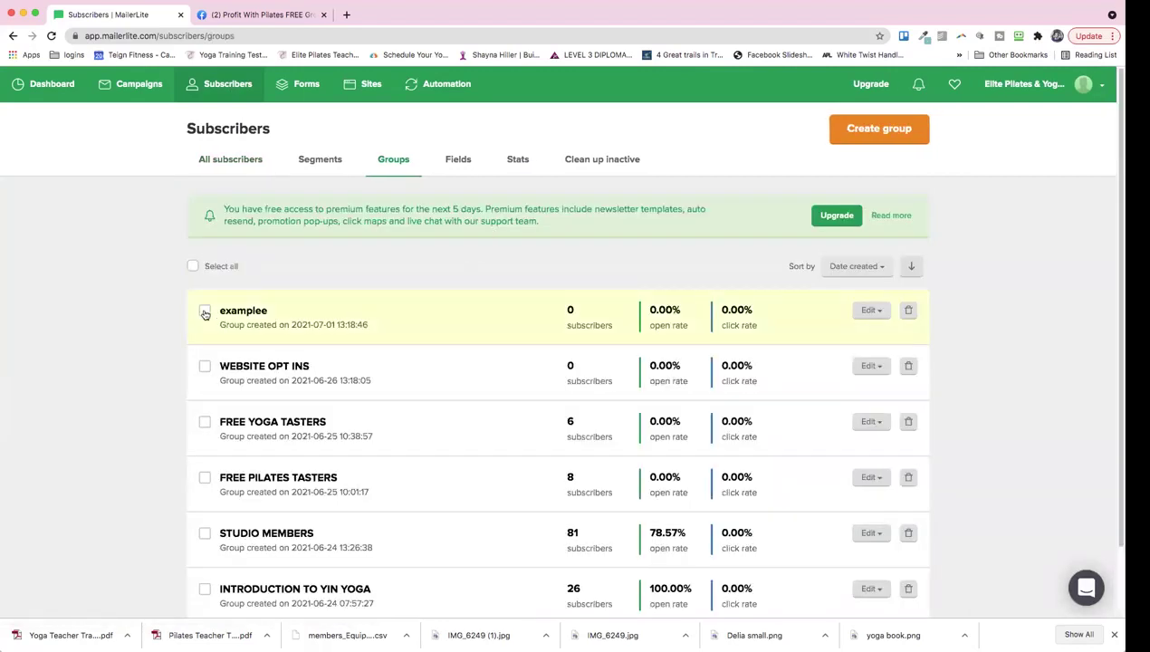
left_click(205, 313)
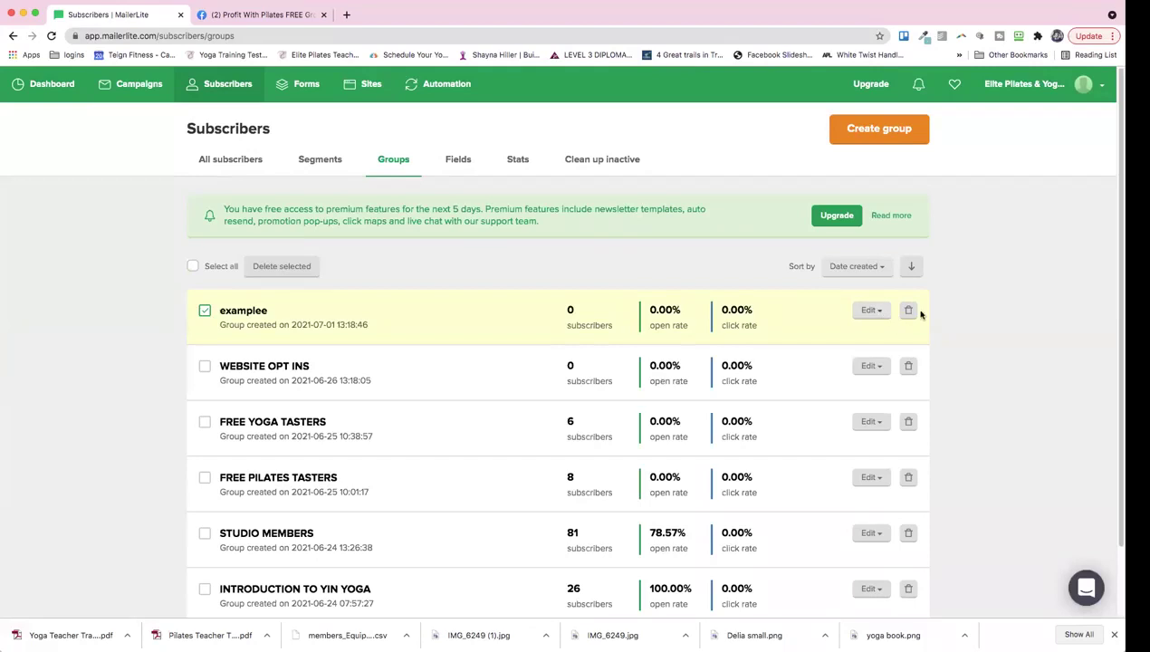
left_click(909, 315)
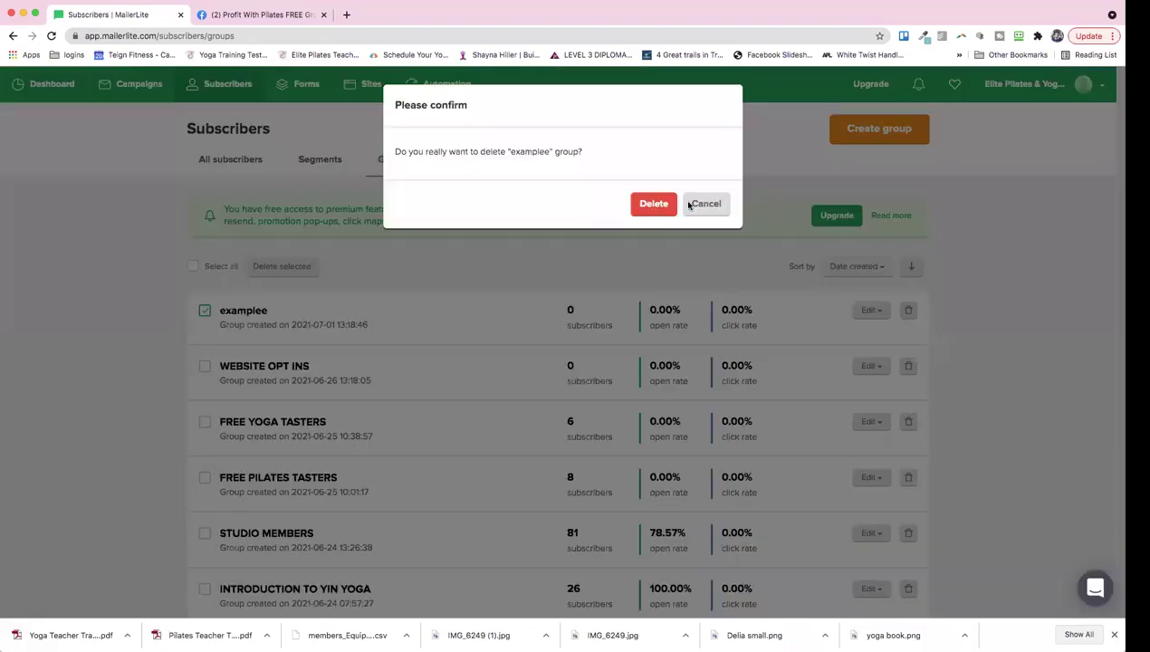
left_click(653, 203)
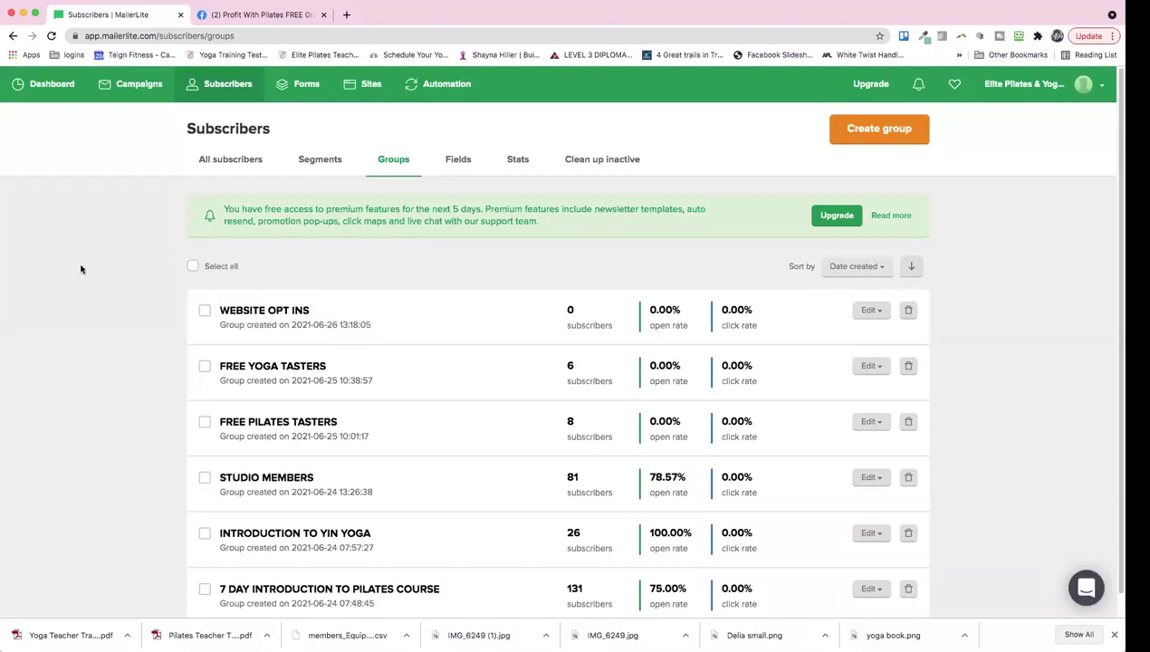
scroll(83, 269, "down", 1)
scroll(83, 269, "down", 1)
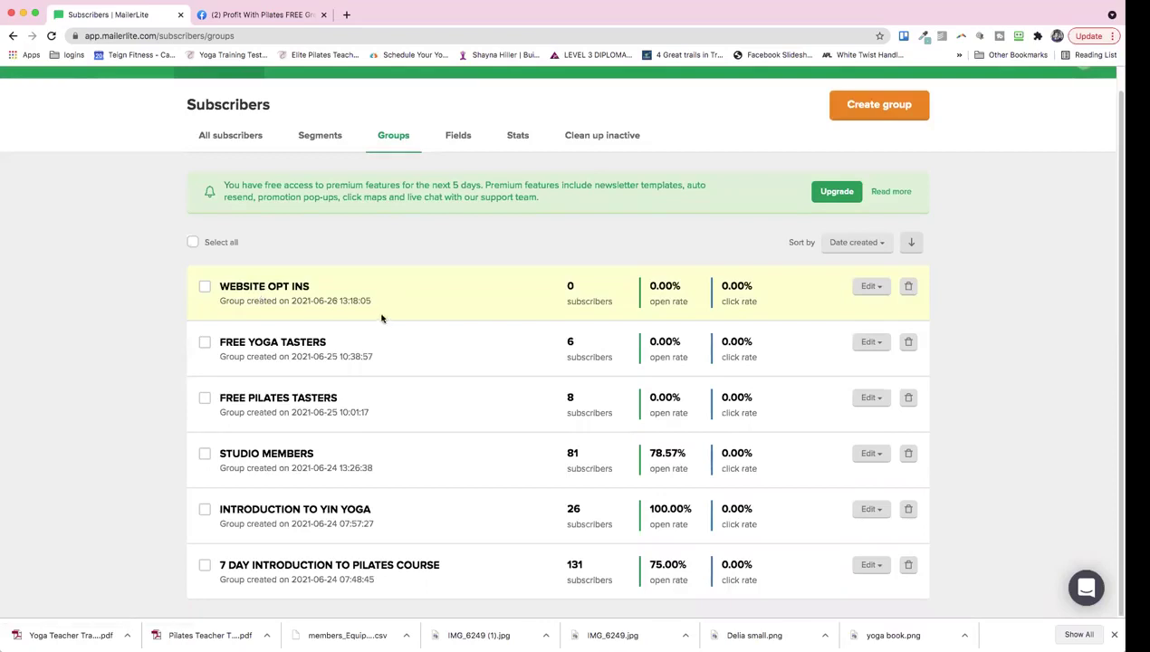
scroll(388, 312, "up", 1)
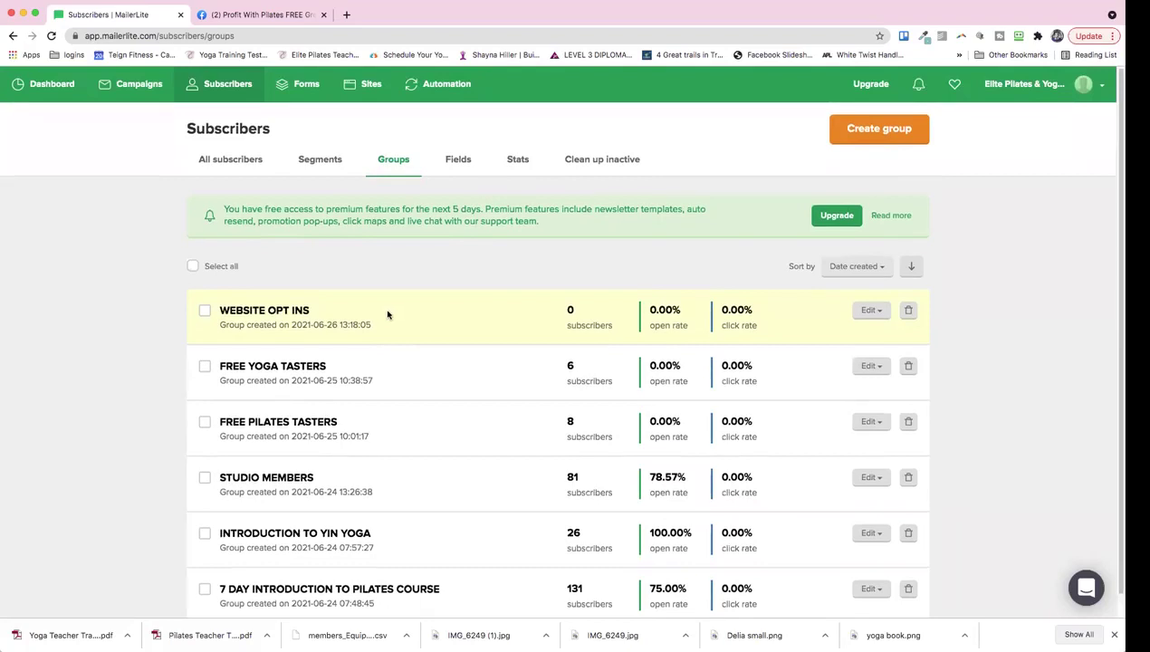
scroll(306, 85, "down", 1)
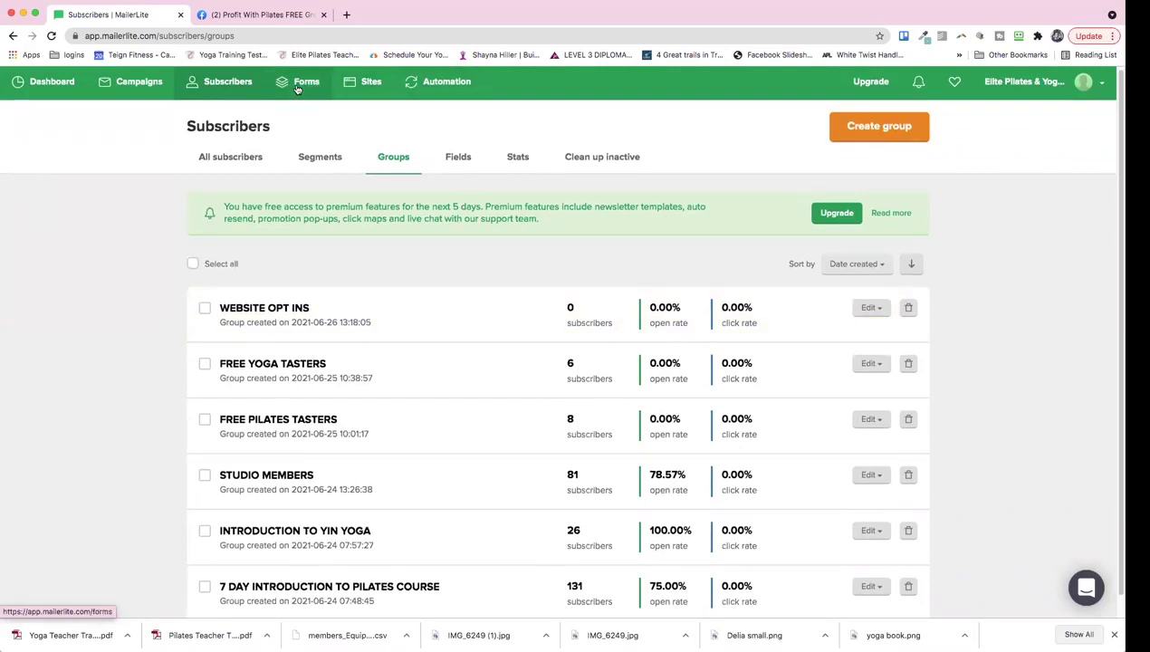
Open the embedded form Website Opt-in Pilates & Yoga and view its design preview
left_click(298, 87)
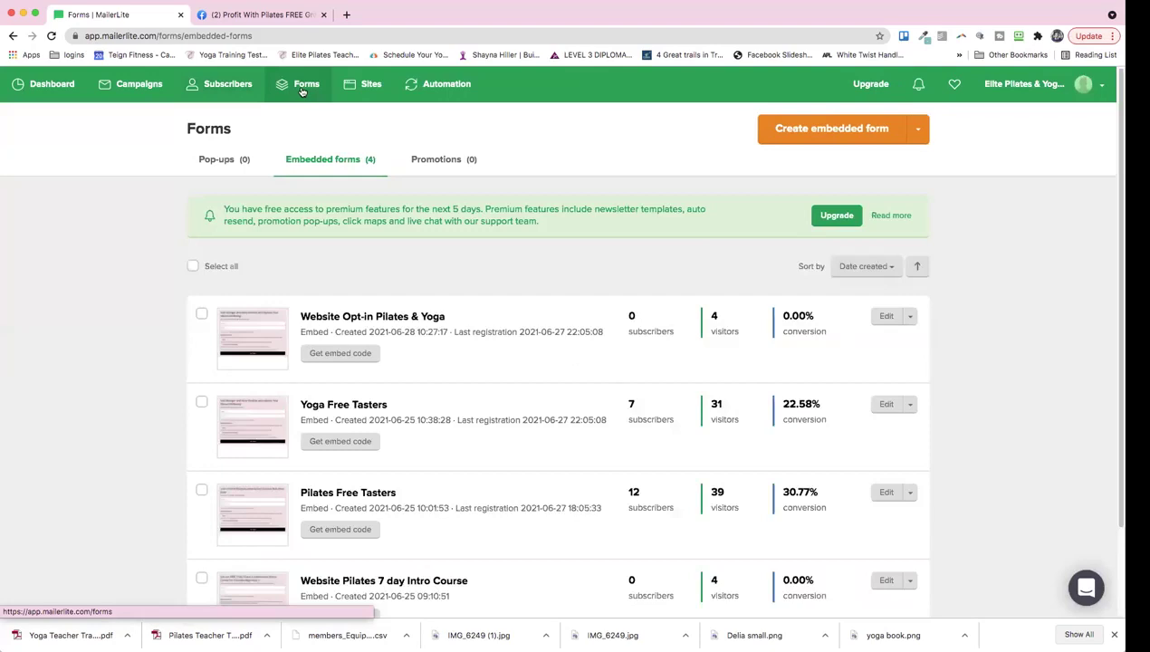
left_click(329, 319)
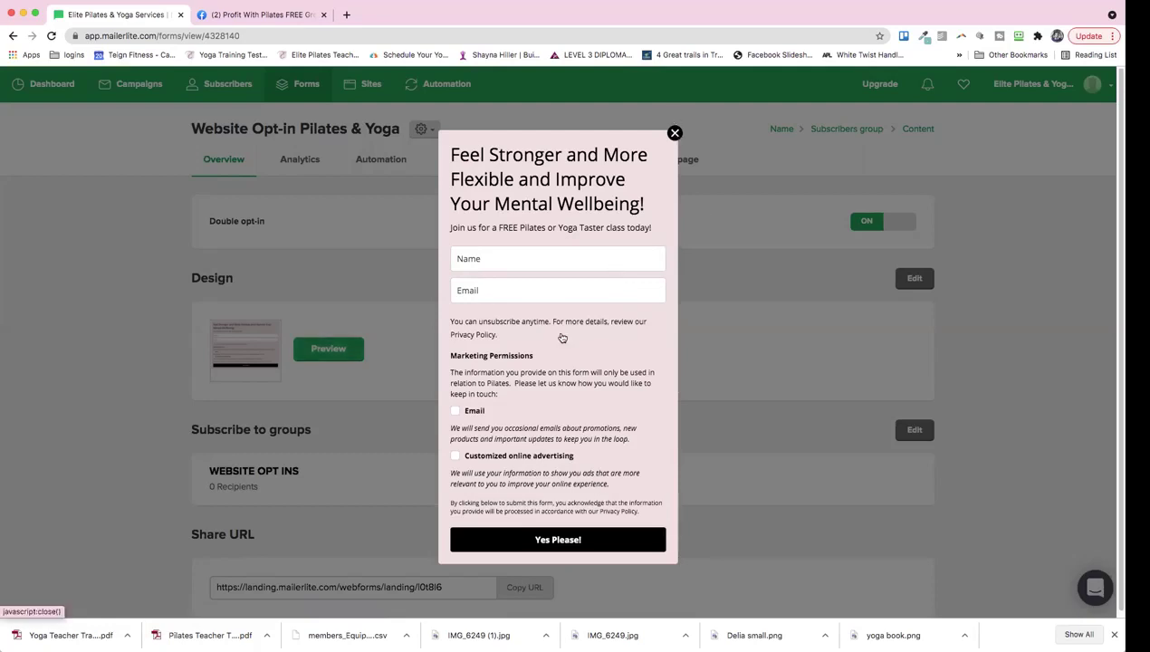
left_click(368, 174)
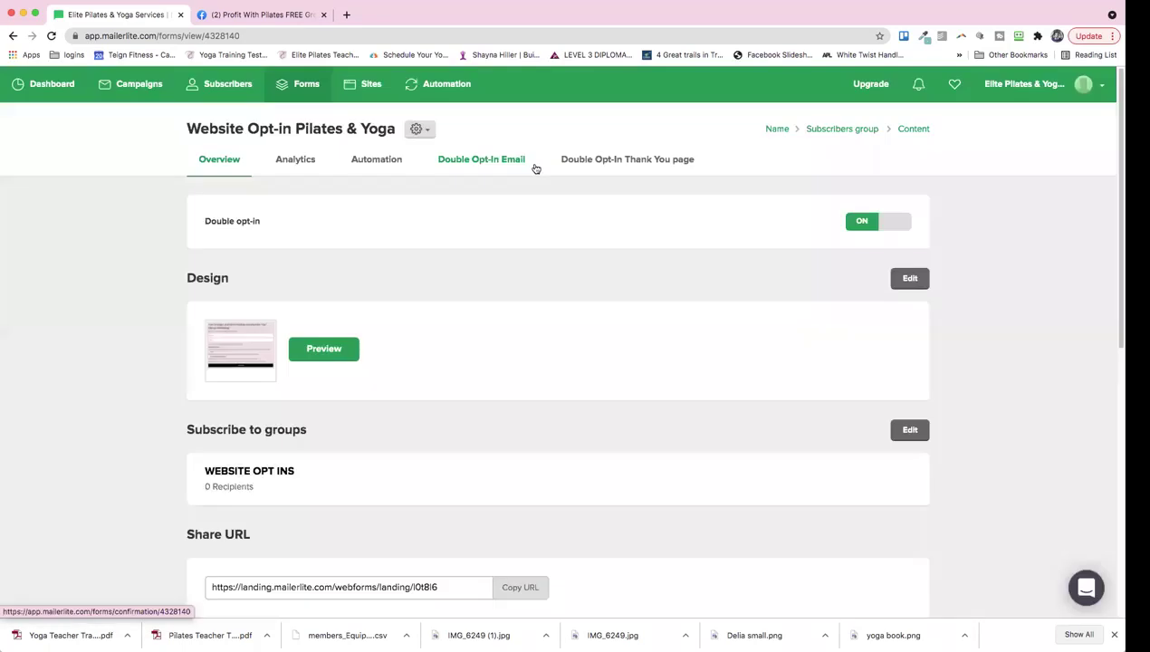
Create an embedded form named "test" and assign it to the WEBSITE OPT INS subscriber group
left_click(300, 84)
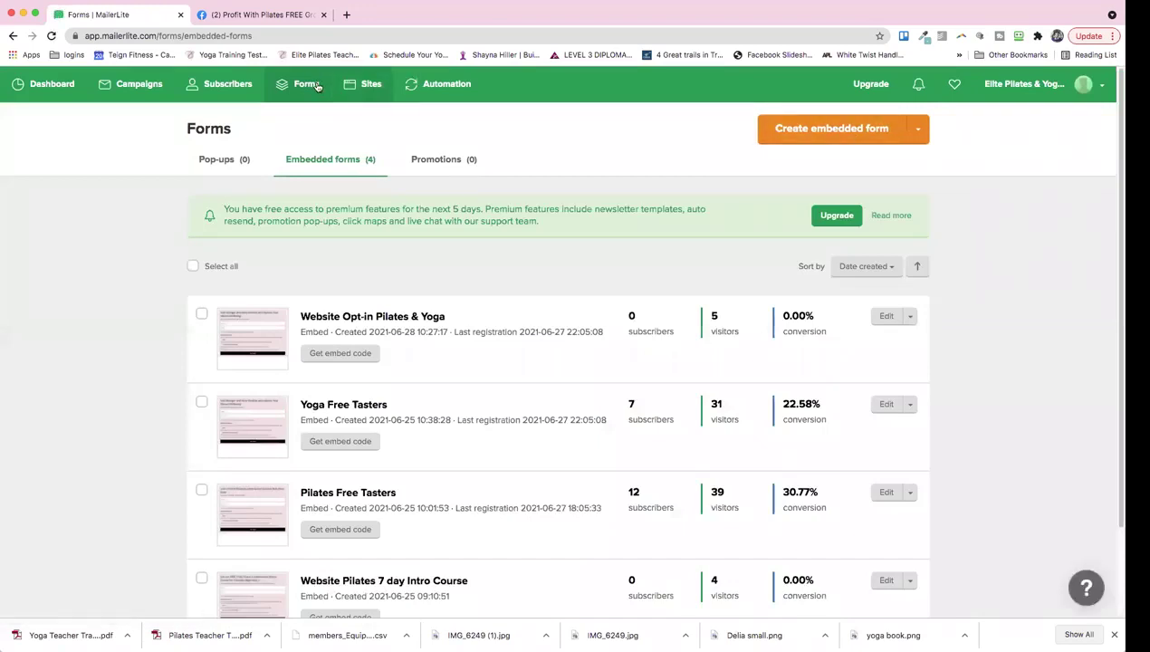
left_click(317, 86)
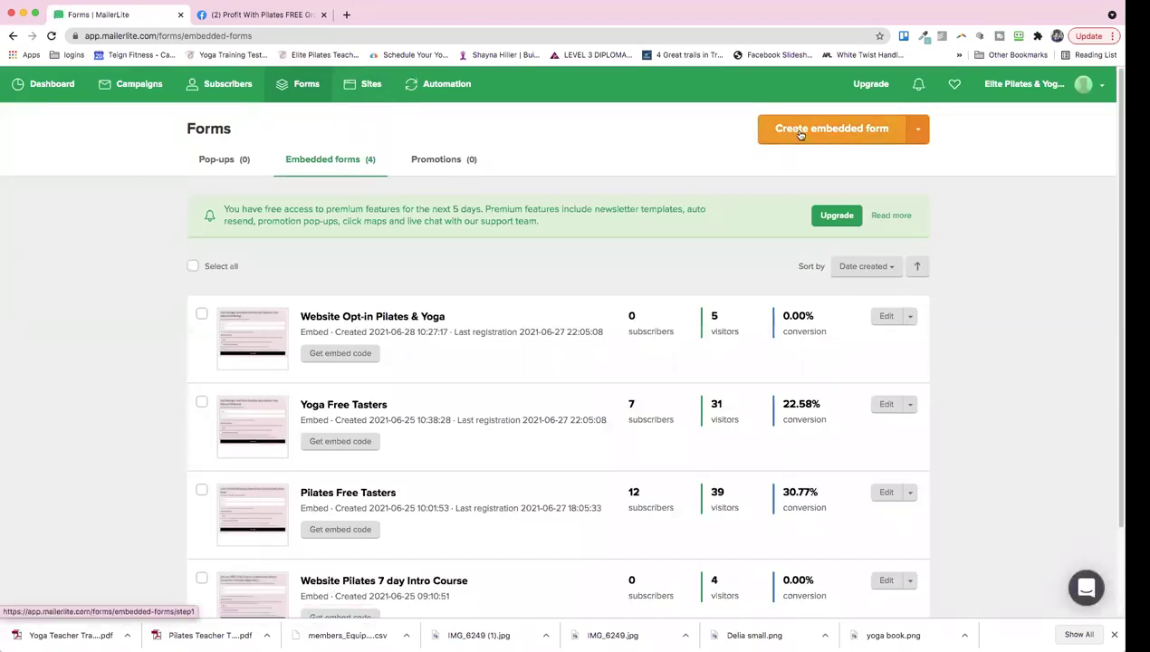
left_click(800, 133)
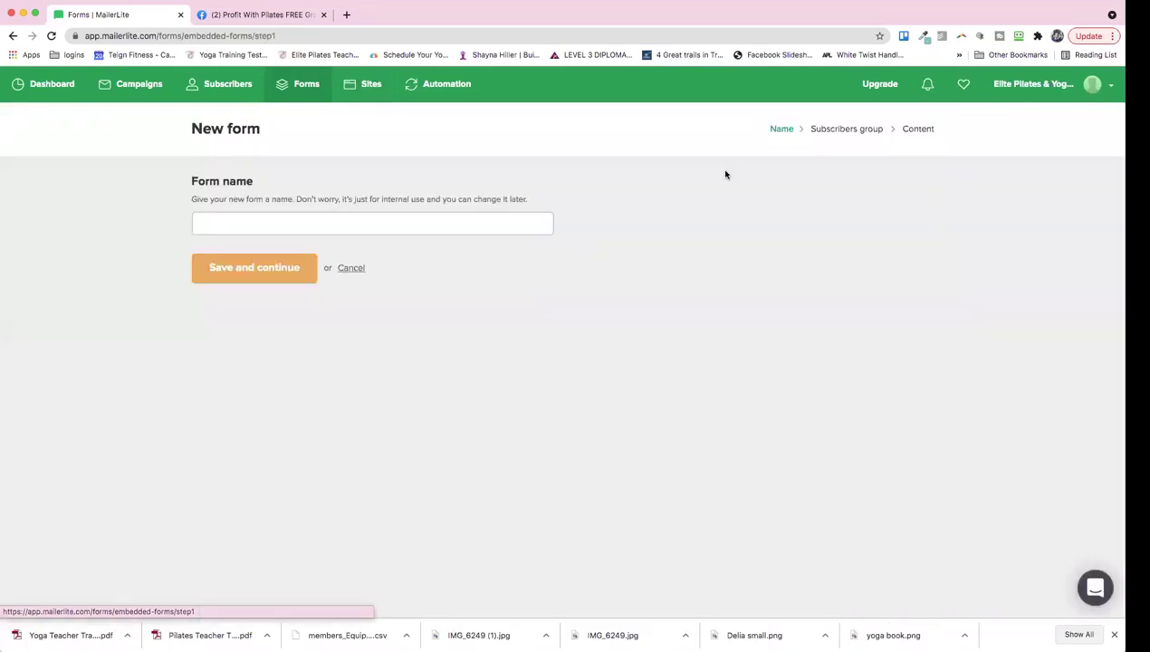
left_click(479, 224)
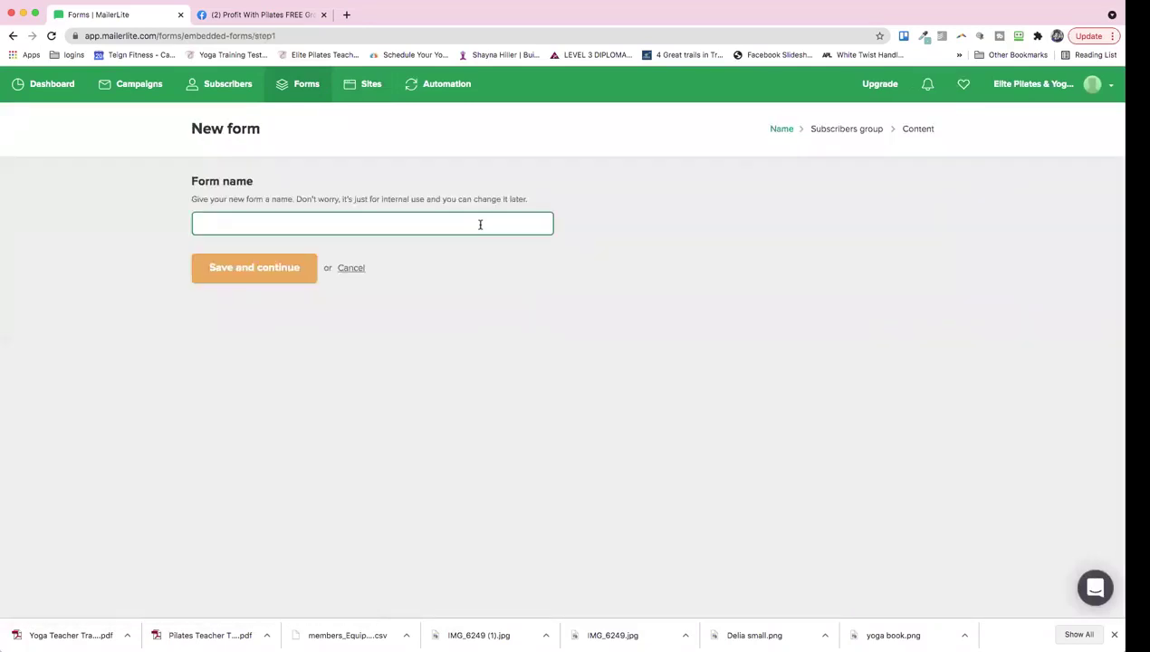
type("test")
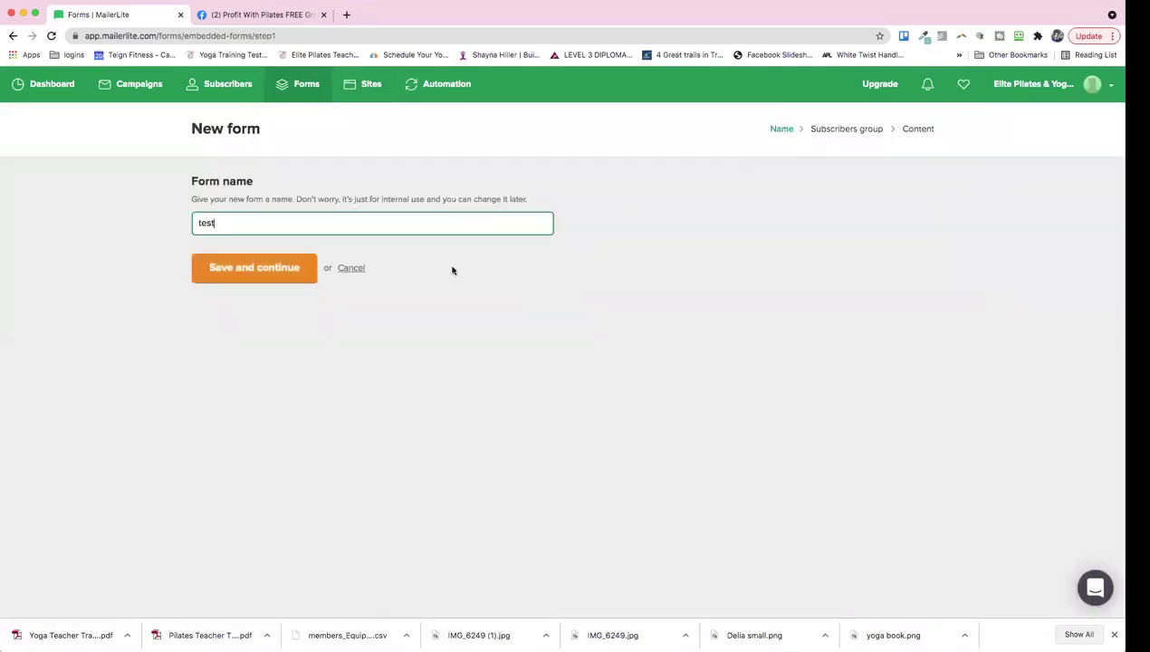
left_click(312, 268)
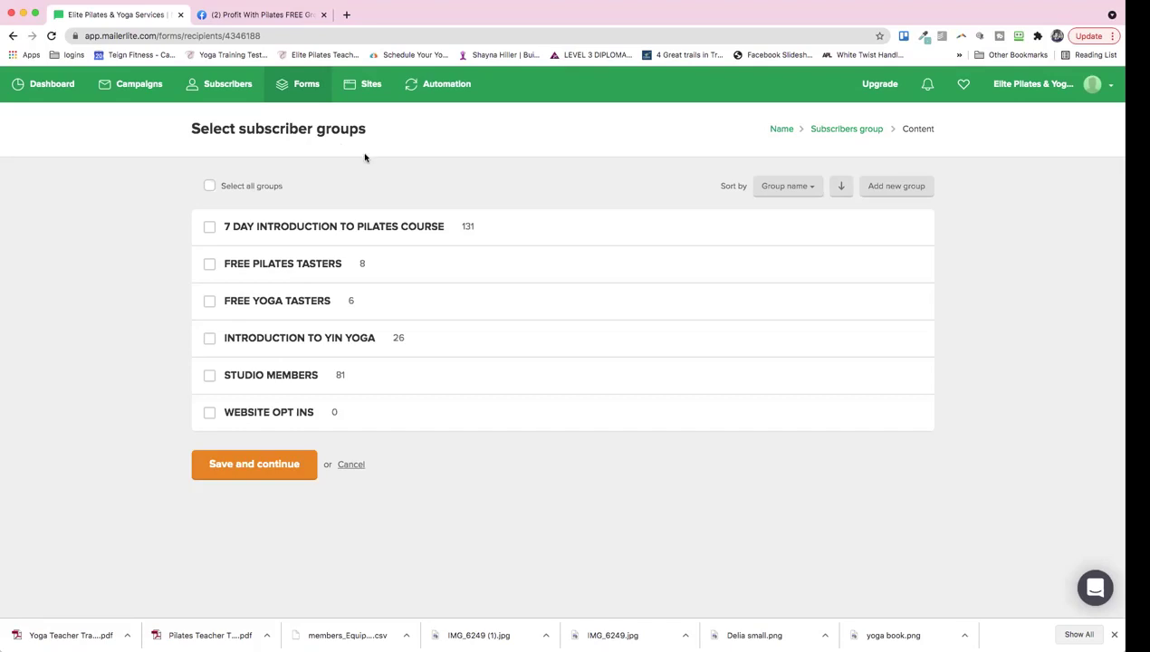
left_click(210, 416)
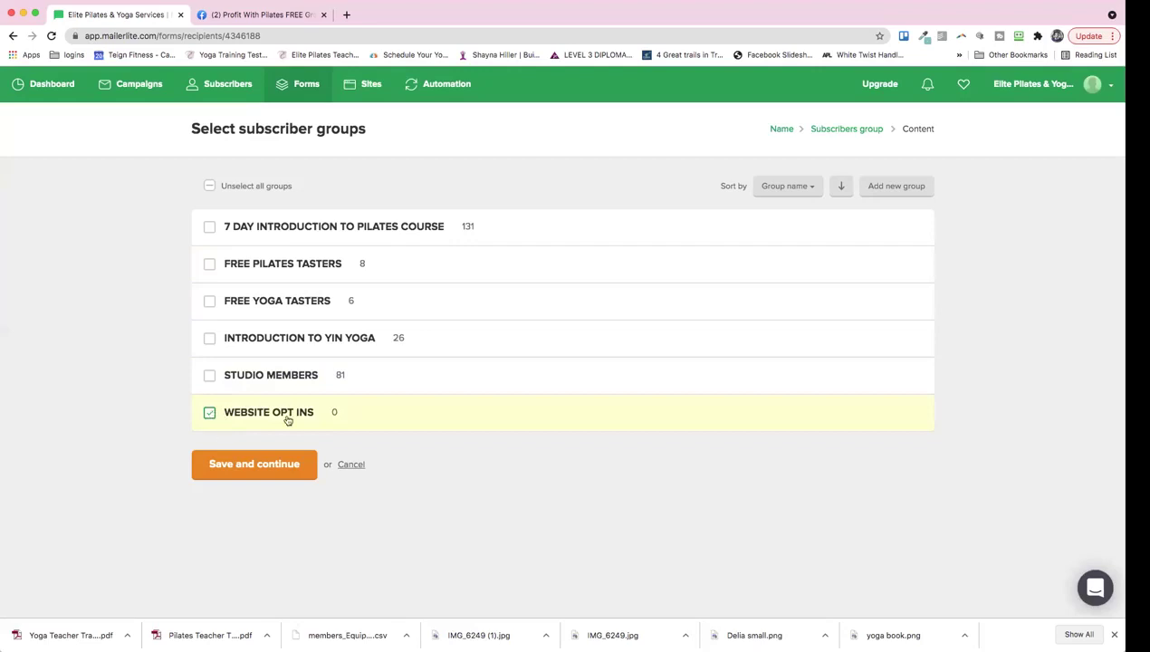
left_click(245, 466)
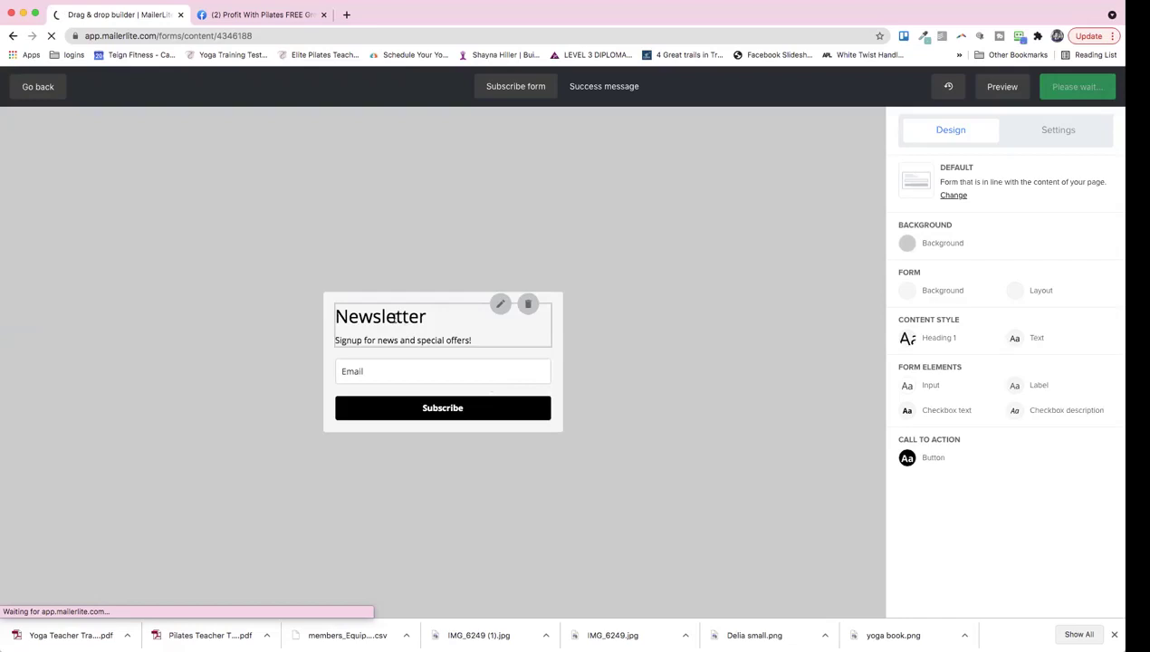
Change the form's heading to "Sign UP to a FREE class today"
left_click(431, 307)
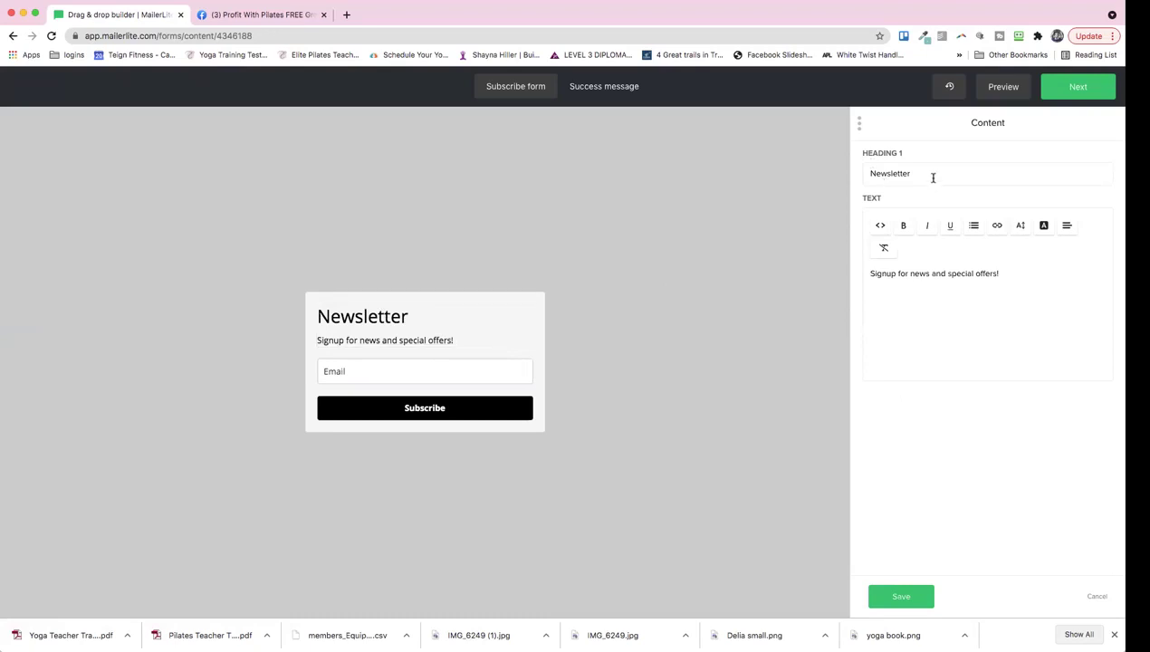
left_click_drag(910, 174, 858, 177)
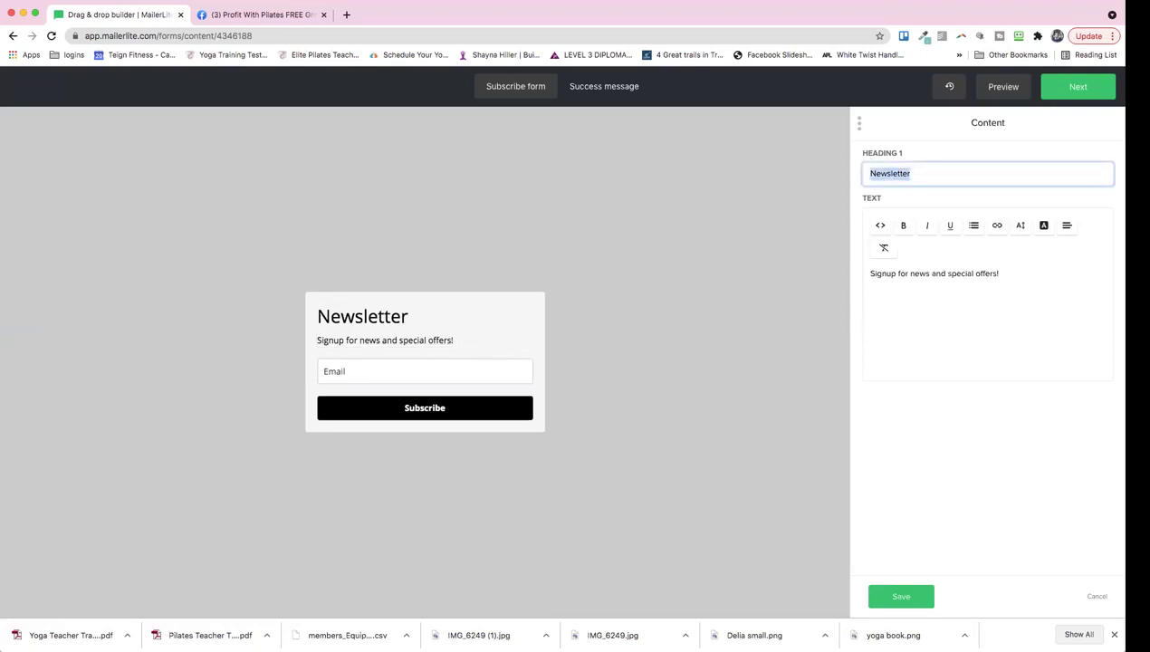
type("Sign UP to ")
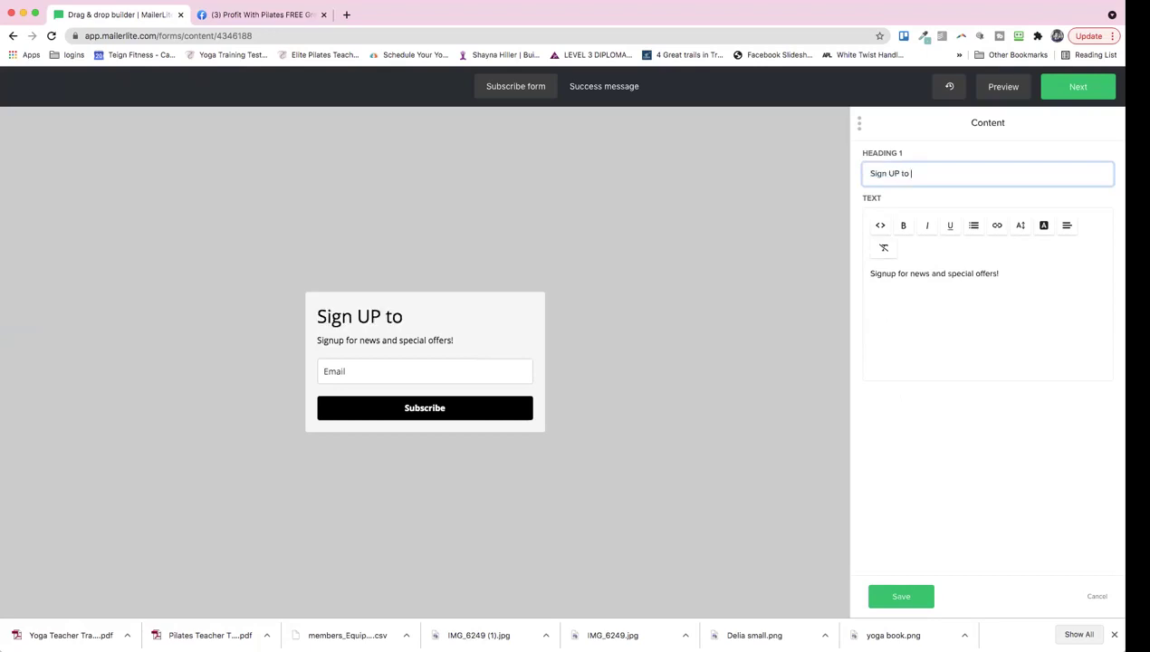
type("a FREE claqss ")
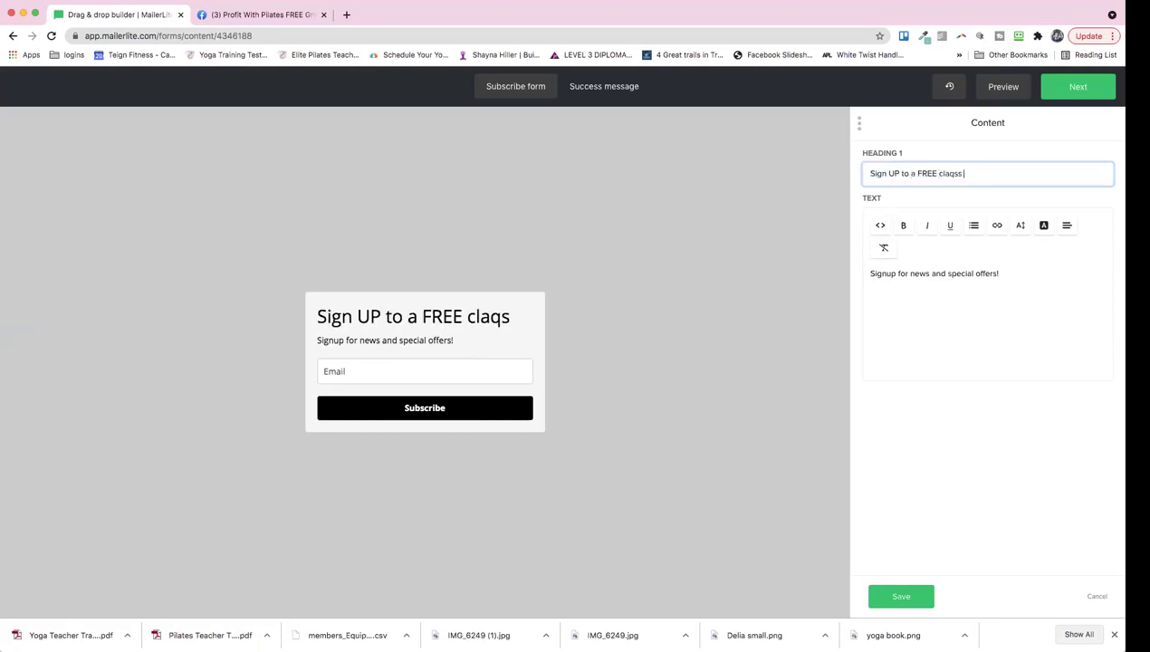
type("today")
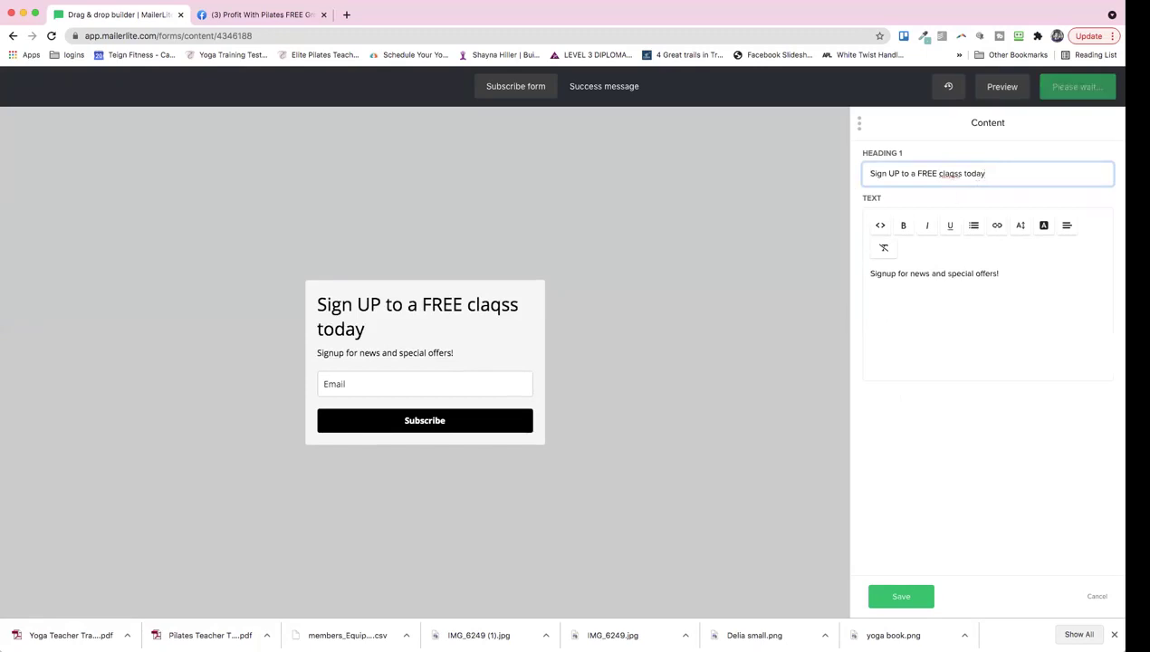
left_click(373, 342)
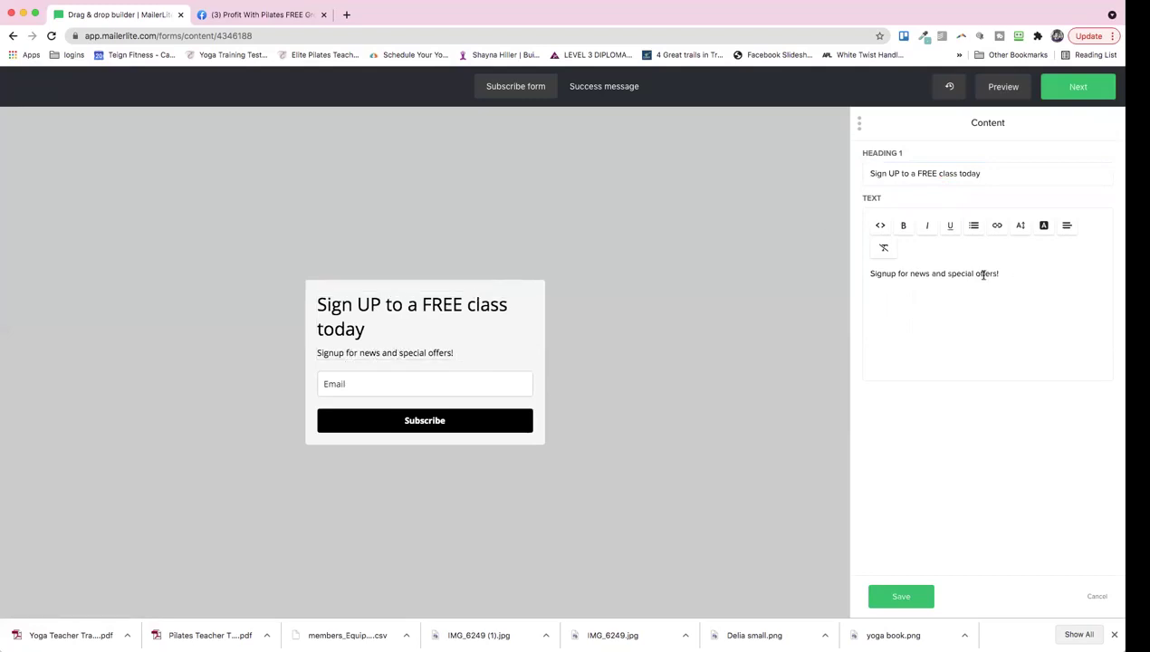
Replace the text below the form's heading with "Learn how to feel fitter and stronger"
triple_click(862, 274)
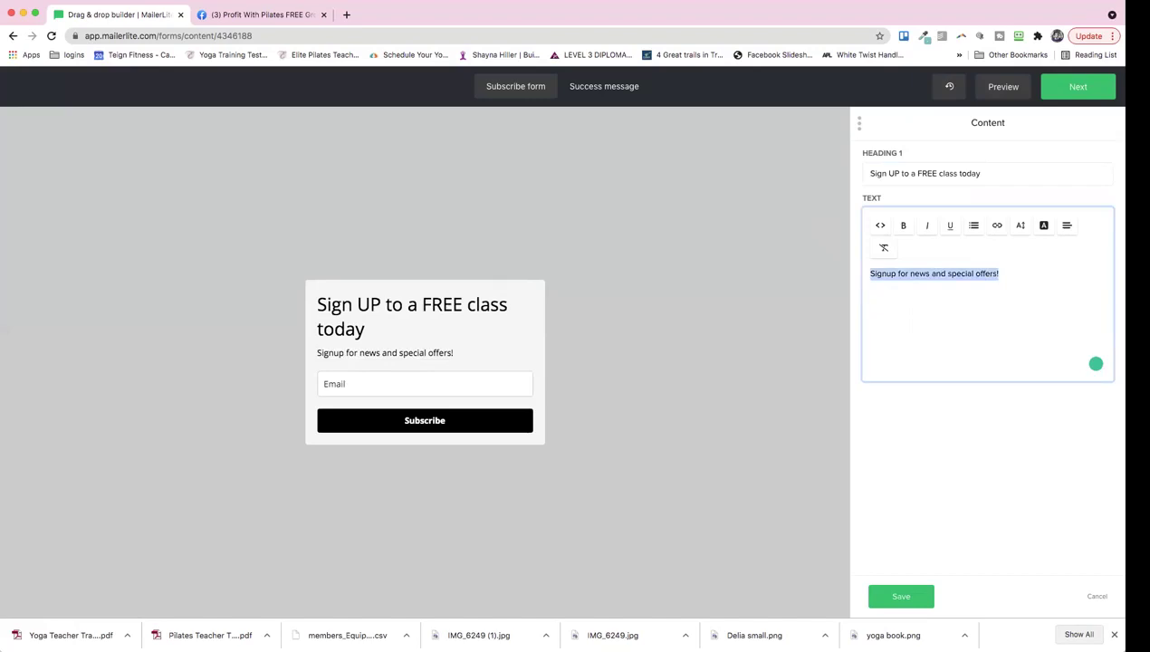
type("Learn hor to feel fithee")
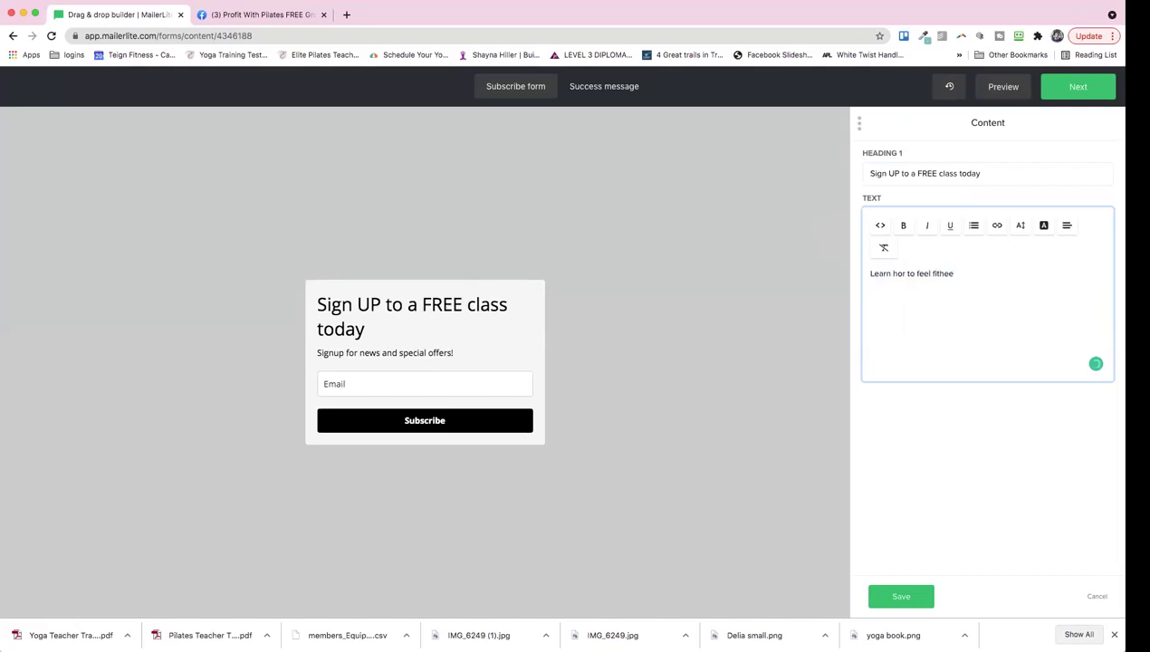
key("BackSpace")
key("BackSpace")
key("BackSpace")
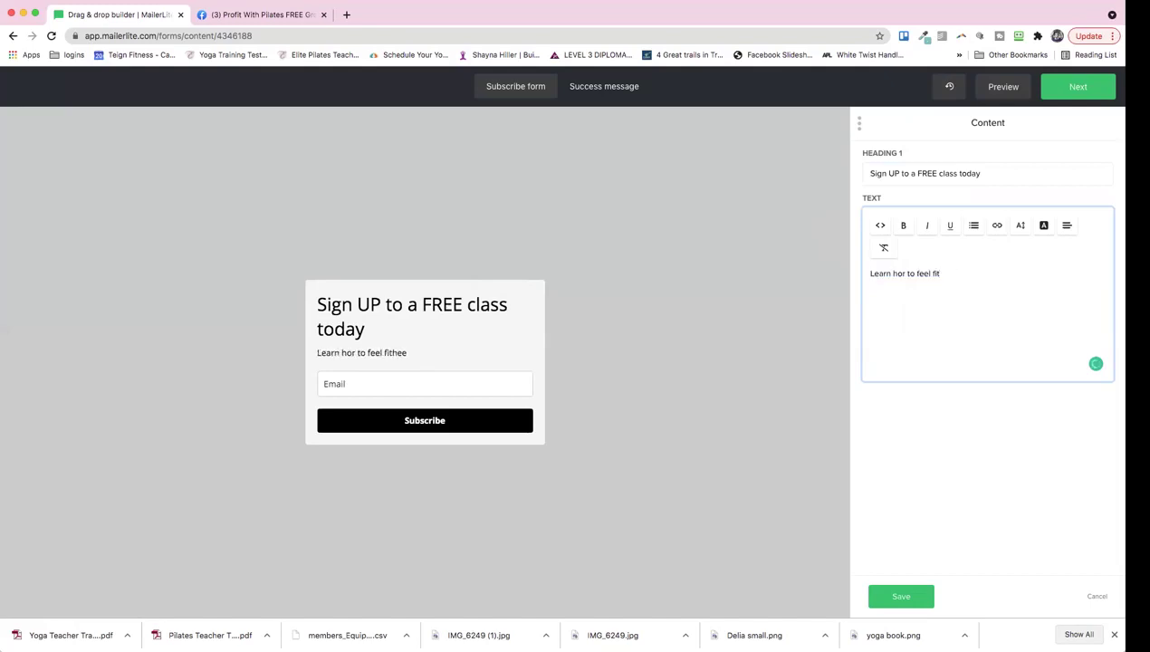
type("ter and stronger")
left_click(905, 273)
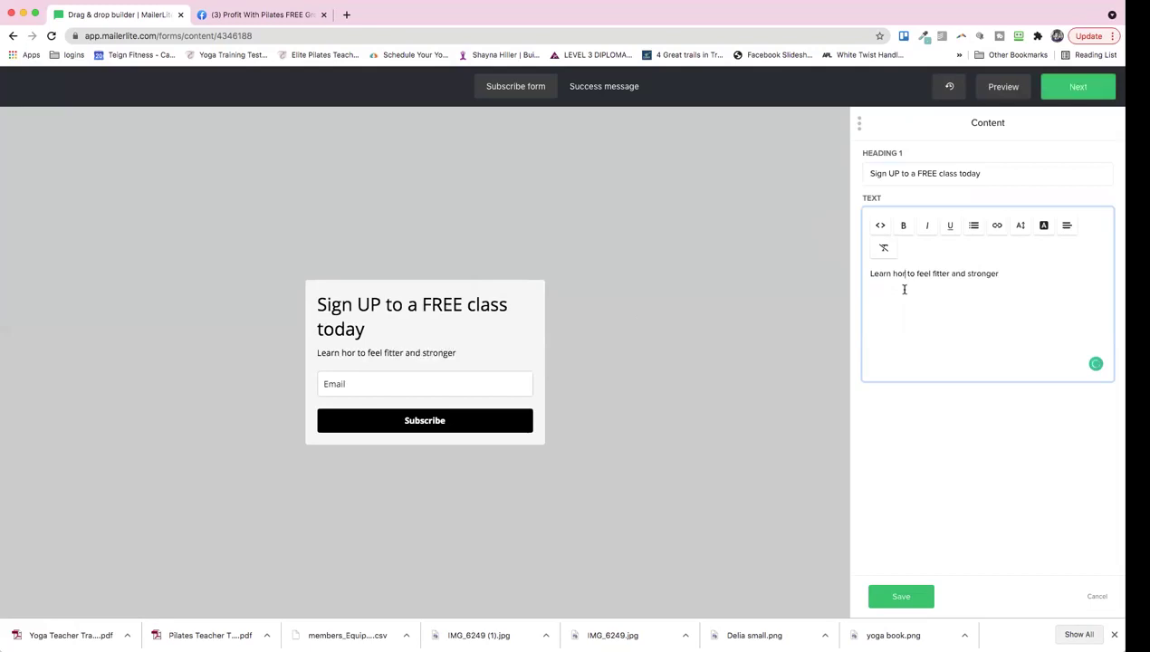
key("BackSpace")
type("w")
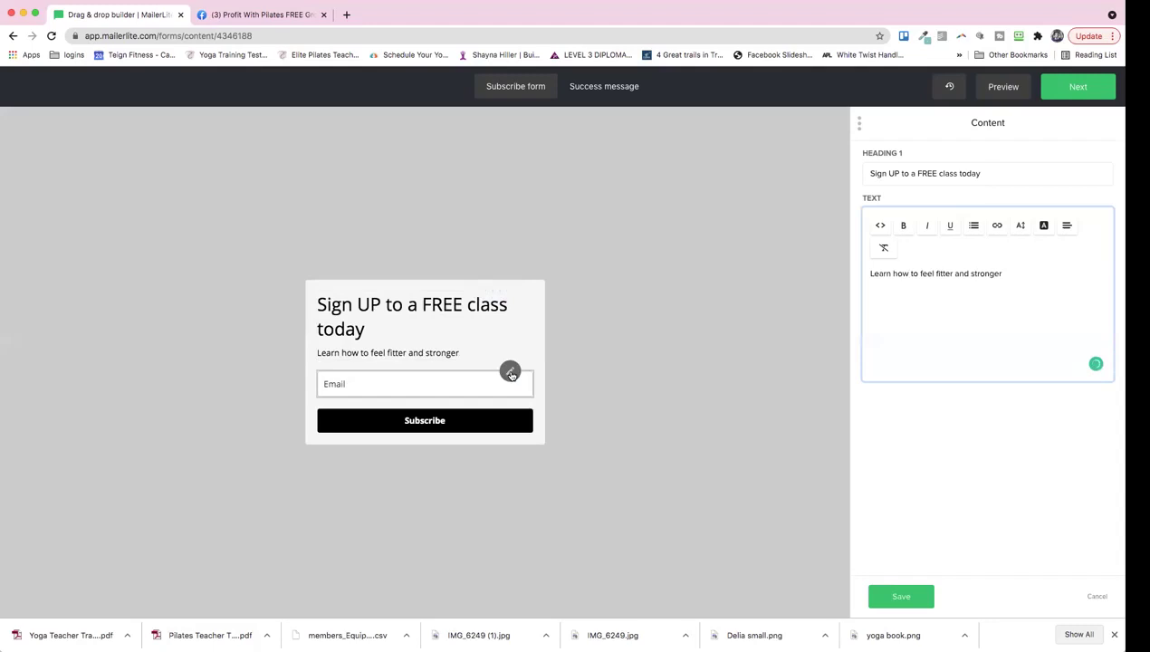
Add a Name field to the form, place it above the Email field, and save the fields
left_click(511, 374)
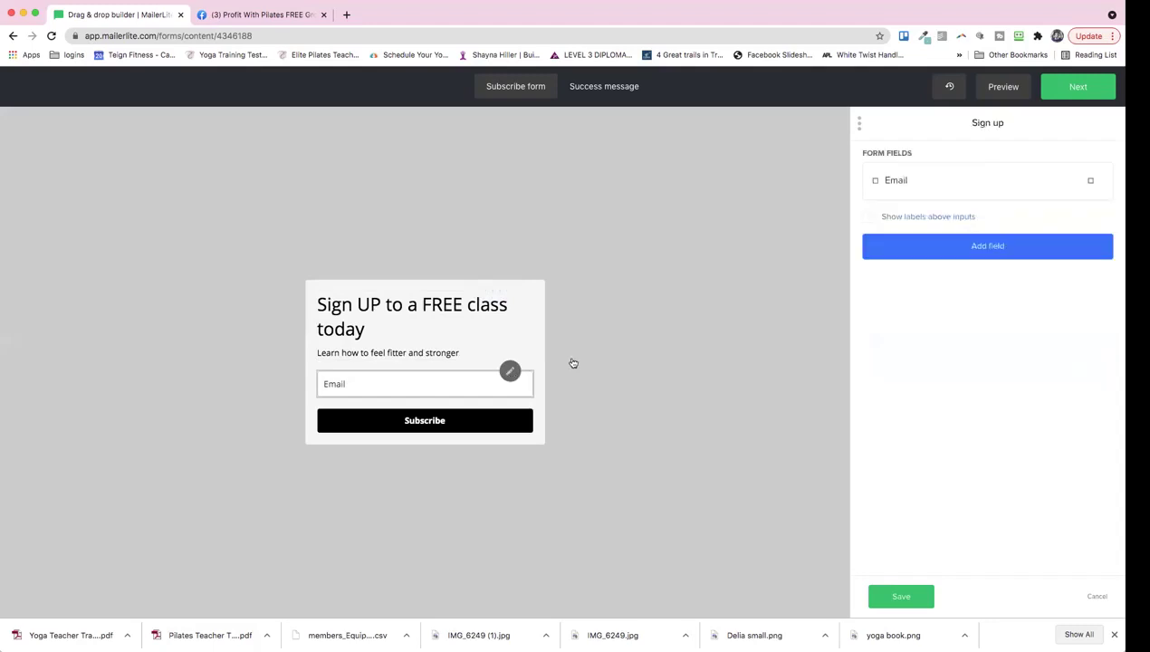
left_click(984, 247)
left_click_drag(875, 232, 872, 186)
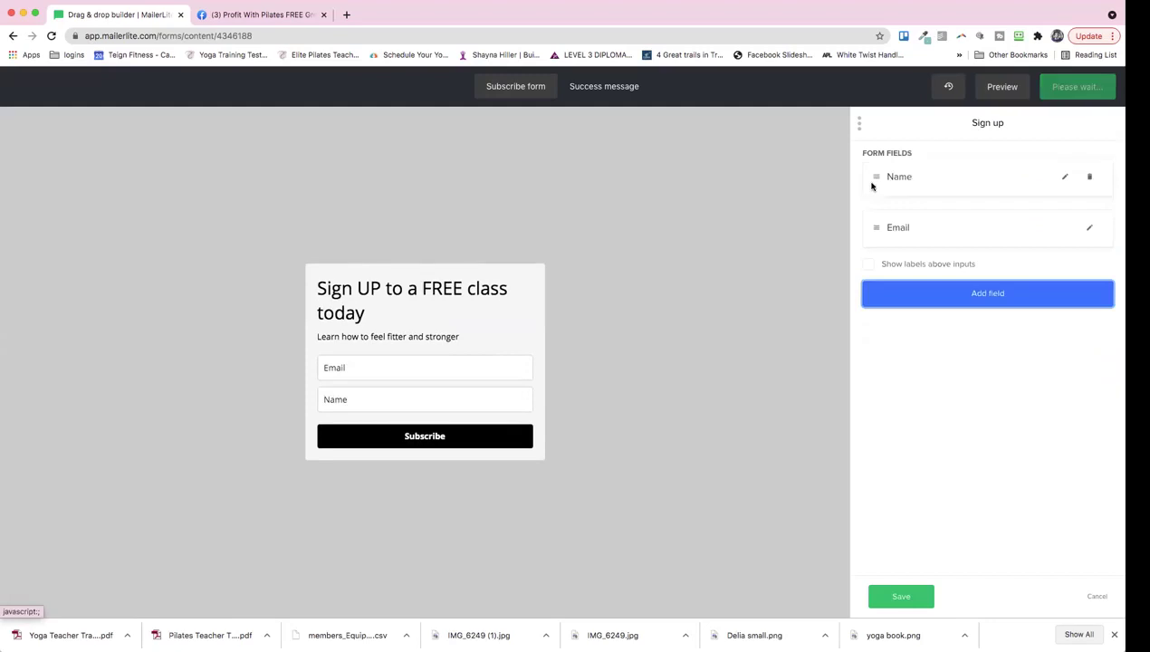
left_click(901, 602)
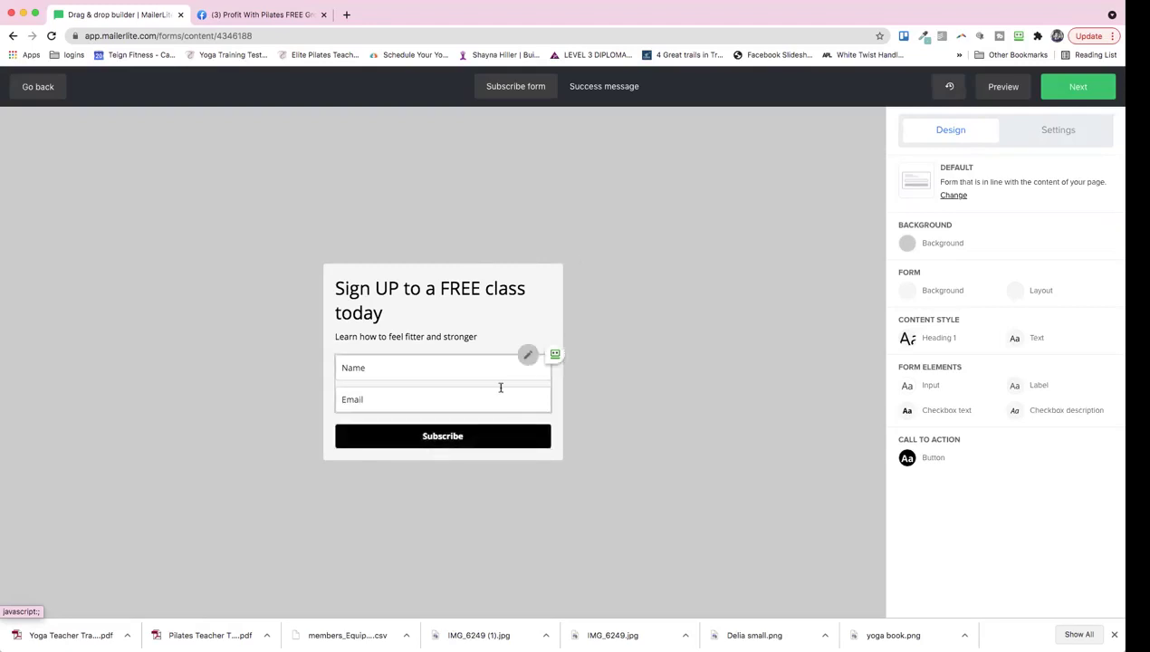
Change the form's button text to "Yes Please!" and save it
left_click(455, 438)
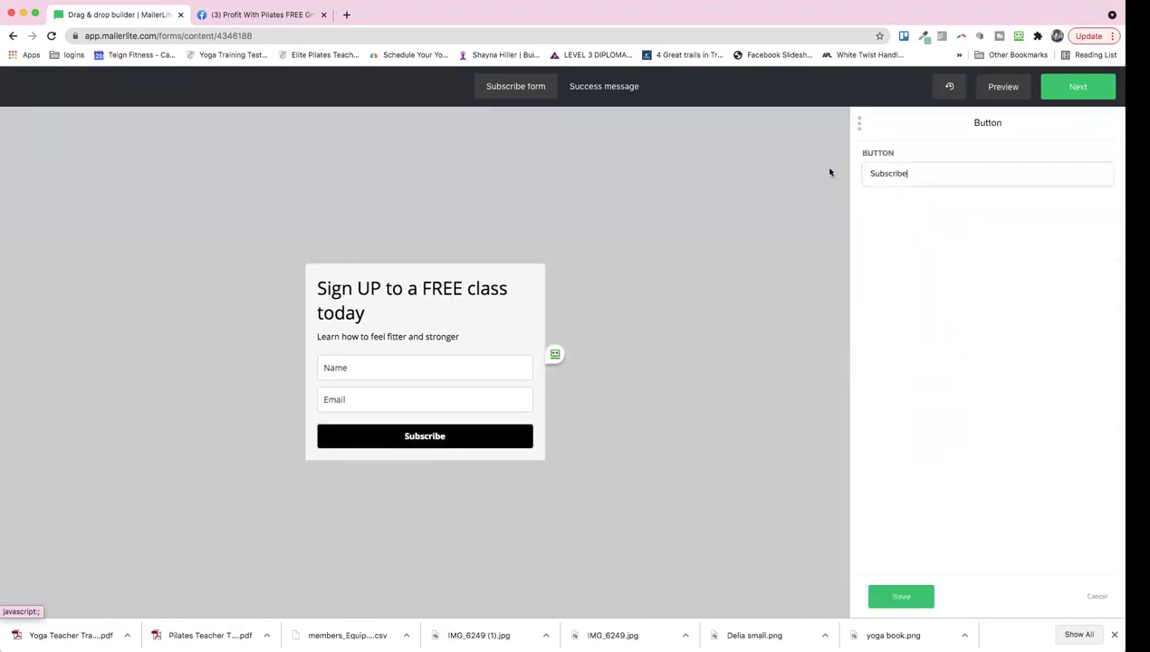
key("super+a")
left_click_drag(888, 173, 919, 190)
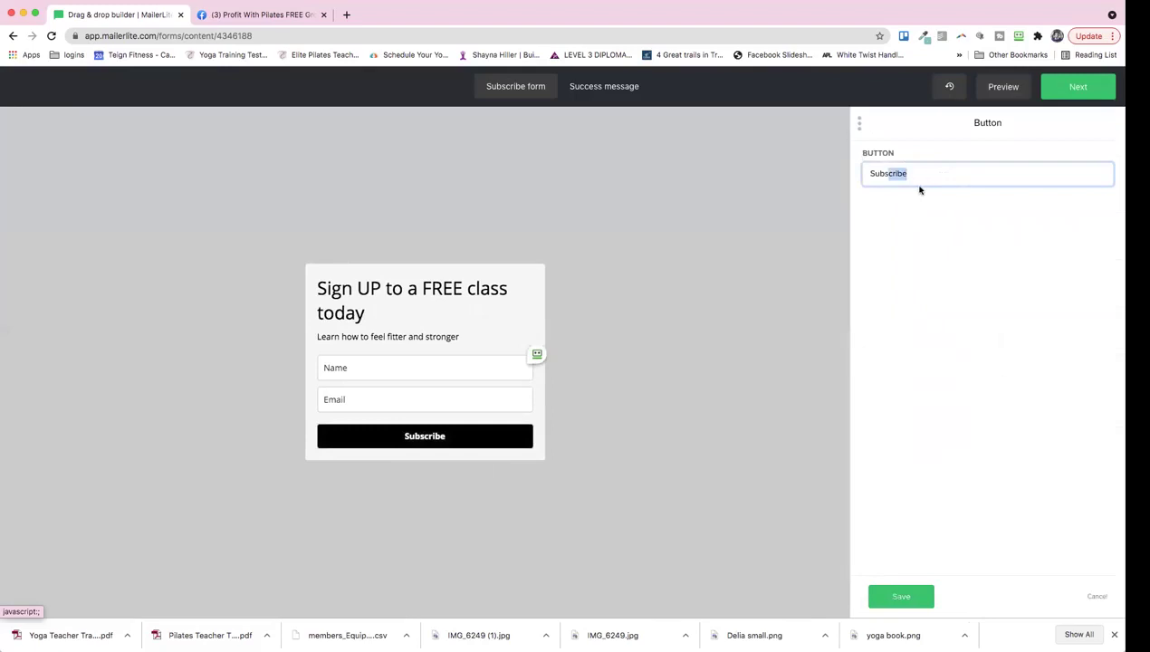
double_click(860, 174)
type("Yes Please!")
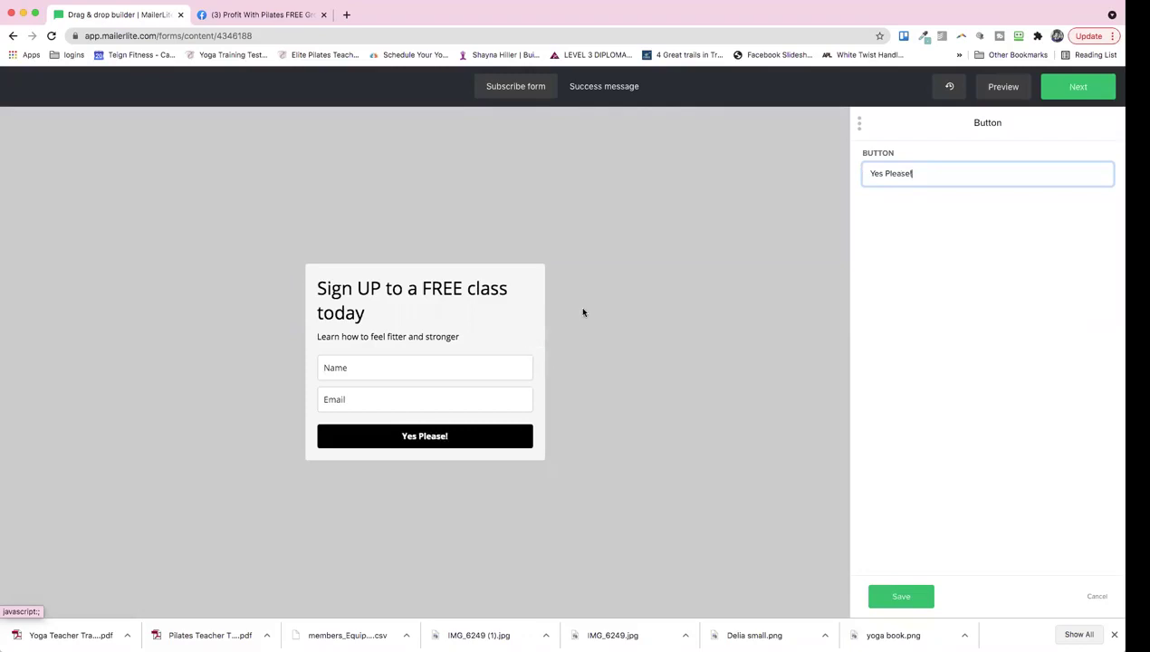
left_click(907, 603)
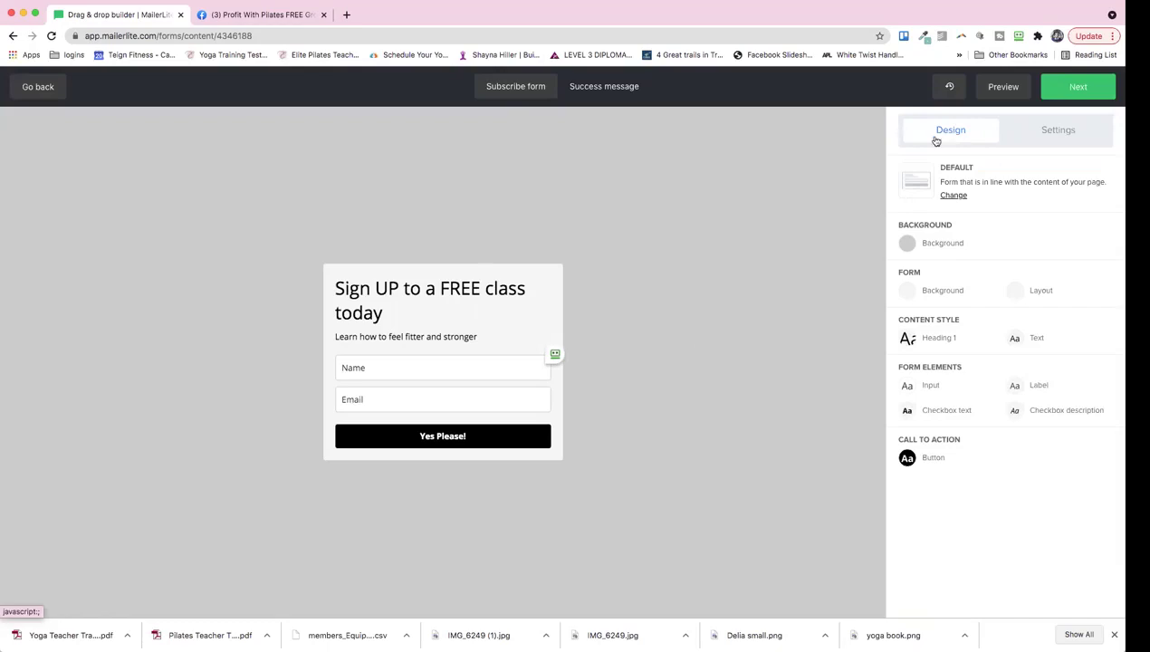
Try the black-and-white photo of the seated wide-leg stretch as the outer background image, and remove it
left_click(906, 243)
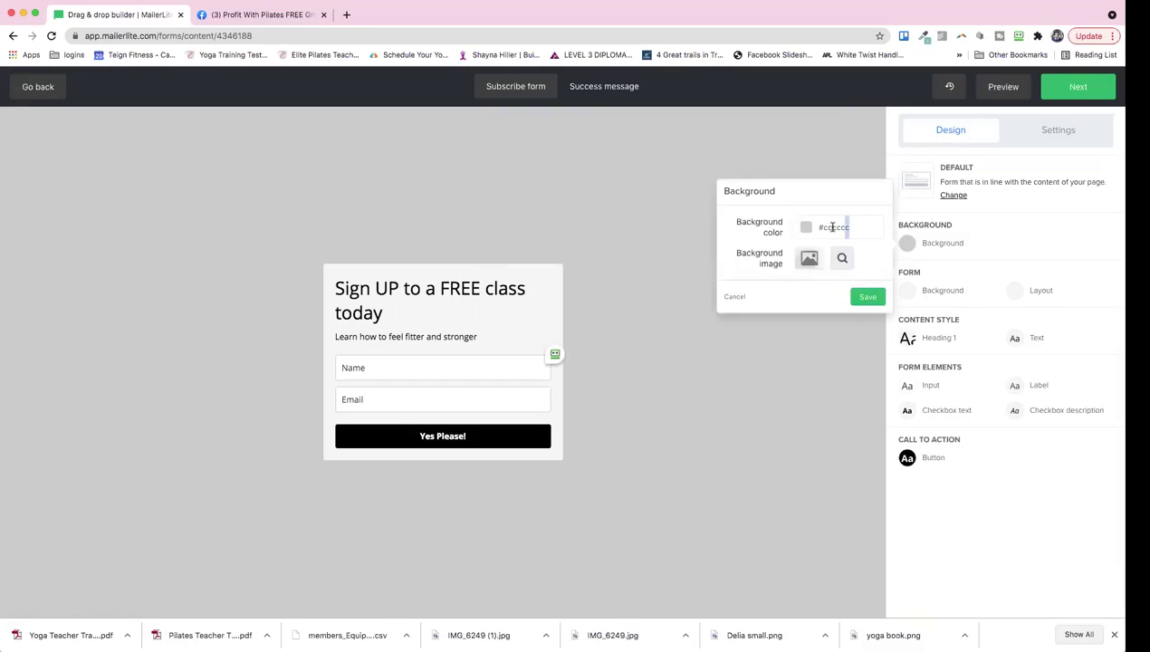
left_click(819, 228)
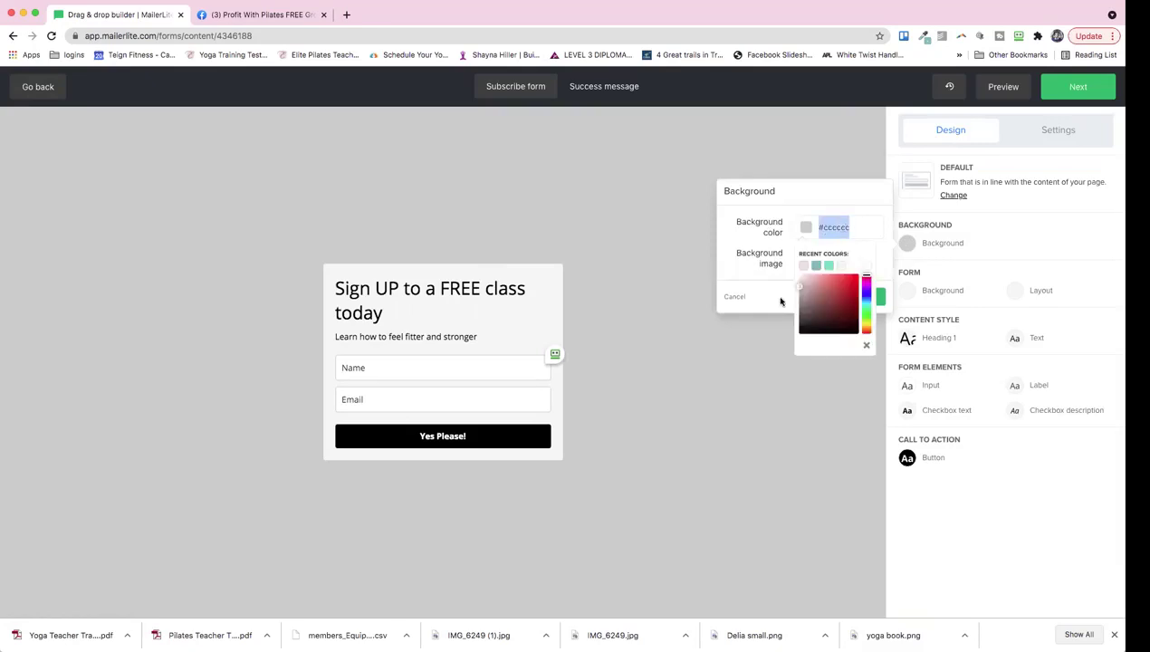
left_click(795, 262)
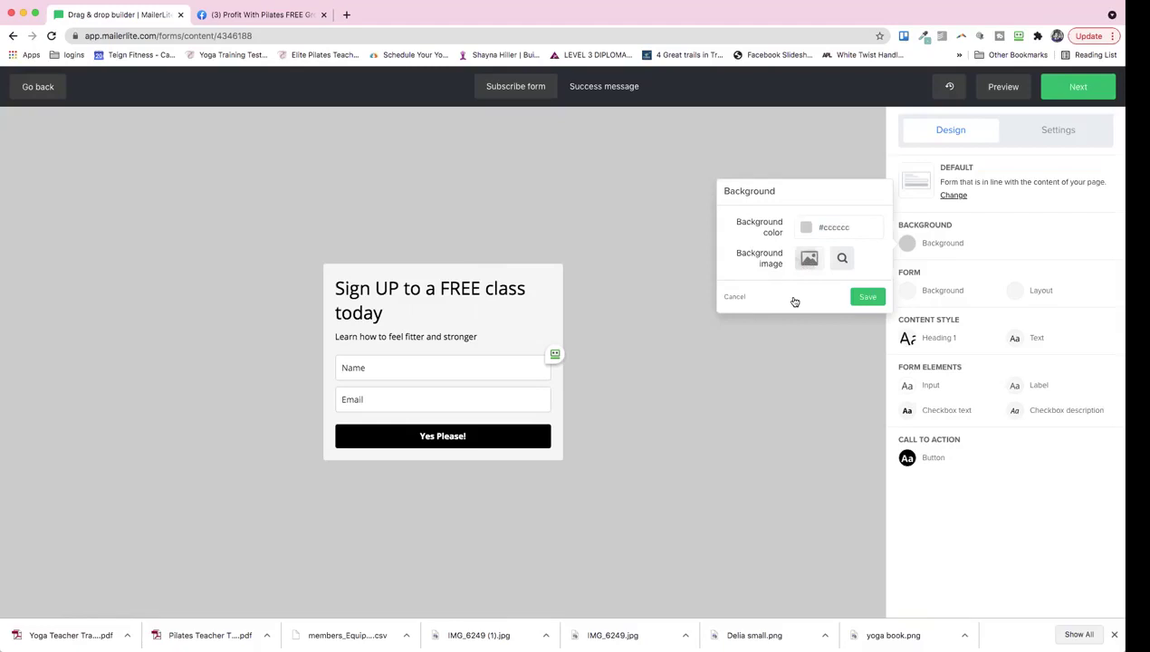
left_click(808, 259)
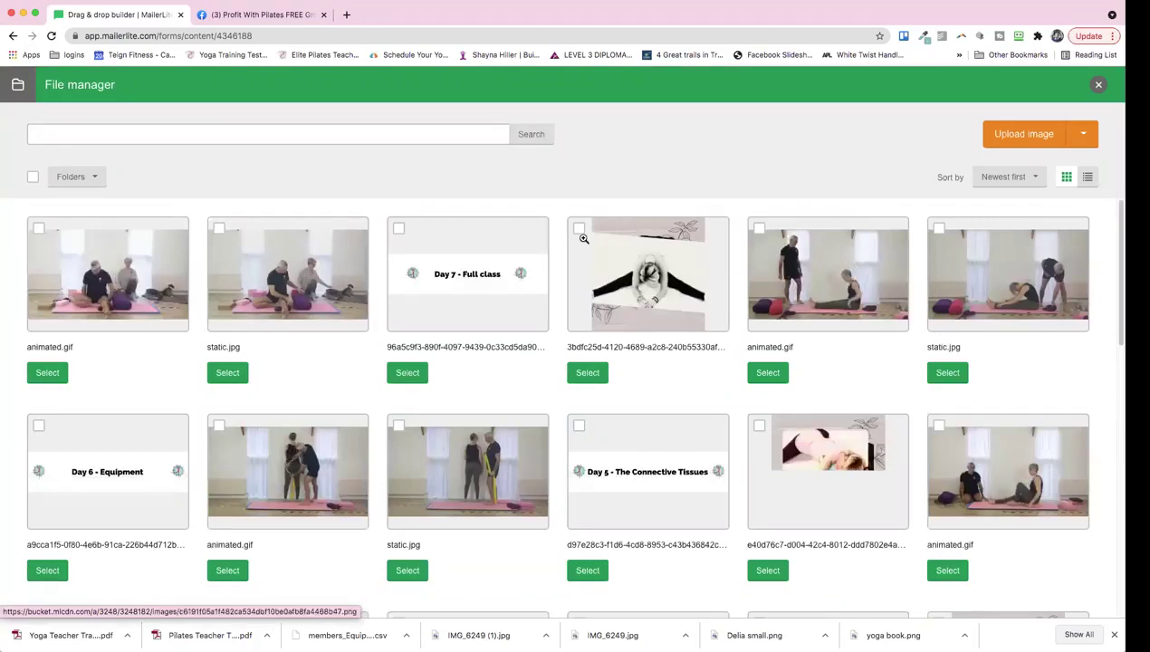
left_click(615, 280)
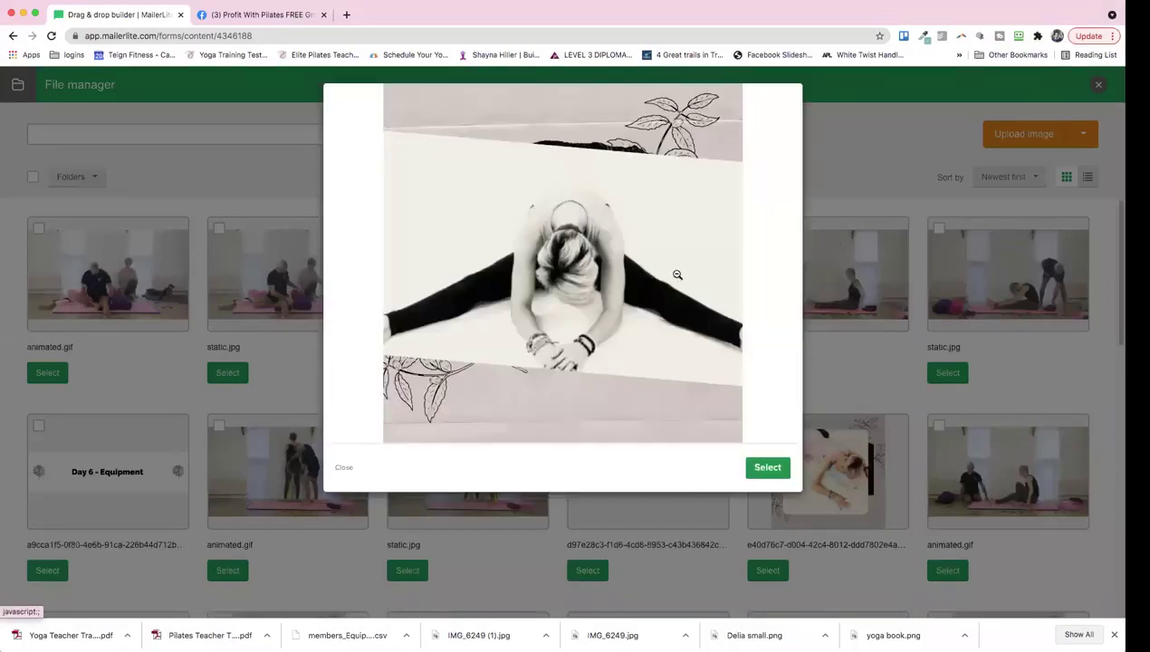
left_click(763, 149)
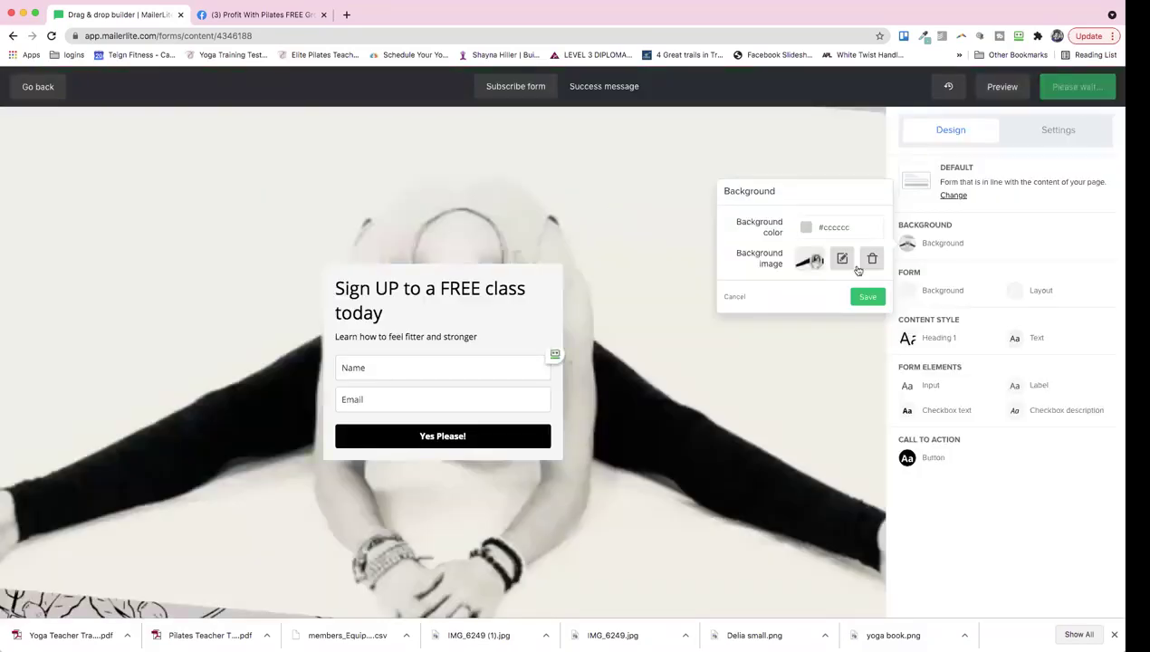
left_click(872, 258)
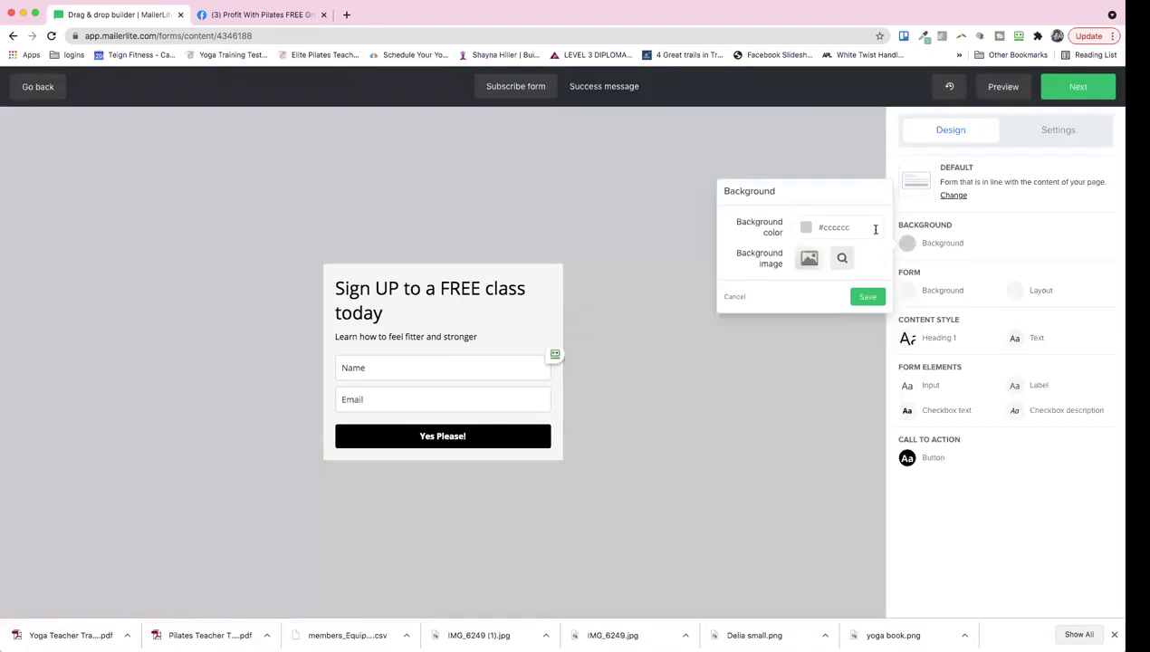
Try to upload IMG_6249.jpg from the Downloads folder to the file manager for the background image
left_click(807, 260)
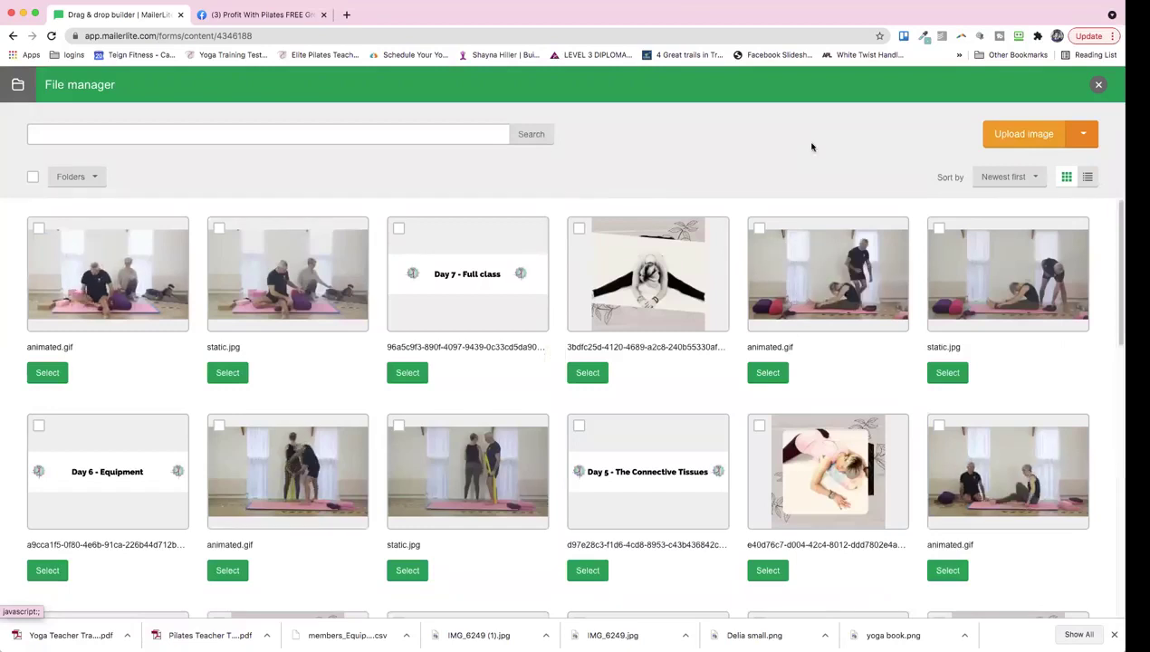
left_click(1017, 137)
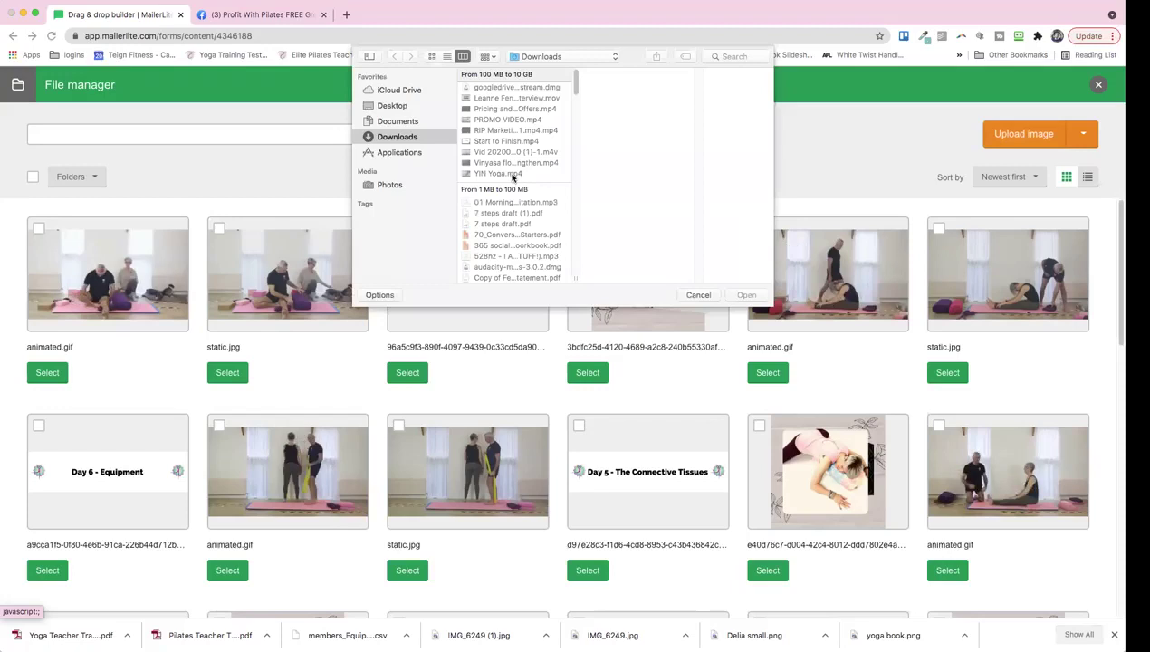
scroll(521, 190, "up", 2)
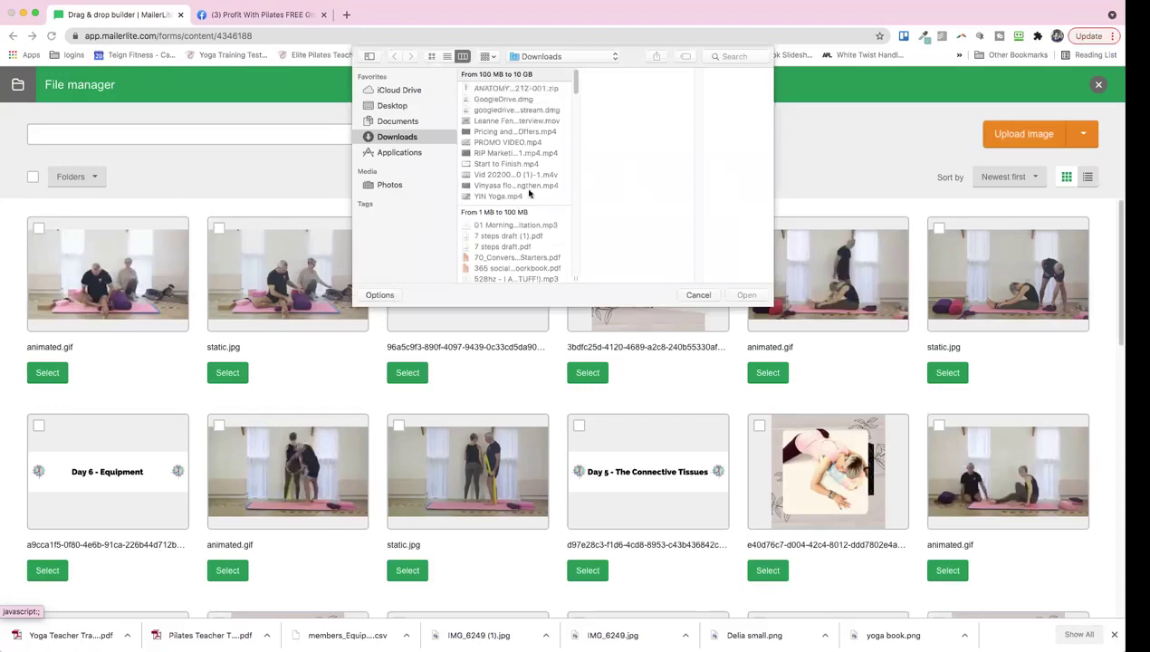
scroll(516, 204, "down", 5)
left_click(500, 210)
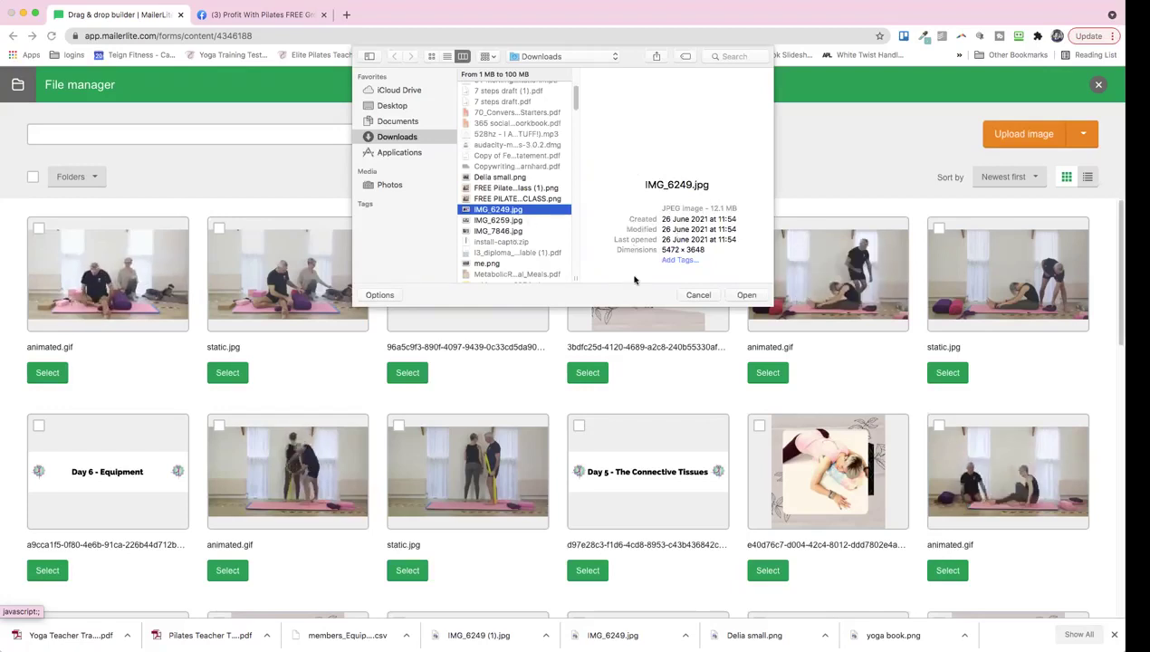
left_click(745, 295)
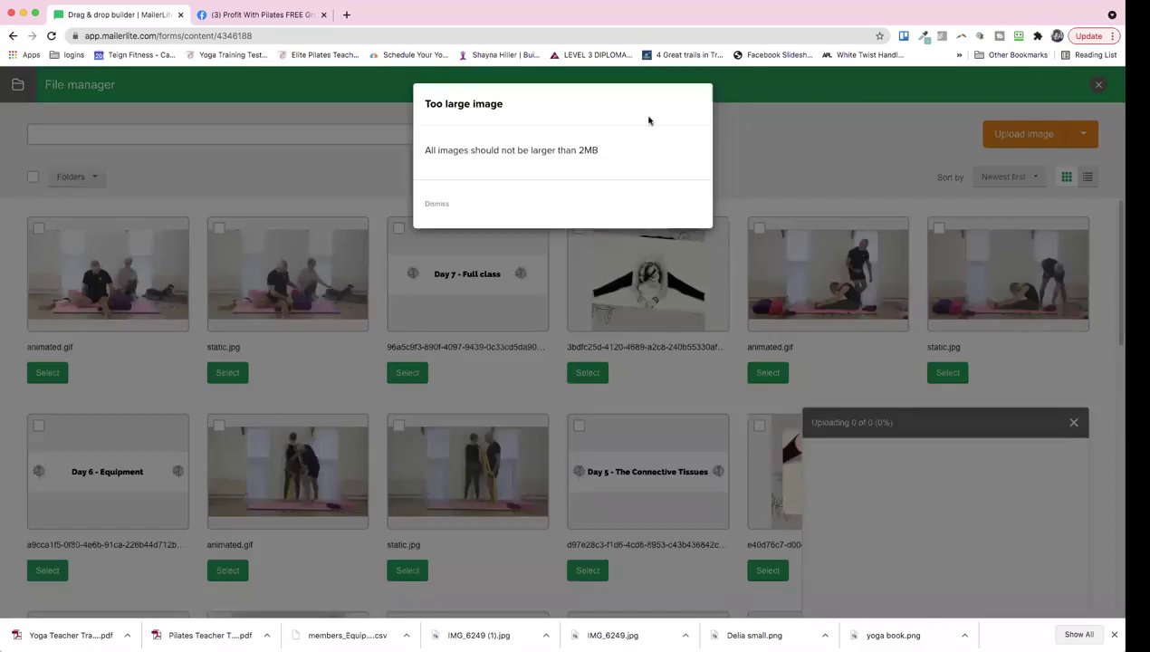
left_click(984, 141)
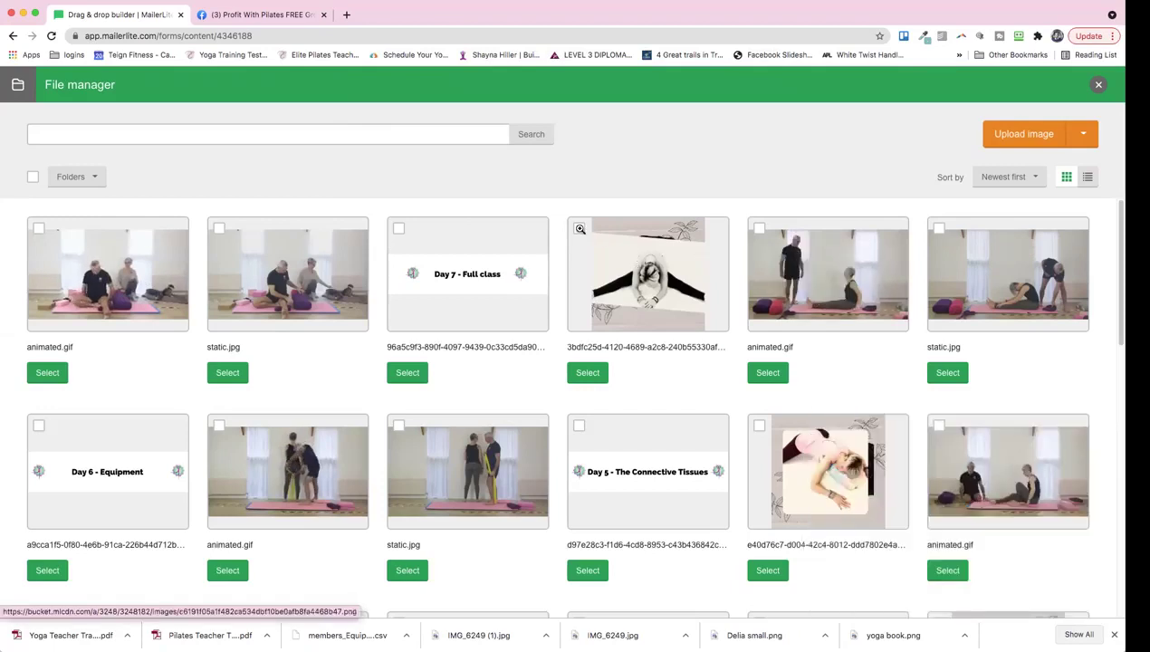
Set the stored black-and-white seated wide-leg stretch photo as the outer background image and save the background
left_click(612, 260)
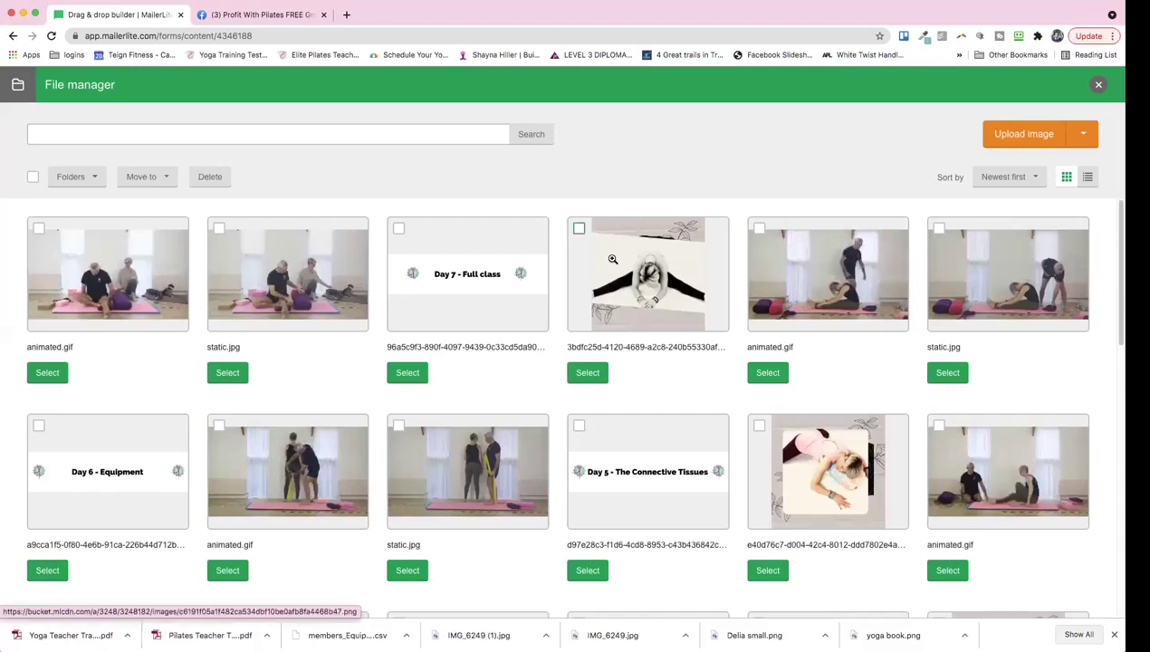
left_click(587, 373)
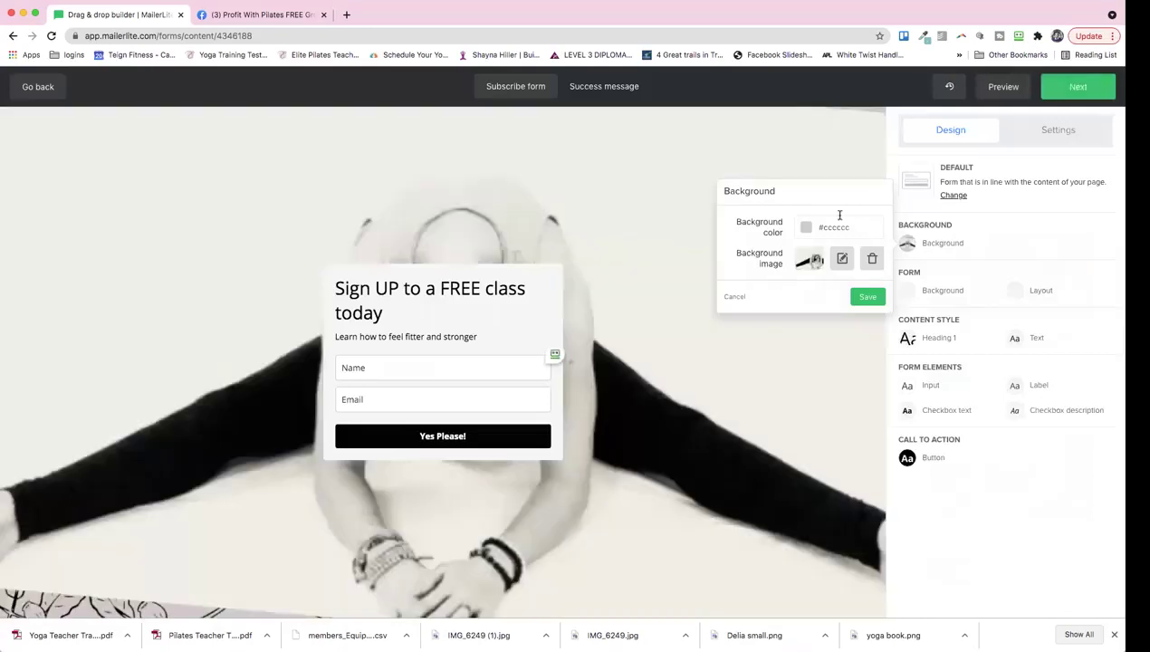
left_click(868, 296)
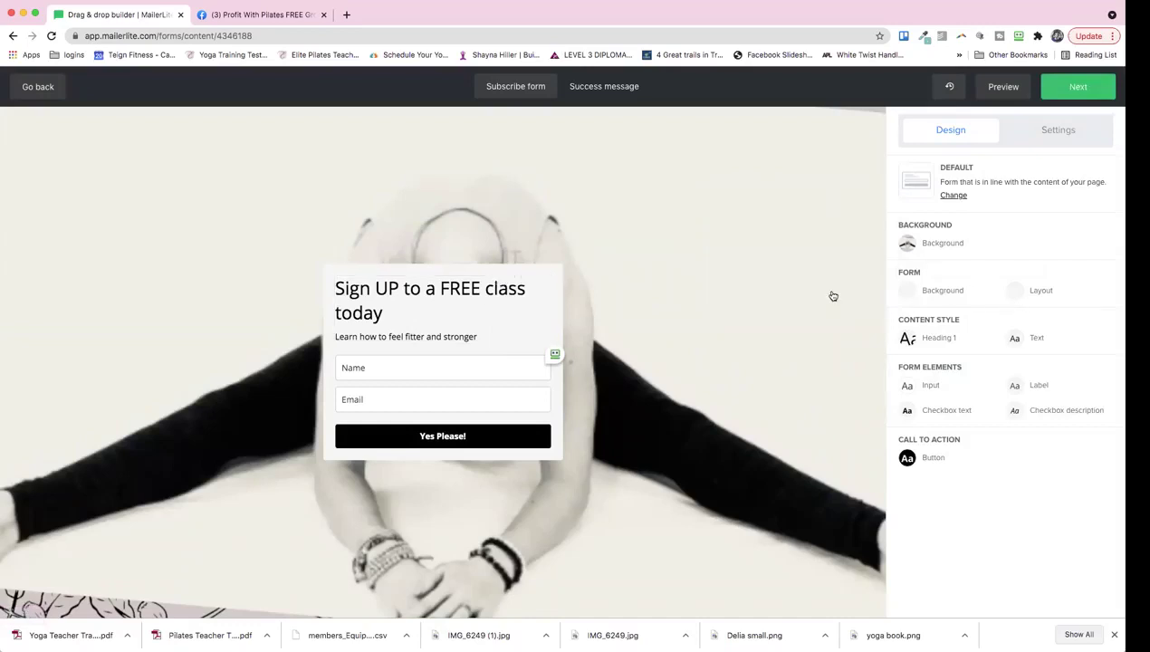
Set the form's background color to the recently used light pink #f2e0e3
left_click(908, 291)
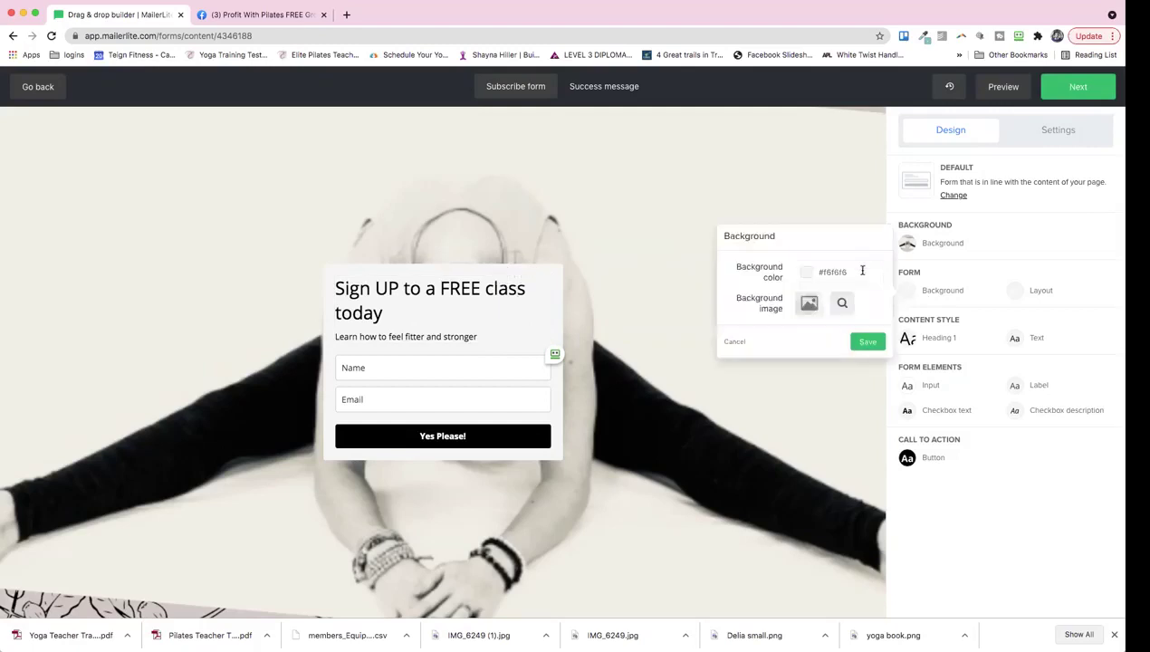
left_click(858, 272)
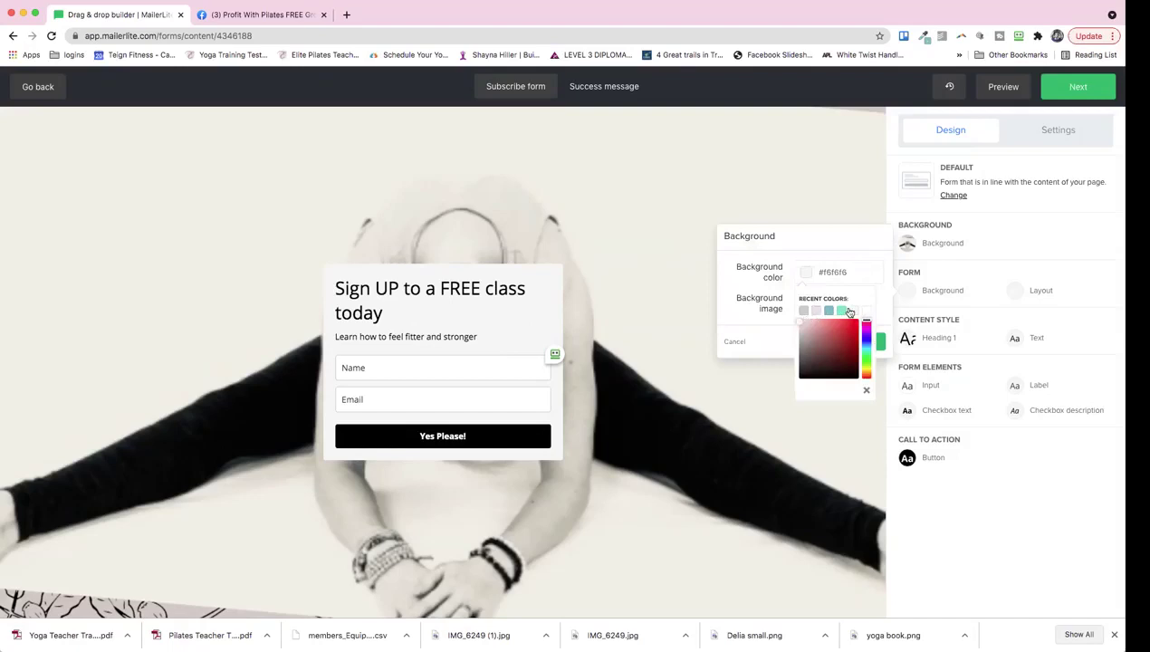
left_click(815, 312)
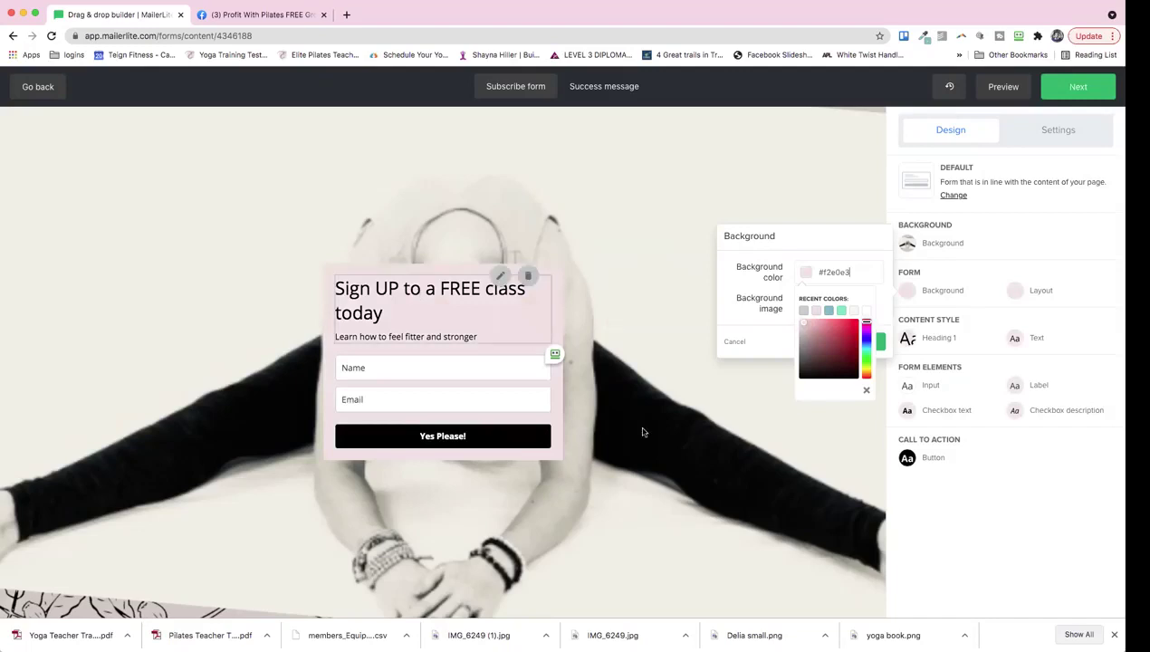
left_click(762, 341)
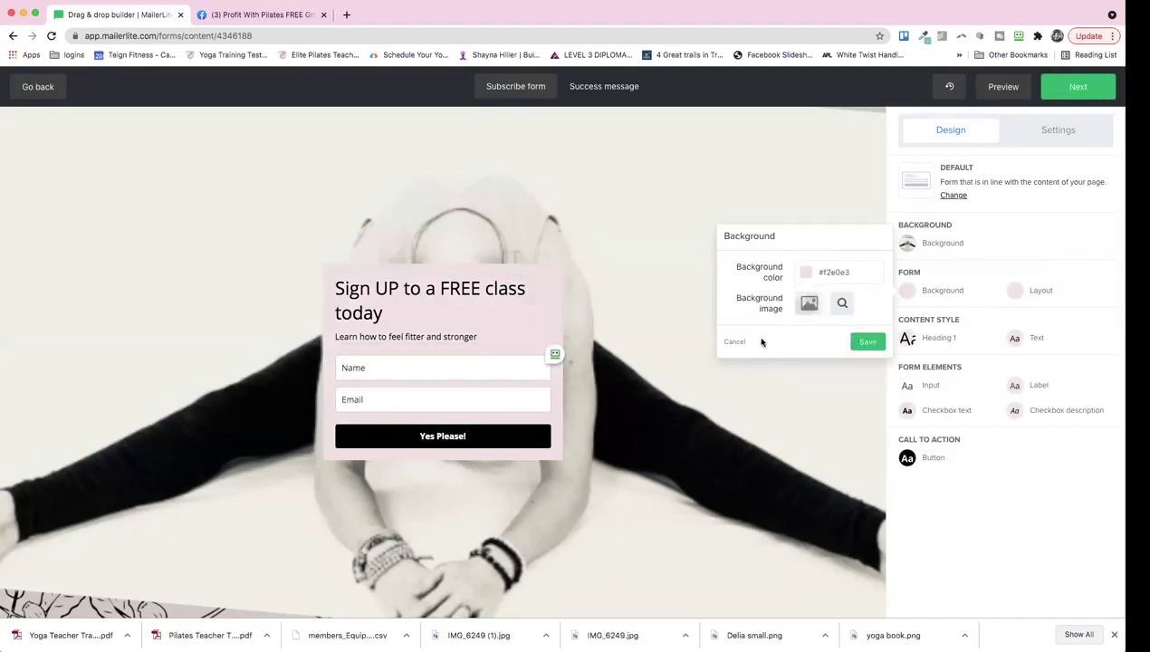
Try the stored photo of the woman in a pink top bending sideways as the form's background image, and remove it
left_click(810, 304)
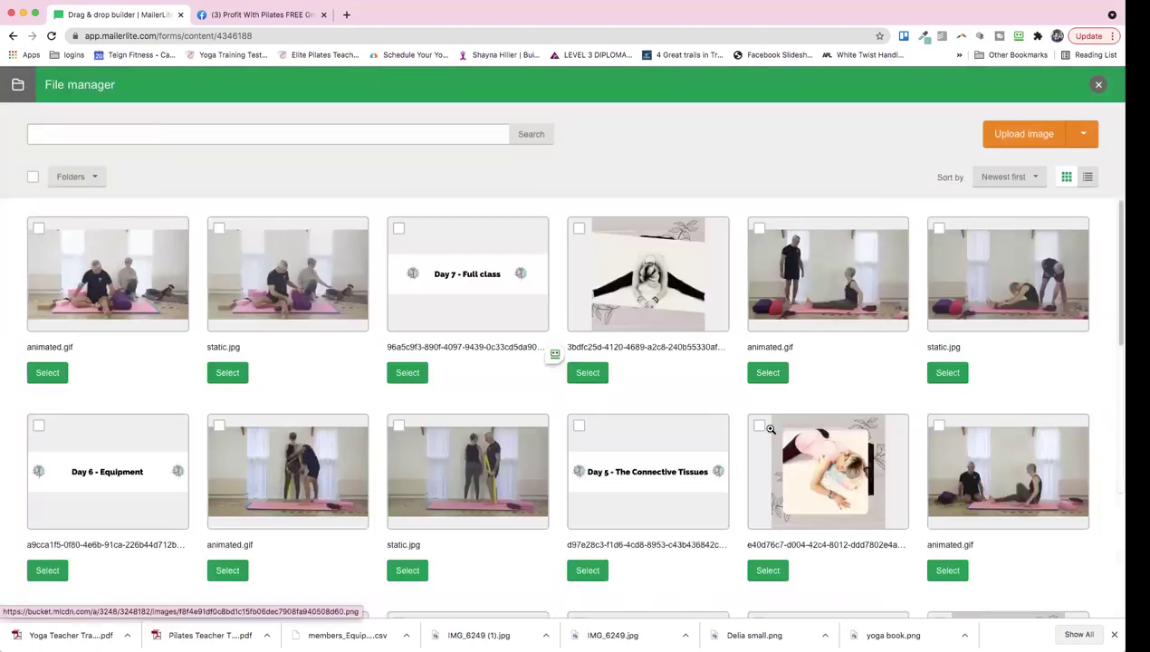
left_click(776, 567)
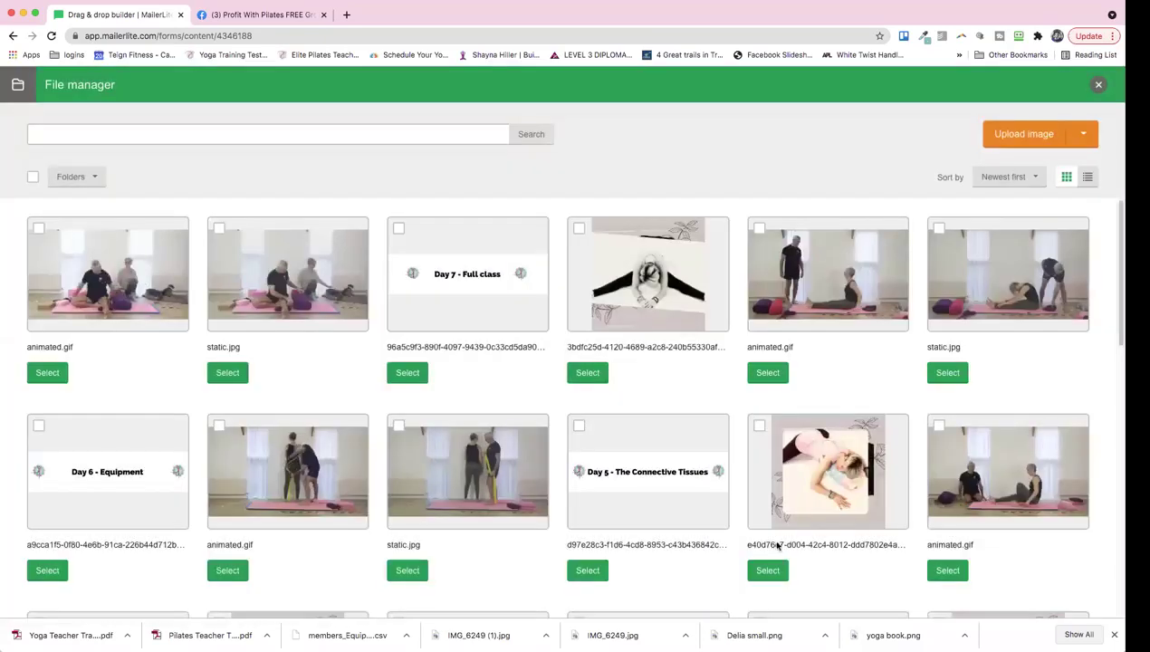
left_click(777, 544)
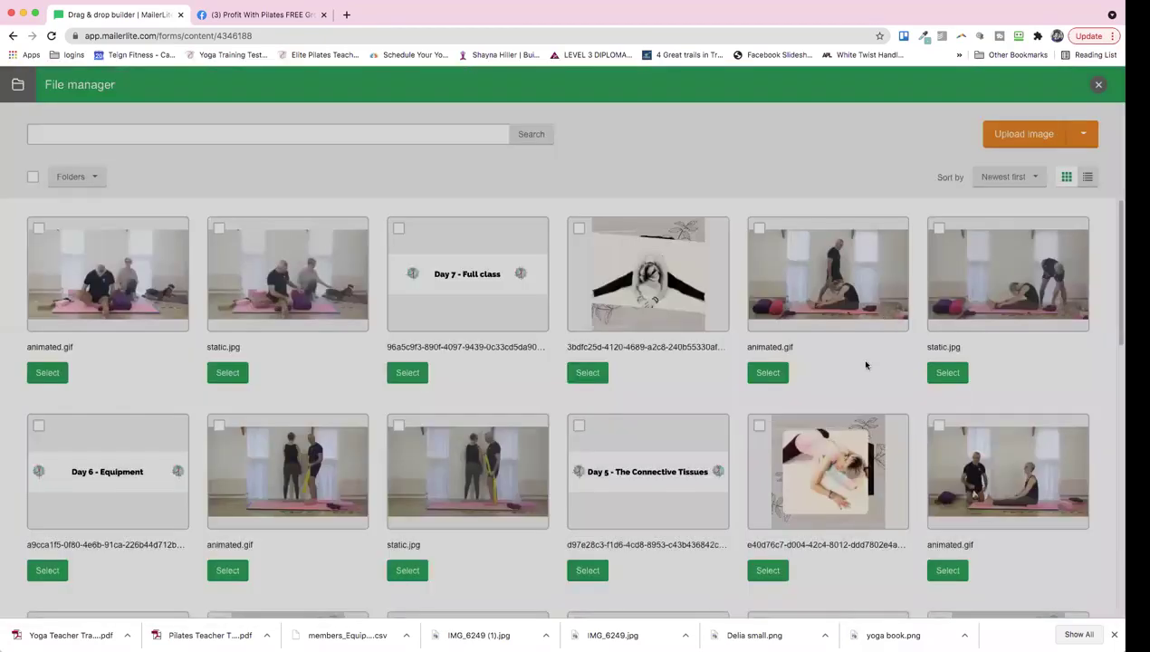
scroll(742, 395, "down", 1)
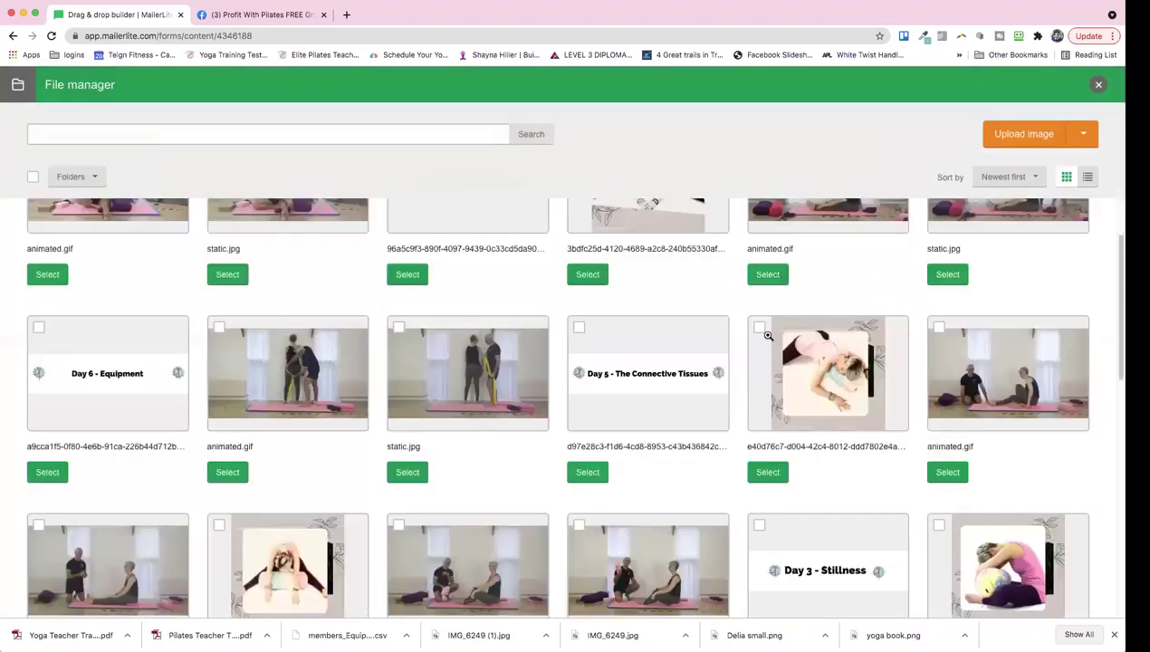
left_click(760, 328)
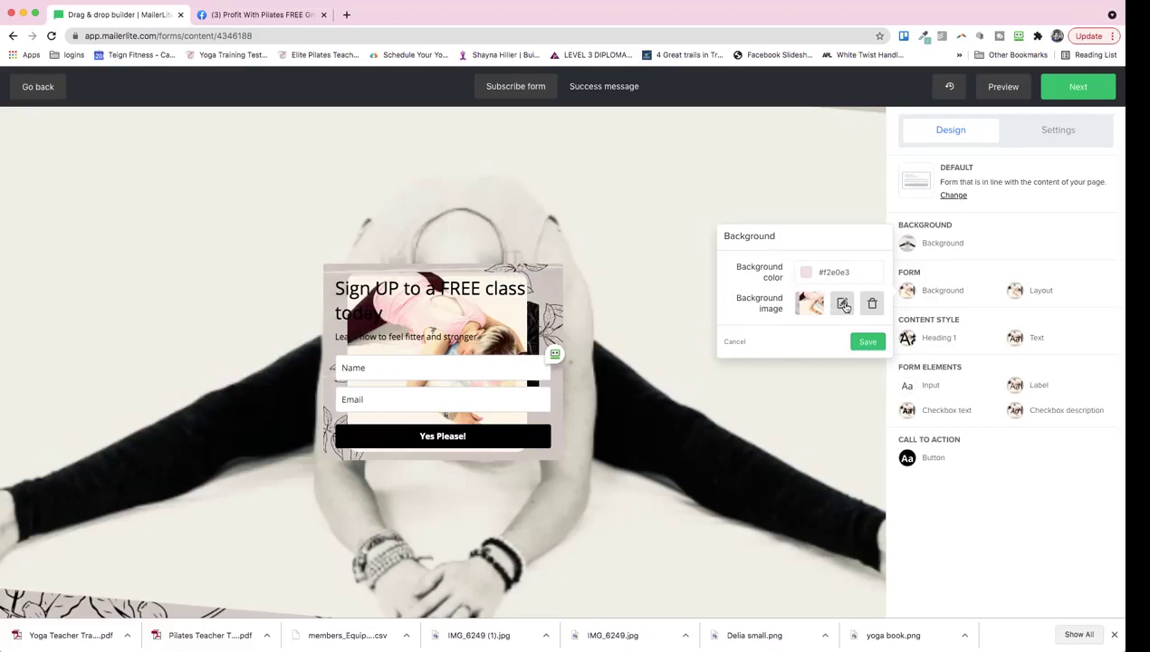
left_click(871, 306)
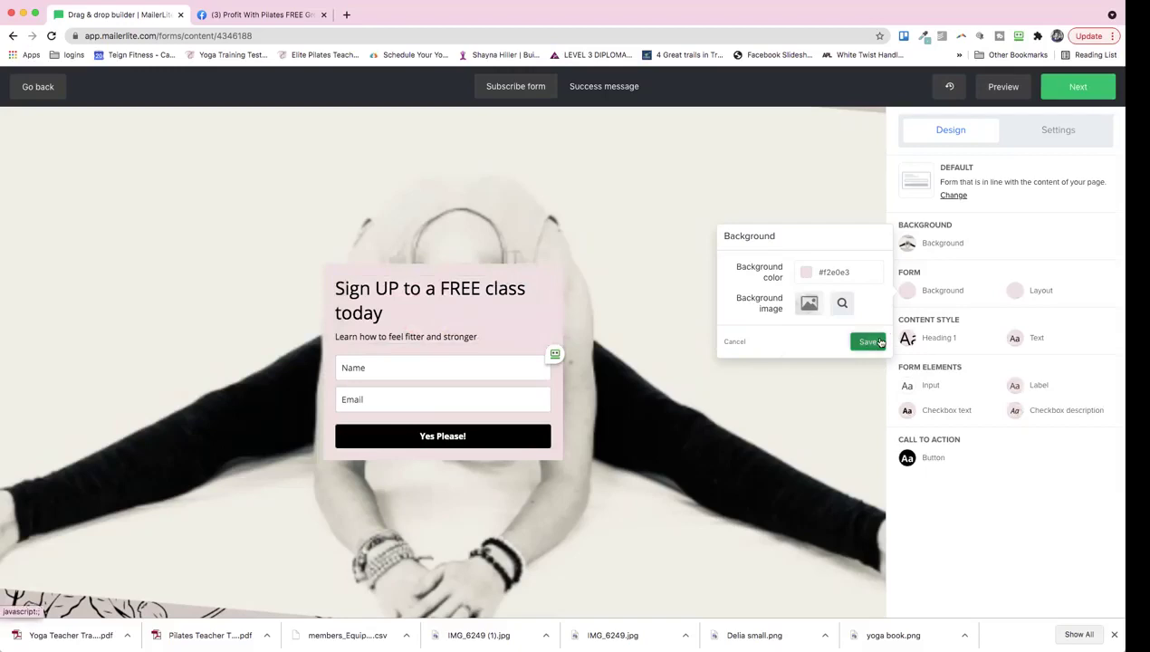
Save the form's background settings
left_click(867, 341)
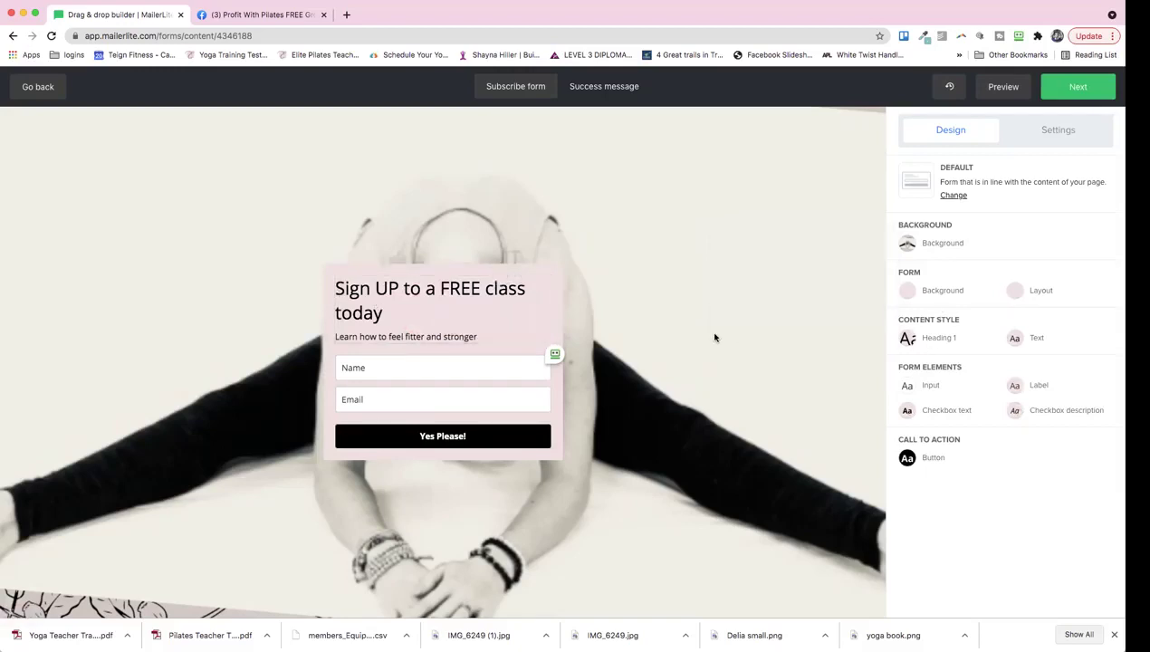
Set the Heading 1 font family to Tahoma and center its alignment
left_click(908, 344)
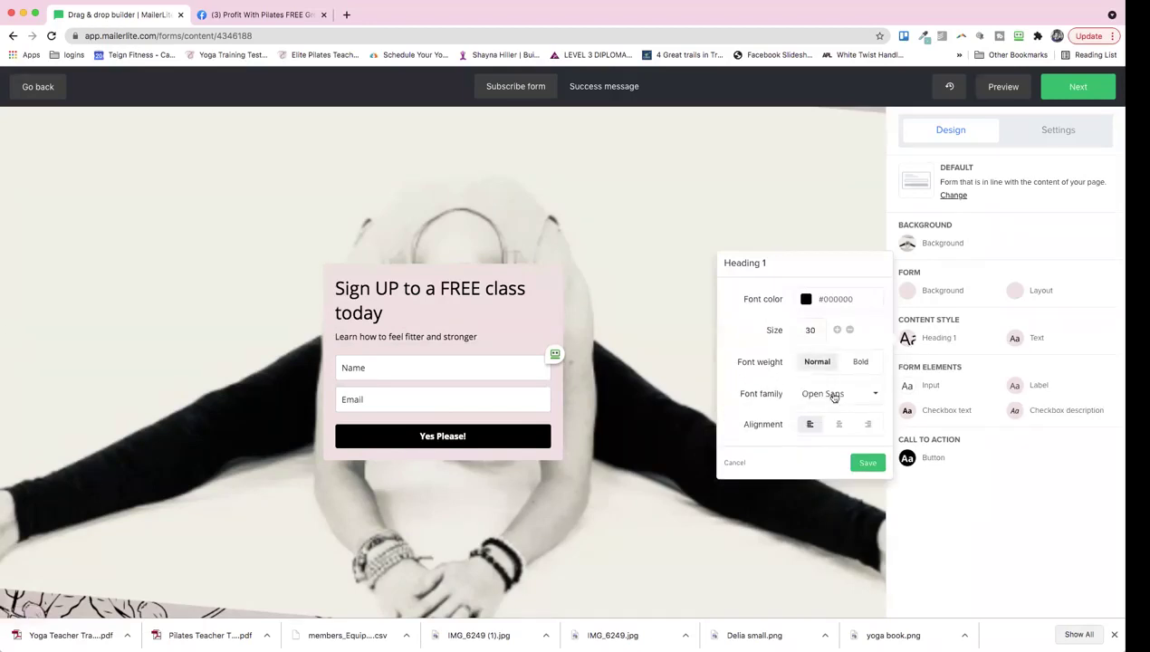
left_click(832, 397)
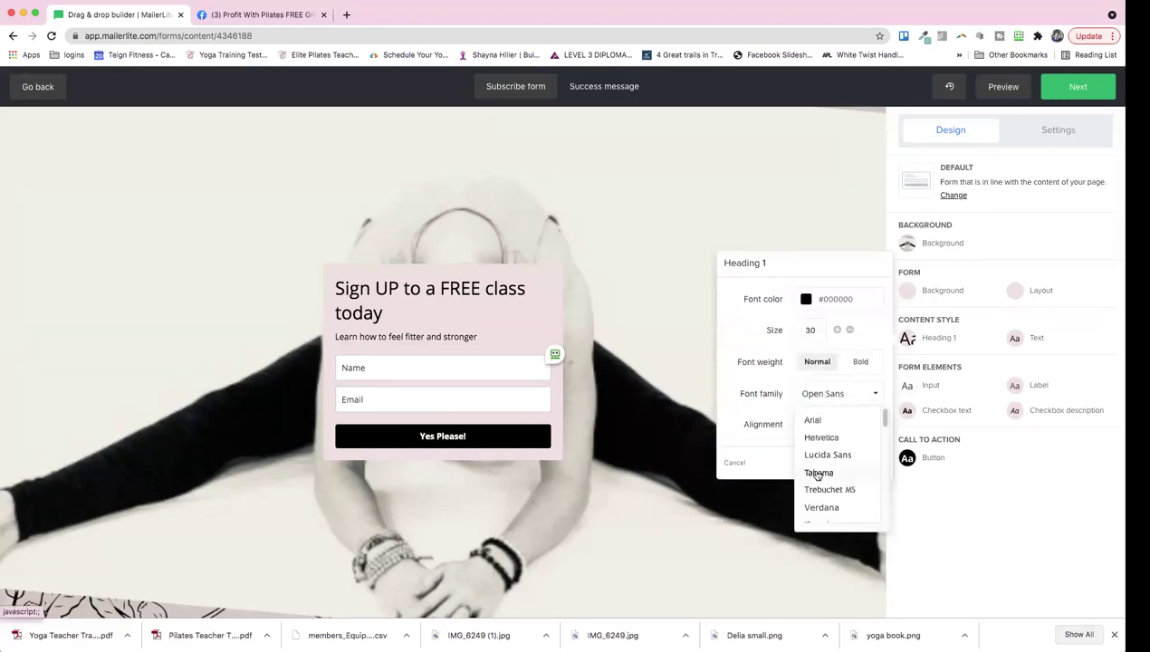
left_click(817, 472)
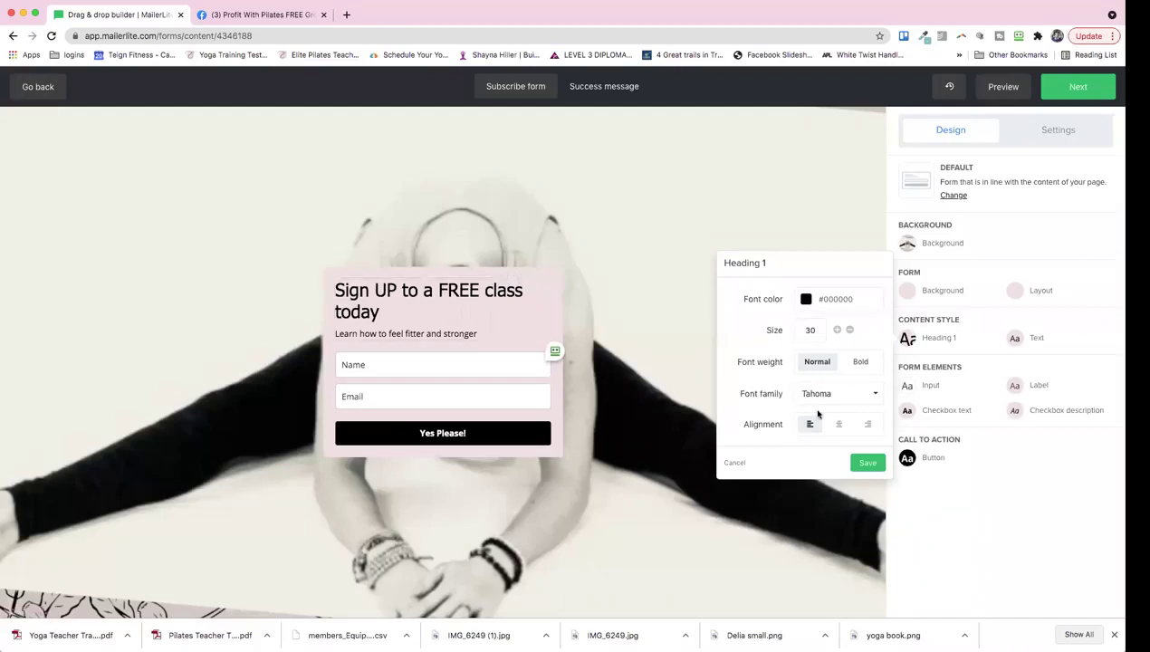
left_click(839, 424)
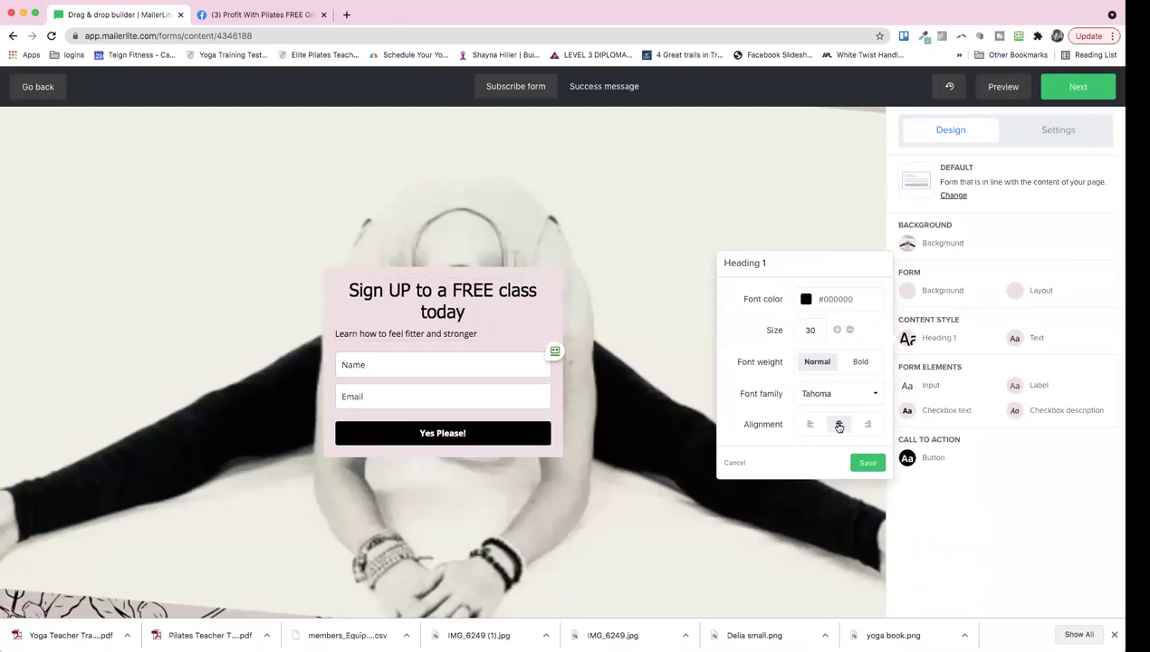
Increase the Heading 1 size to 41, set its font color to the recent mint green #77eebb, and save the style
left_click(838, 331)
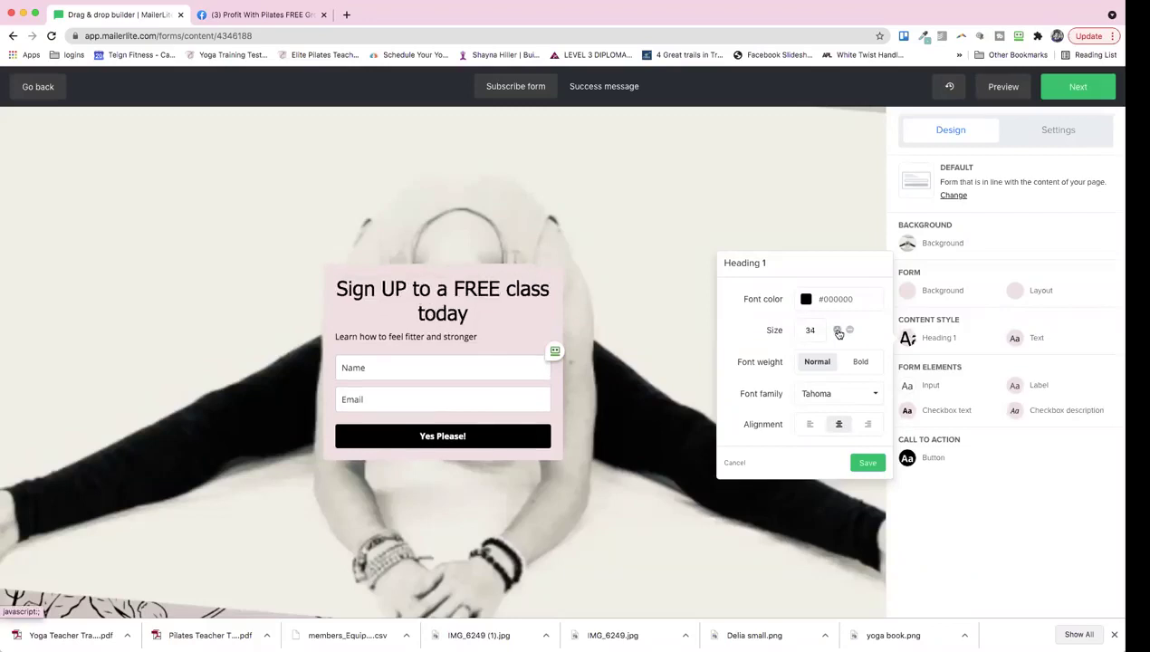
left_click(837, 331)
left_click(837, 330)
left_click(838, 330)
left_click(838, 331)
left_click(837, 330)
left_click(837, 331)
left_click(837, 331)
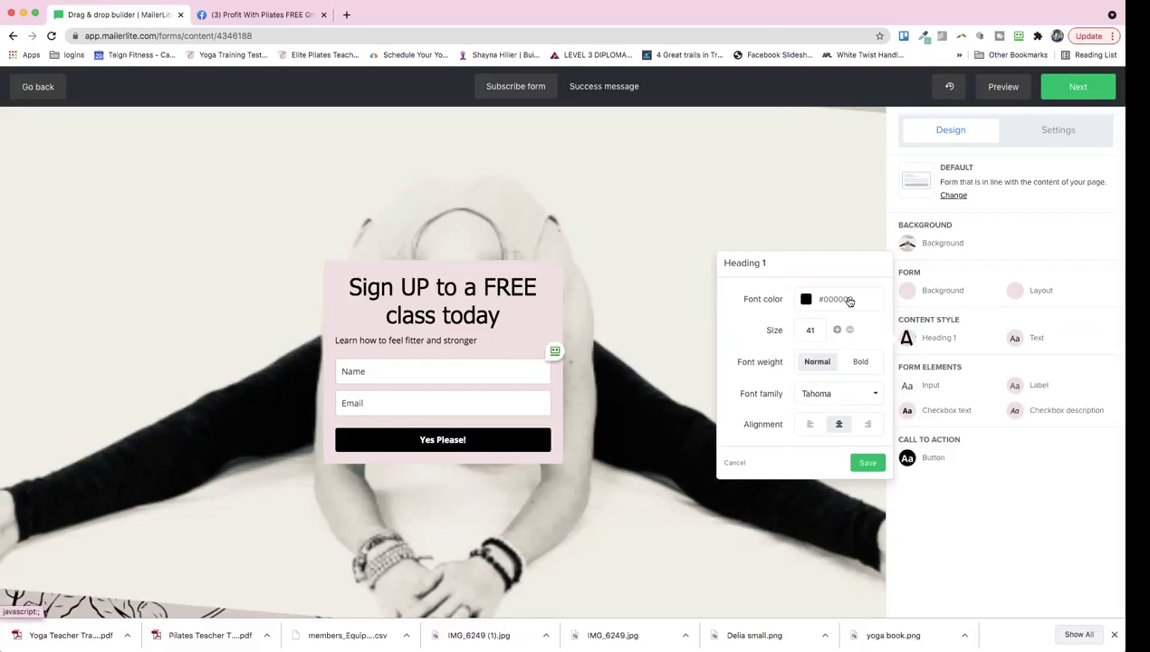
left_click(855, 299)
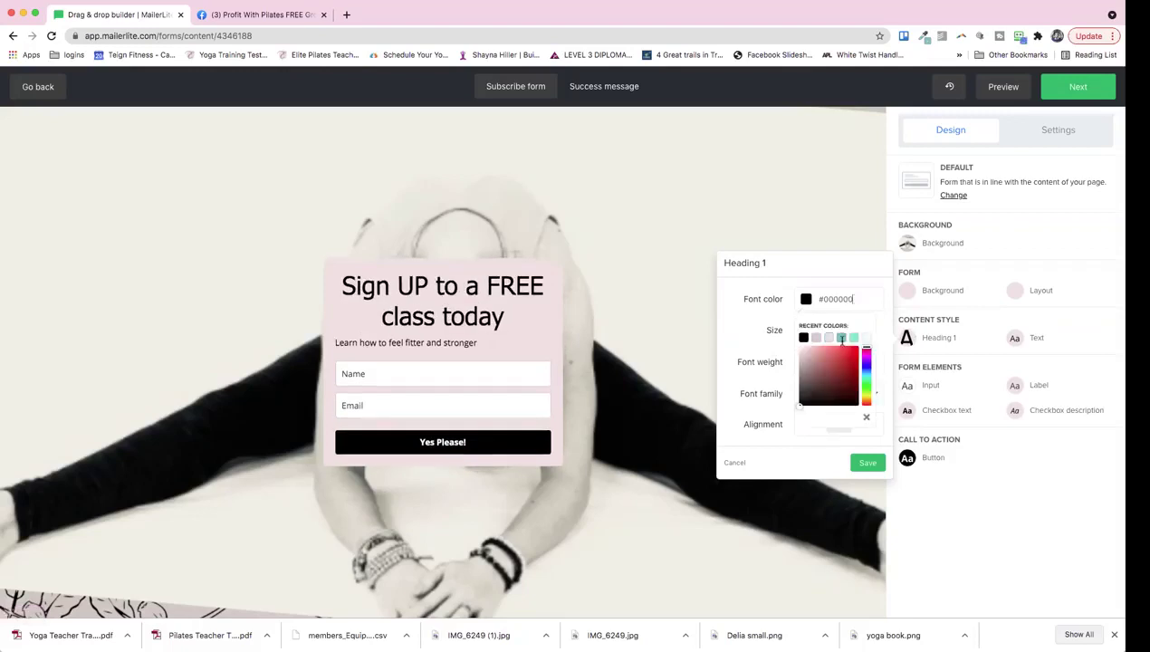
left_click(854, 338)
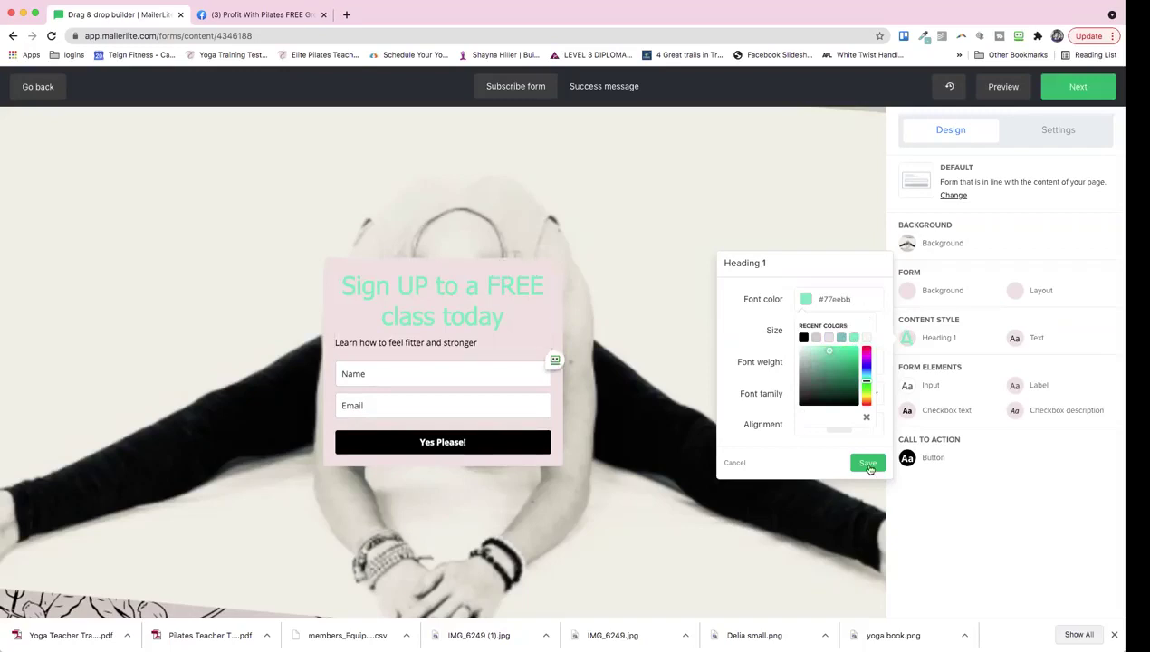
left_click(869, 467)
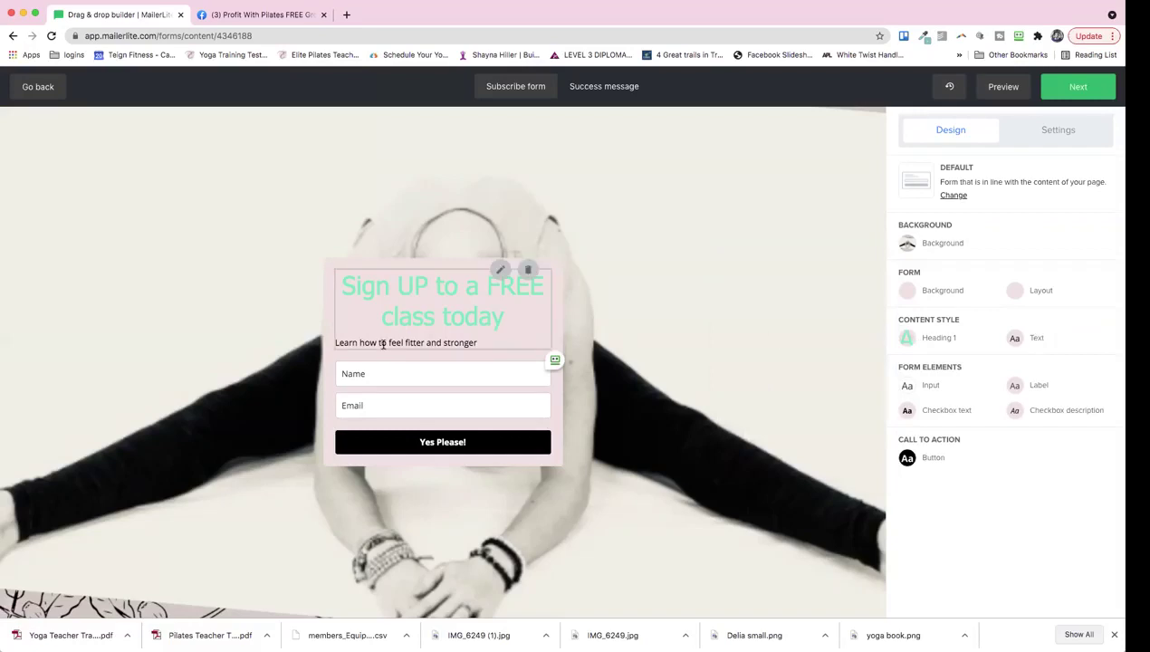
Set the Text style's font color to the recent blue-green #7ebec5 and its font size to 22
left_click(1014, 339)
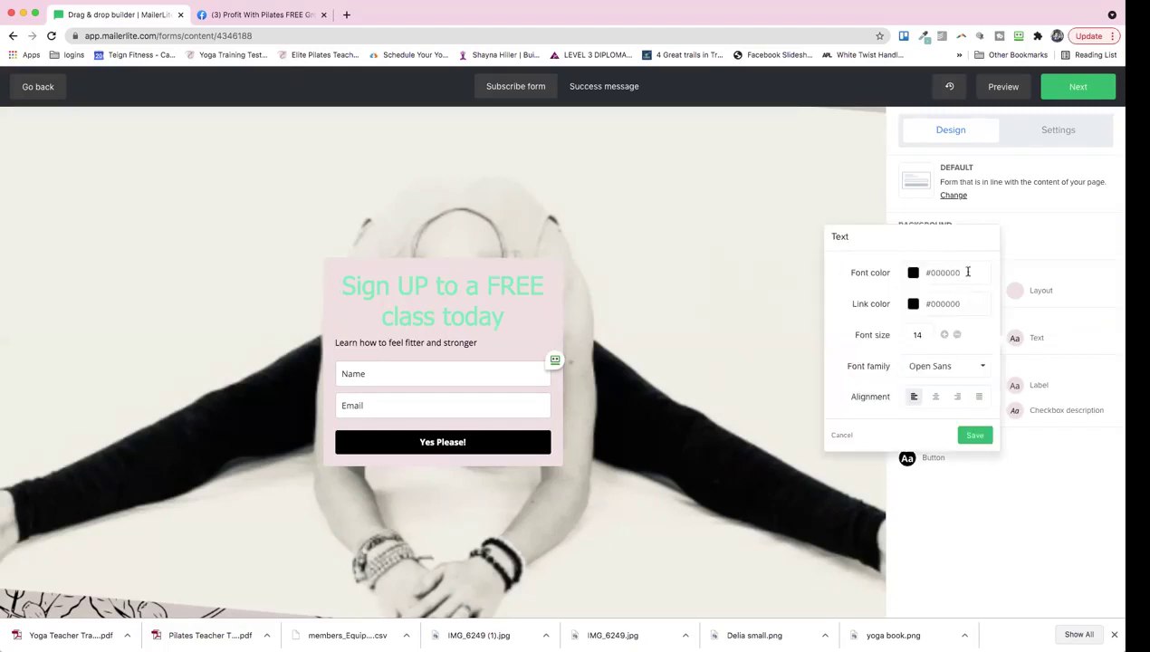
double_click(937, 272)
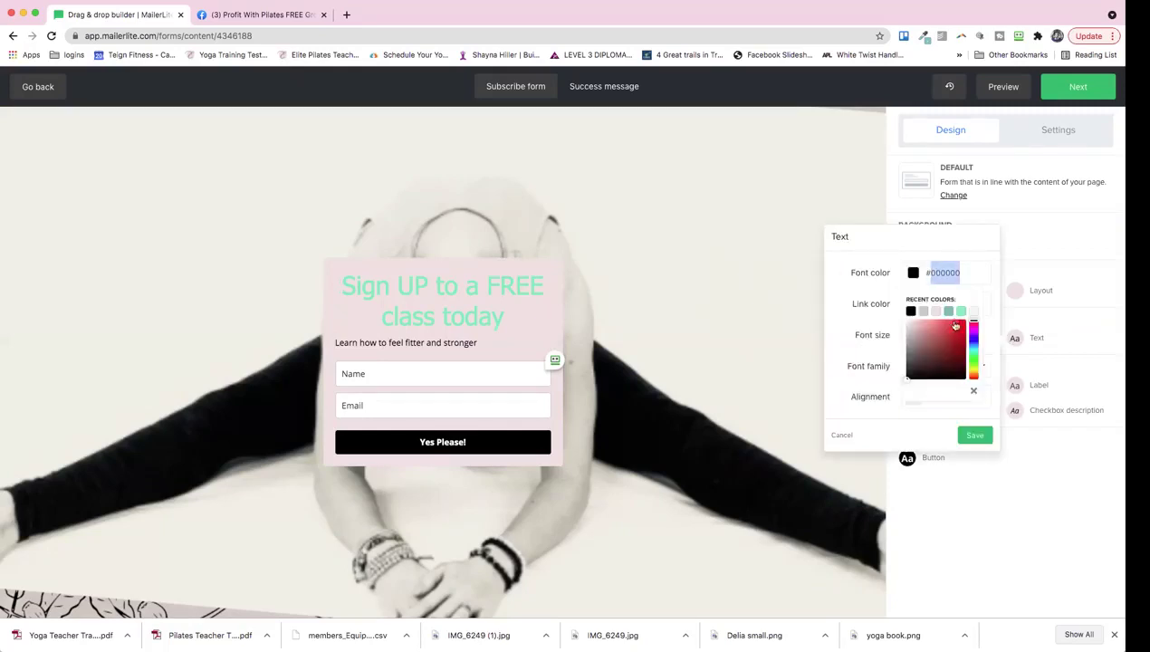
left_click(948, 310)
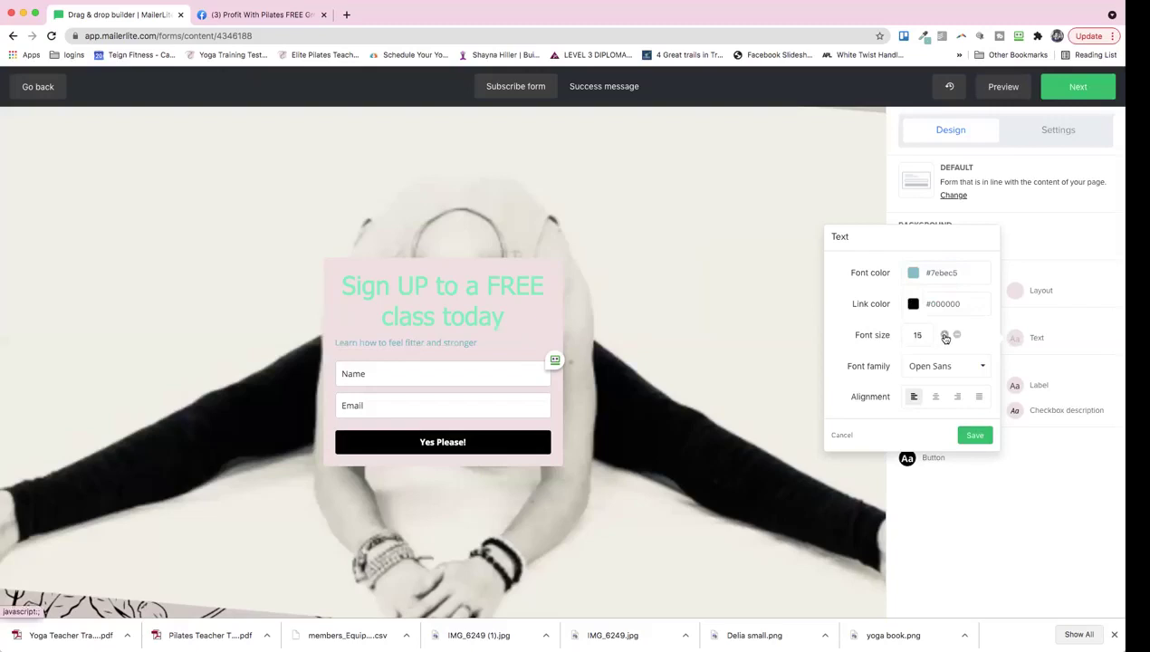
left_click(944, 335)
left_click(944, 335)
left_click(944, 335)
left_click(944, 335)
left_click(944, 335)
left_click(944, 335)
left_click(944, 335)
Set the Text style's font family to Helvetica with centered alignment, and save the style
left_click(941, 366)
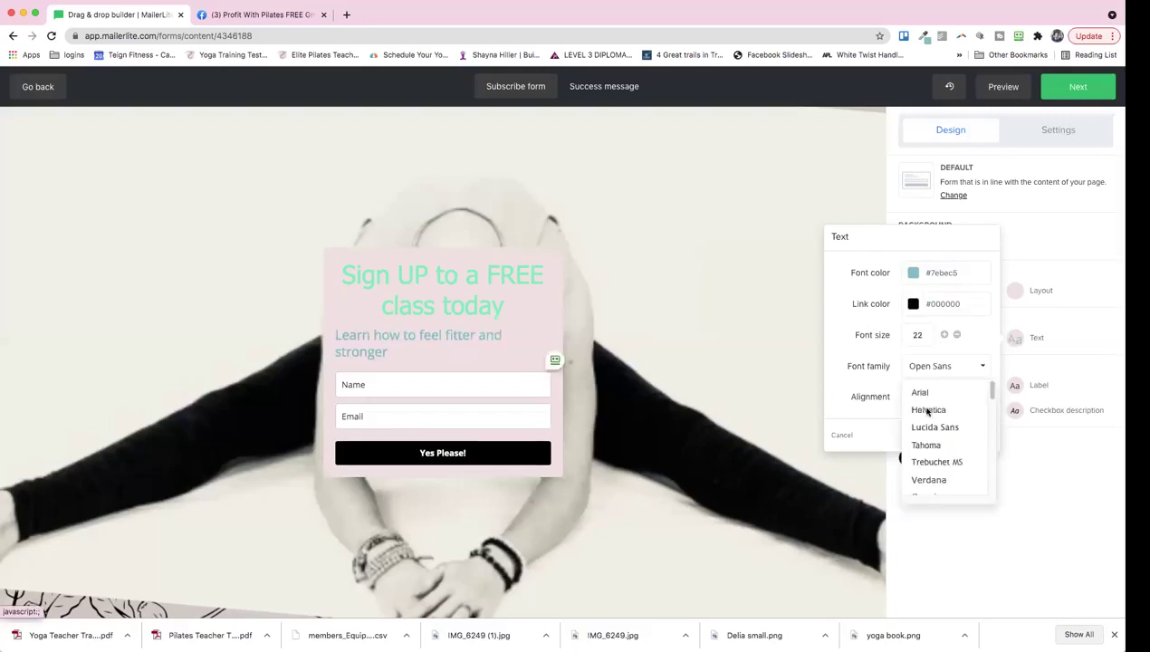
left_click(927, 410)
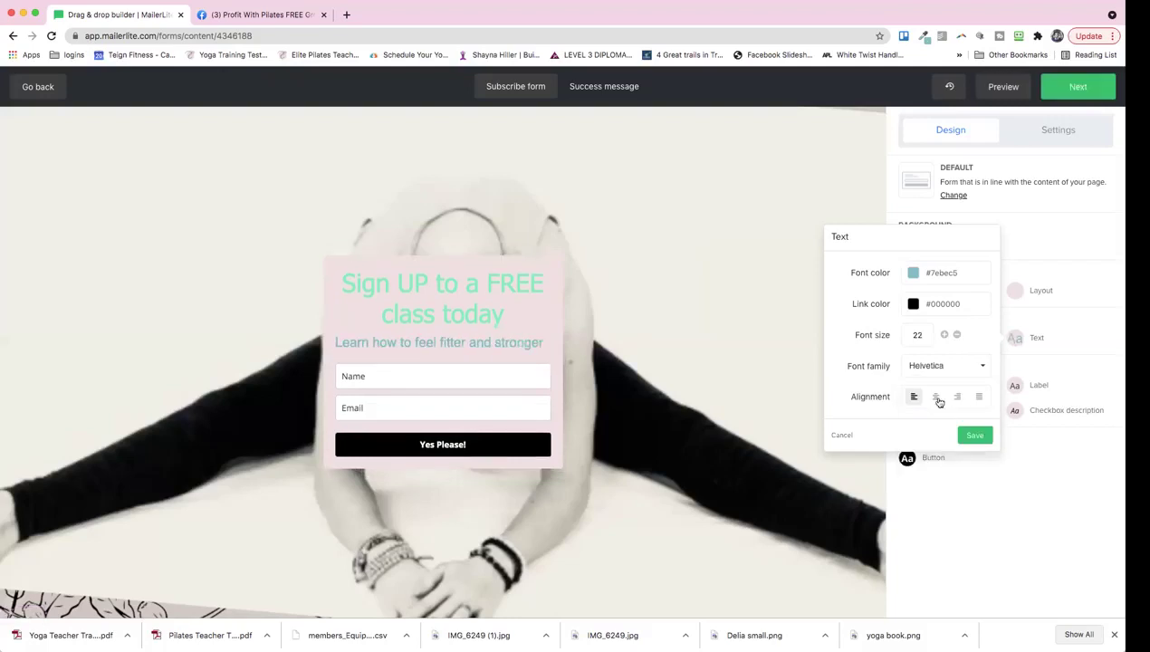
left_click(935, 395)
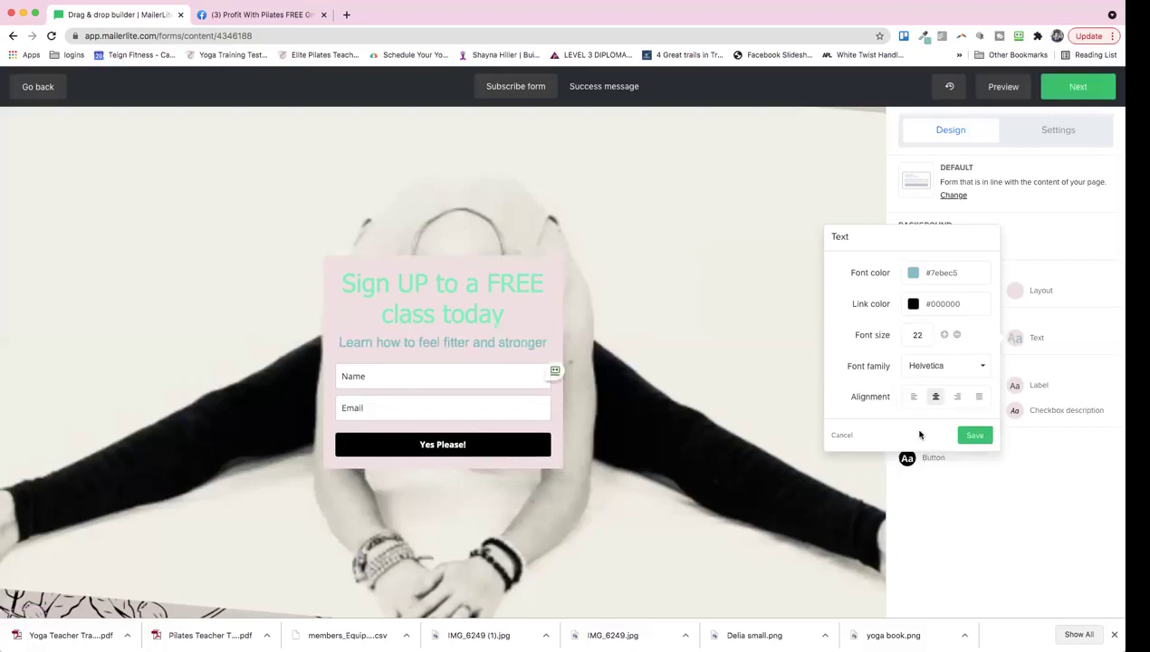
left_click(974, 436)
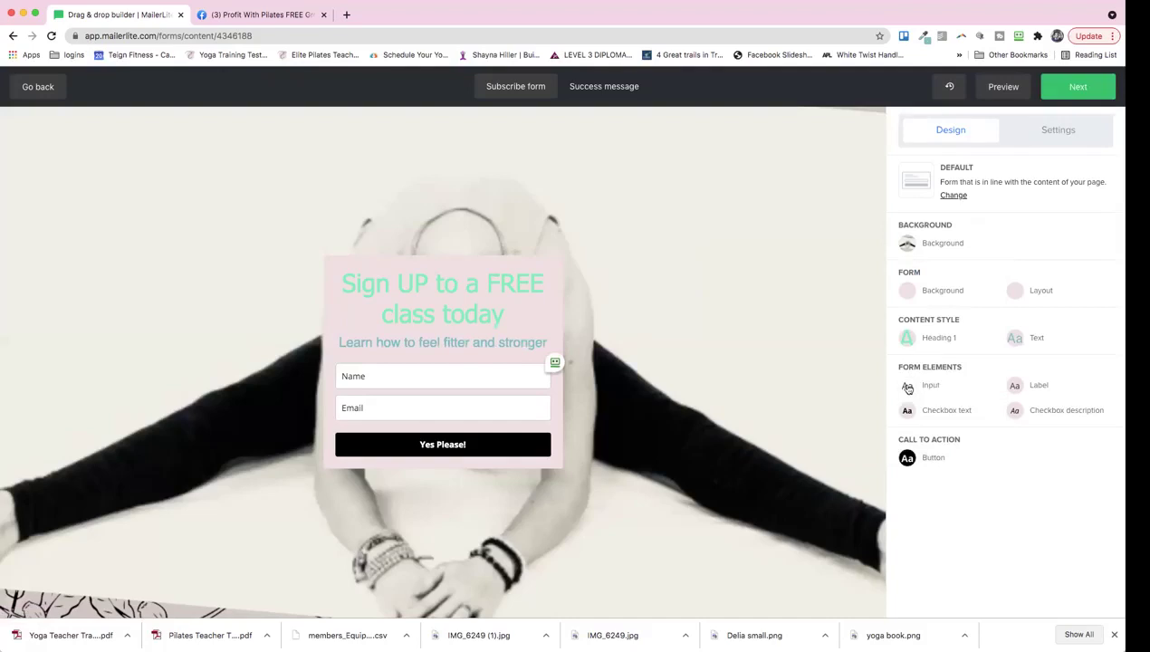
left_click(906, 387)
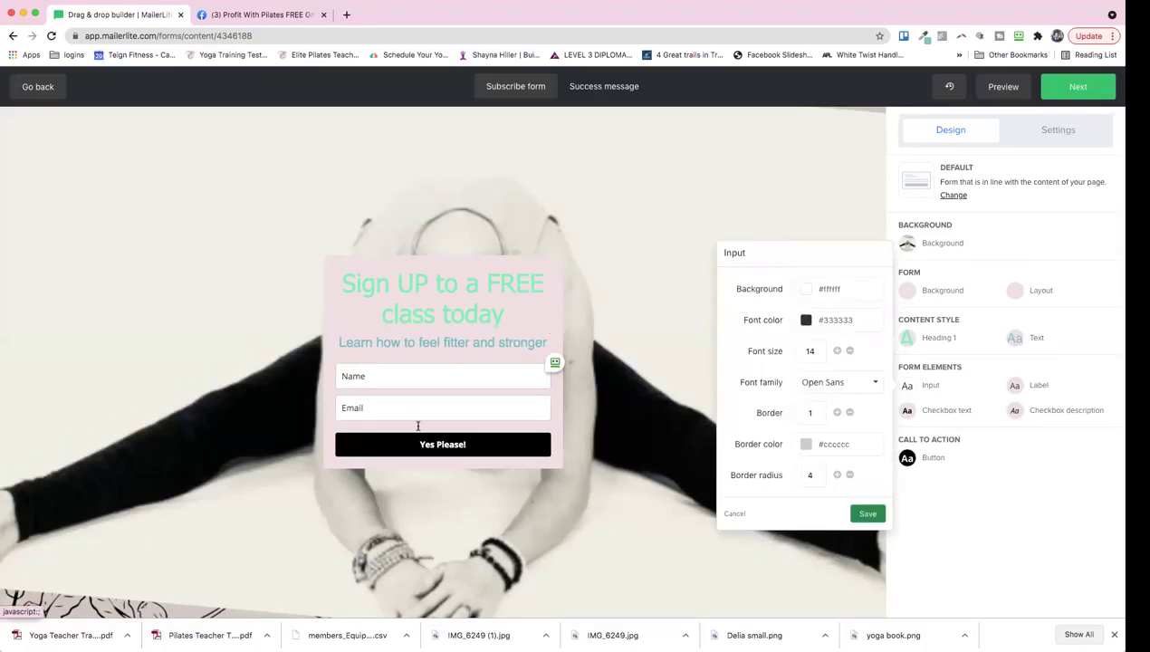
left_click(1046, 371)
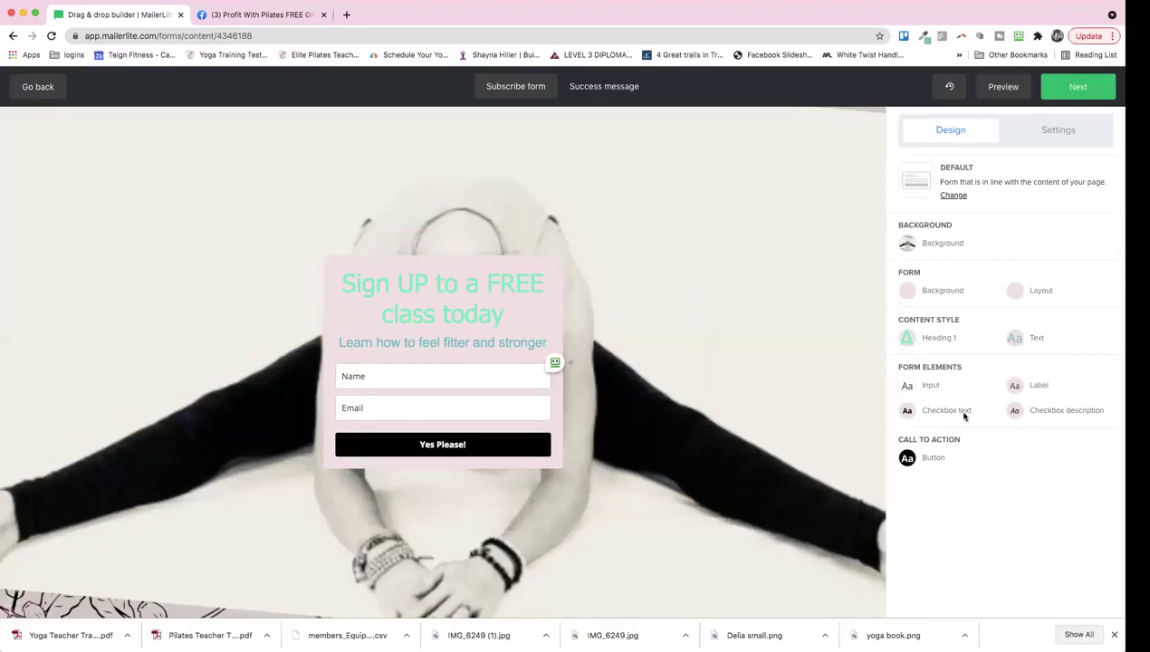
Enable the GDPR-compliant marketing permissions fields in the form settings
left_click(1046, 132)
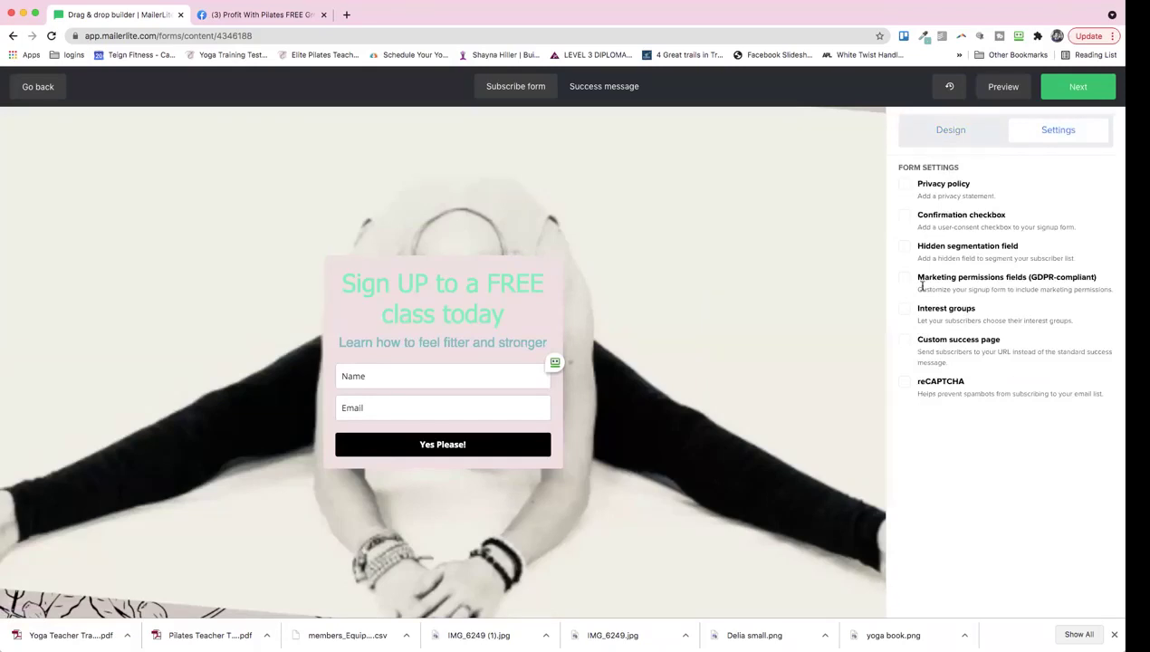
left_click(940, 282)
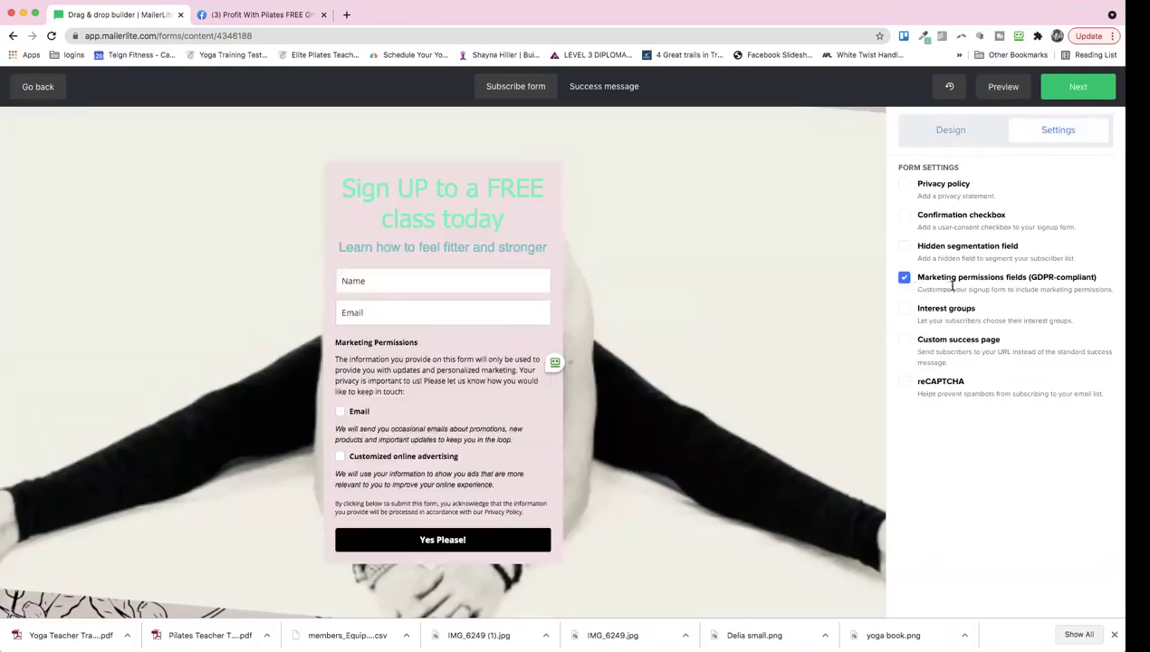
Change the title of the marketing permissions block to "GDPR Permissions"
left_click(416, 391)
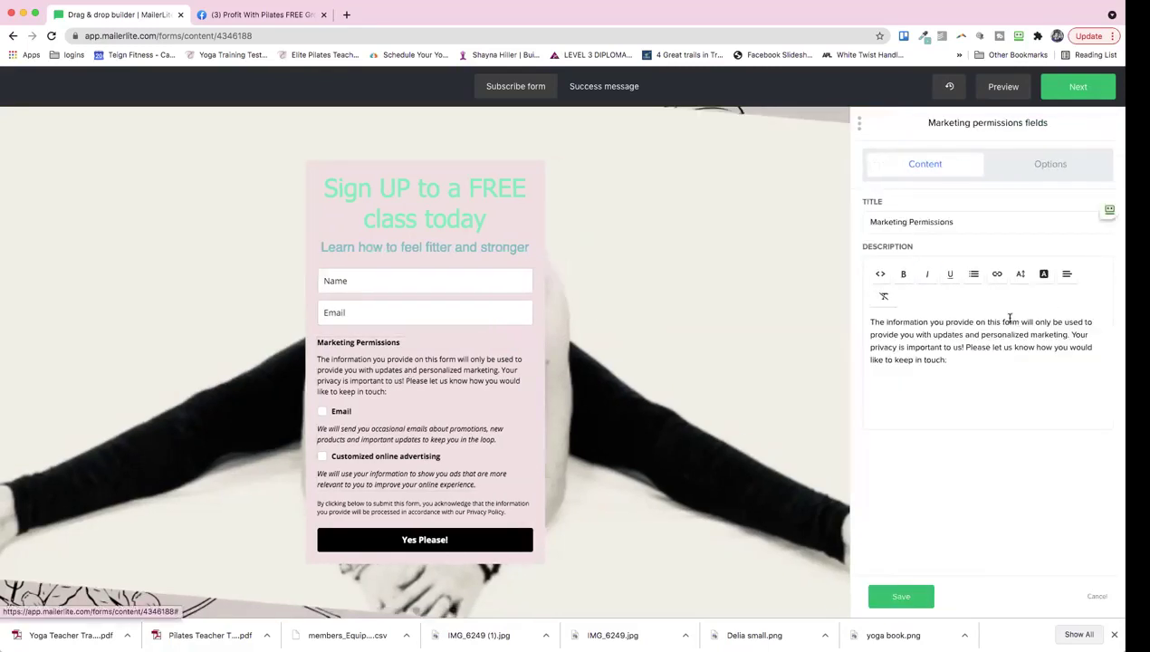
double_click(861, 218)
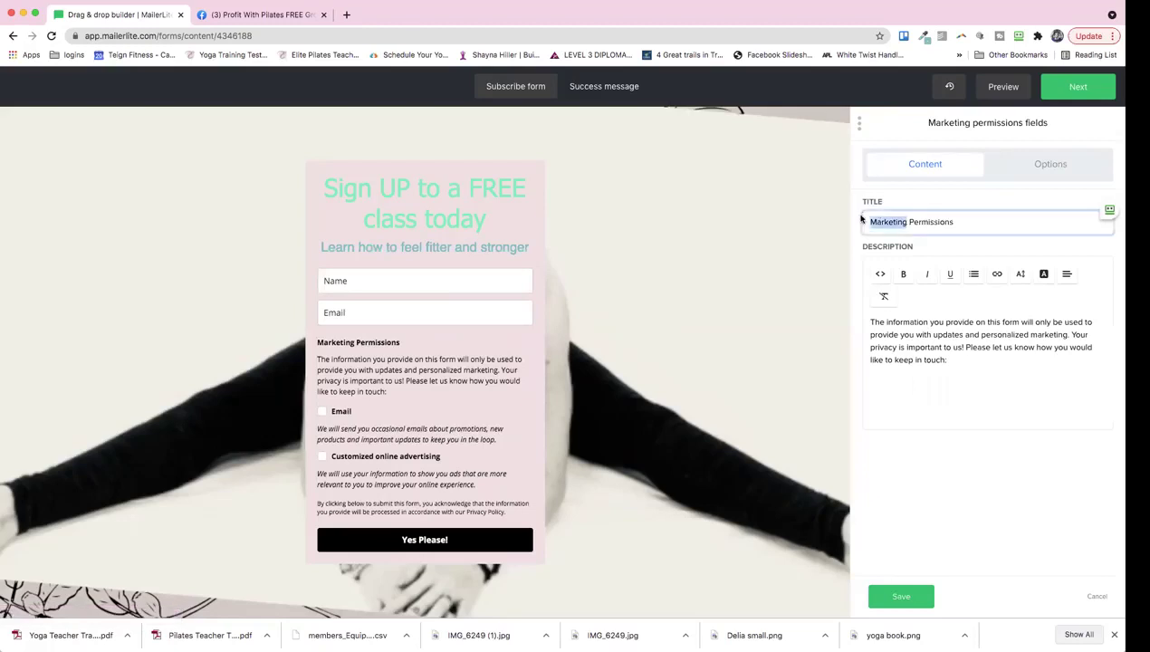
type("G")
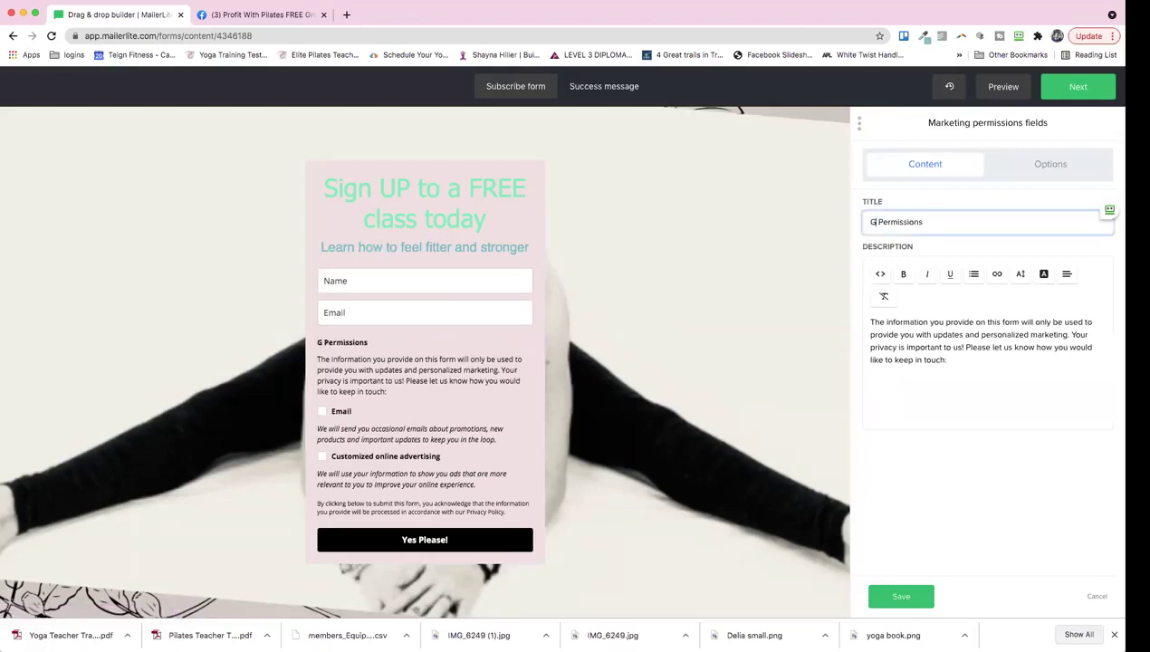
type("DPR")
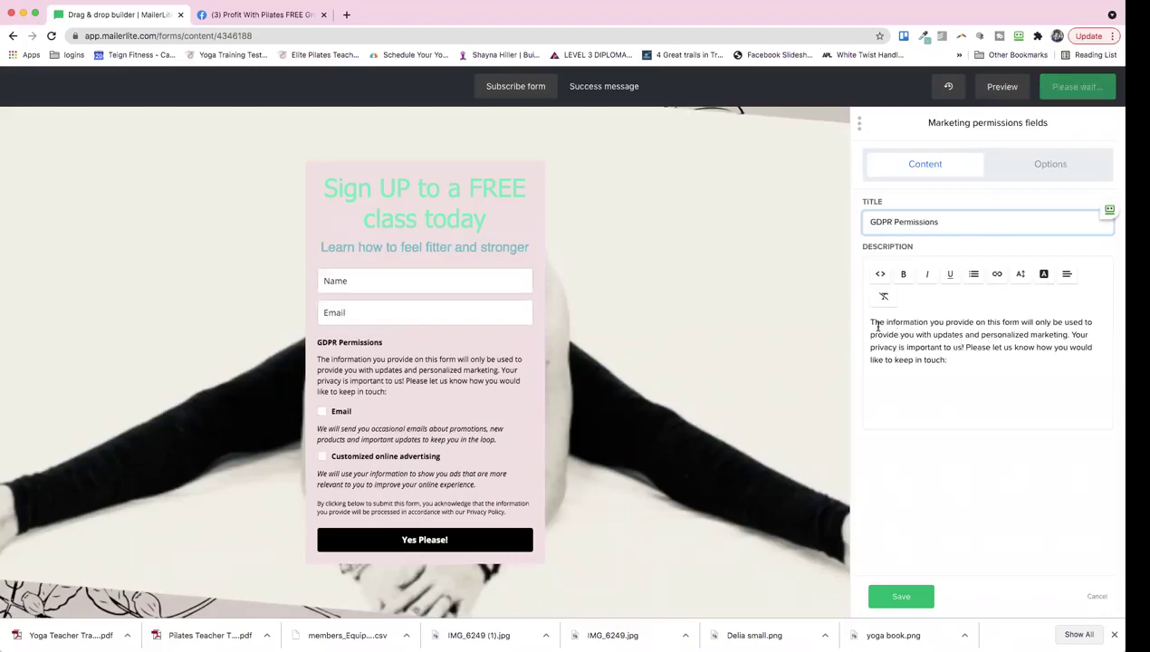
Review the marketing permissions description text, save the block, and return to the form's design options
left_click_drag(872, 323, 932, 333)
key("Right")
key("Up")
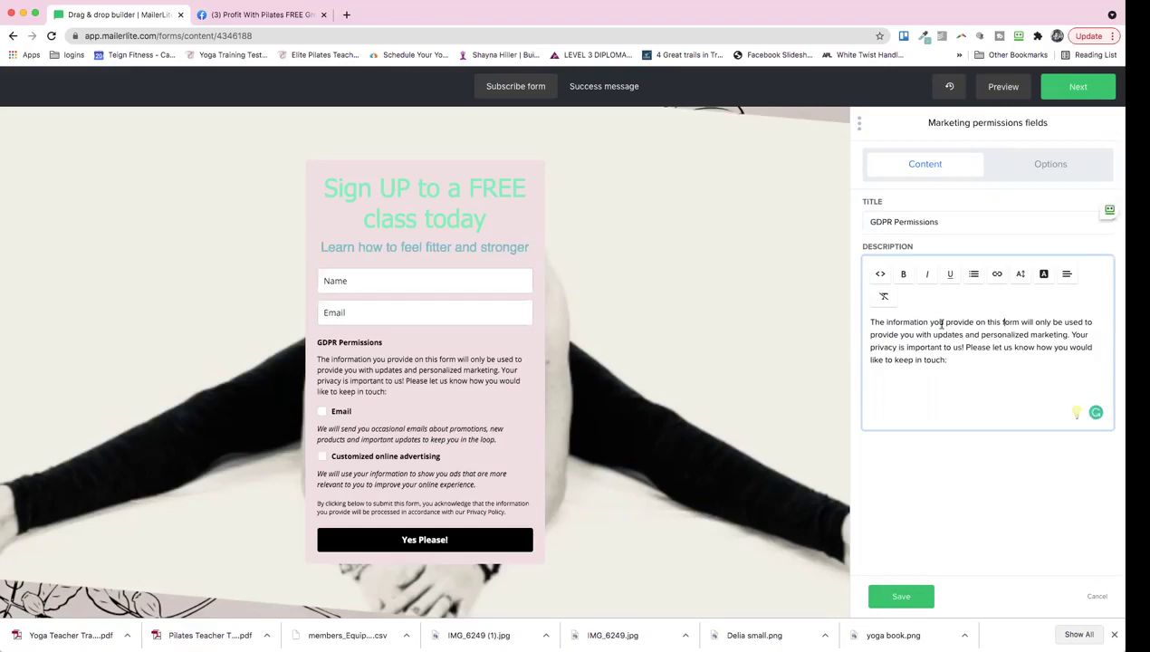
left_click(962, 349)
left_click(959, 324, "shift")
left_click(971, 323, "shift")
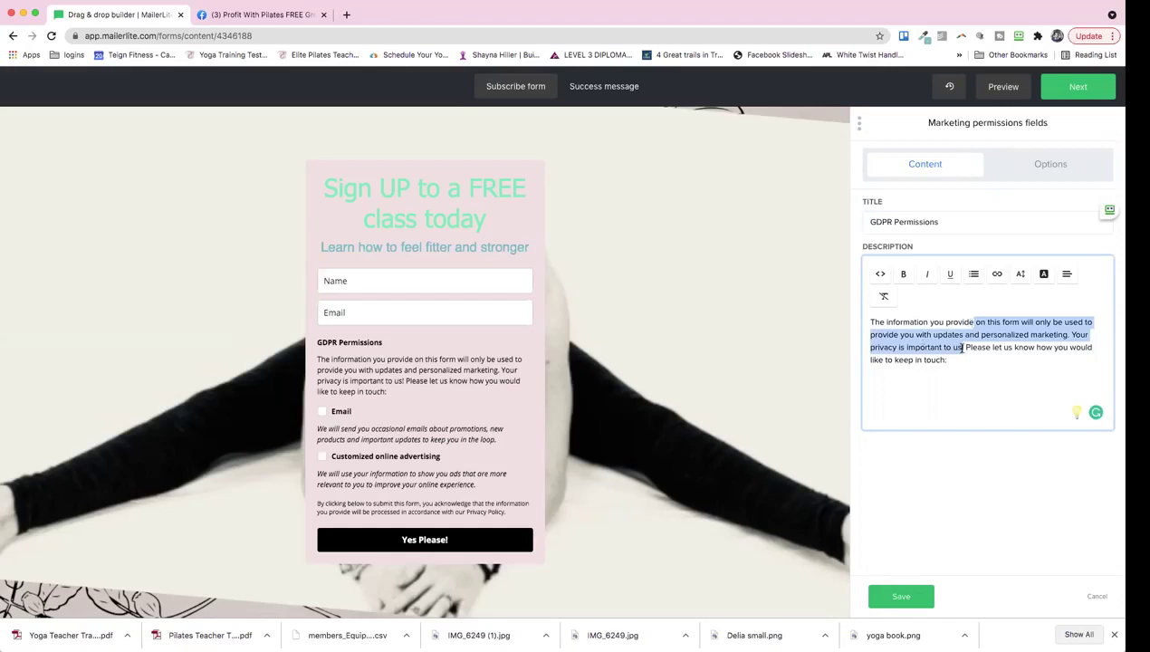
left_click(962, 346)
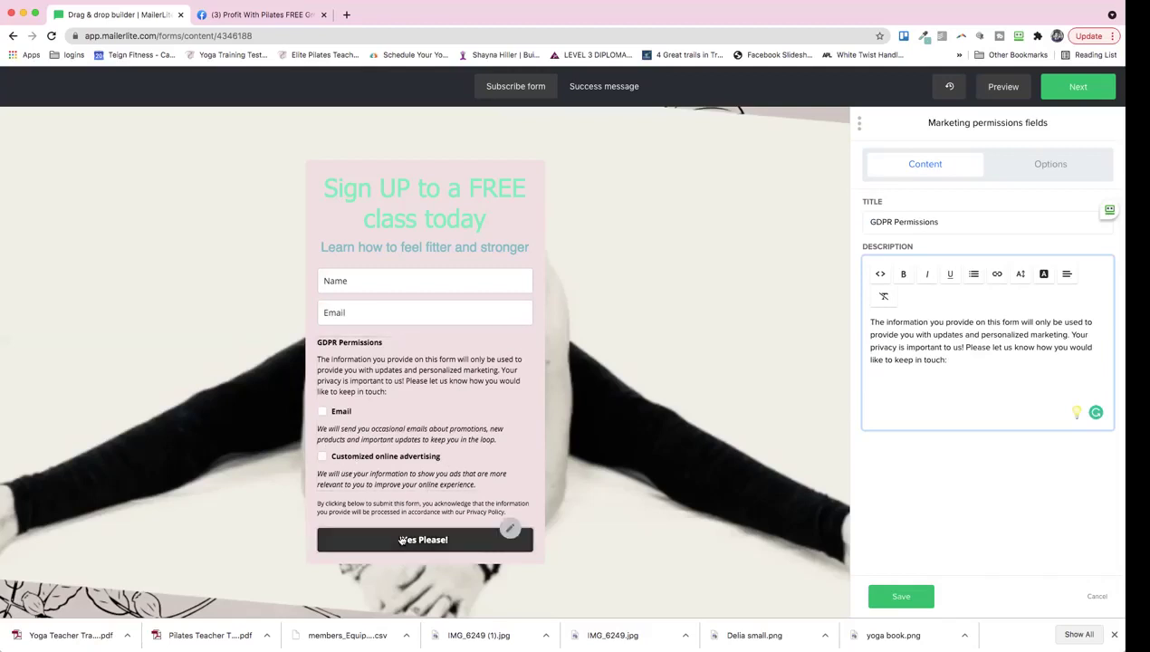
left_click(901, 596)
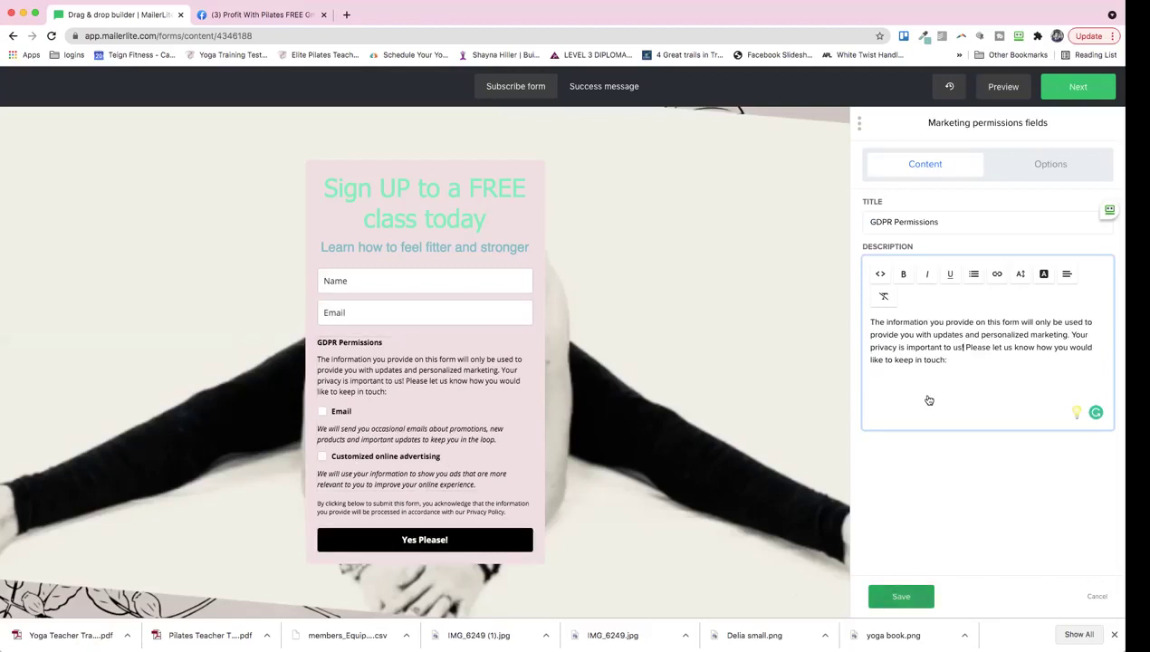
left_click(939, 130)
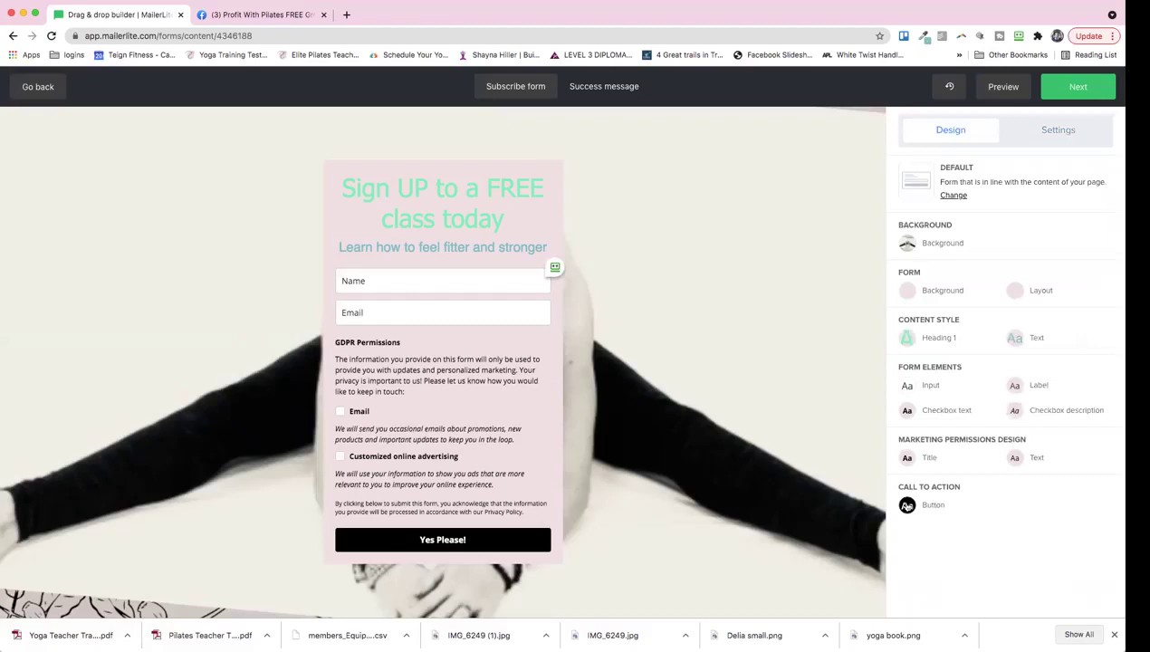
Set the call-to-action button's background color to red #de2121 and save the button style
left_click(927, 504)
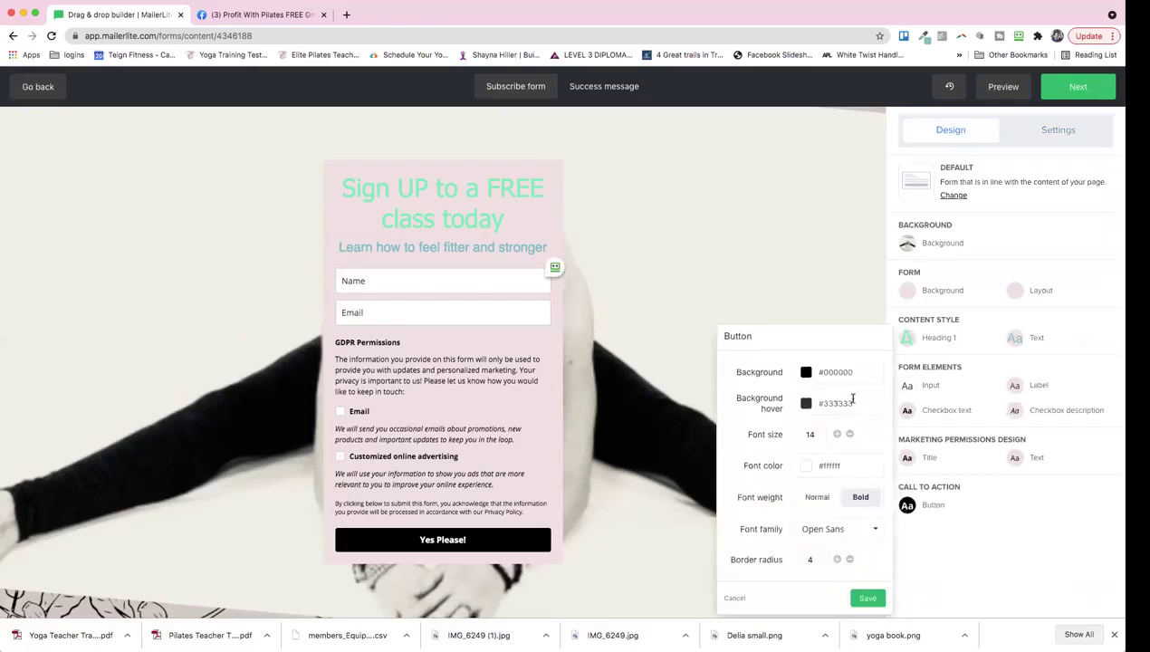
left_click(805, 372)
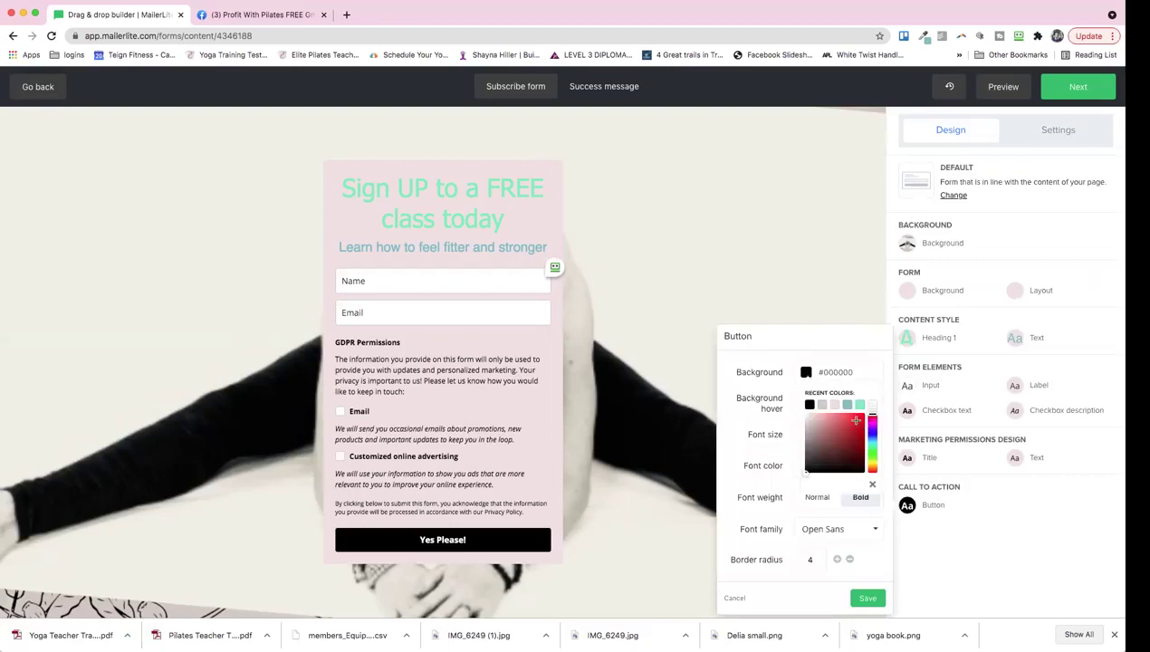
left_click(855, 420)
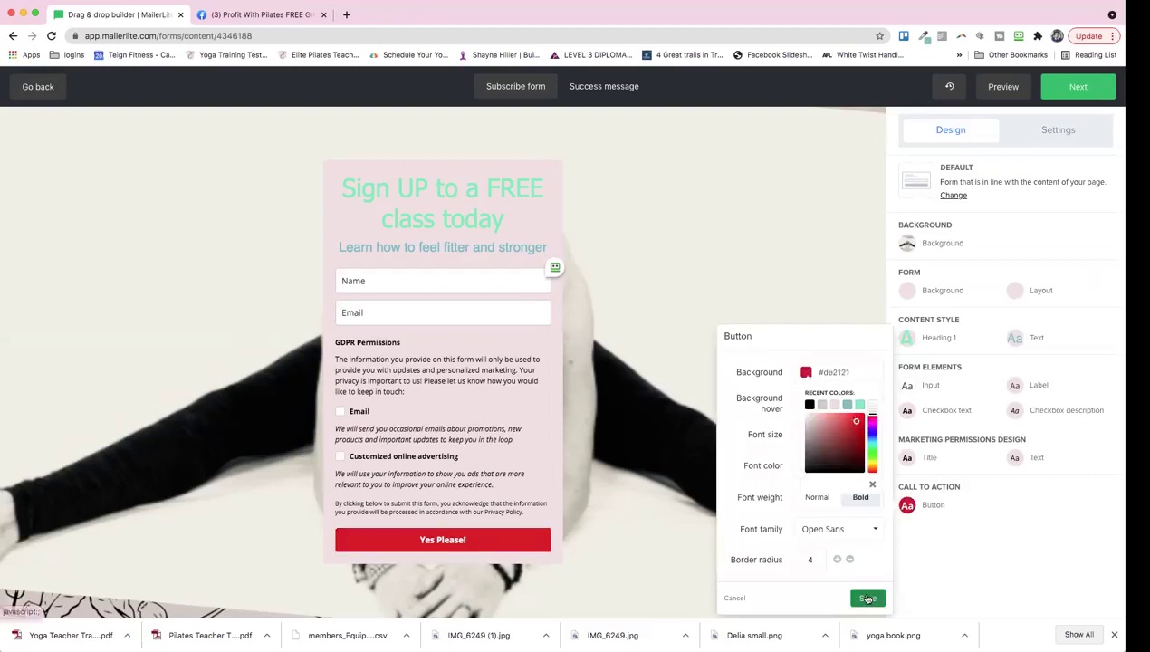
left_click(866, 598)
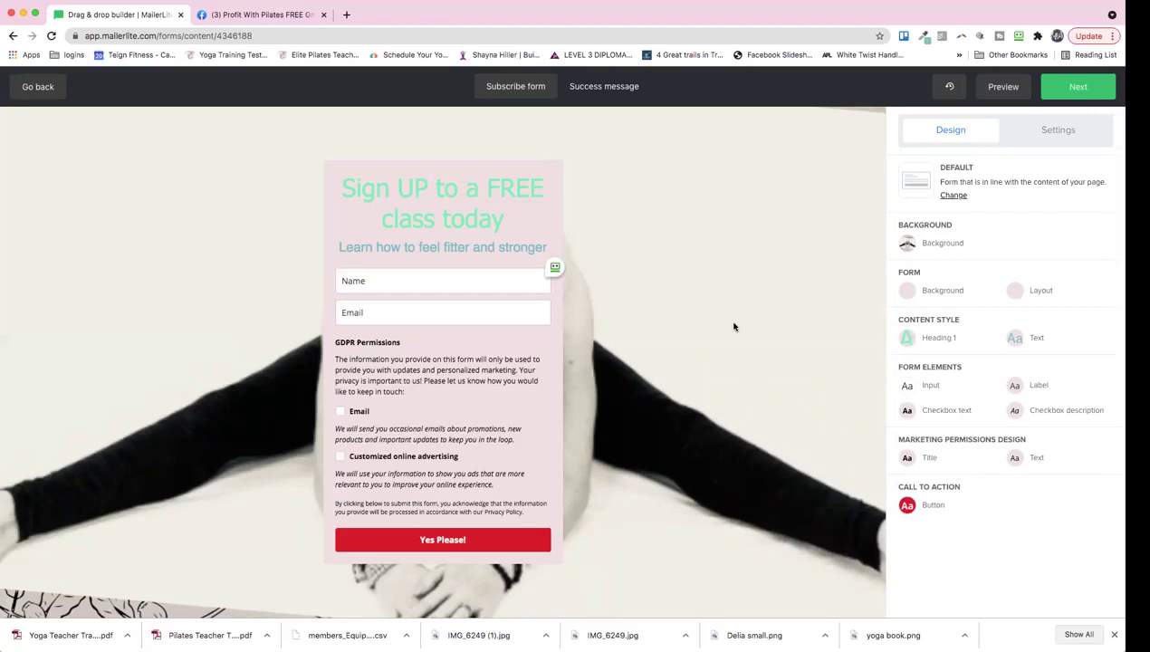
Check the form's success message and finish editing the form to reach its overview
left_click(612, 88)
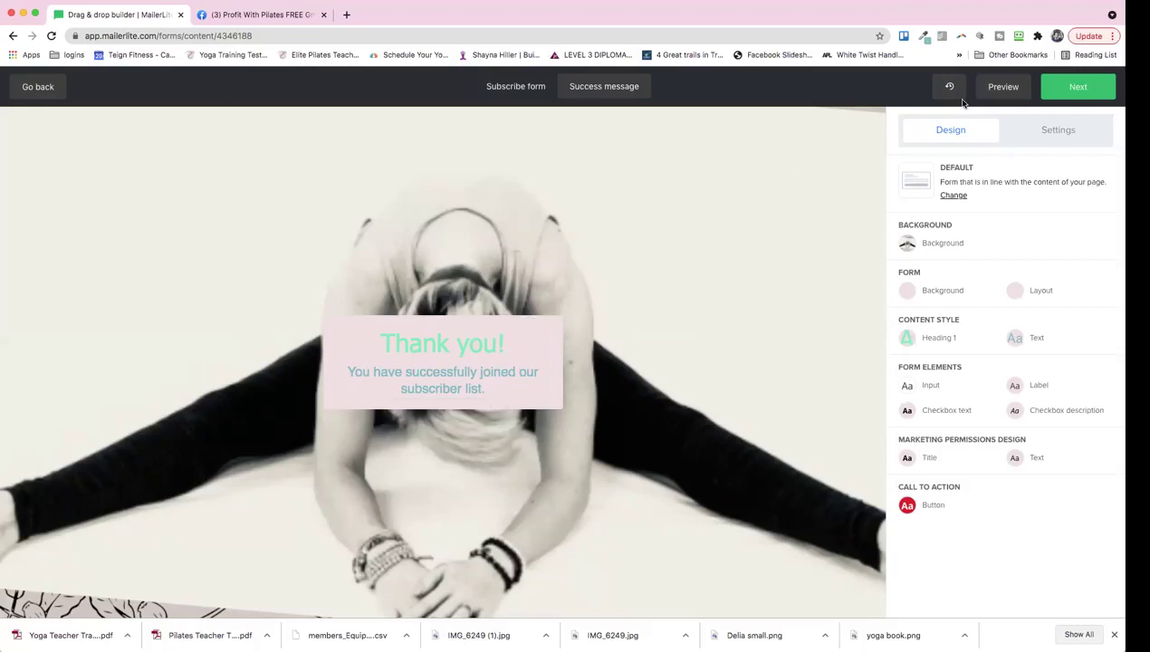
left_click(1065, 88)
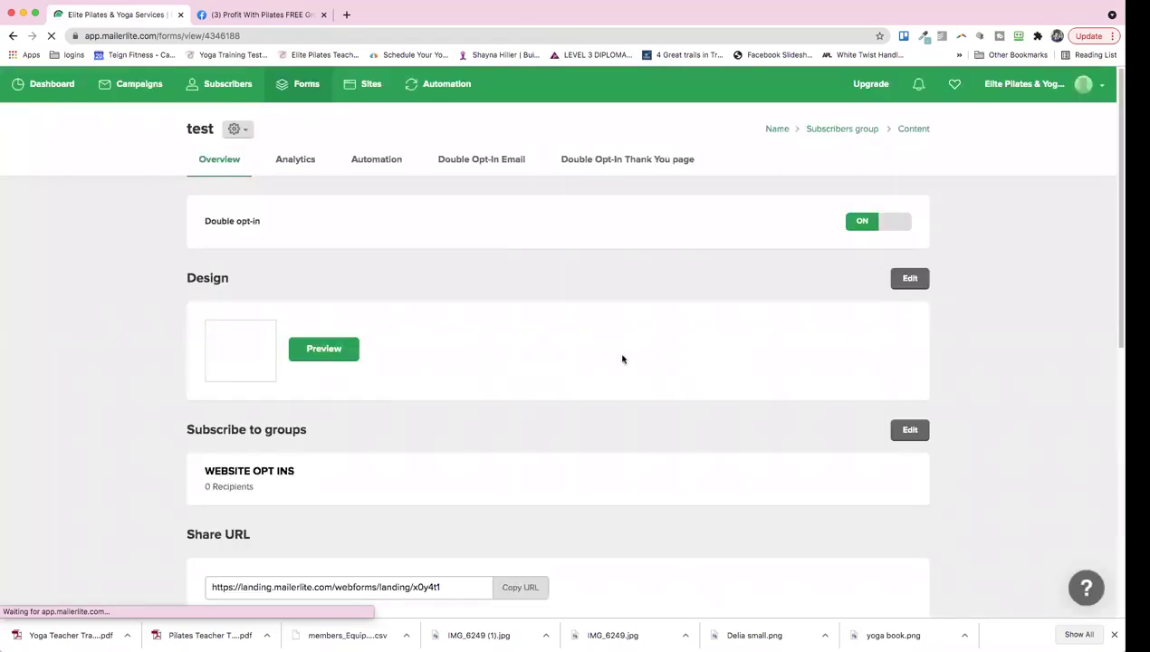
Preview the finished sign-up form from its overview and close the preview
scroll(434, 303, "down", 2)
scroll(398, 271, "down", 2)
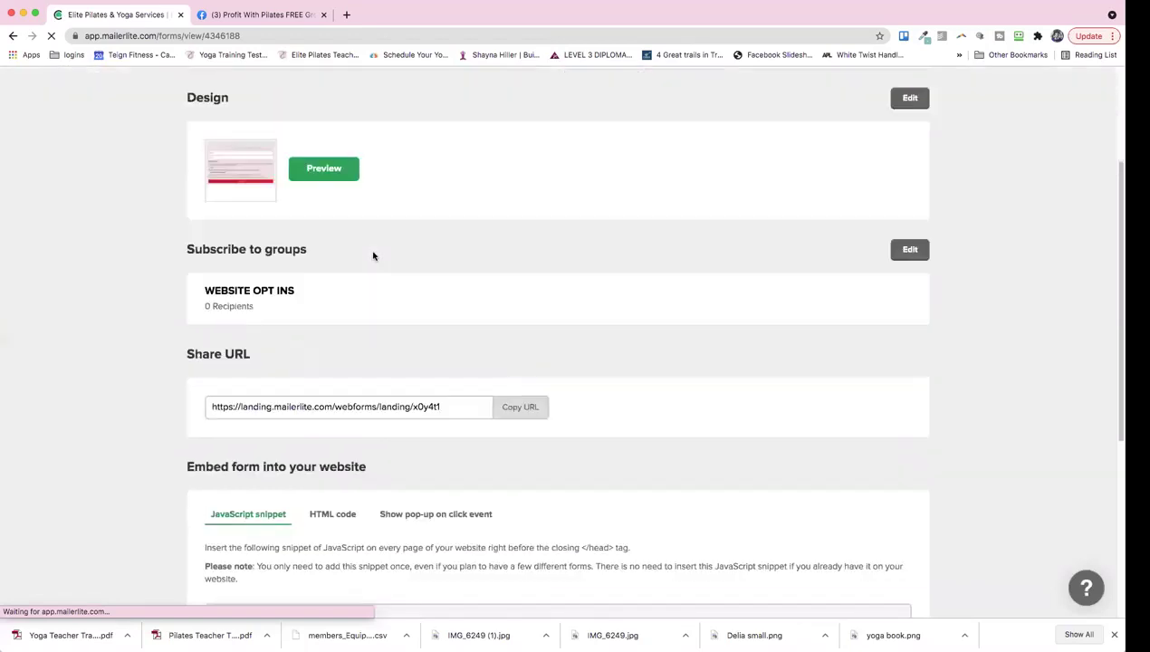
scroll(330, 279, "up", 2)
left_click(329, 275)
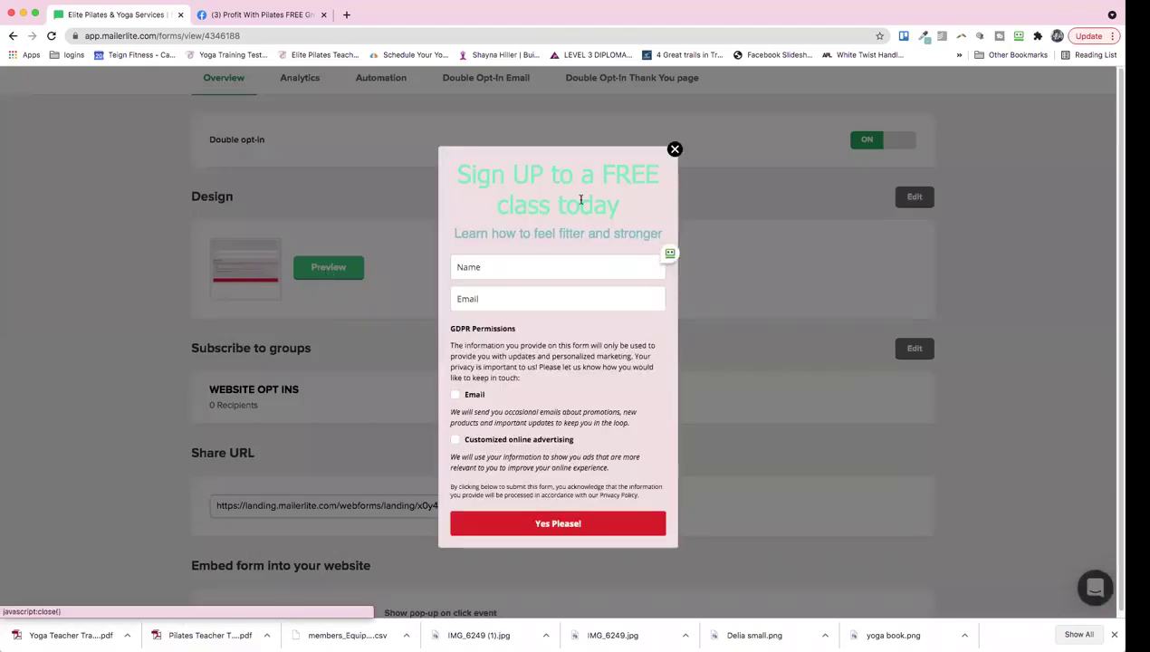
left_click(674, 150)
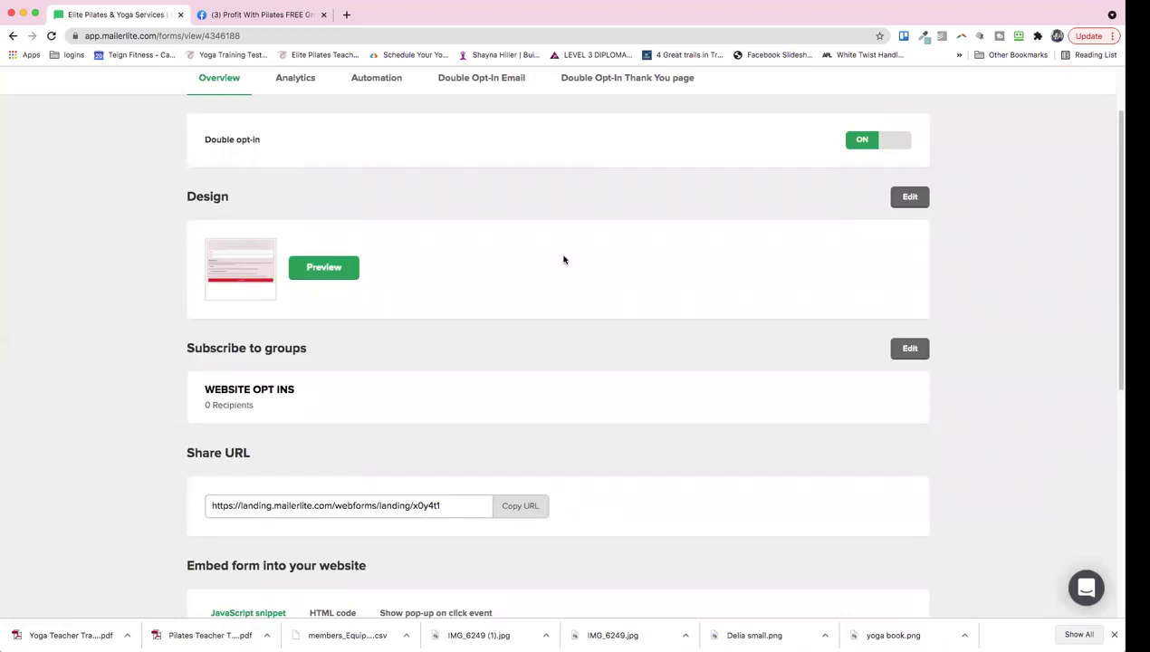
Turn off double opt-in for the form
scroll(105, 194, "up", 2)
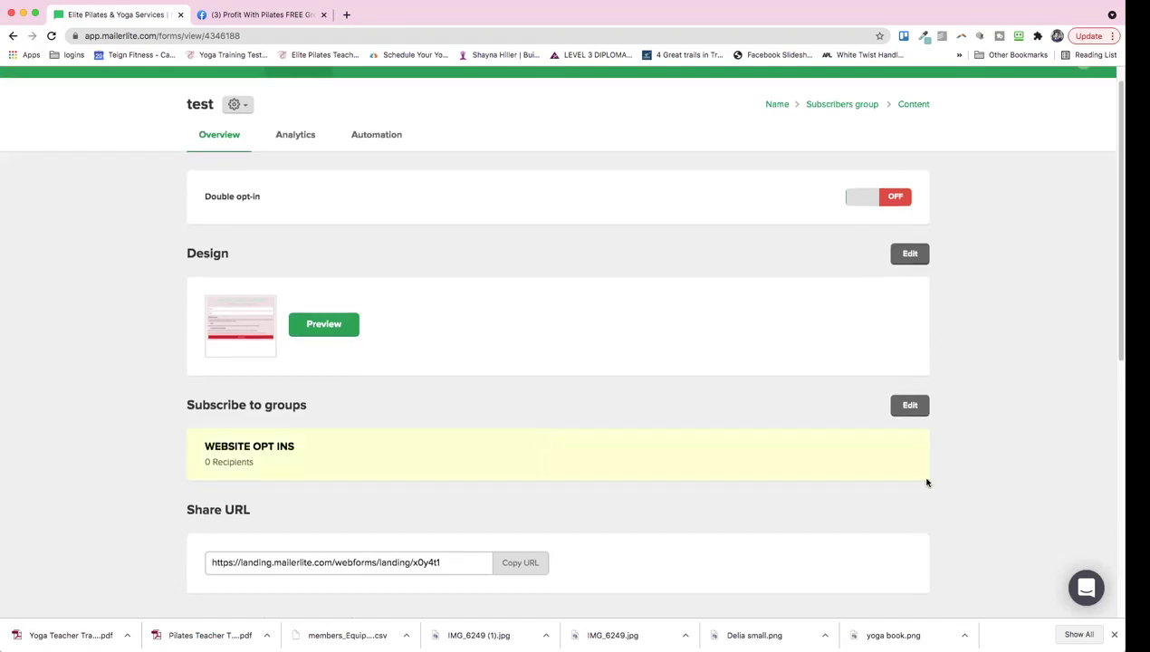
scroll(978, 493, "down", 1)
scroll(979, 493, "down", 1)
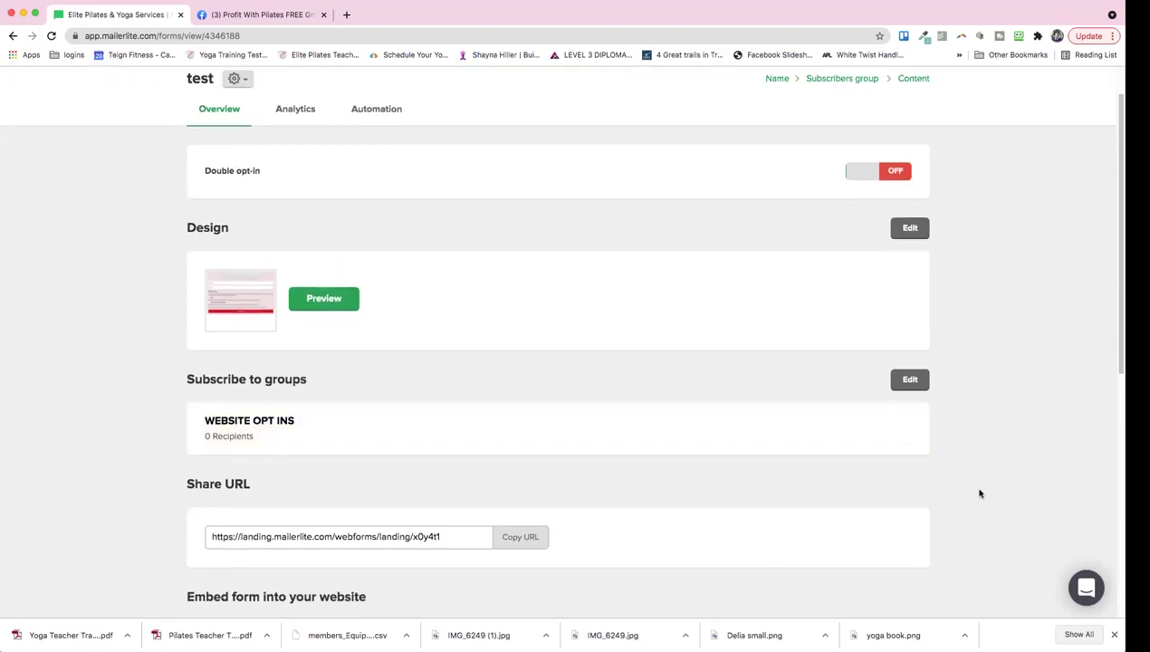
Select the full share URL of the form
scroll(979, 494, "down", 2)
scroll(978, 493, "down", 2)
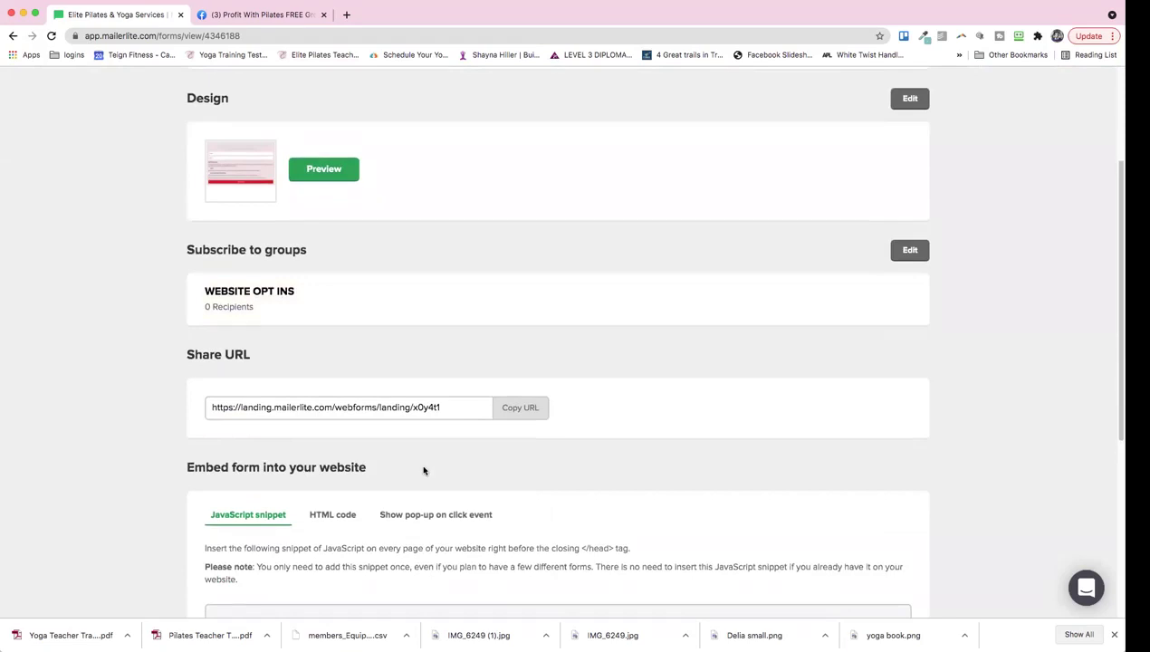
left_click(263, 407)
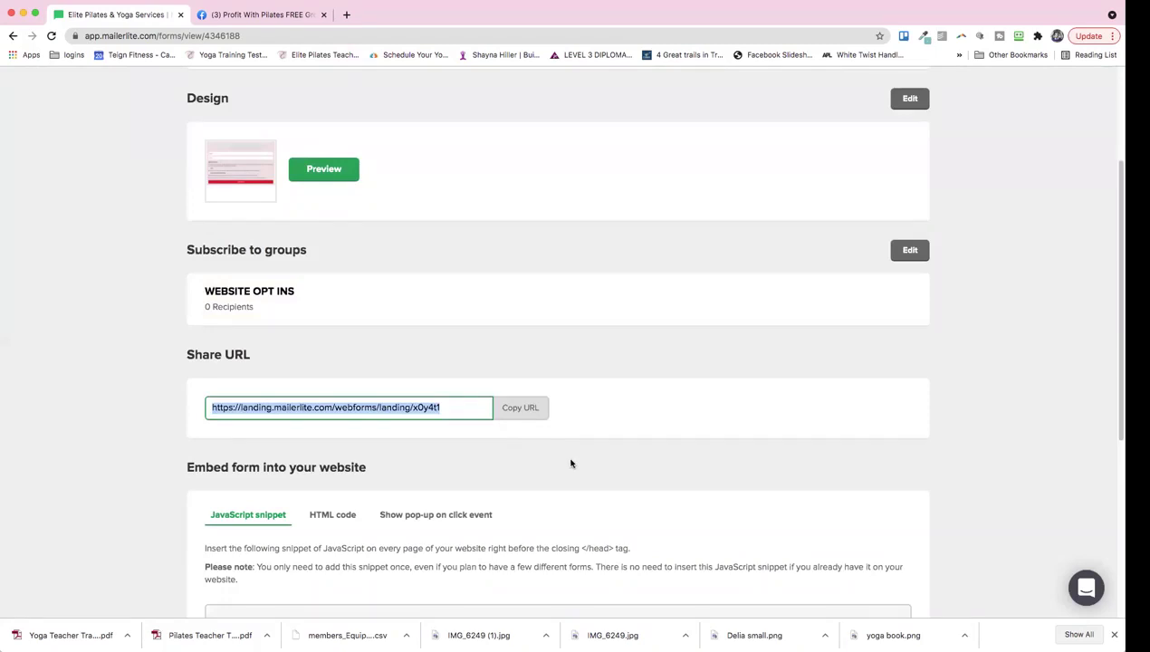
Review the JavaScript snippet for embedding the form and switch to its HTML code version
scroll(571, 466, "down", 1)
scroll(571, 465, "down", 2)
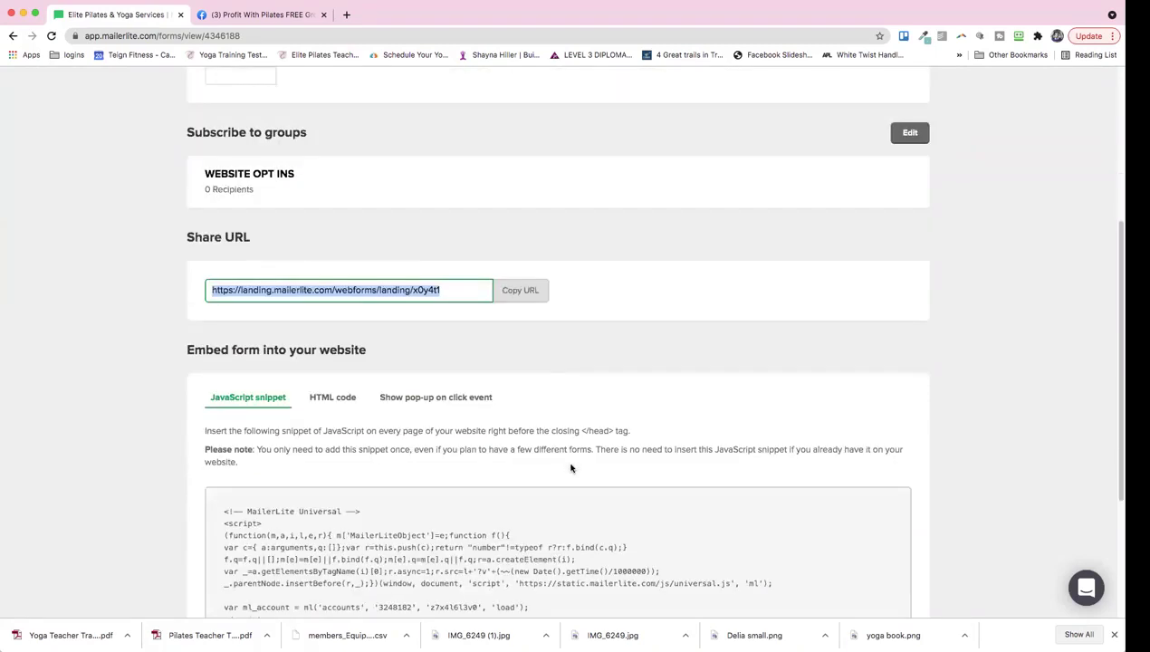
scroll(393, 452, "down", 2)
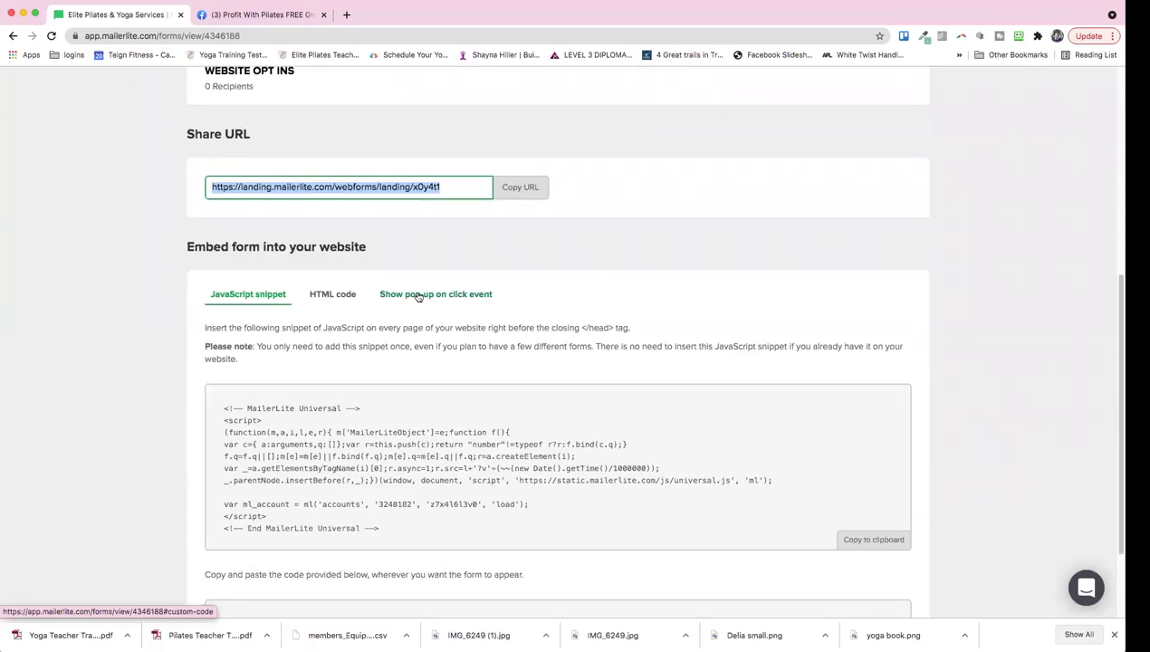
left_click(337, 295)
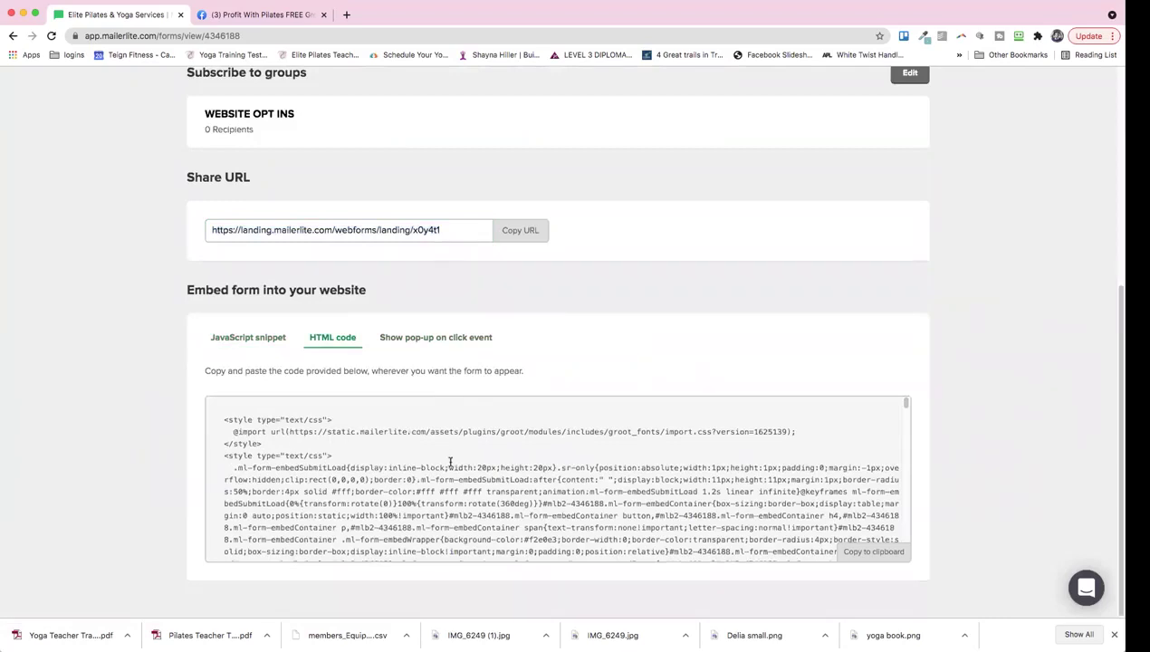
scroll(224, 411, "down", 2)
scroll(226, 413, "up", 1)
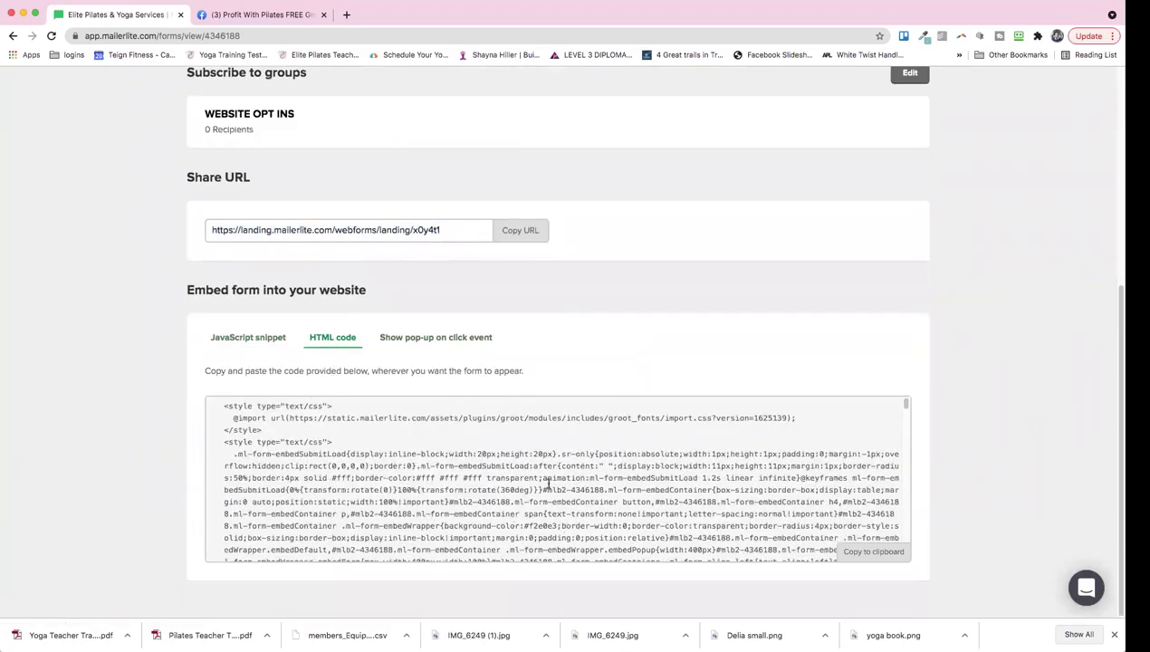
Copy the form's share URL and look through the HTML embed code and the form's overview
left_click(518, 234)
scroll(616, 426, "down", 3)
scroll(664, 441, "down", 3)
scroll(596, 497, "up", 10)
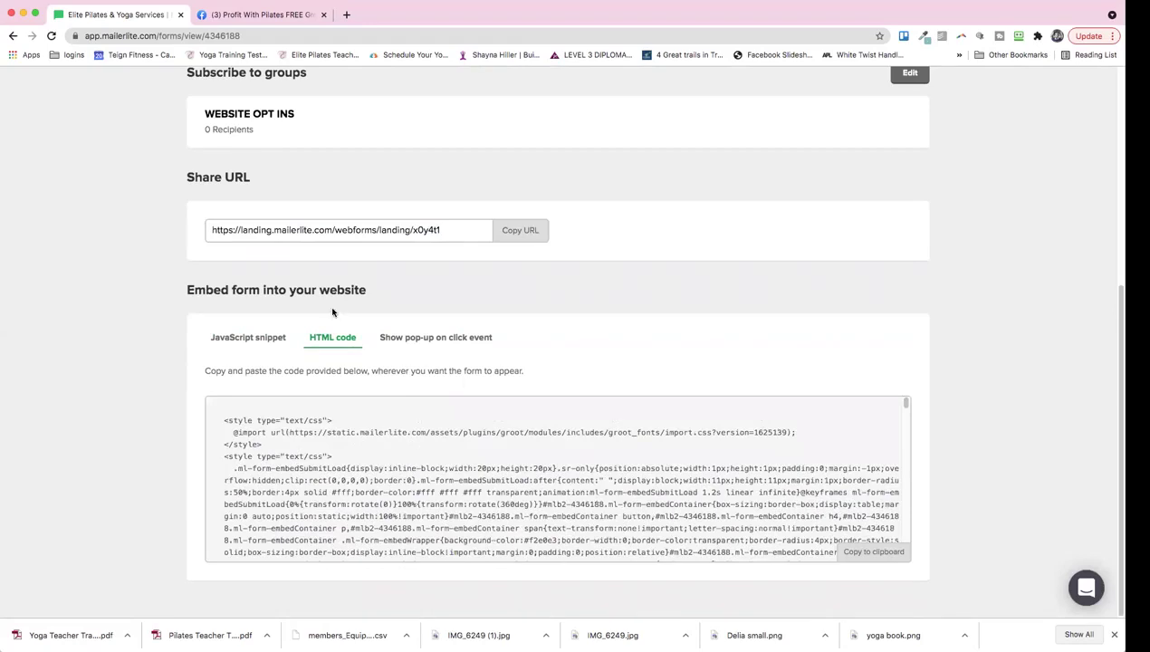
scroll(418, 457, "up", 1)
scroll(426, 520, "down", 3)
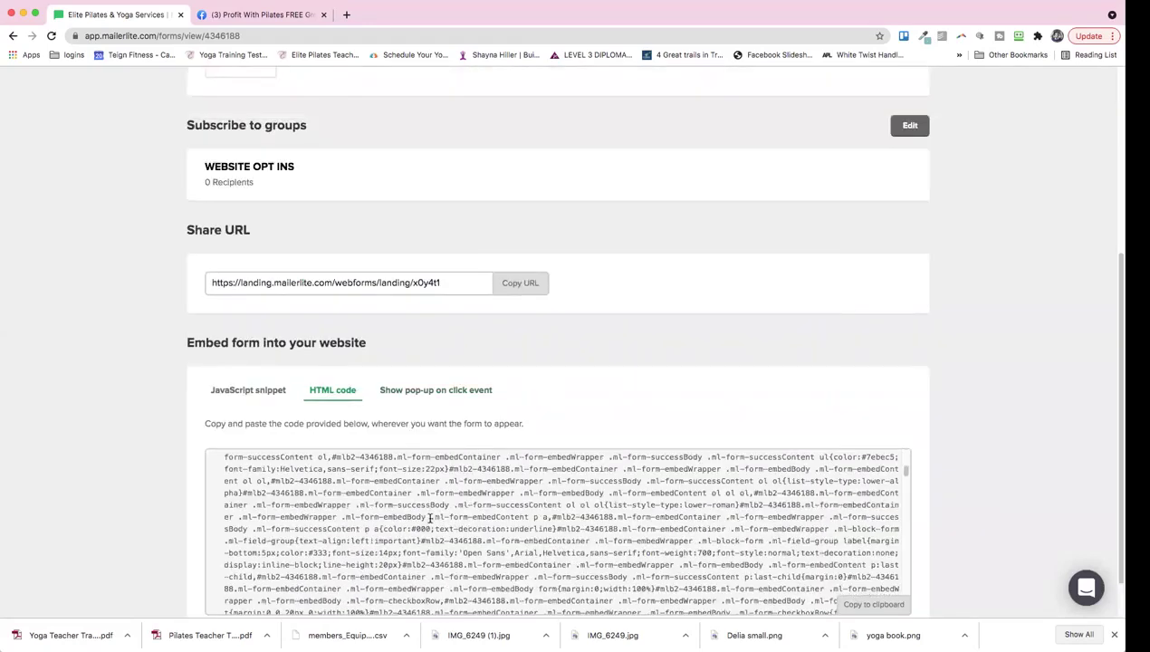
scroll(452, 450, "down", 3)
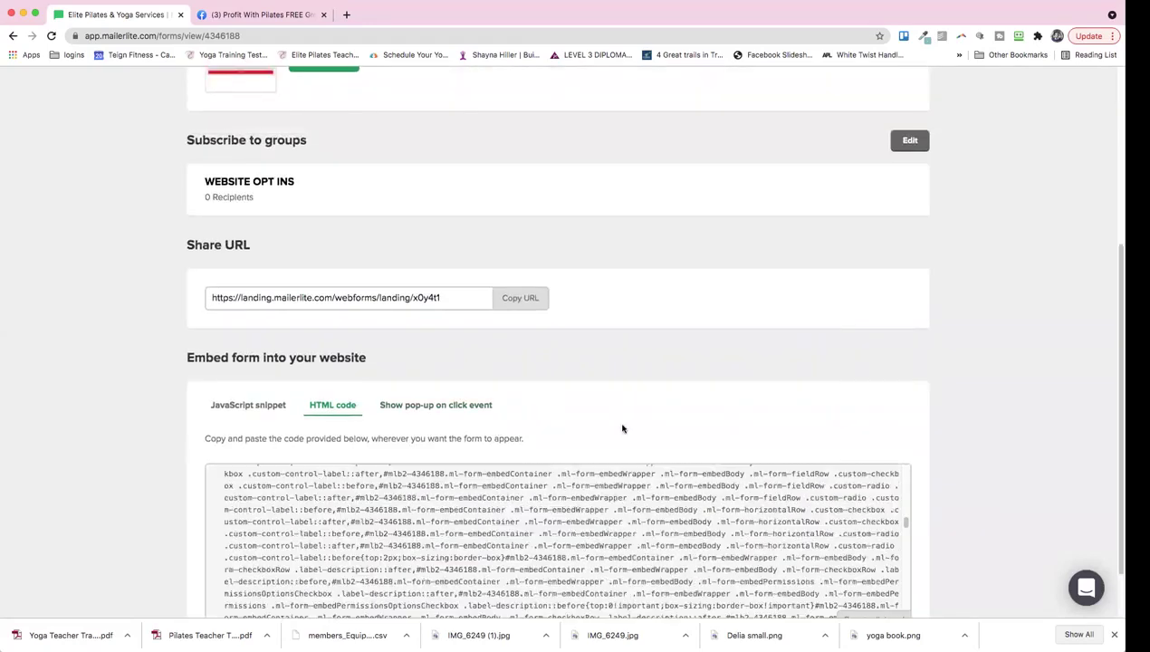
scroll(638, 427, "up", 1)
scroll(457, 351, "down", 1)
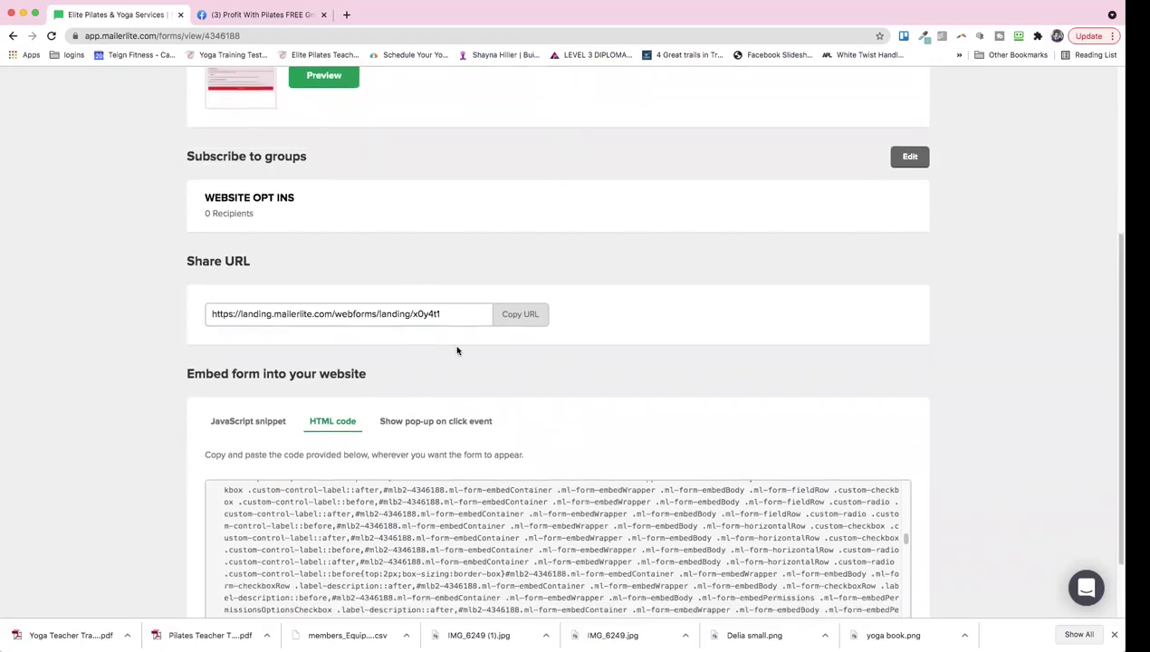
scroll(457, 298, "down", 2)
scroll(448, 292, "up", 3)
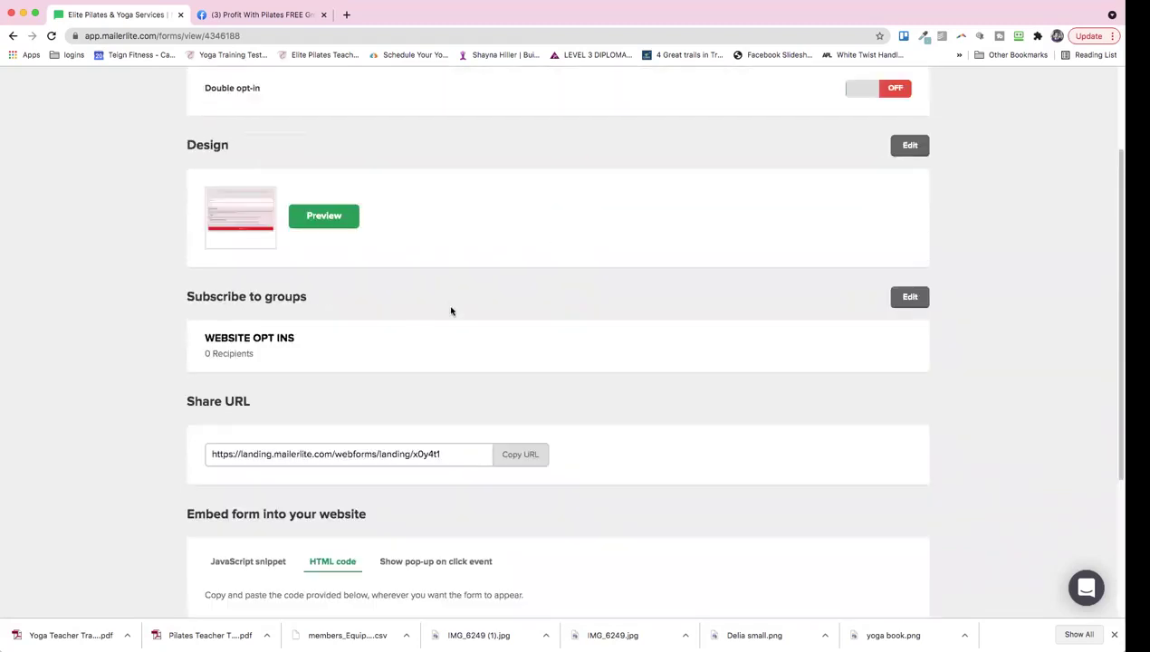
scroll(451, 310, "up", 2)
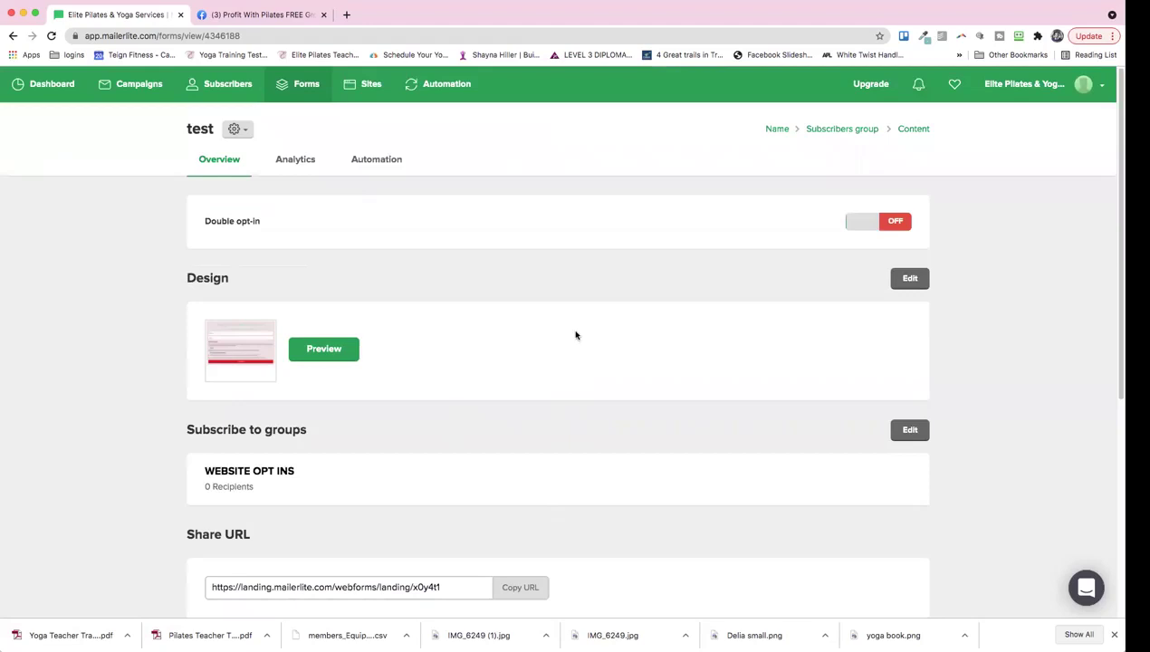
Check the automations connected to the form and look through the account's full list of automation workflows
left_click(373, 162)
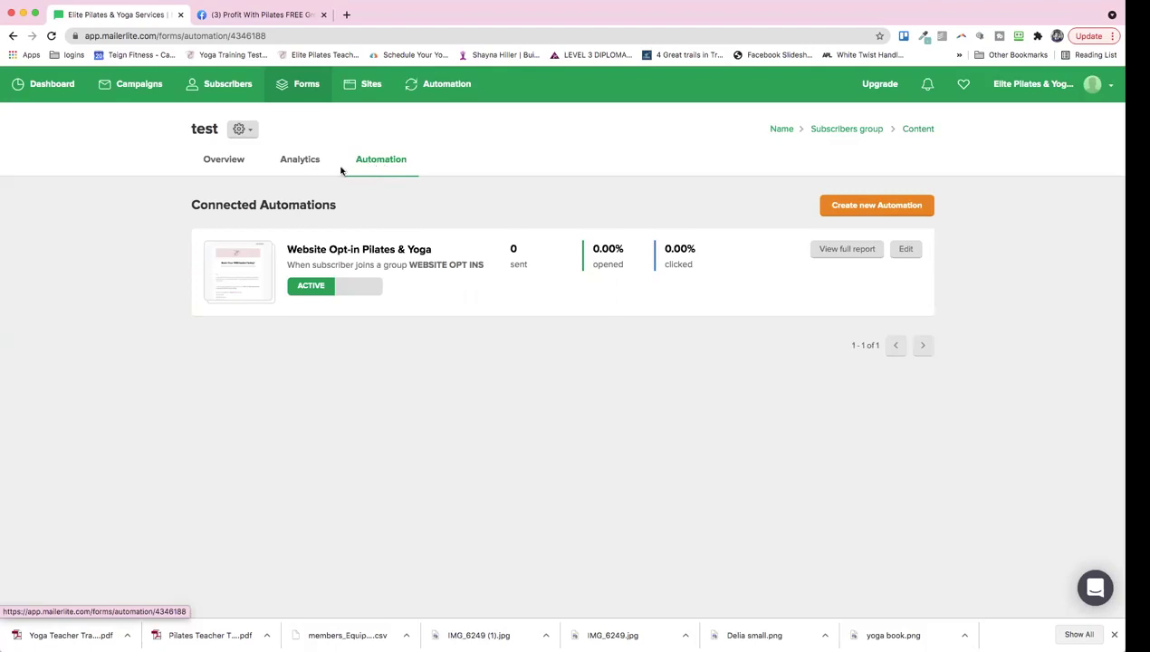
left_click(460, 85)
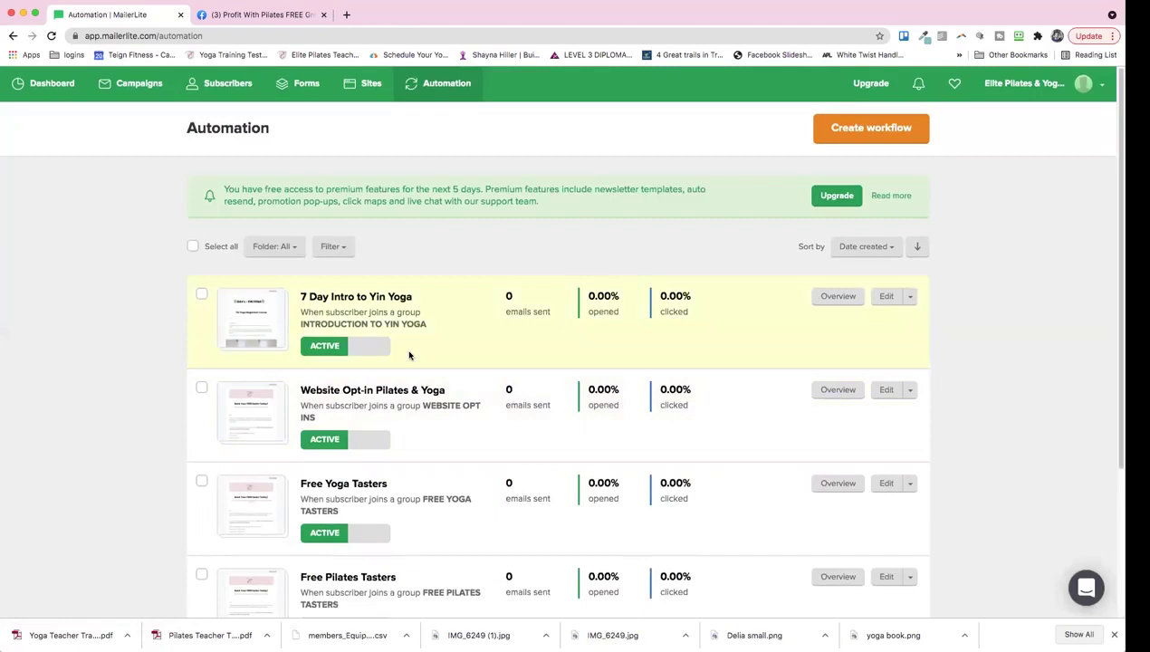
scroll(360, 289, "down", 1)
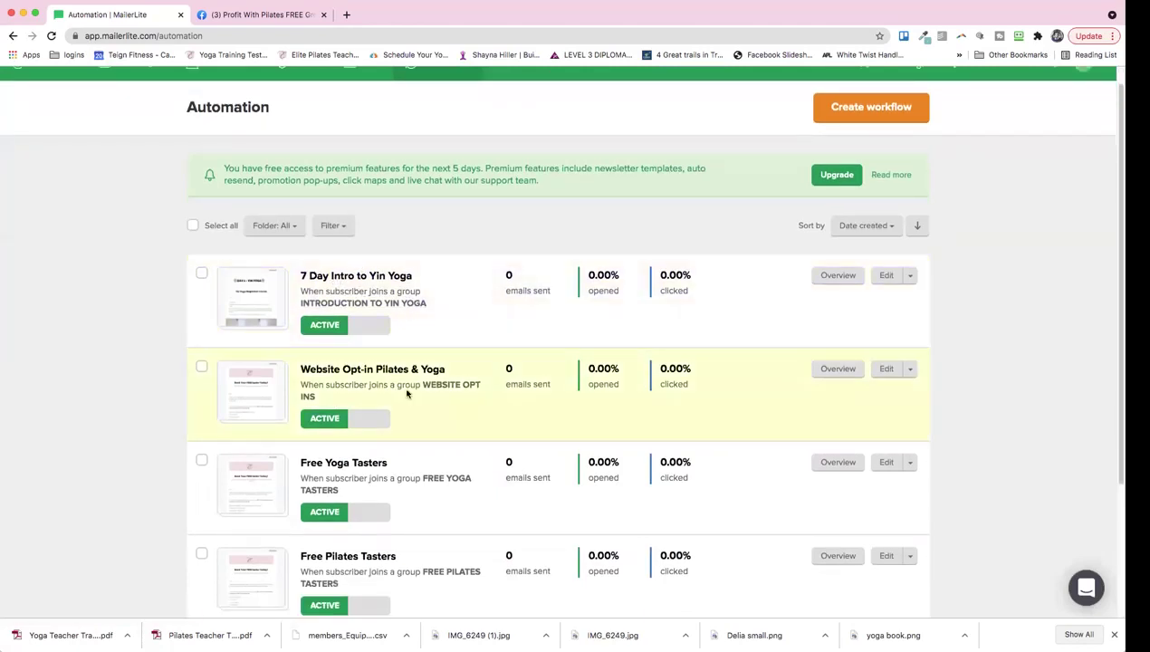
scroll(431, 395, "down", 1)
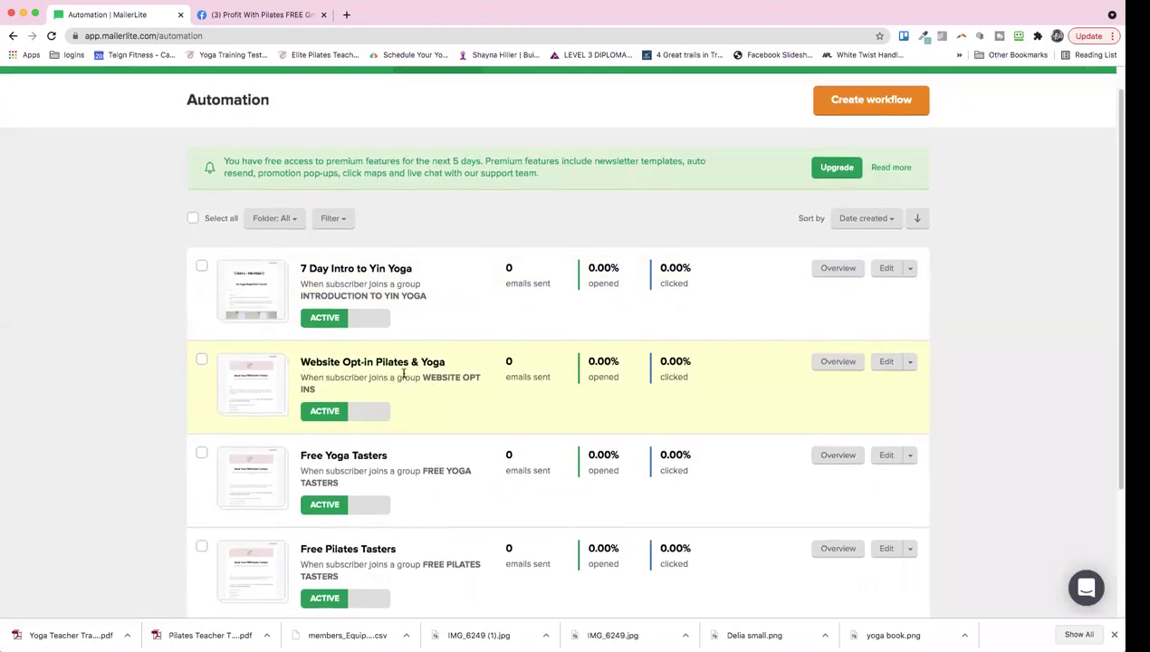
scroll(372, 375, "down", 2)
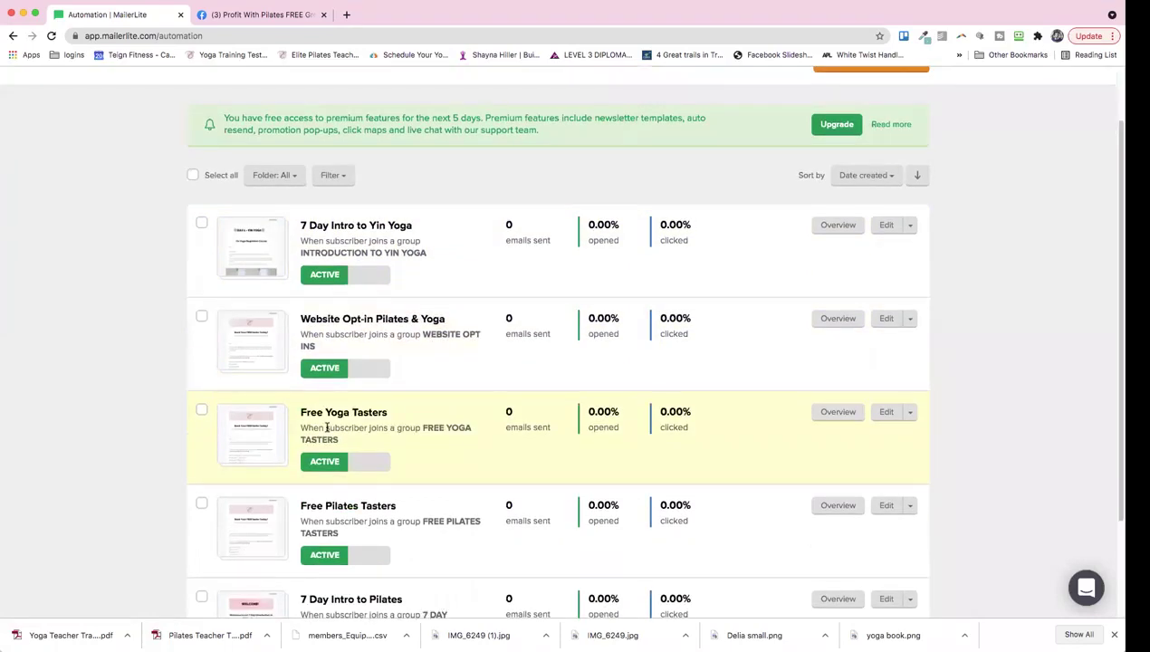
scroll(369, 470, "down", 3)
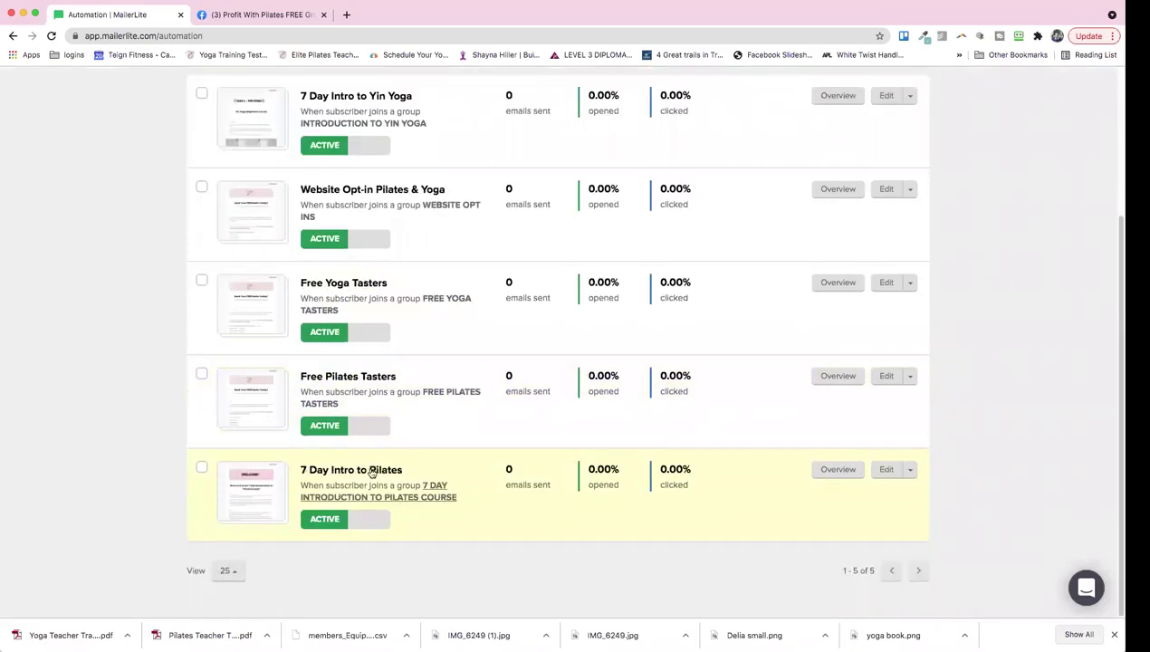
scroll(344, 87, "up", 5)
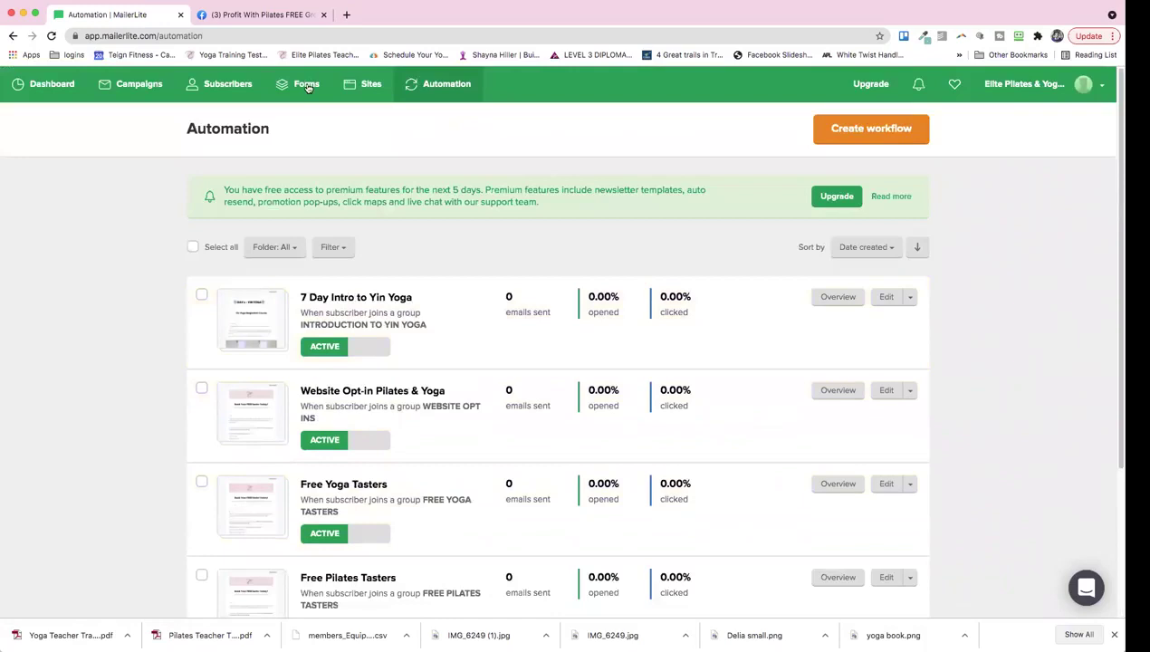
Open the connected automations of the embedded form "test" and create a new automation for it
left_click(307, 87)
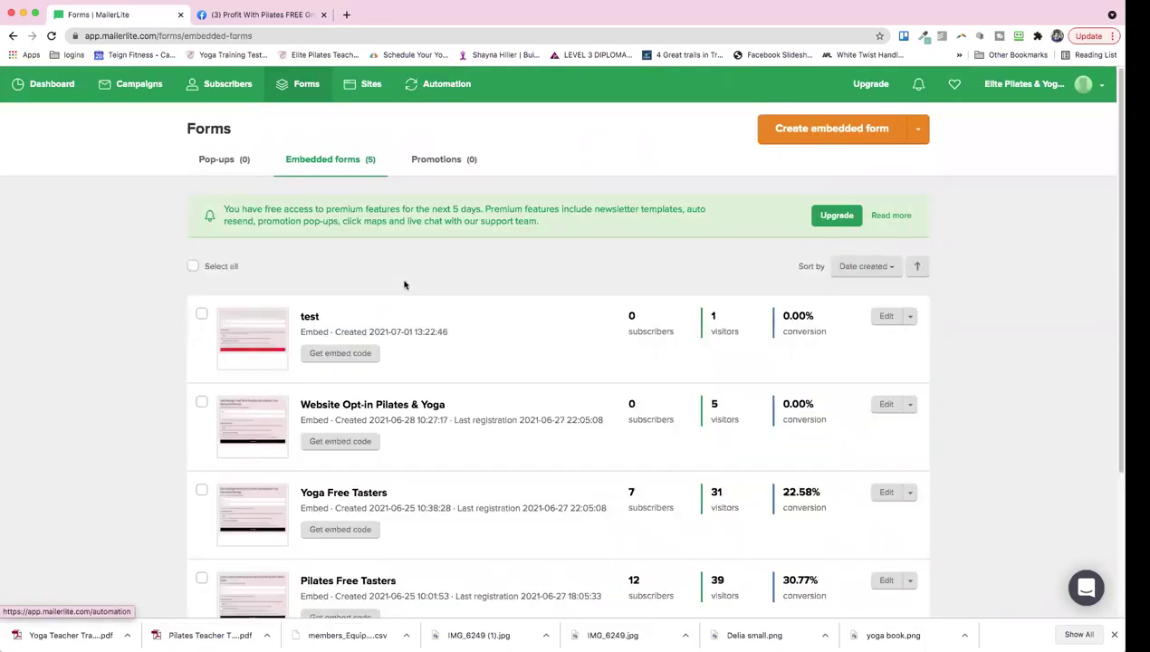
left_click(312, 319)
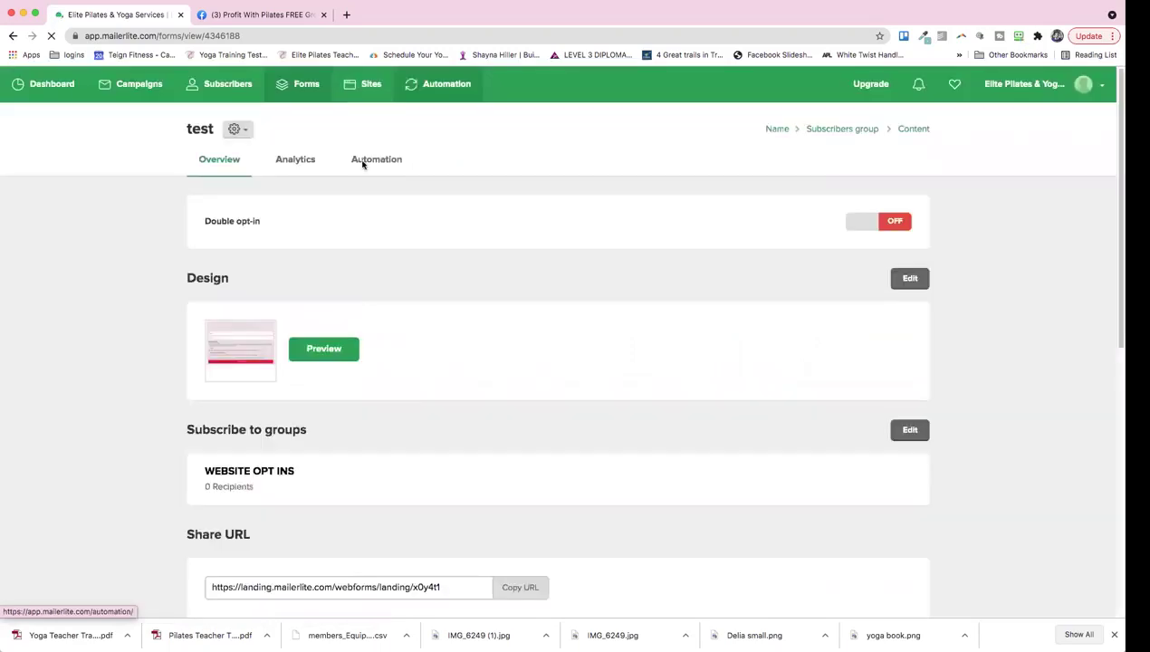
left_click(369, 163)
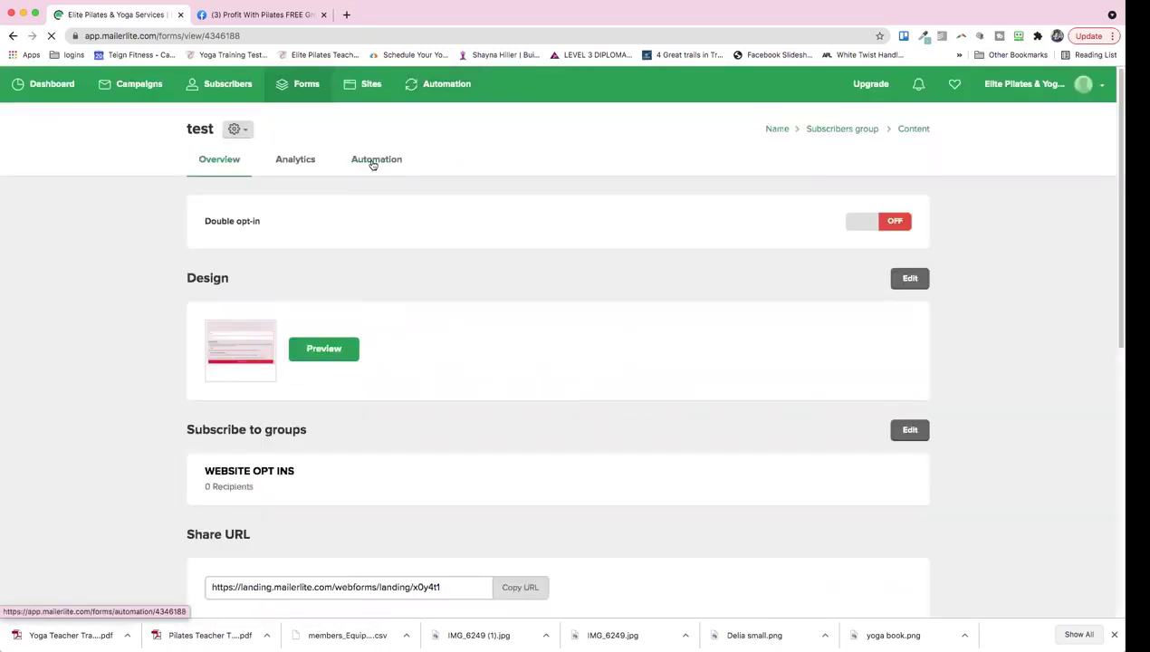
left_click(372, 162)
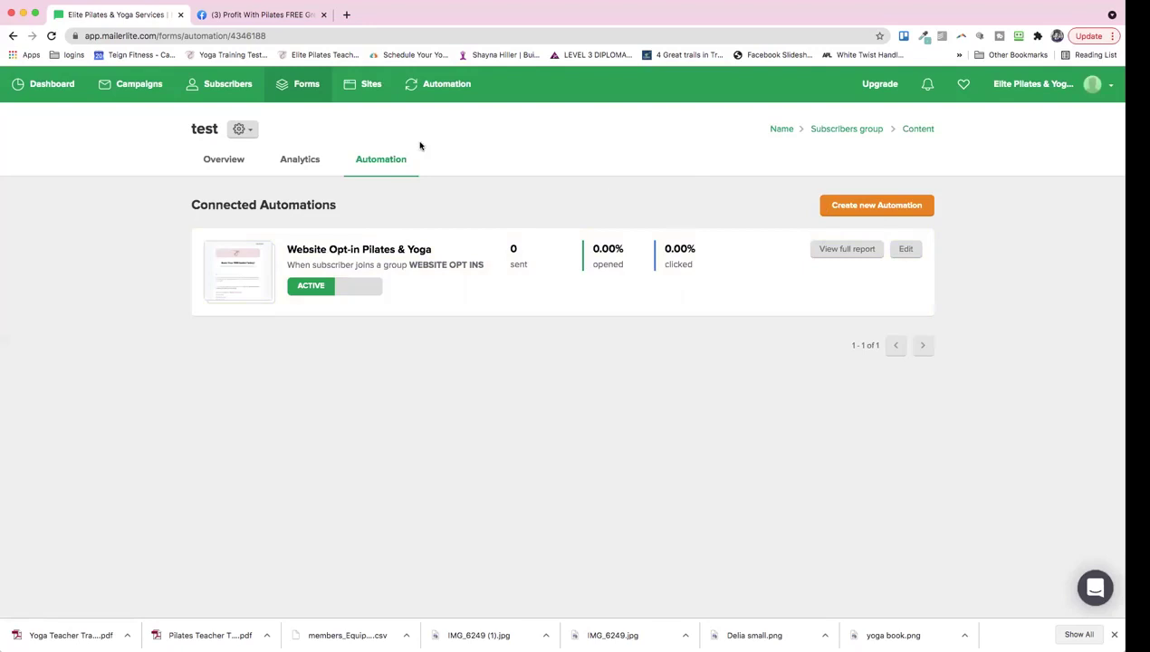
left_click(865, 208)
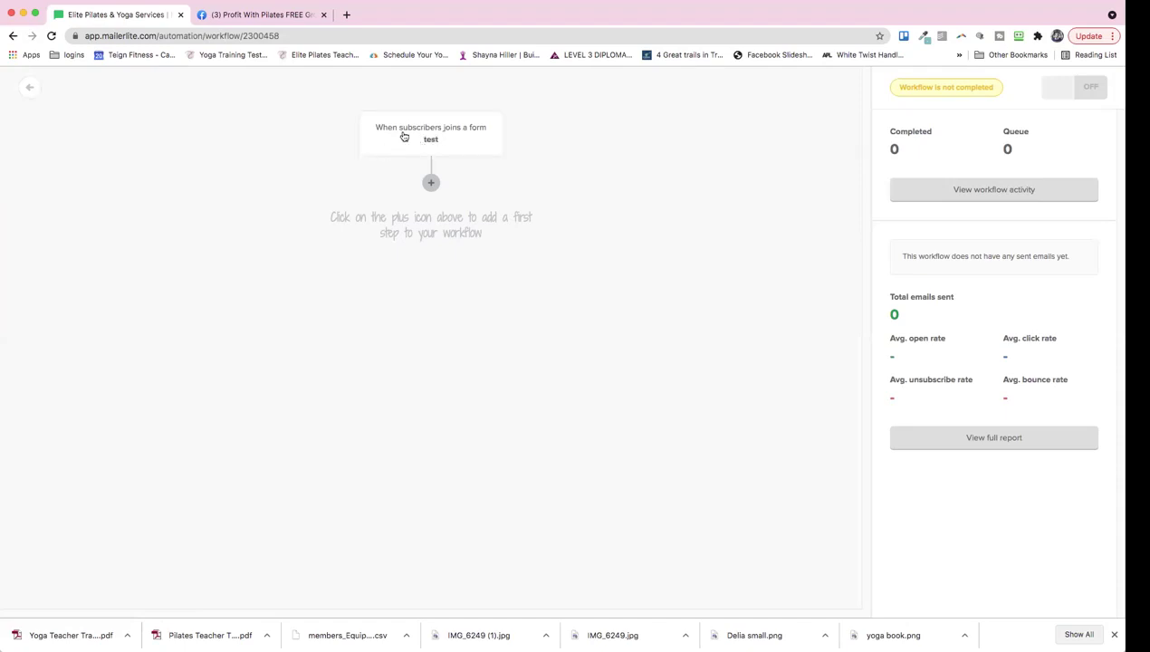
Rename the new workflow as "Test follow up free taster emails" in its trigger settings
left_click(435, 138)
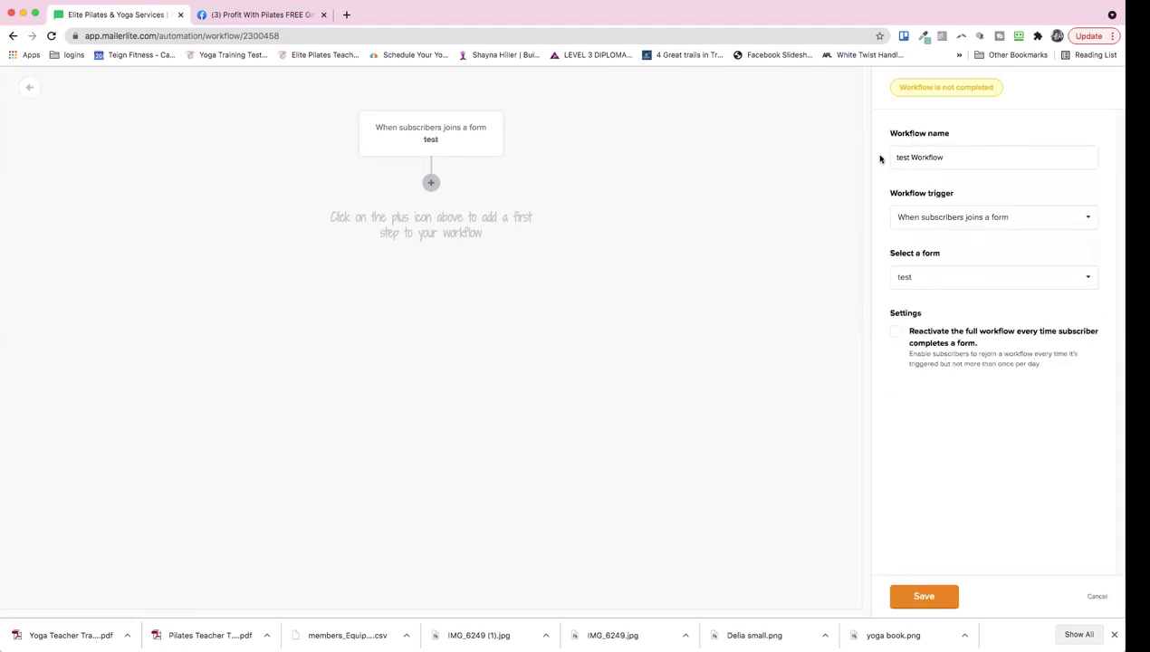
triple_click(944, 156)
type("Test follow up free taster emails")
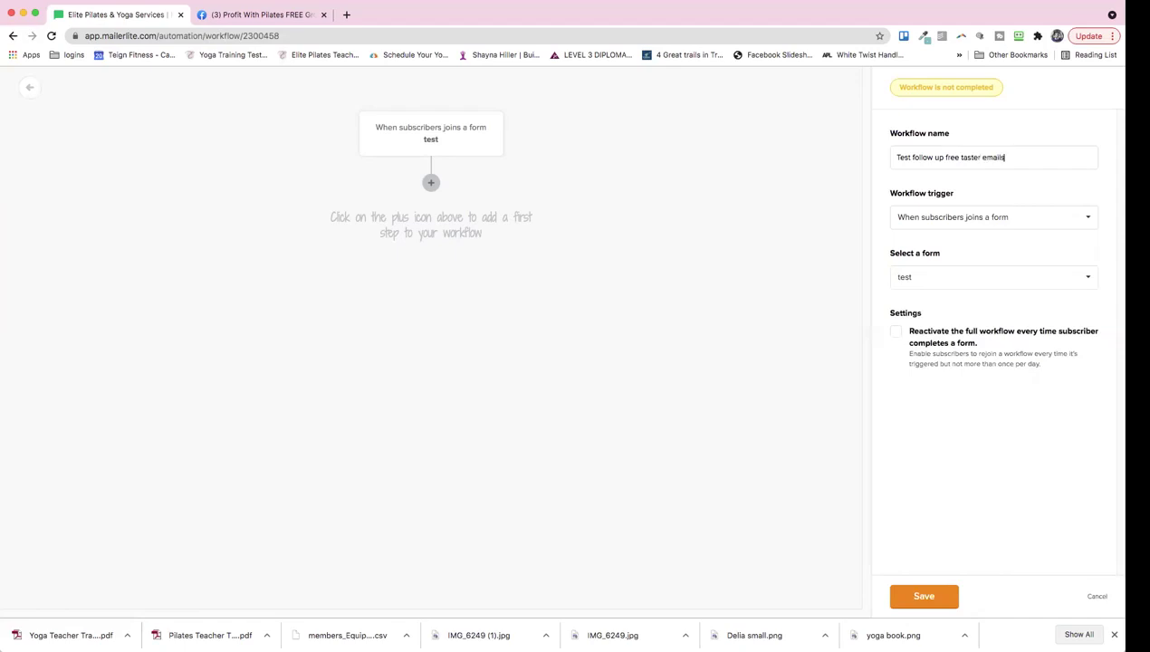
Set the workflow to trigger when a subscriber joins the WEBSITE OPT INS group and save the trigger
left_click(933, 225)
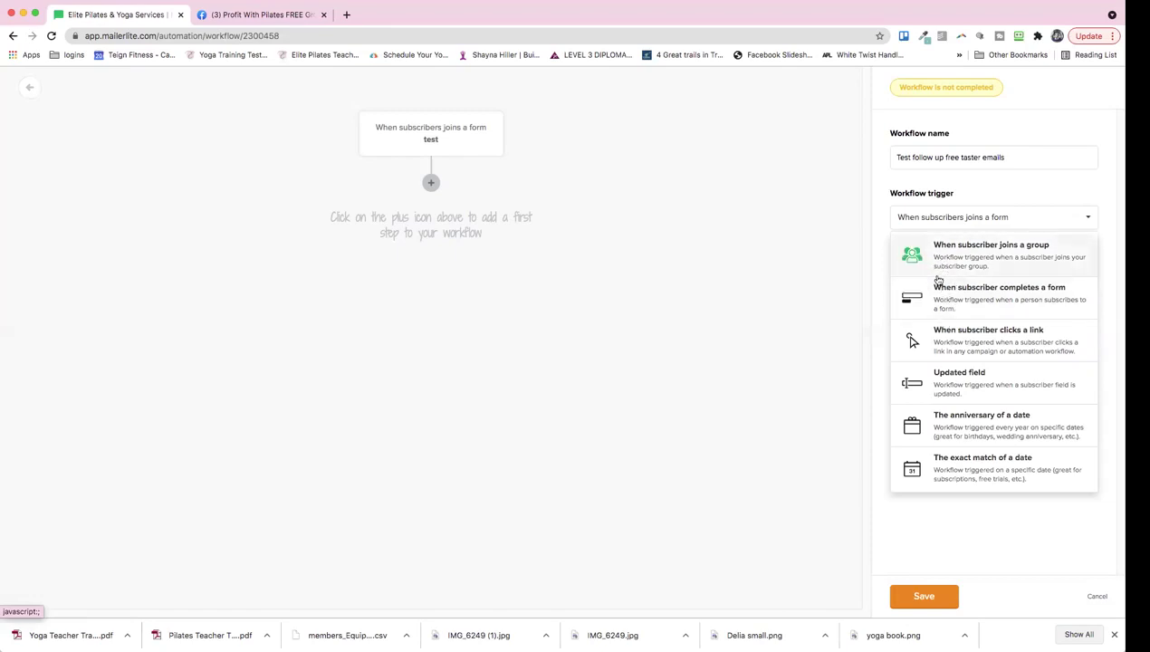
left_click(1004, 260)
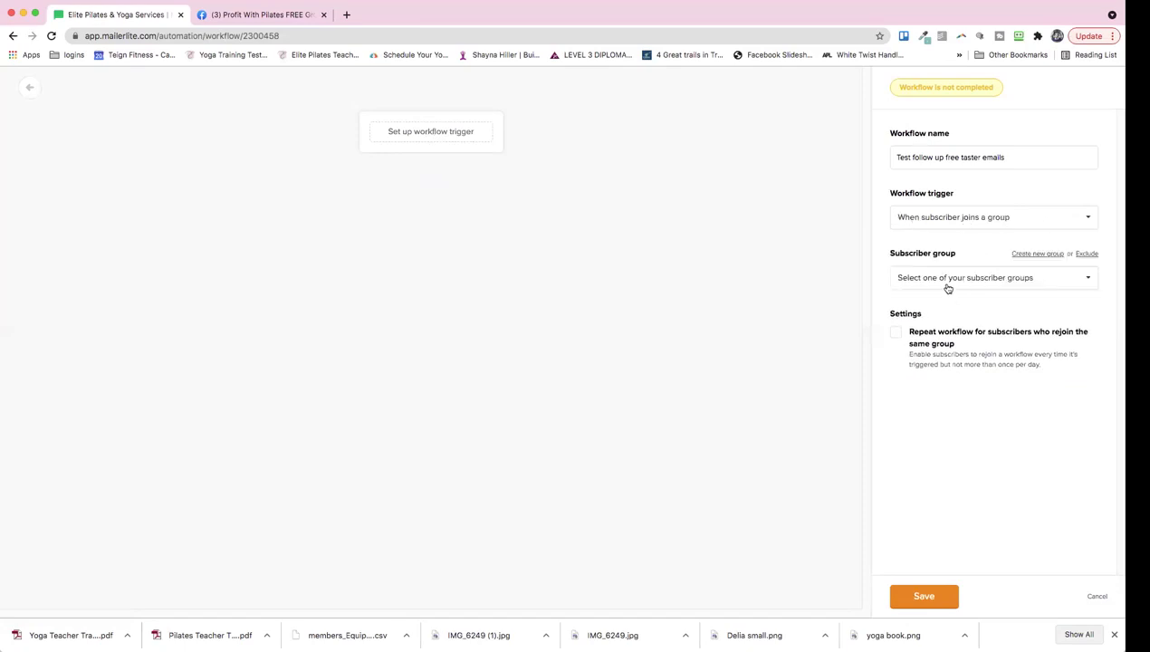
left_click(945, 283)
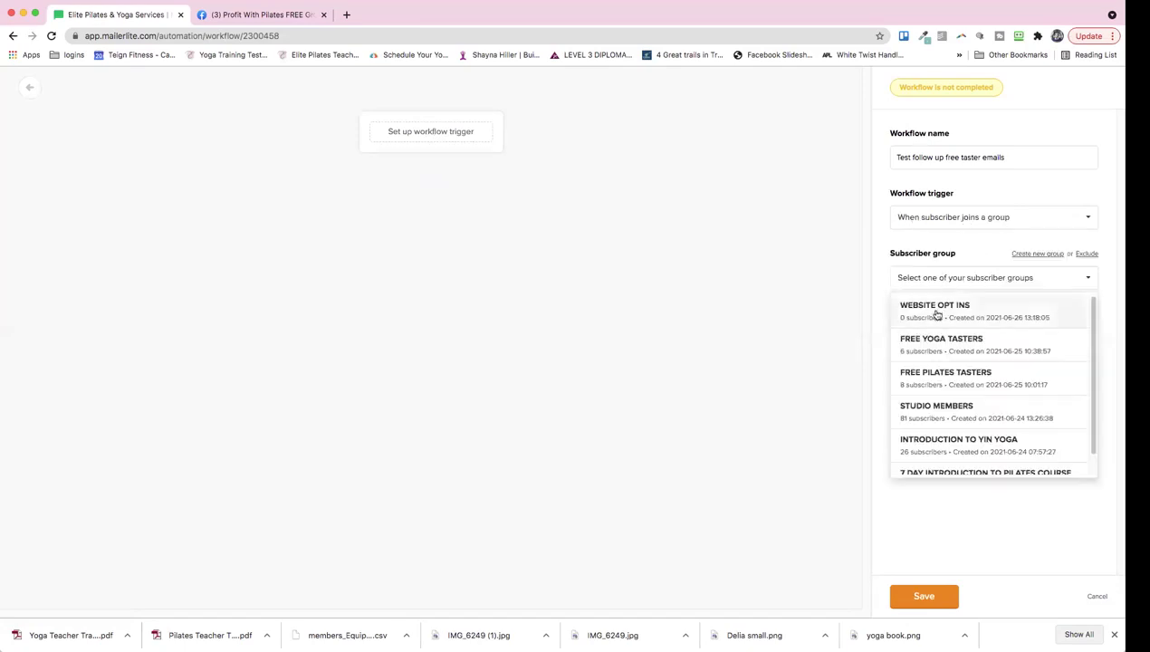
left_click(936, 313)
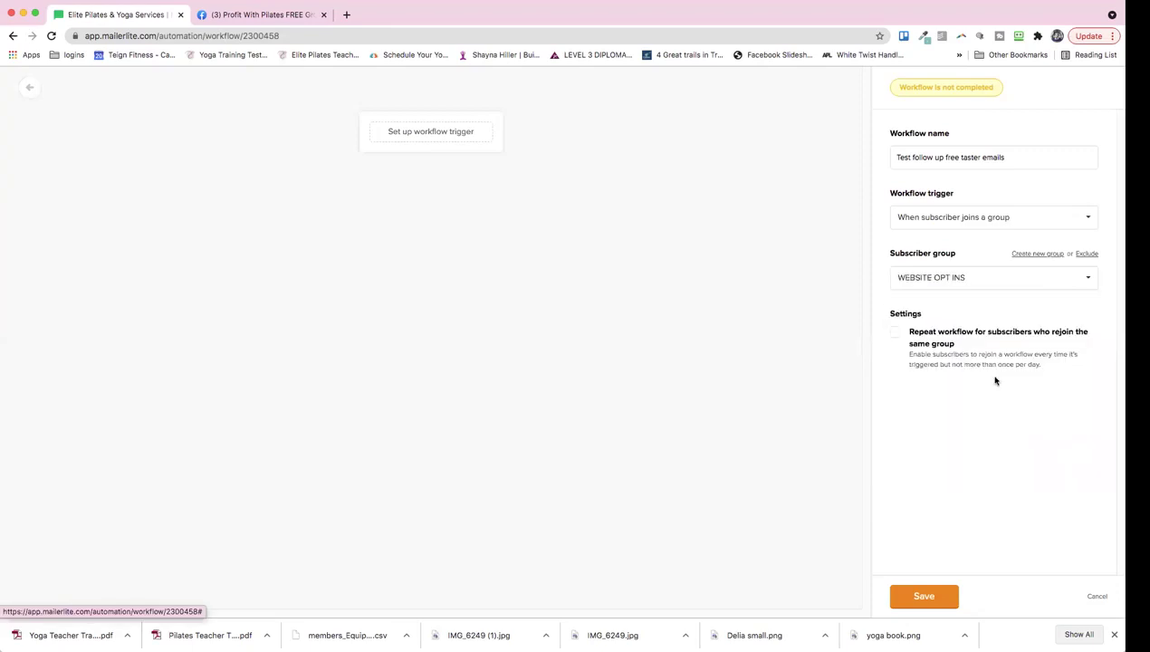
left_click(923, 597)
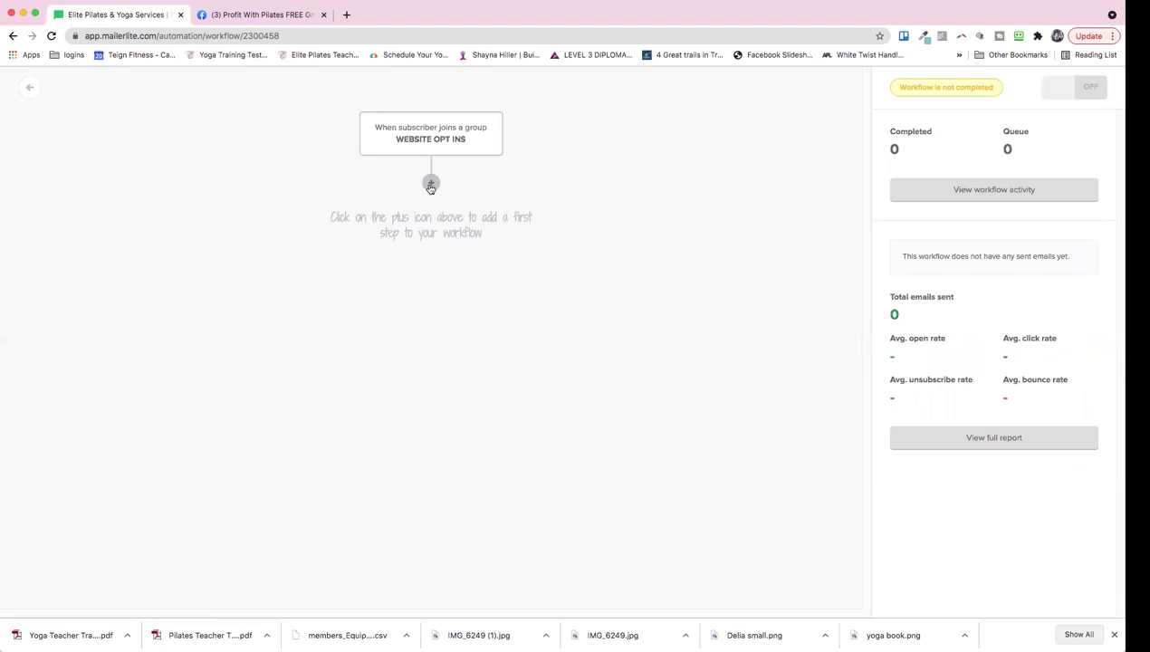
Add an email as the first workflow step and name it "welcome email"
left_click(431, 185)
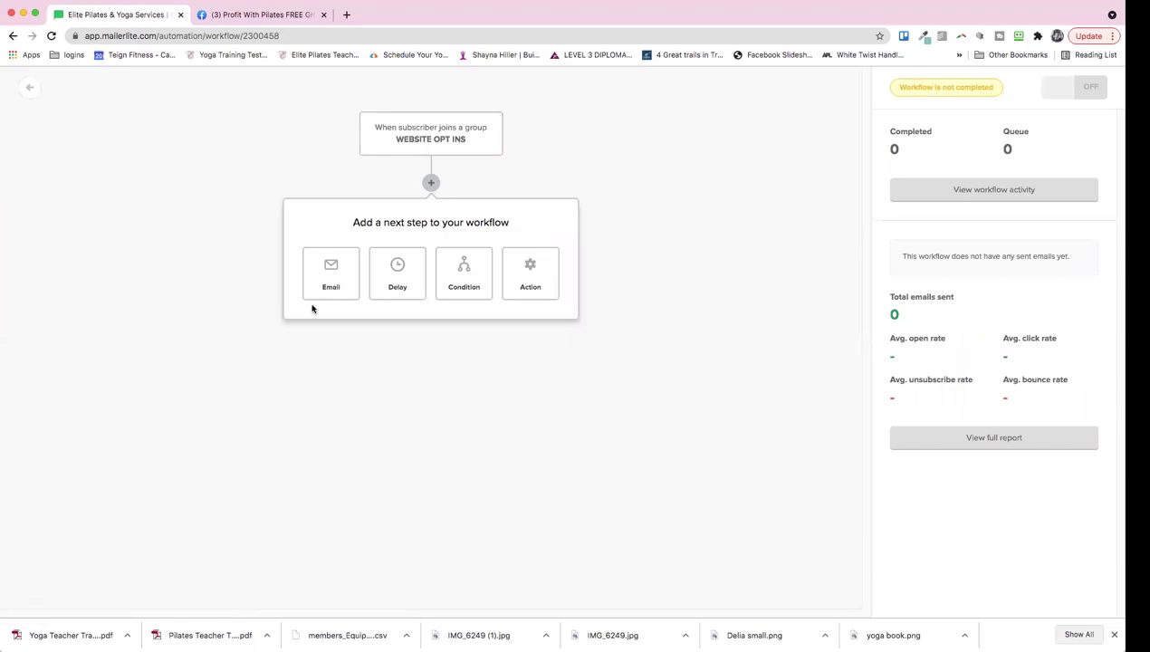
left_click(329, 279)
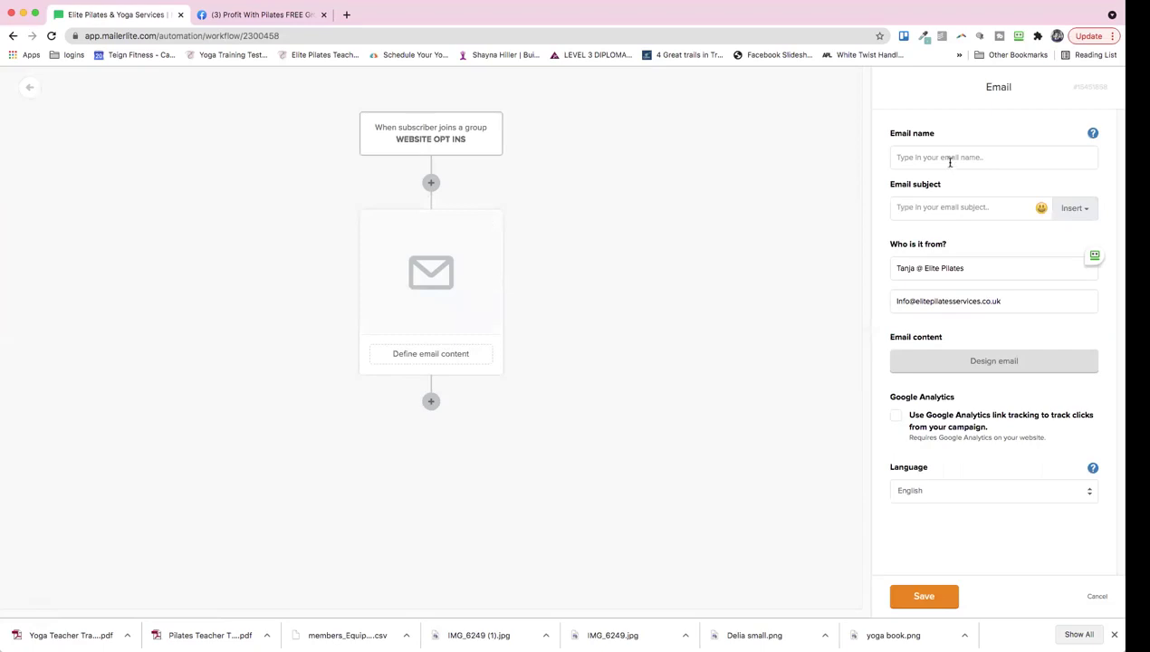
type("welcome email")
Set the email subject to "Book Your Free Taster Today!" followed by the subscriber's Name variable
left_click(943, 203)
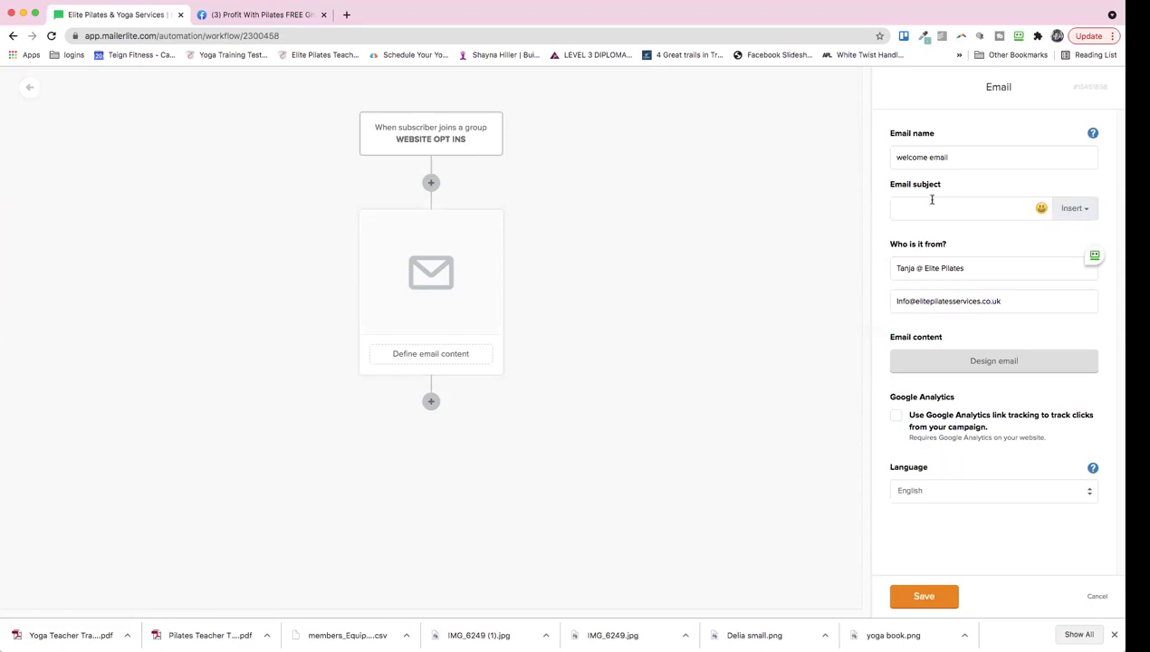
type("B")
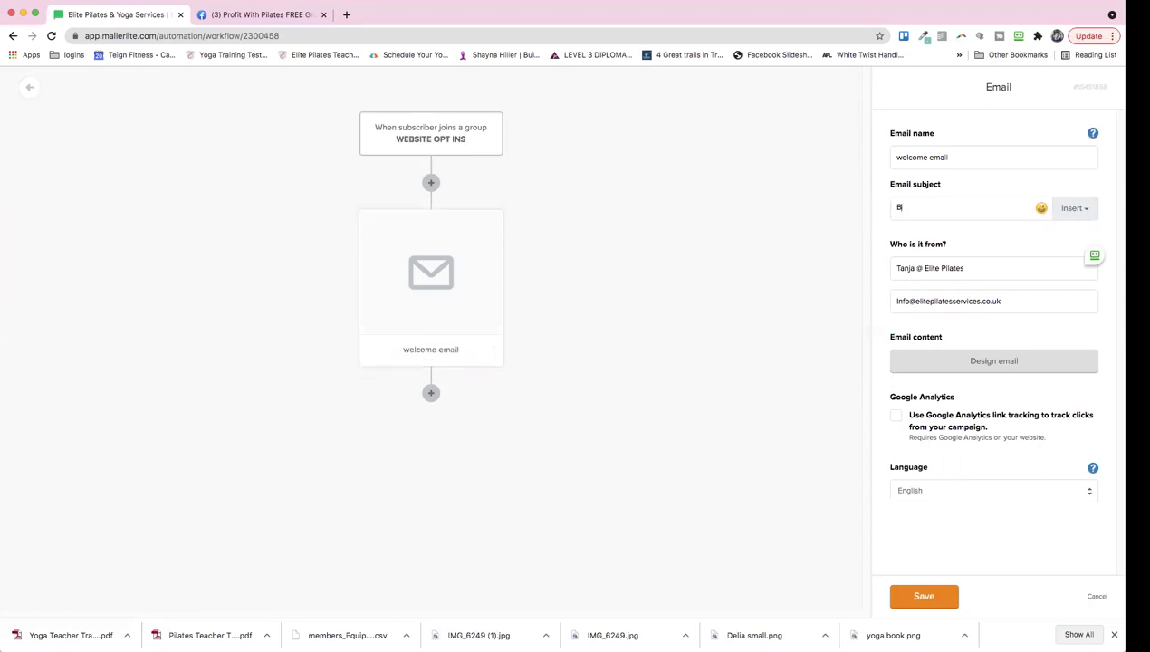
type("ook YourF")
key("BackSpace")
type("Free Tst")
key("BackSpace")
key("BackSpace")
type("aster Today!")
left_click(1080, 210)
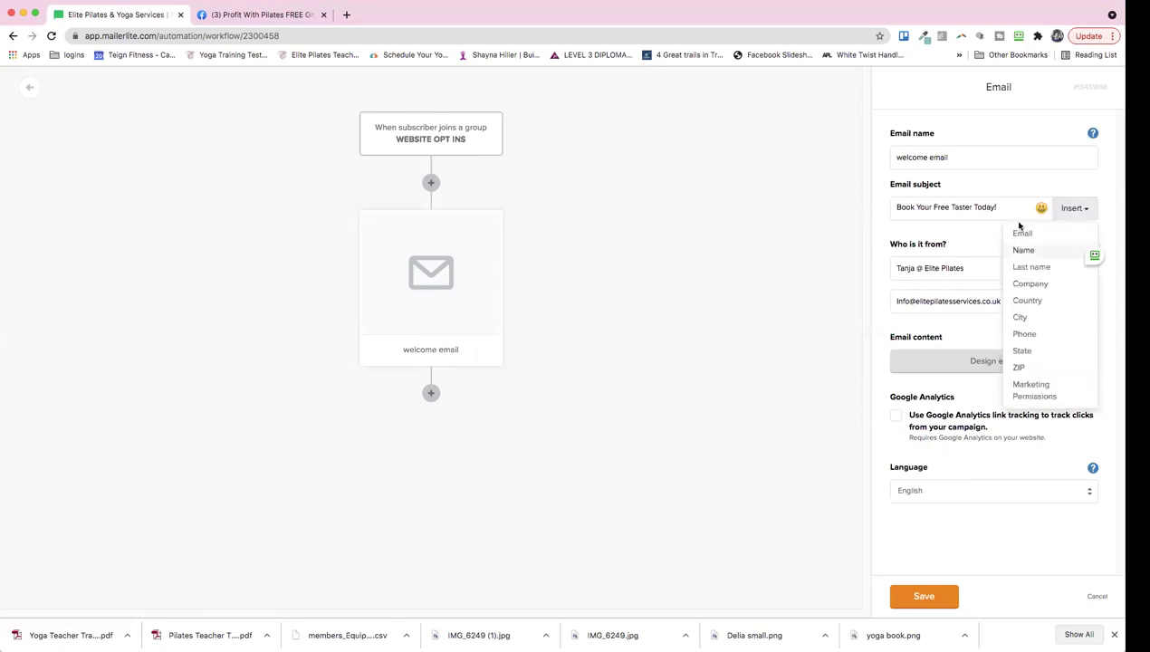
left_click(1023, 250)
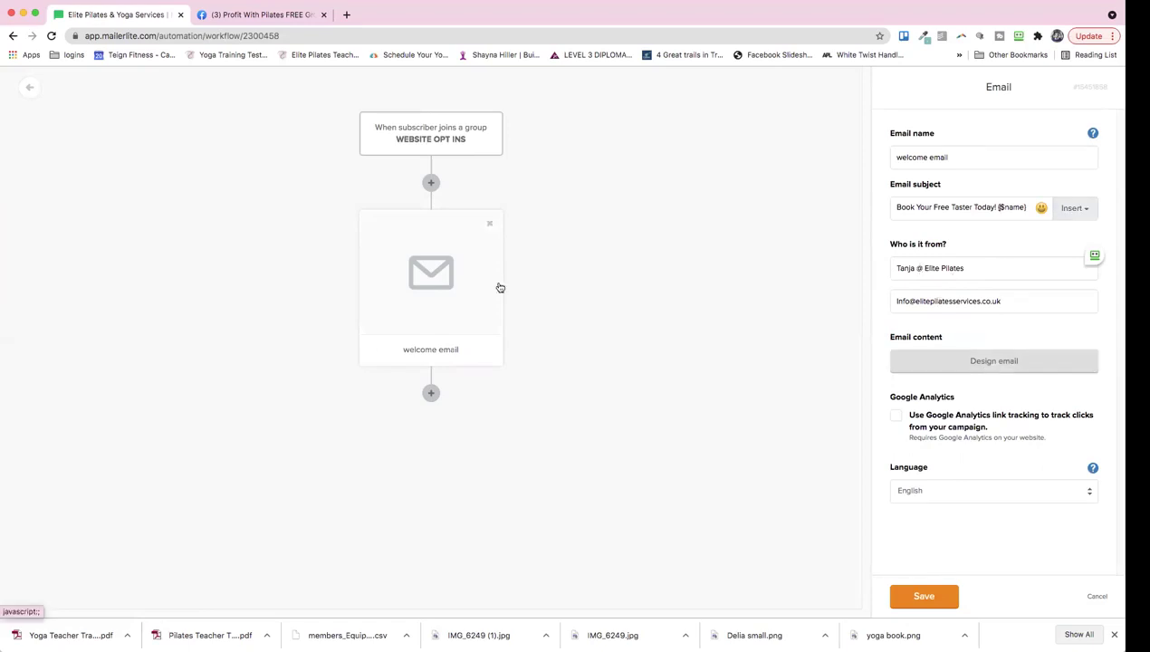
Start designing the welcome email and browse the editors for new emails and the template gallery
left_click(995, 369)
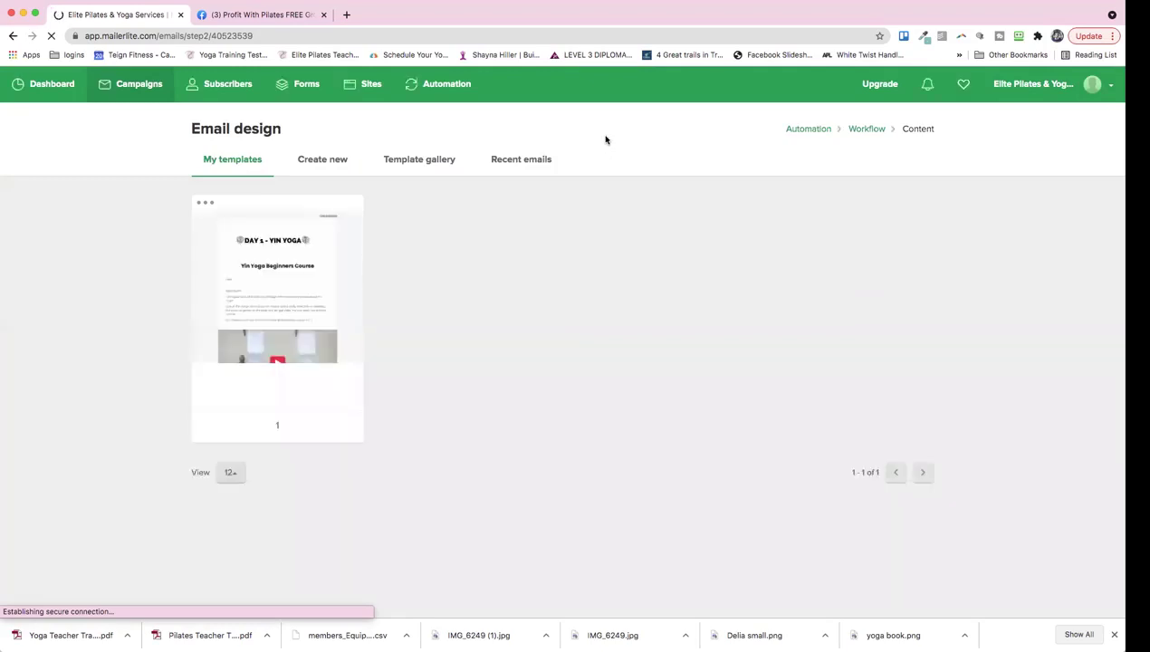
left_click(333, 165)
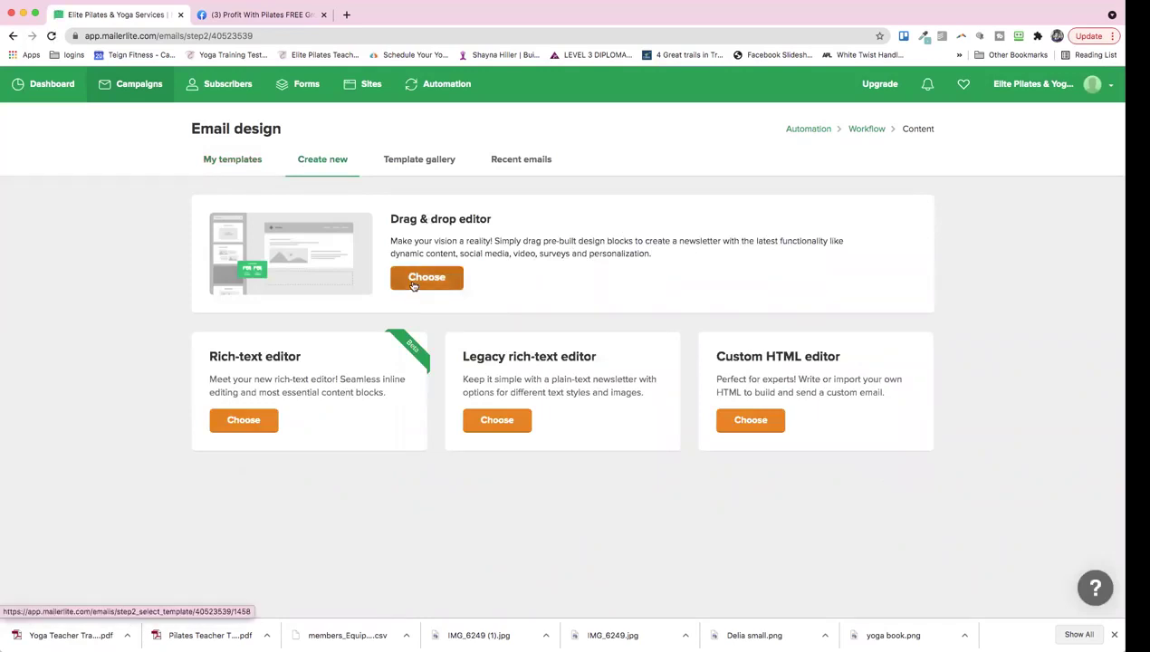
left_click(407, 161)
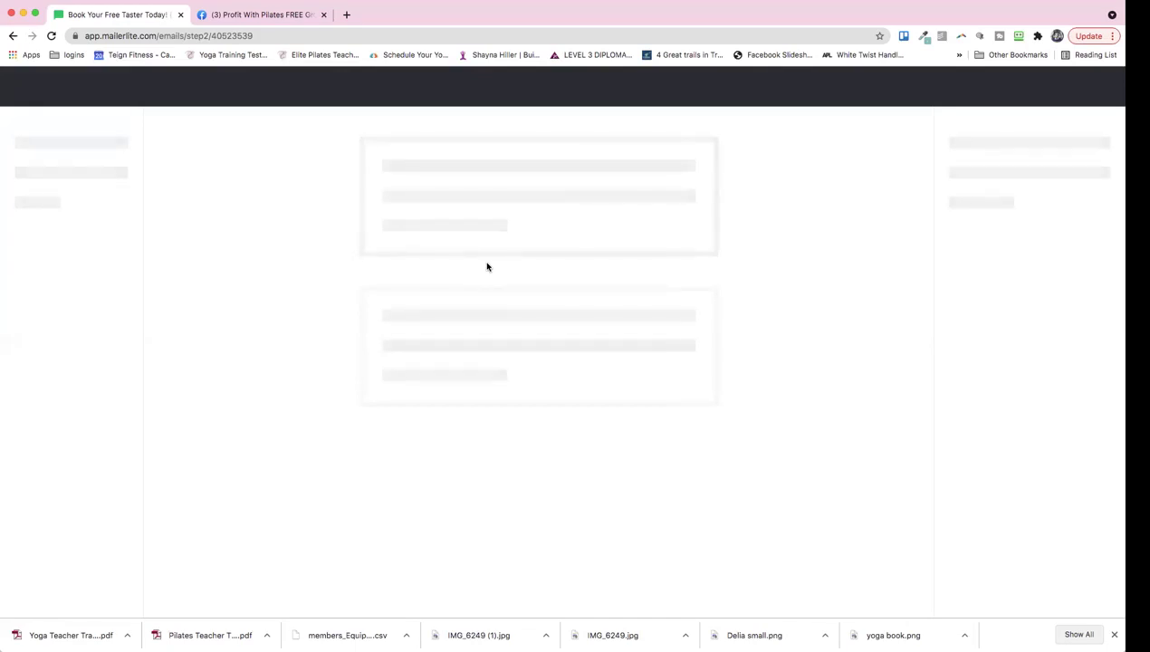
Go back to the workflow, reload it and reopen the welcome email's content for editing
left_click(14, 35)
key("super+r")
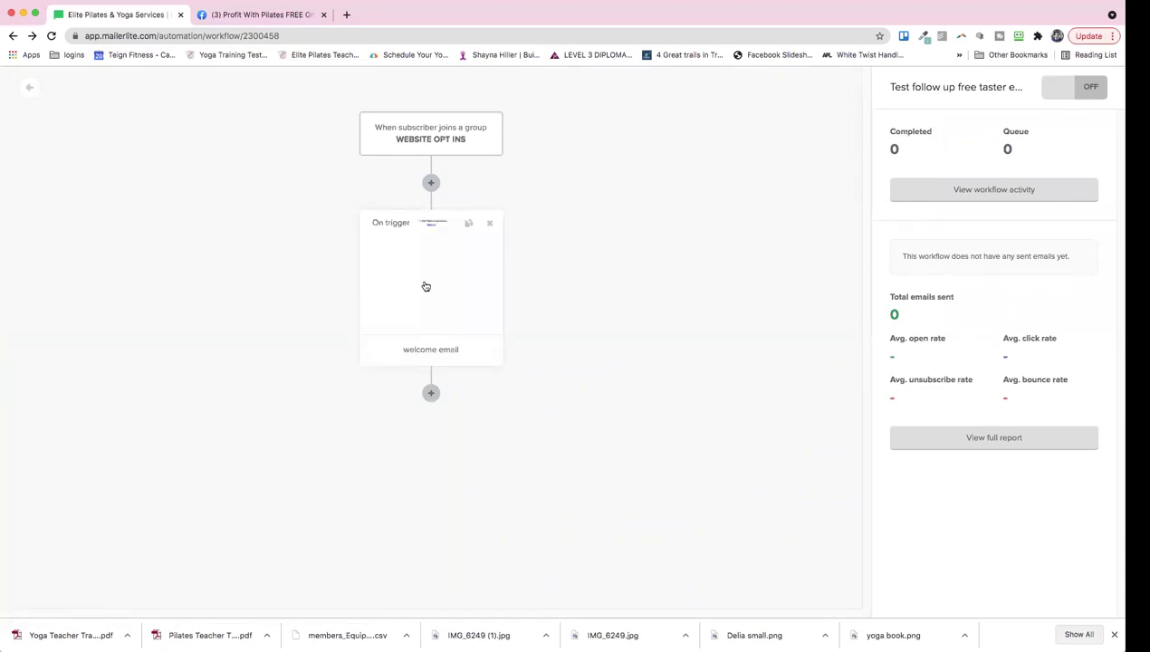
left_click(421, 307)
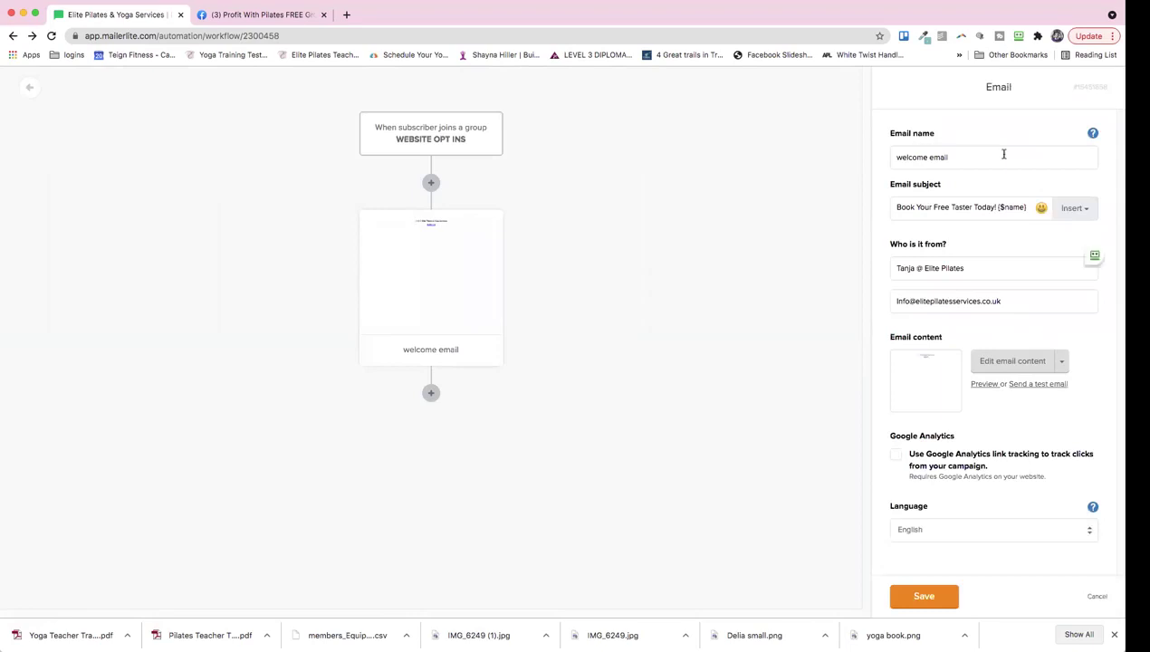
left_click(1004, 366)
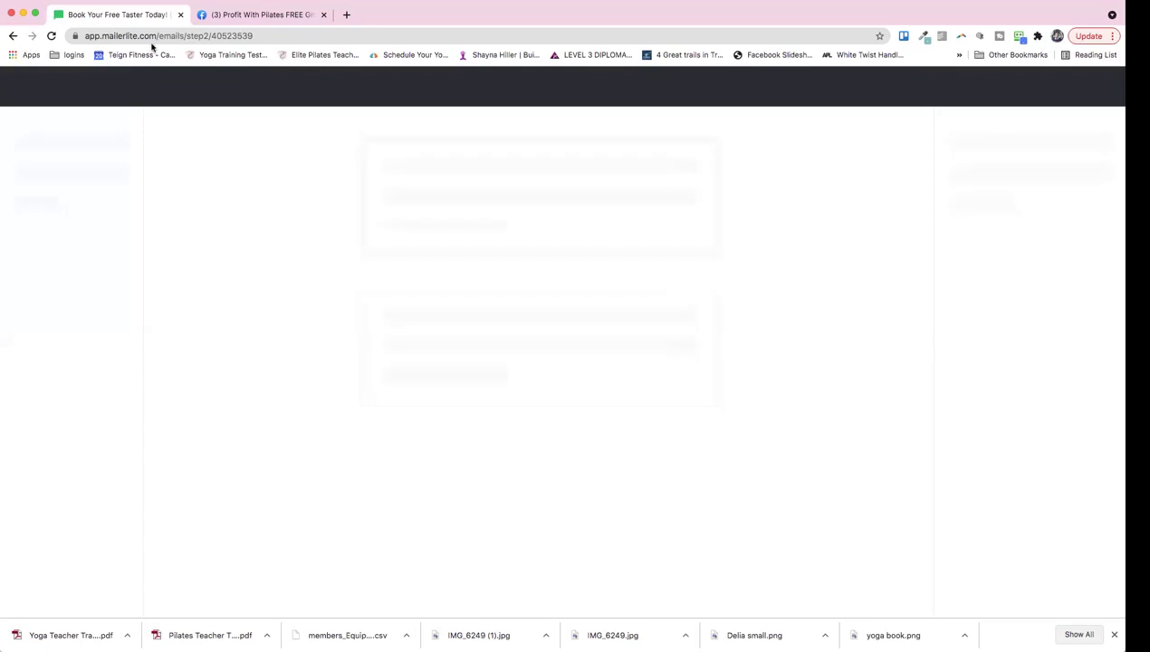
Search the web for "mailerlite" in a new browser tab and look through the results
left_click(347, 16)
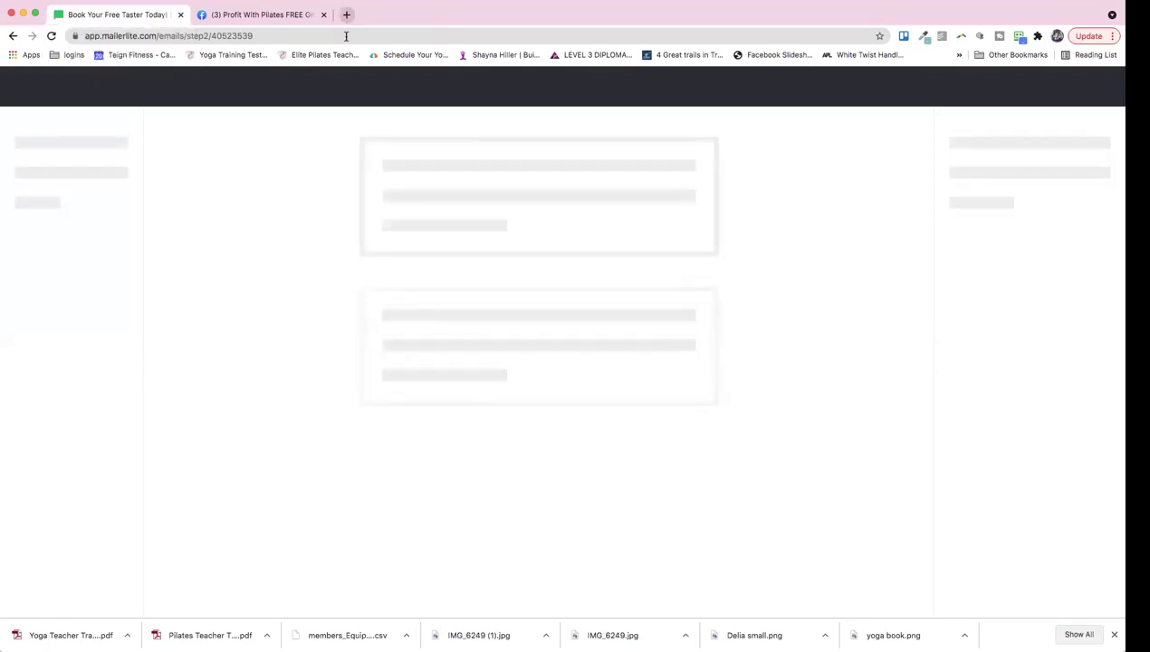
type("m")
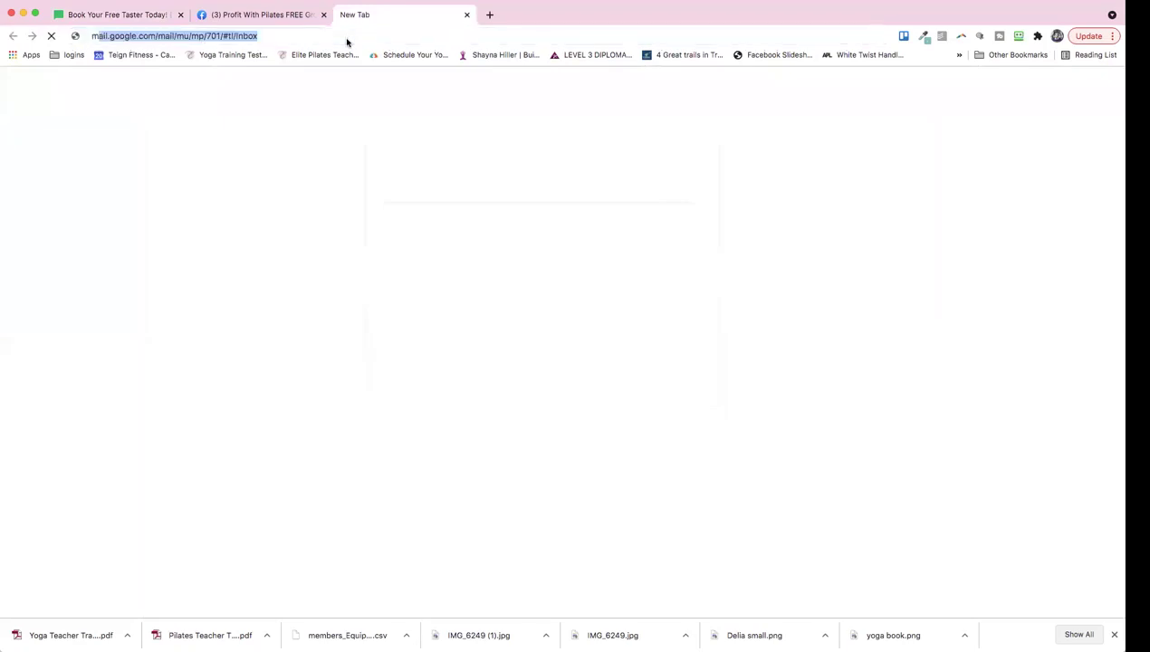
type("ailerlite")
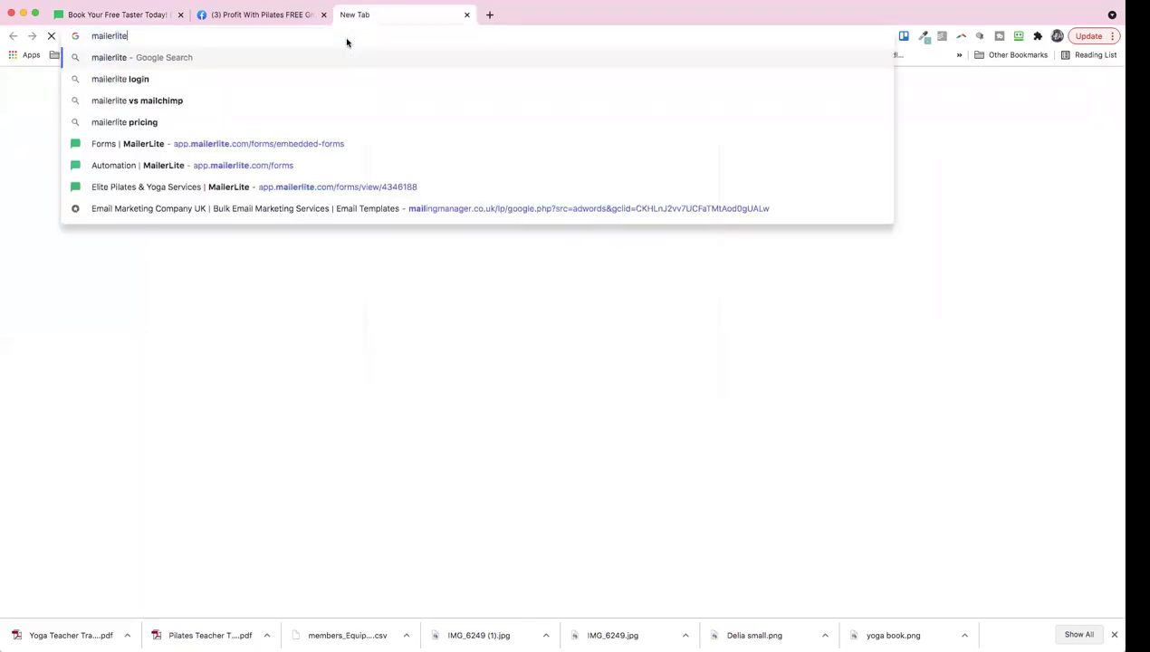
key("Return")
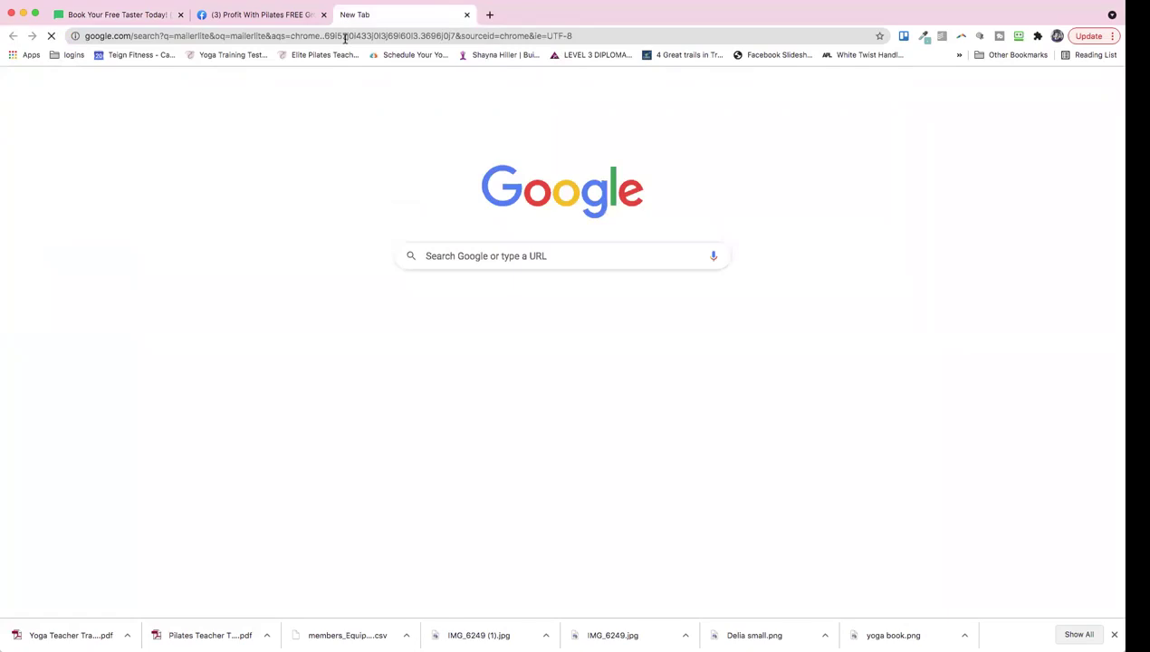
left_click(109, 15)
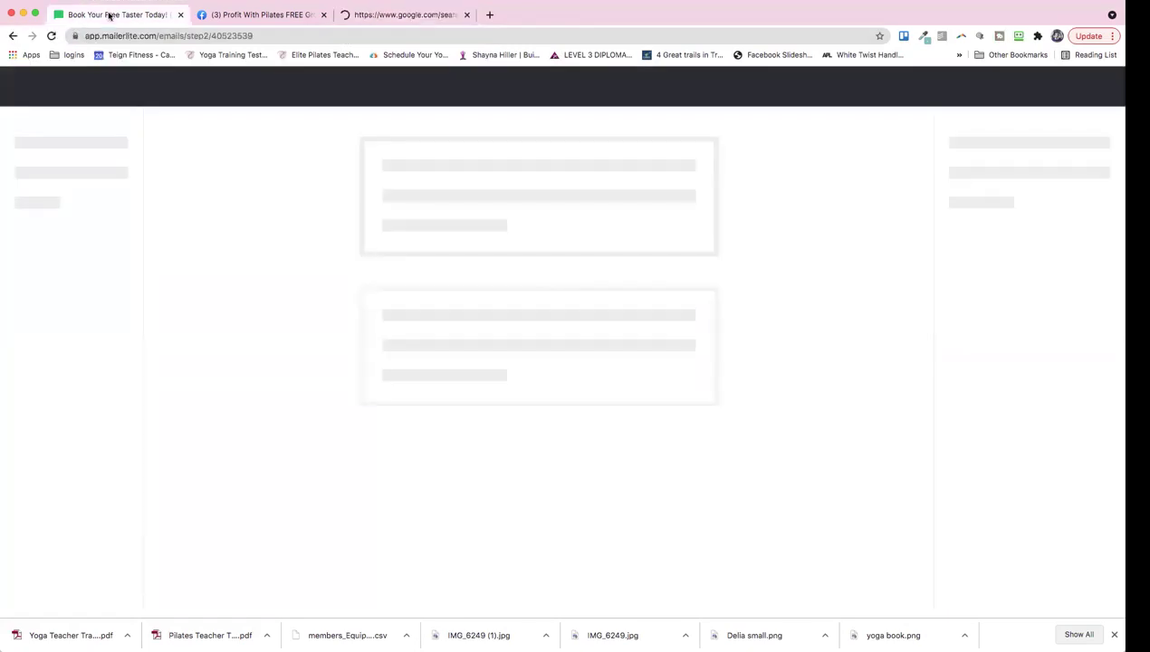
left_click(390, 16)
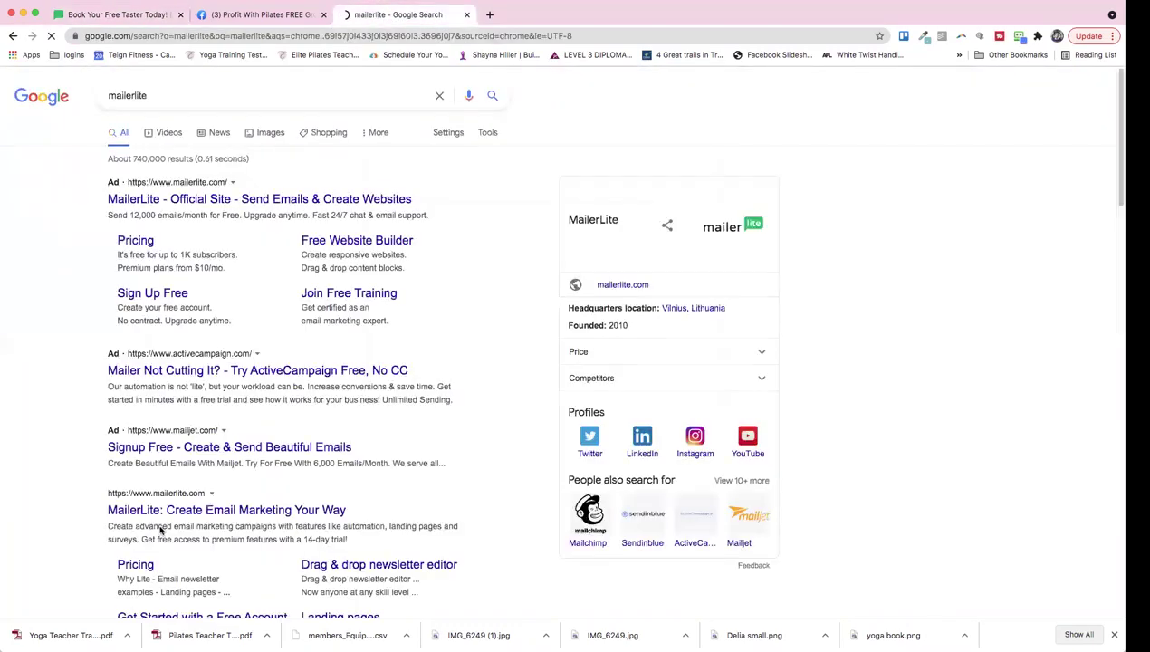
scroll(181, 486, "down", 2)
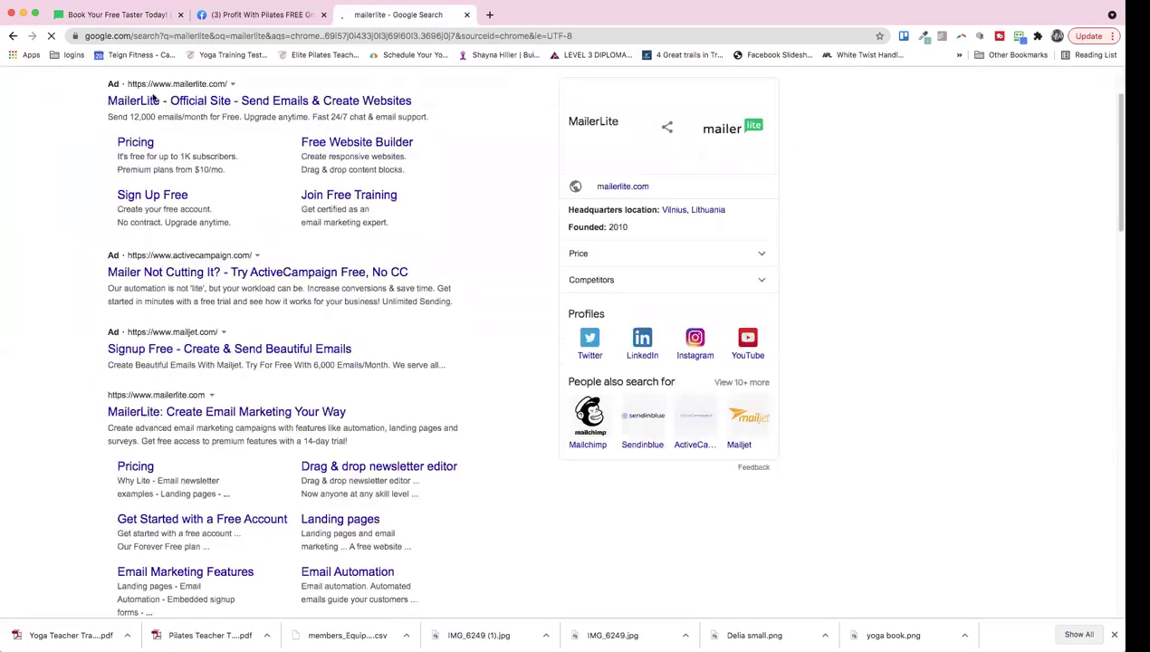
Open the MailerLite dashboard in the new tab and reload the email editor in the original tab
left_click(133, 16)
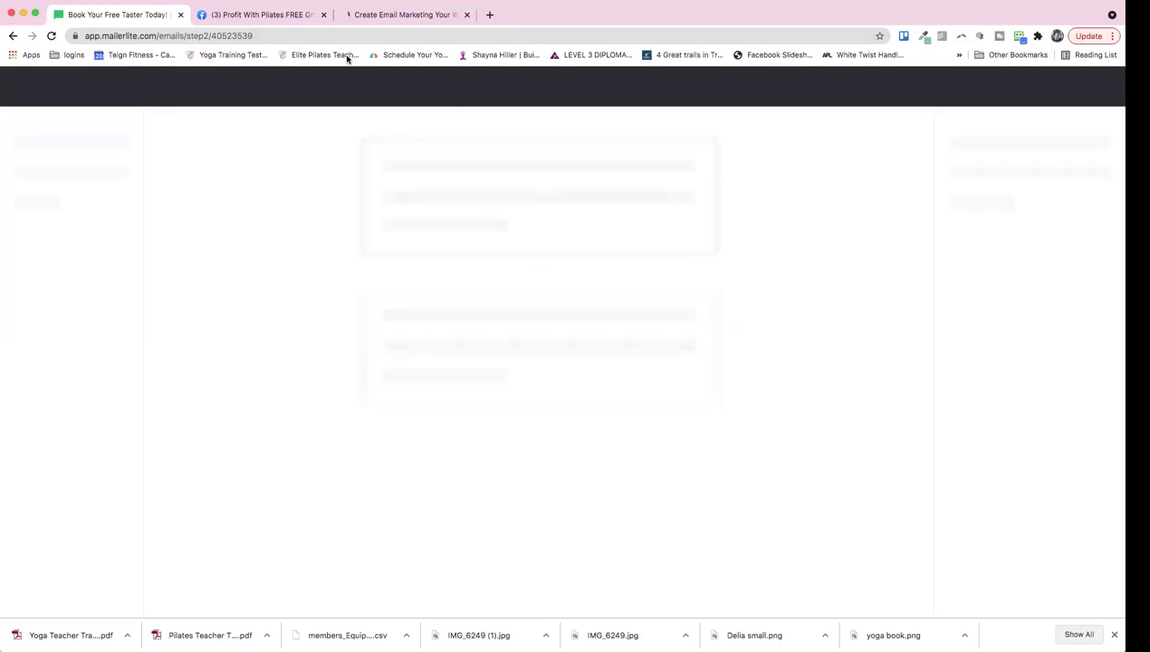
left_click(414, 15)
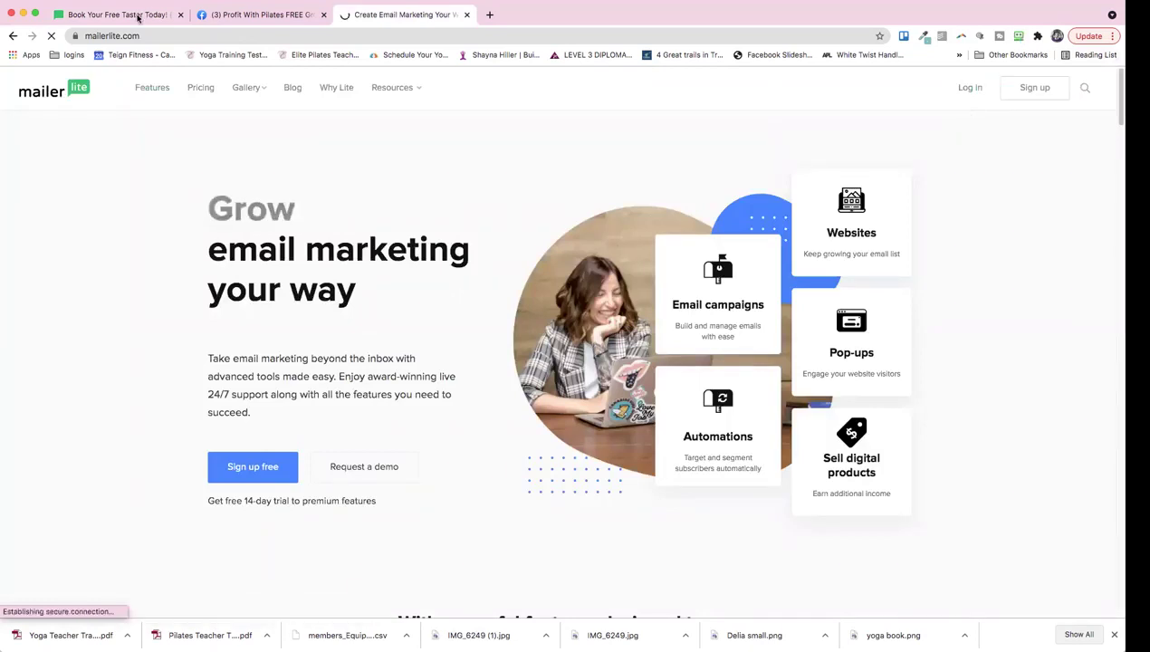
key("super+1")
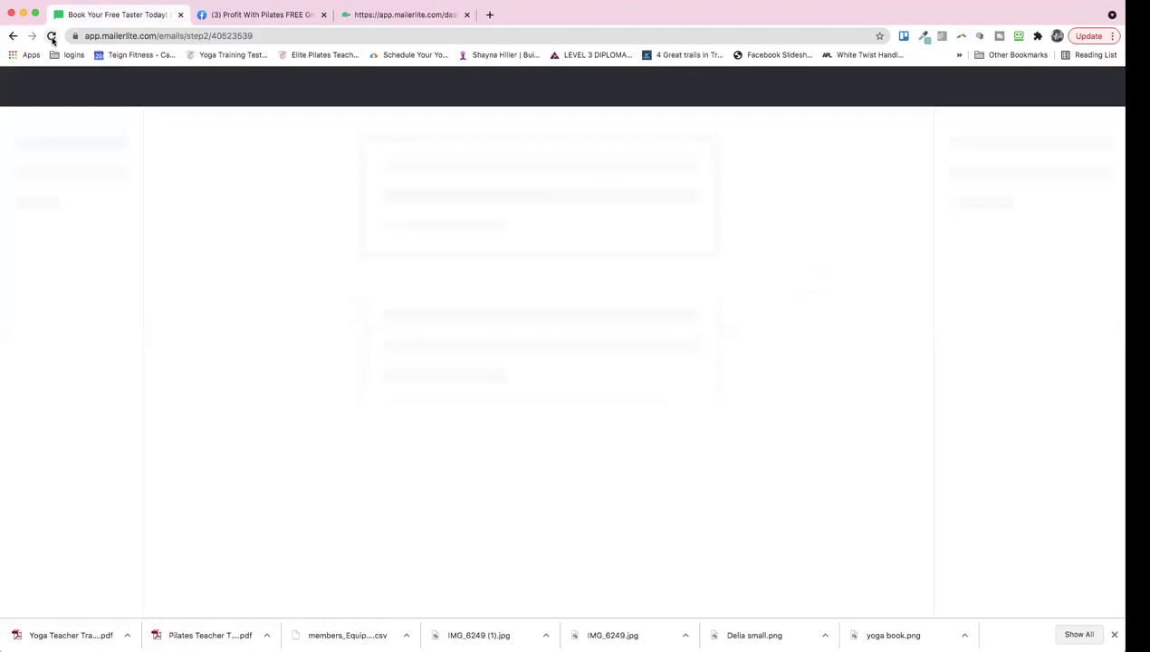
key("super+r")
key("super+3")
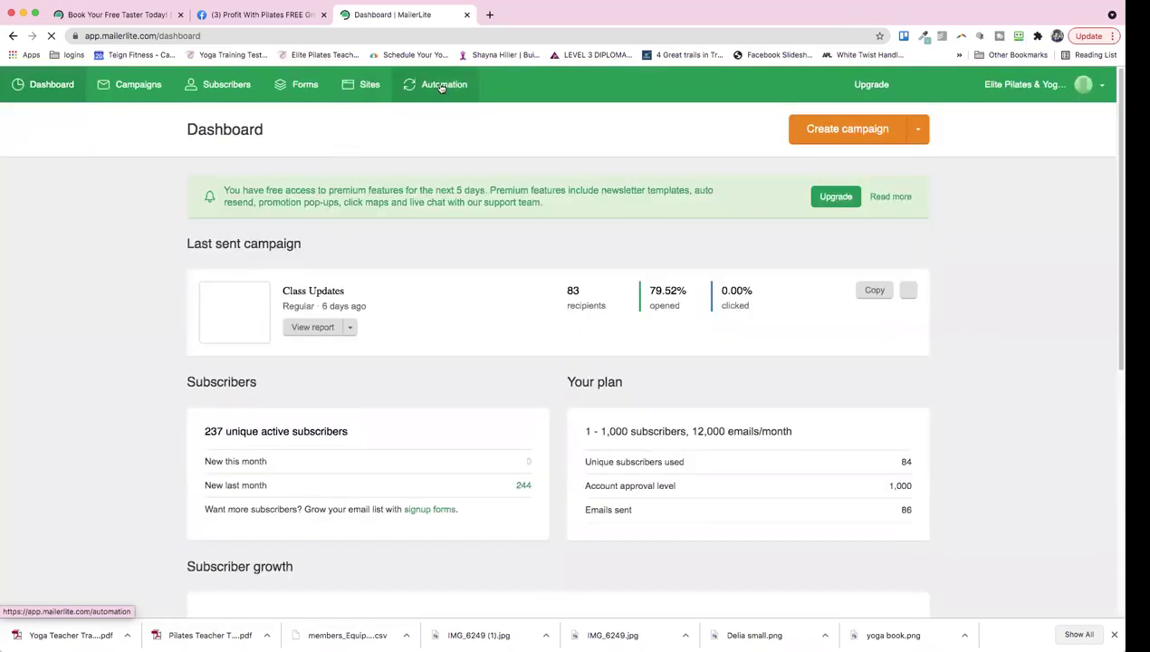
Open the "Test follow up free taster emails" automation workflow for editing and check the original email editor tab
left_click(441, 86)
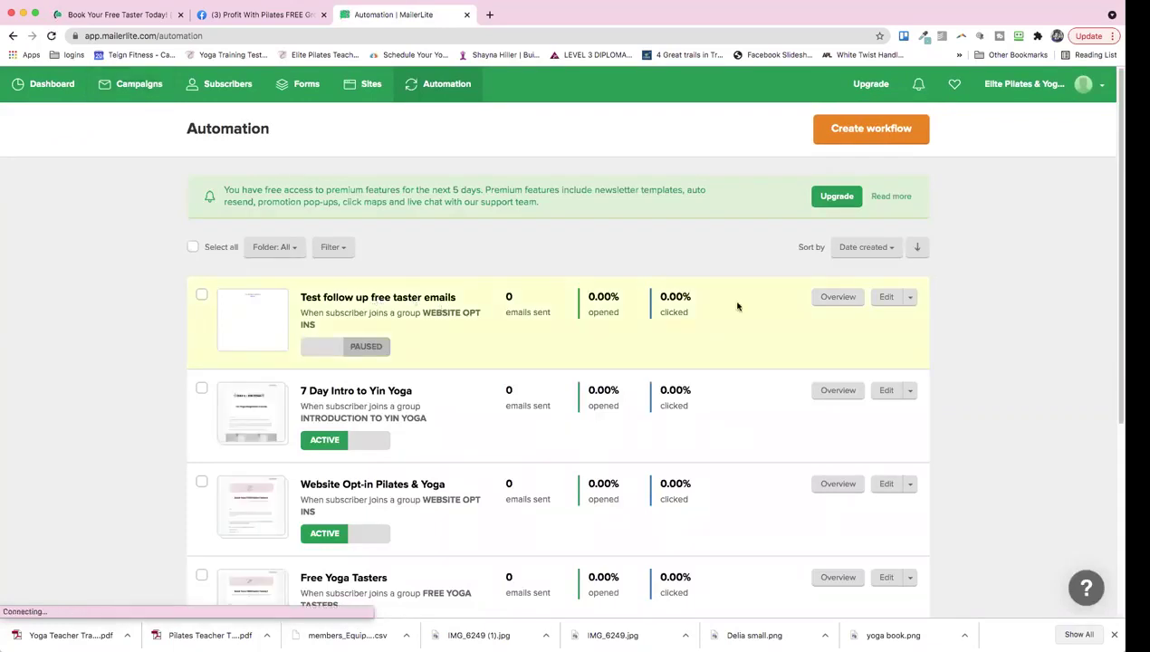
left_click(886, 299)
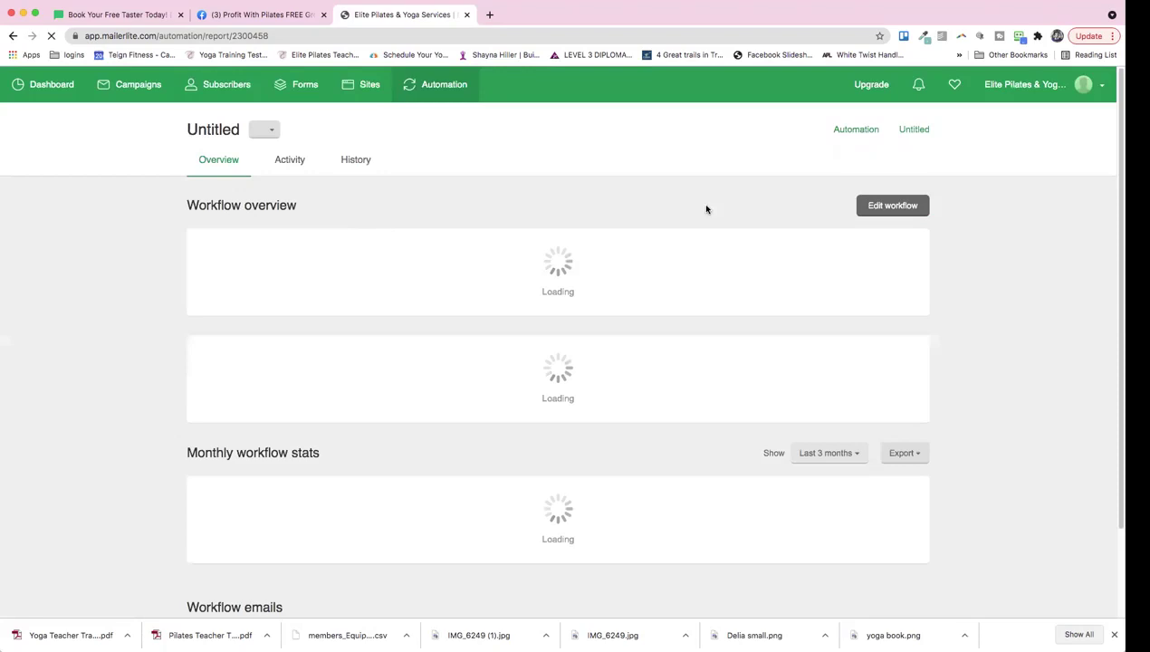
left_click(883, 209)
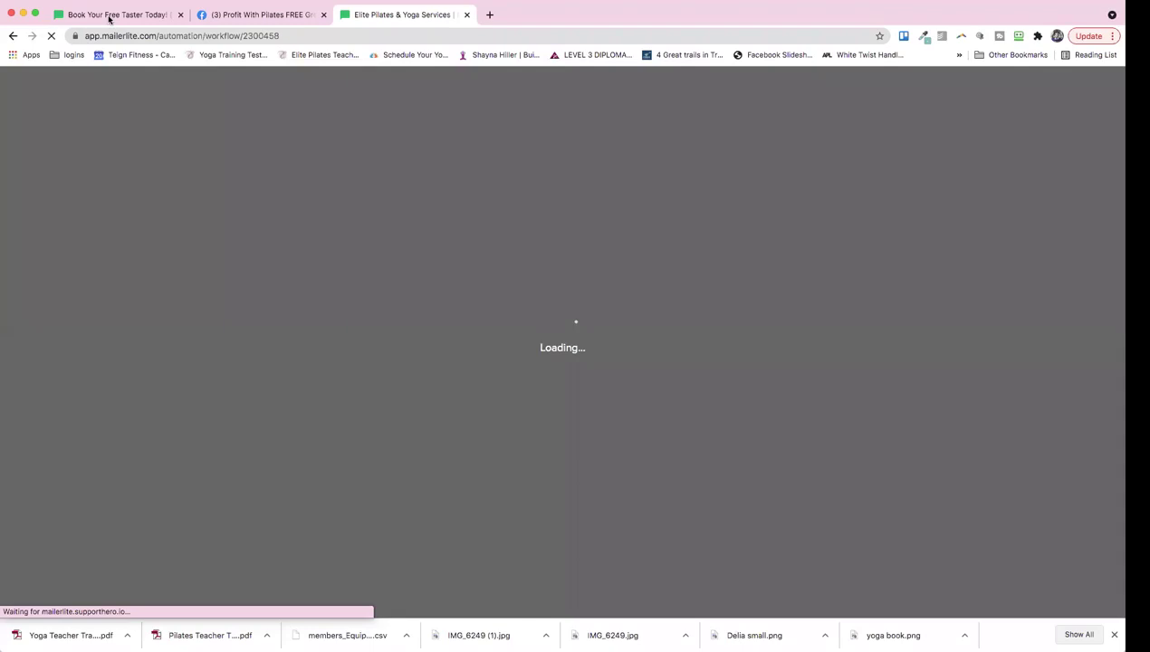
left_click(123, 20)
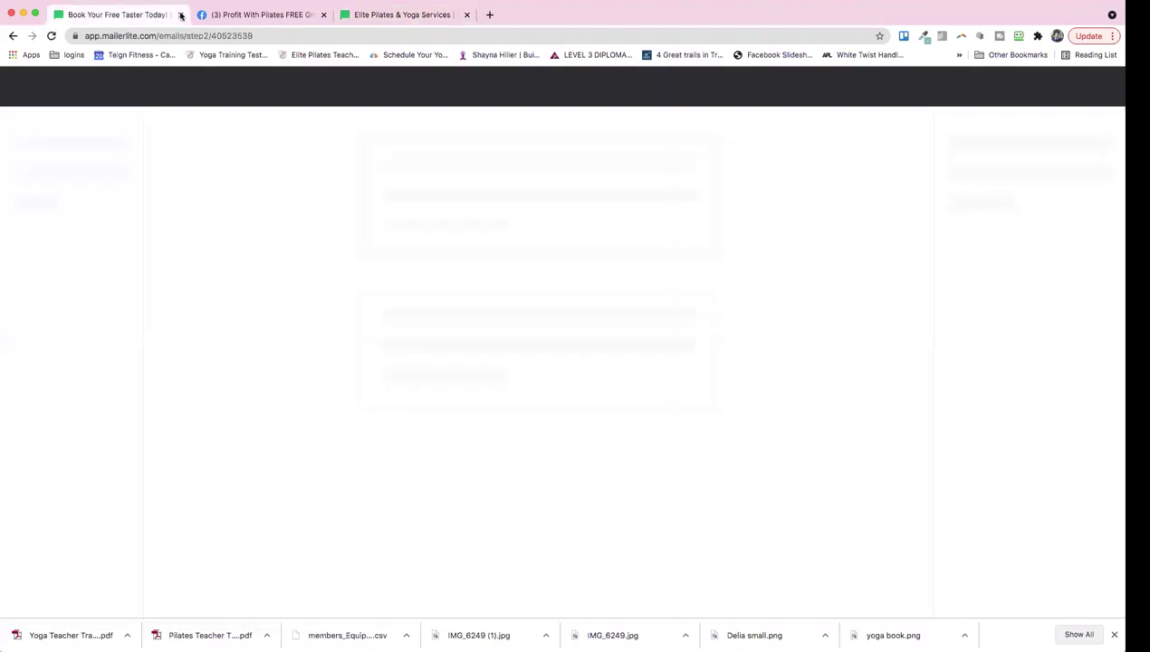
left_click(420, 20)
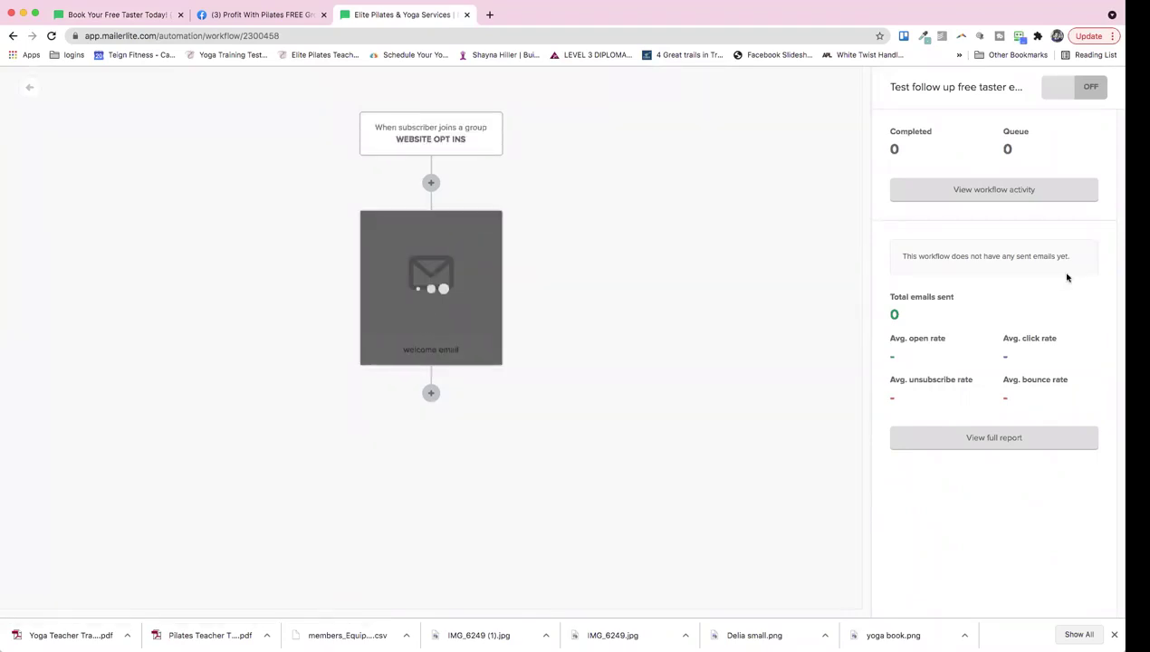
Select the welcome email in the workflow and open its content for editing
left_click(463, 300)
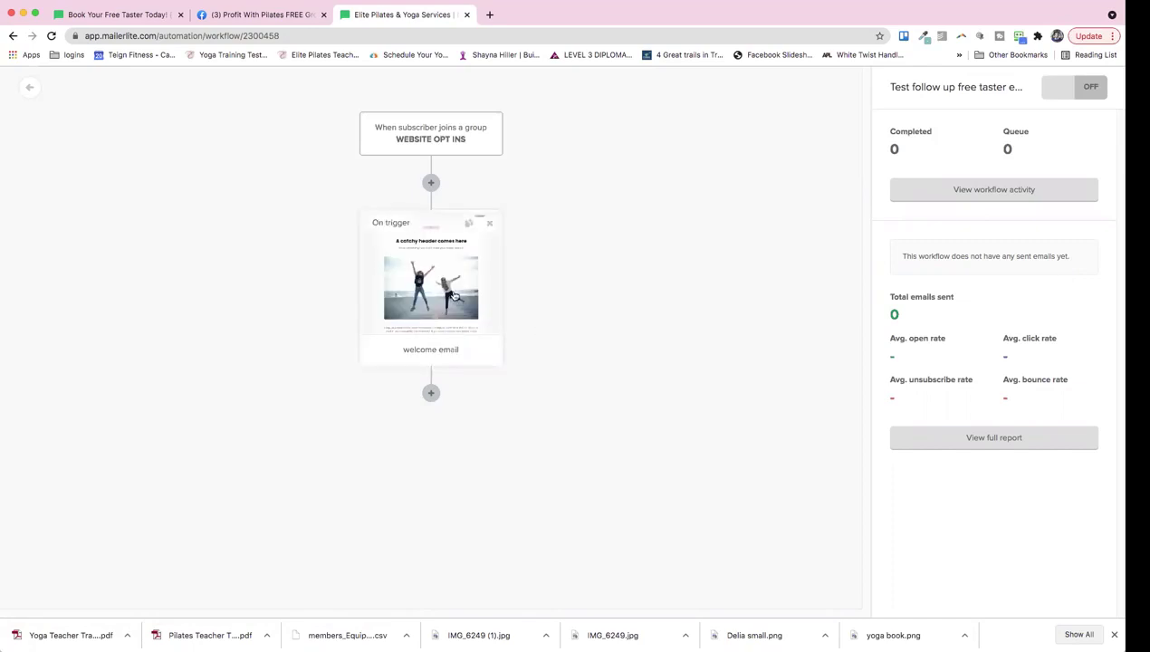
left_click(487, 288)
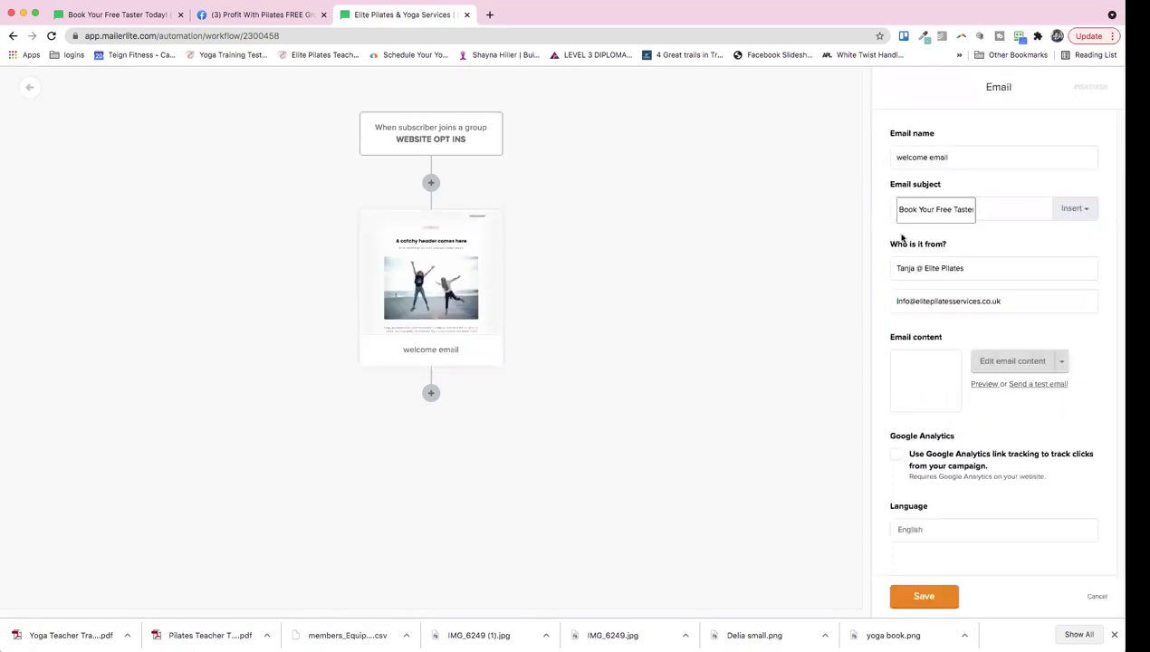
left_click(1011, 361)
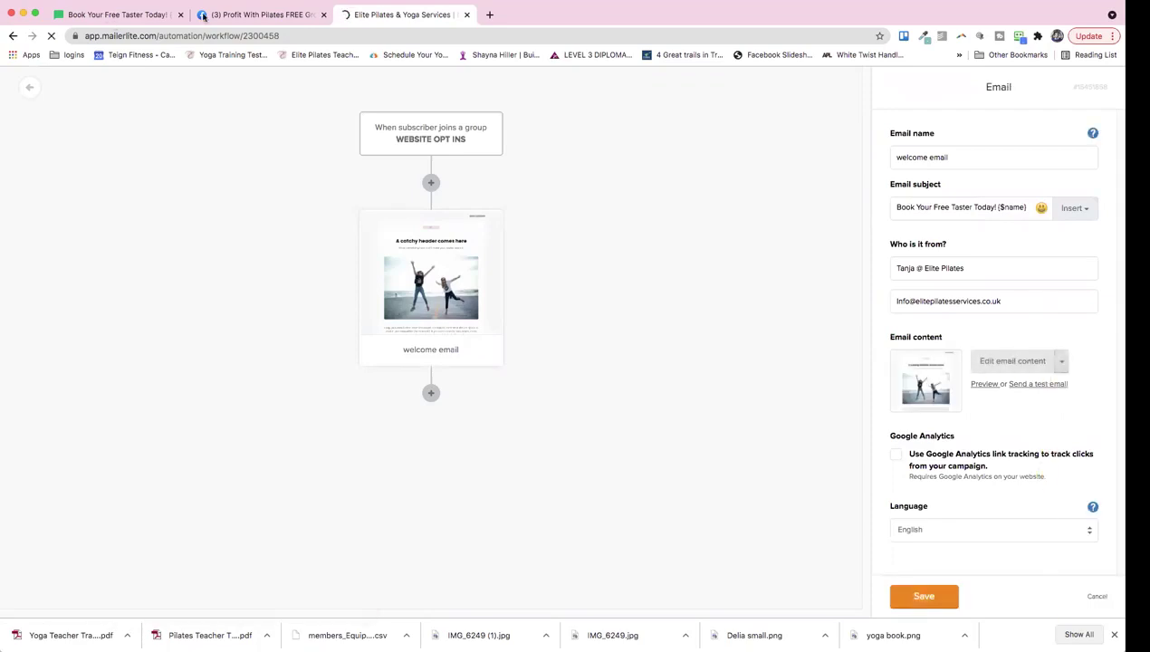
Close the original email editor tab and reload the newly opened email editor
left_click(103, 14)
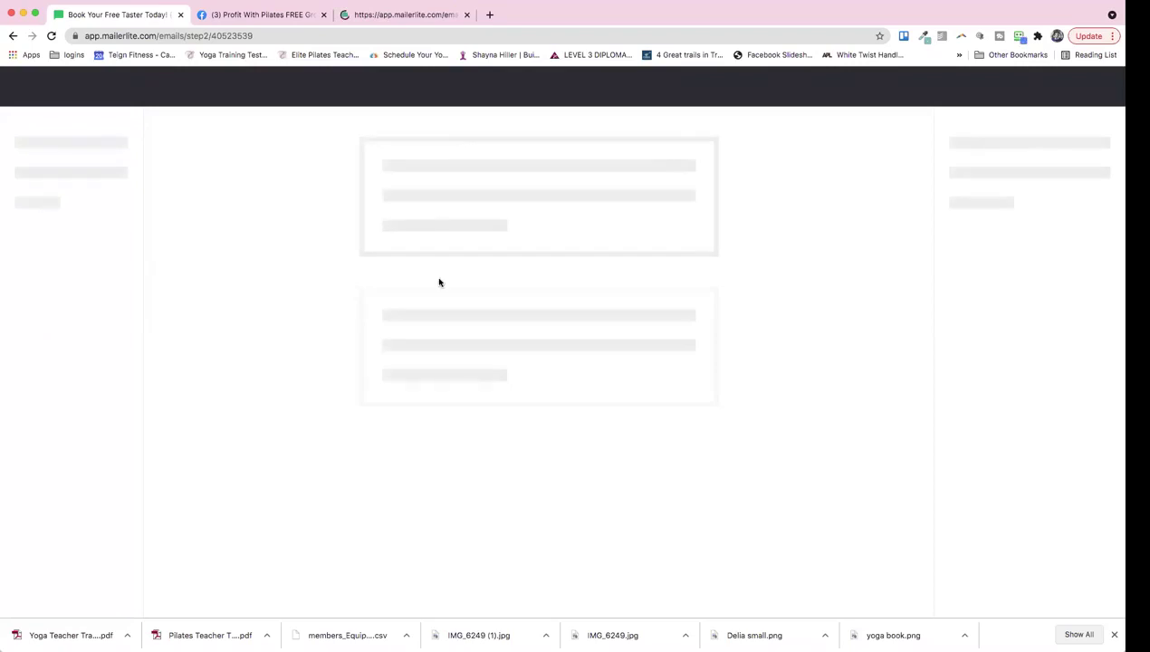
left_click(180, 15)
left_click(243, 15)
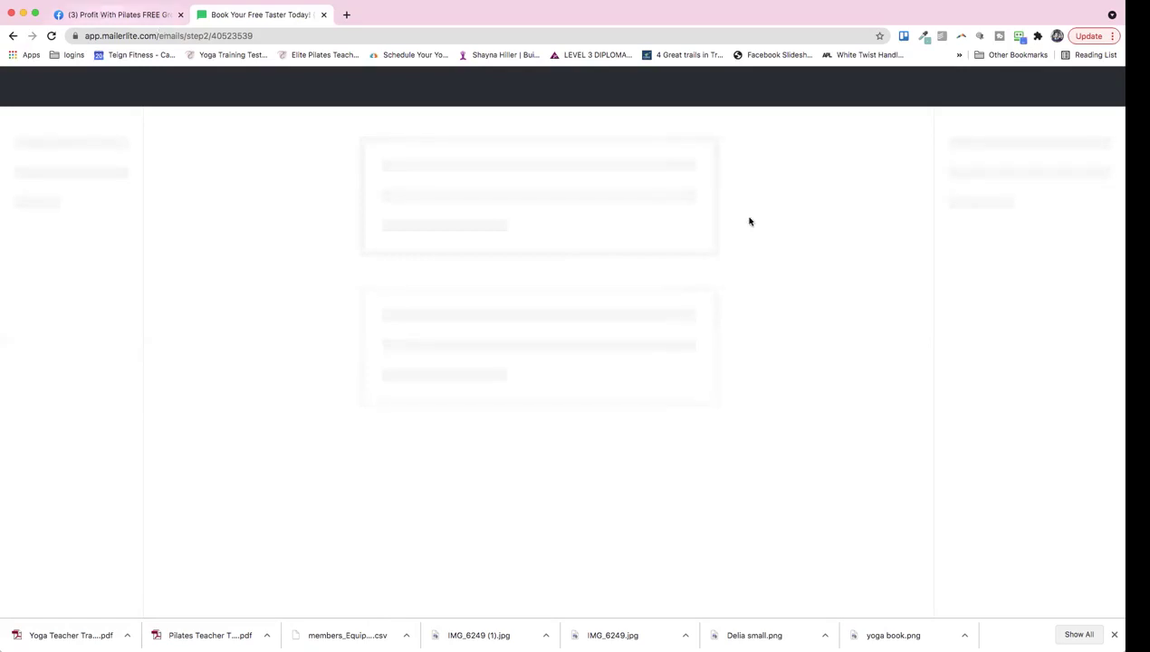
left_click(50, 36)
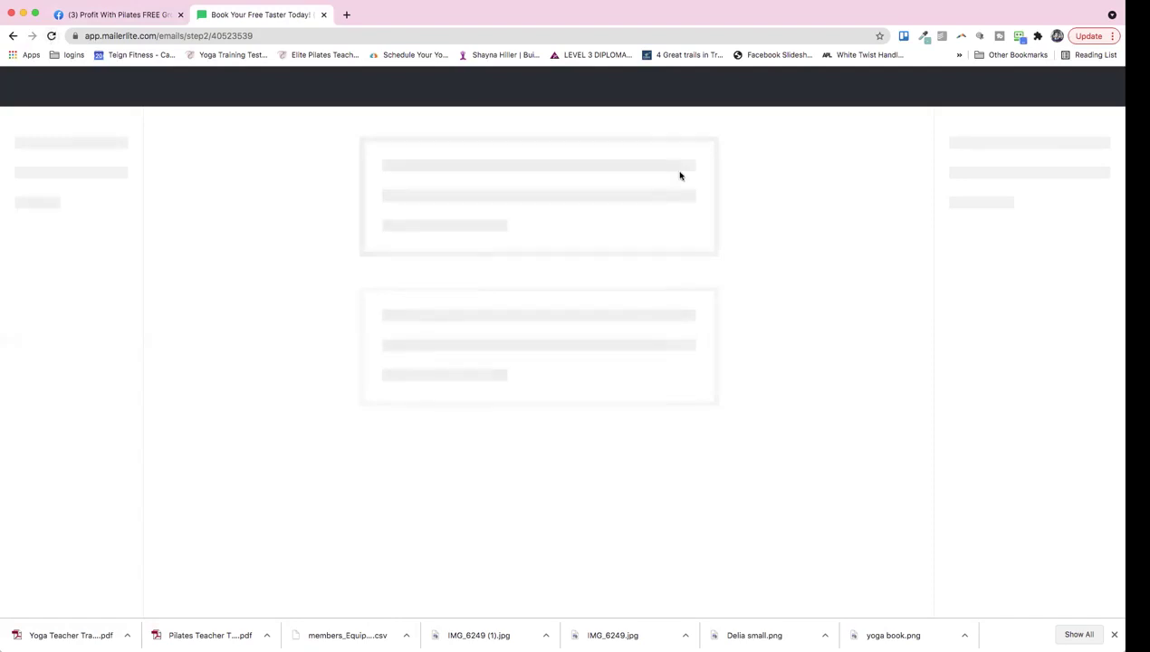
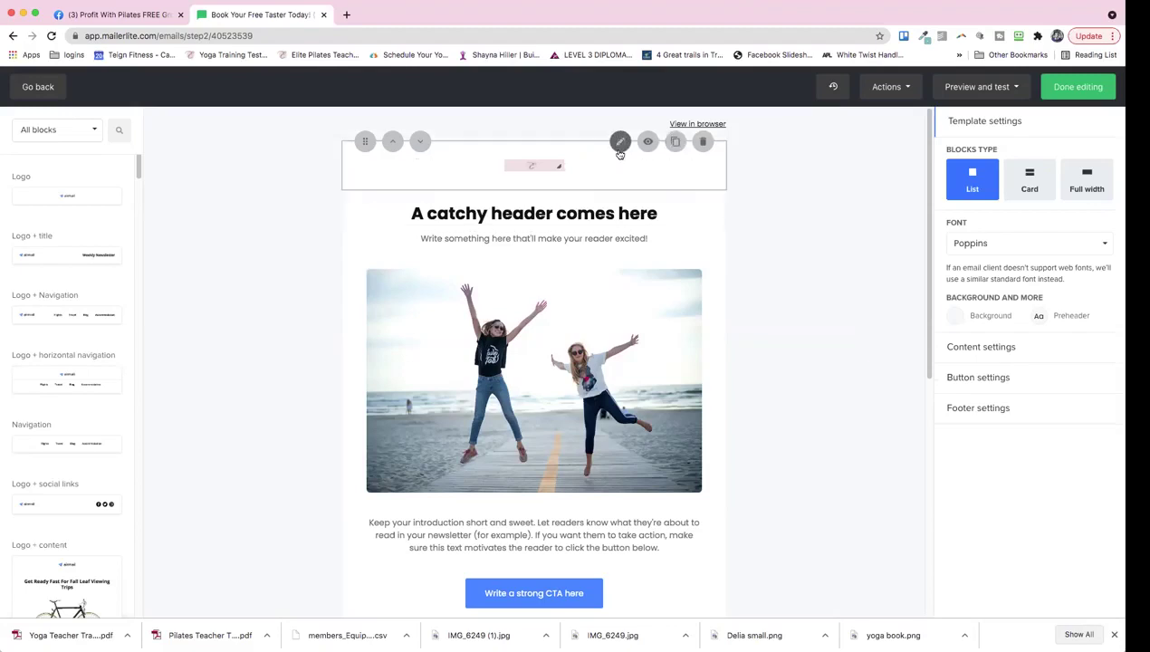
Remove the image in the email's logo block and replace it with "long pink logo.png" from the file manager
left_click(620, 145)
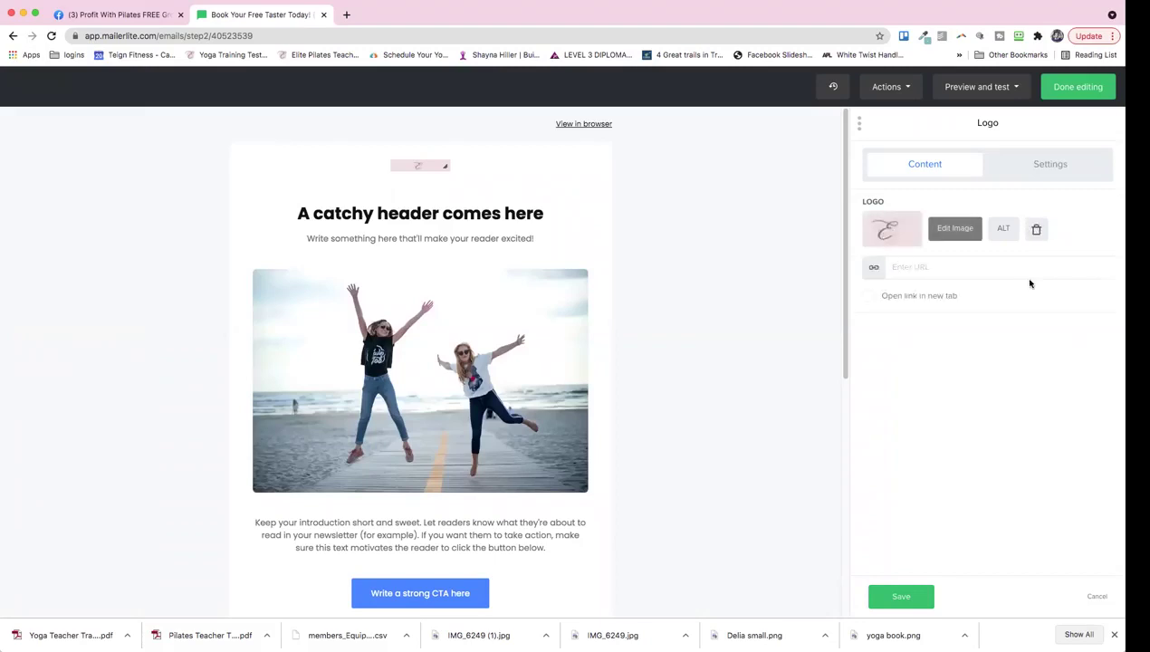
left_click(1039, 239)
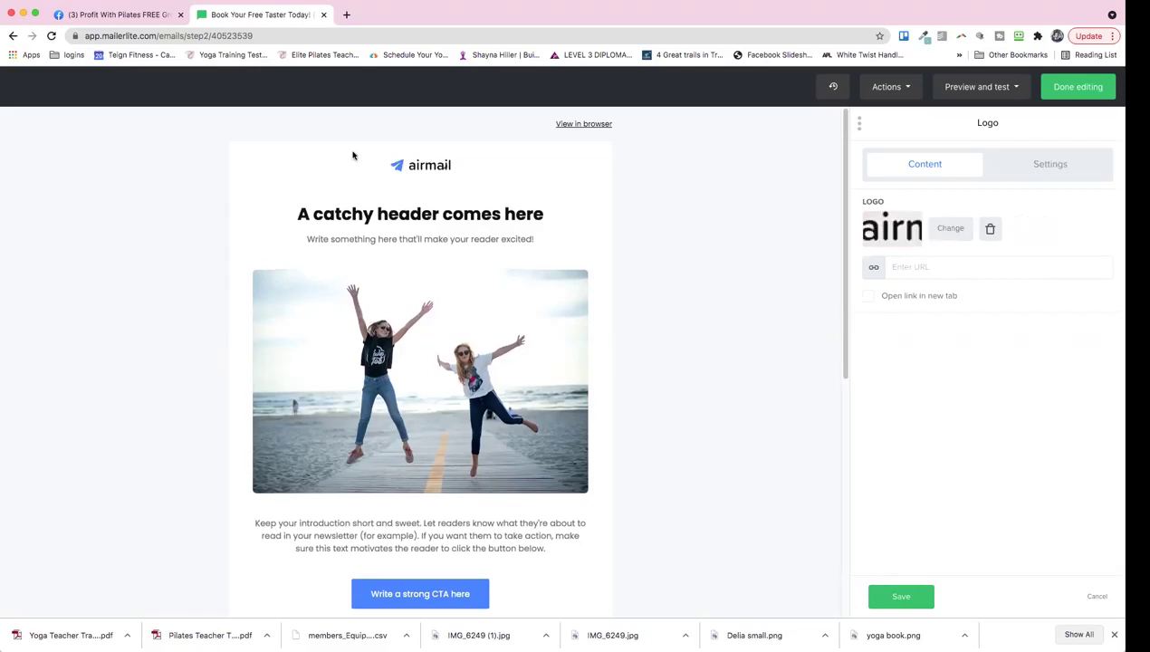
left_click(950, 229)
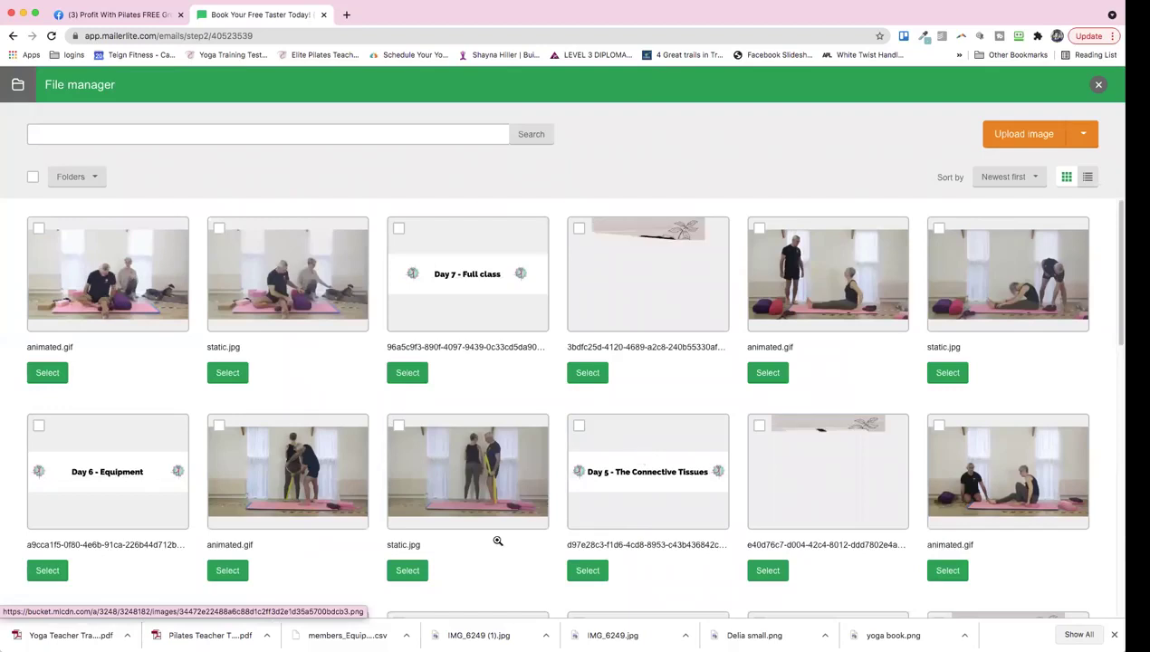
scroll(497, 540, "down", 3)
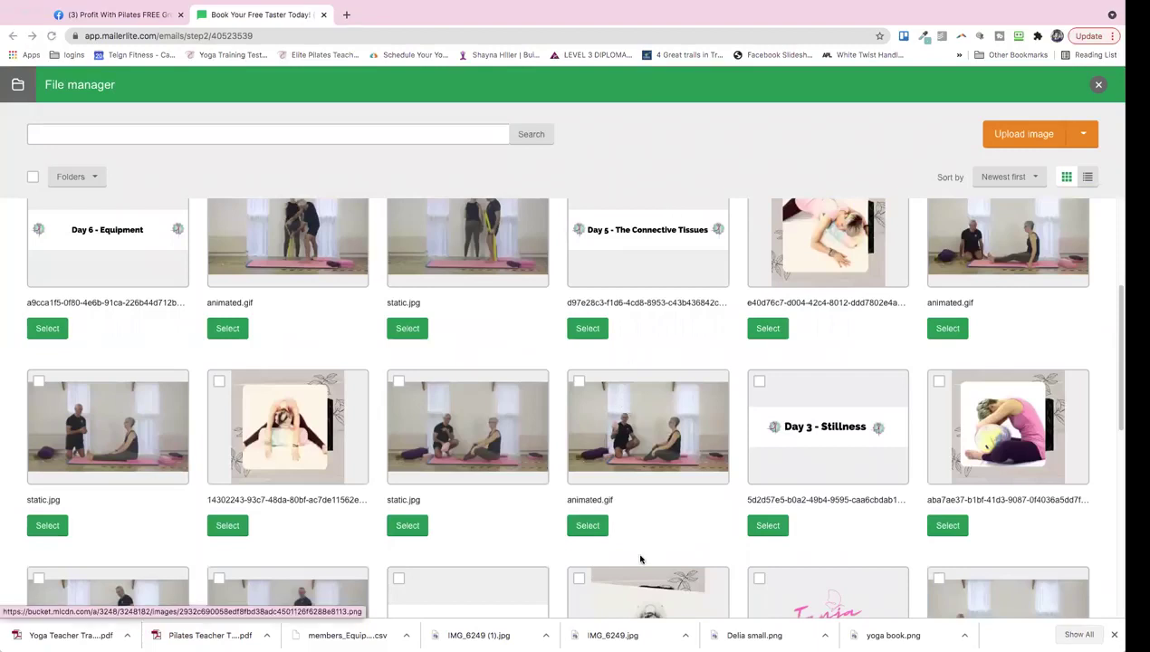
scroll(548, 507, "down", 5)
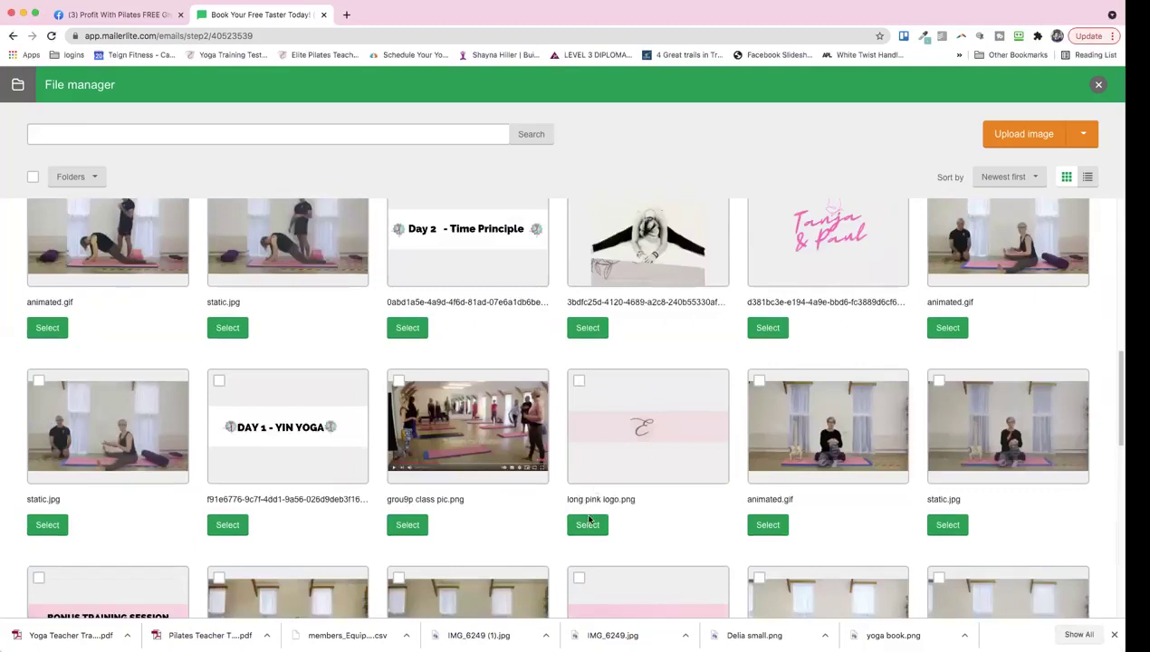
scroll(593, 471, "down", 5)
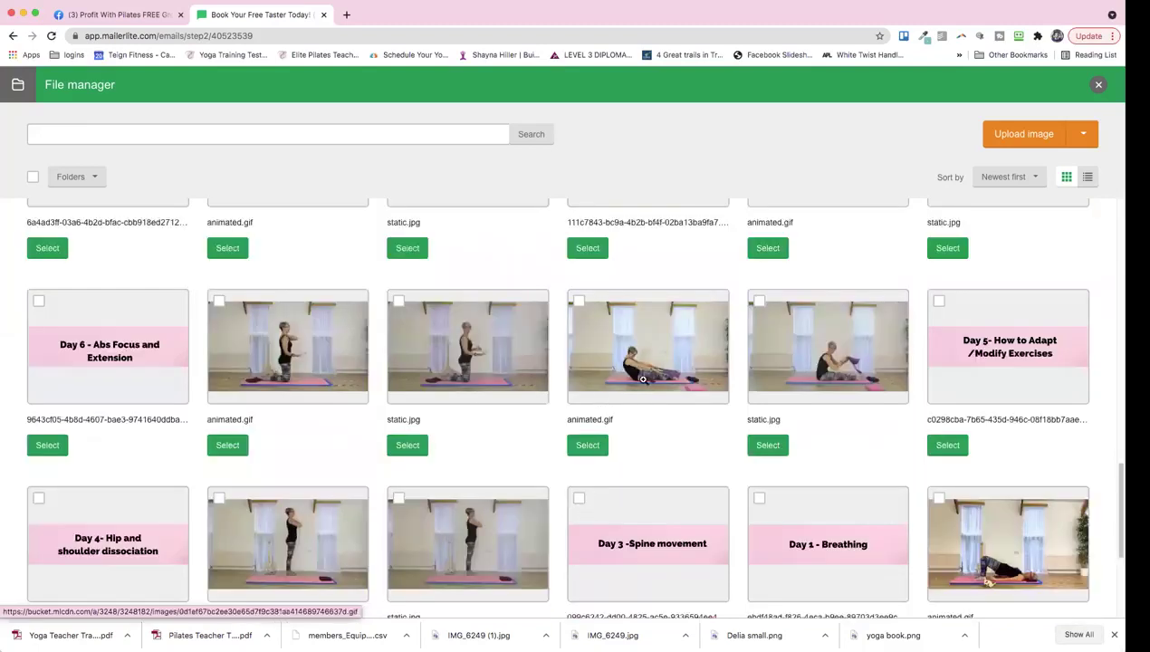
scroll(639, 397, "up", 2)
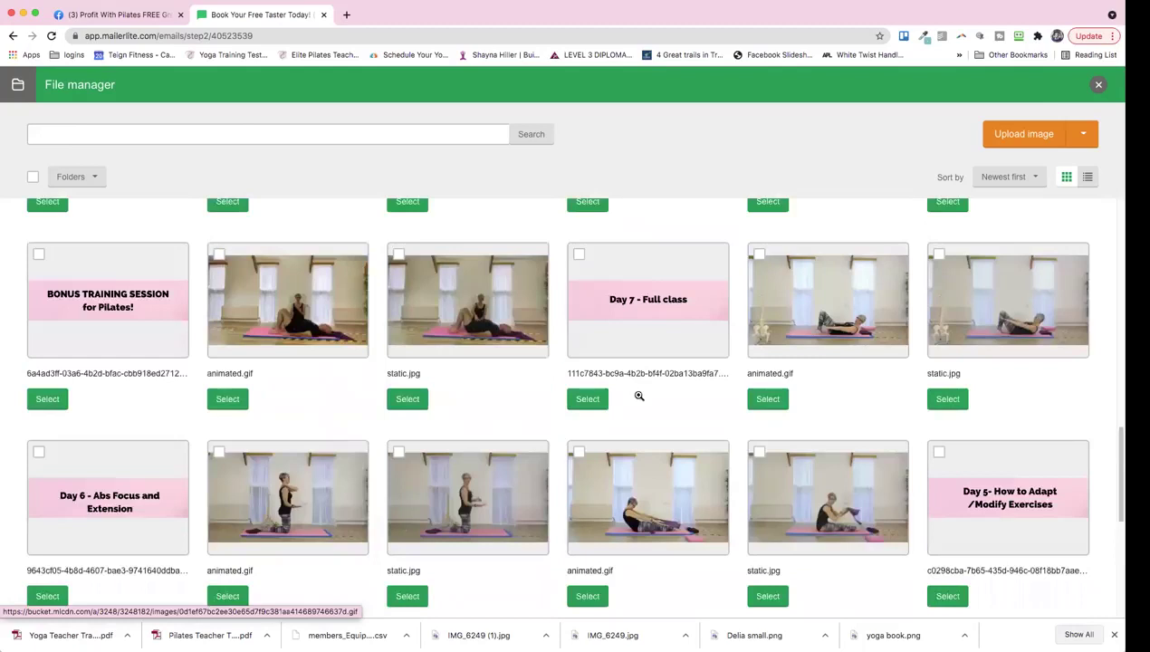
scroll(639, 396, "down", 1)
scroll(639, 396, "down", 2)
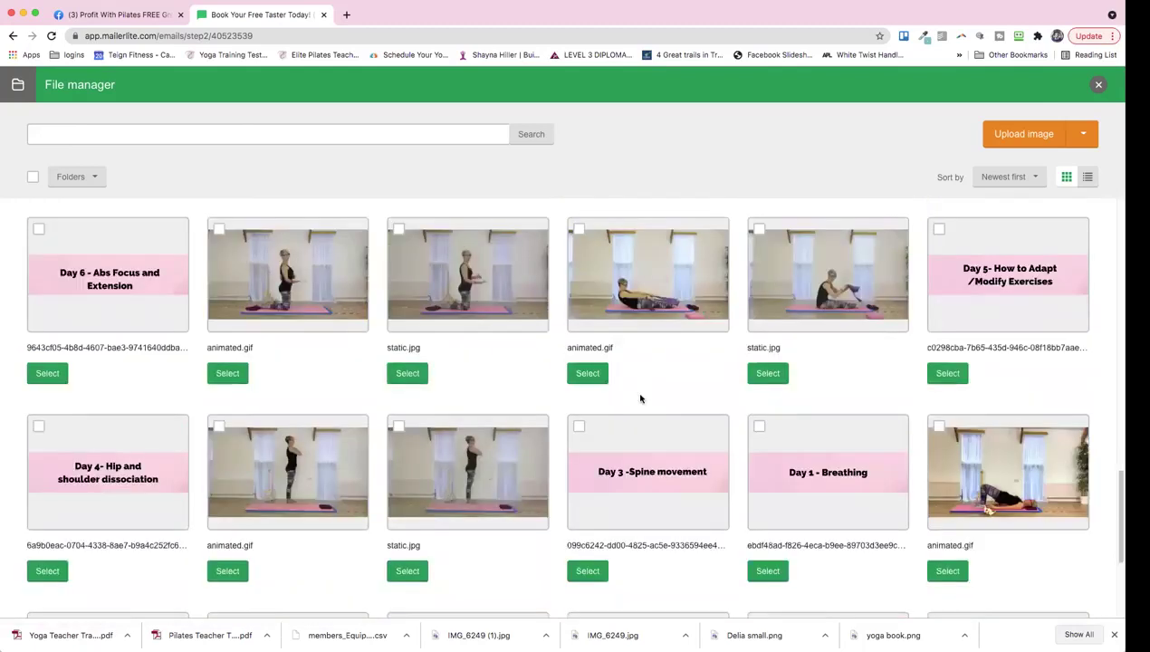
scroll(636, 352, "up", 5)
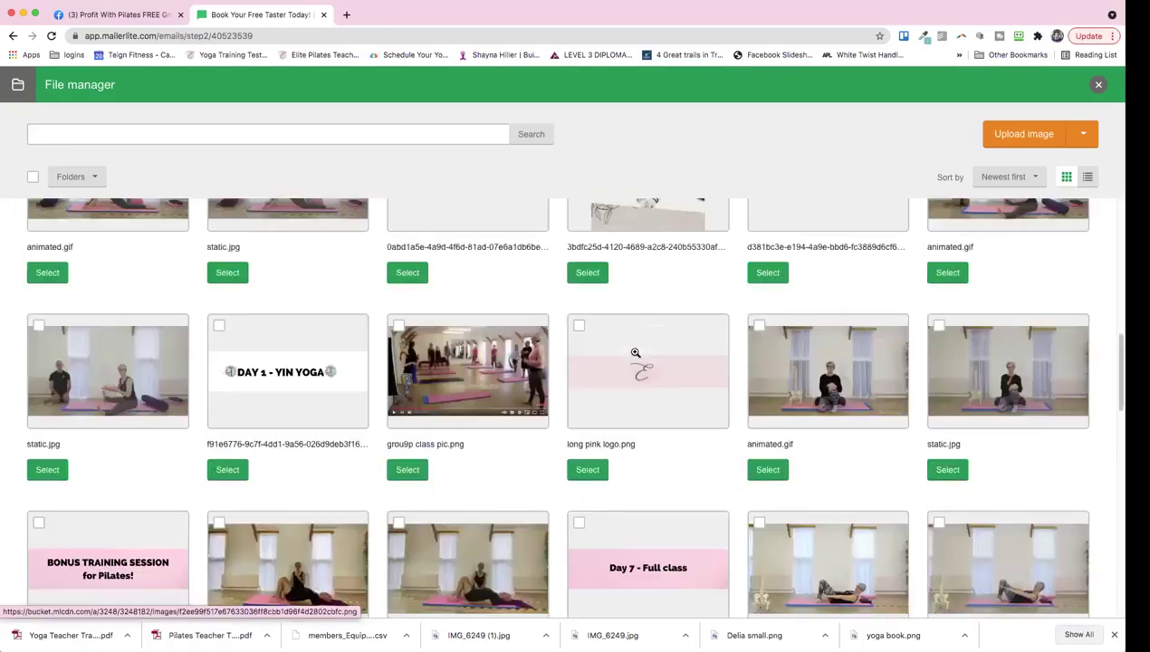
scroll(649, 437, "down", 4)
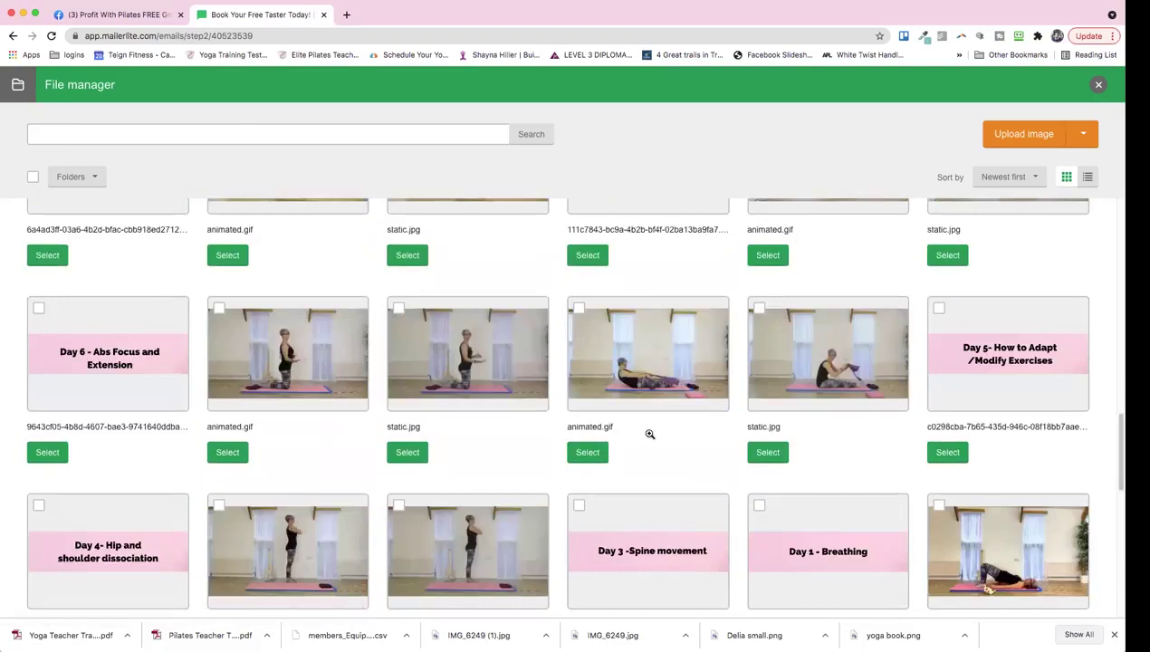
scroll(649, 434, "up", 1)
scroll(649, 434, "up", 3)
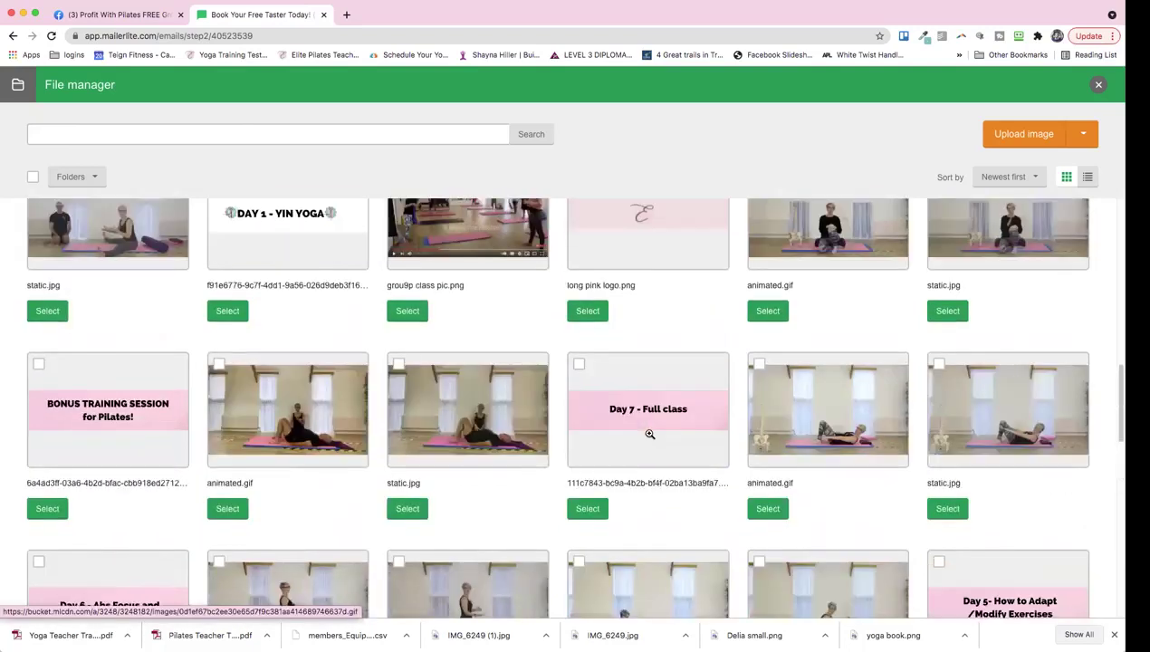
scroll(631, 251, "down", 1)
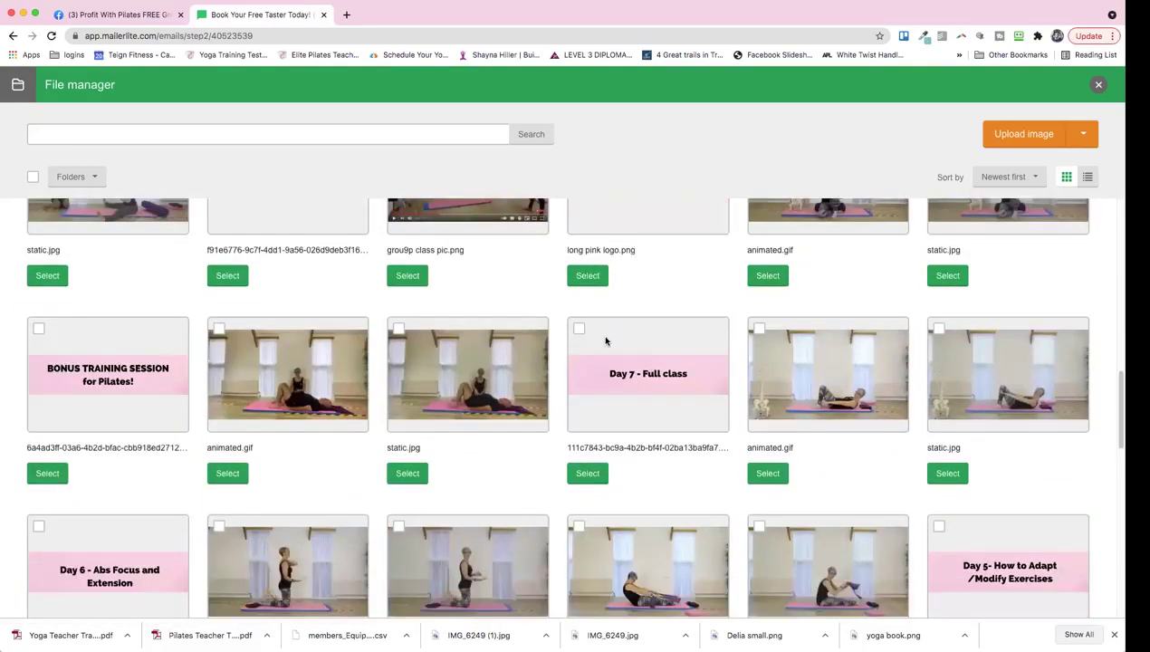
scroll(648, 263, "up", 1)
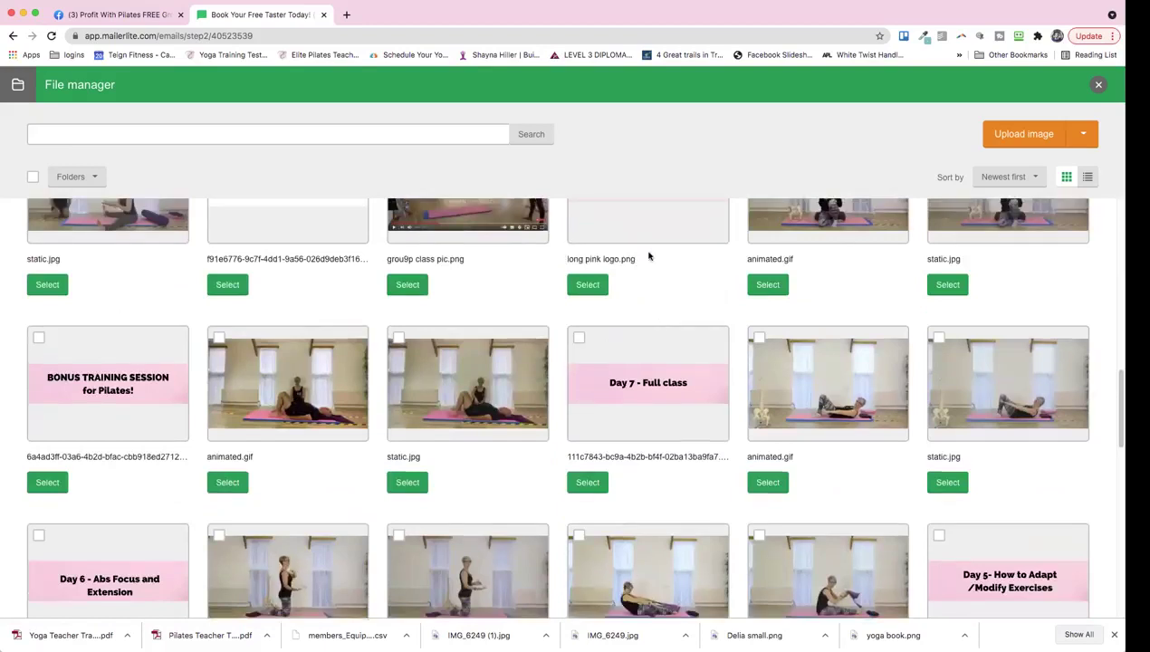
scroll(611, 246, "up", 1)
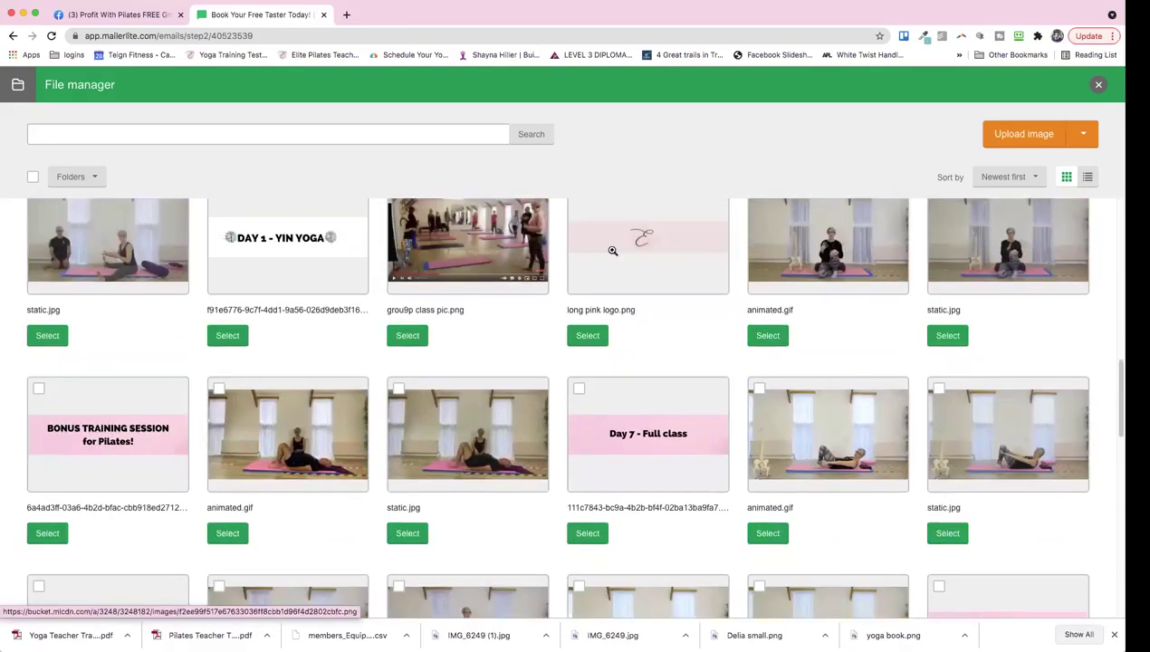
scroll(580, 261, "up", 1)
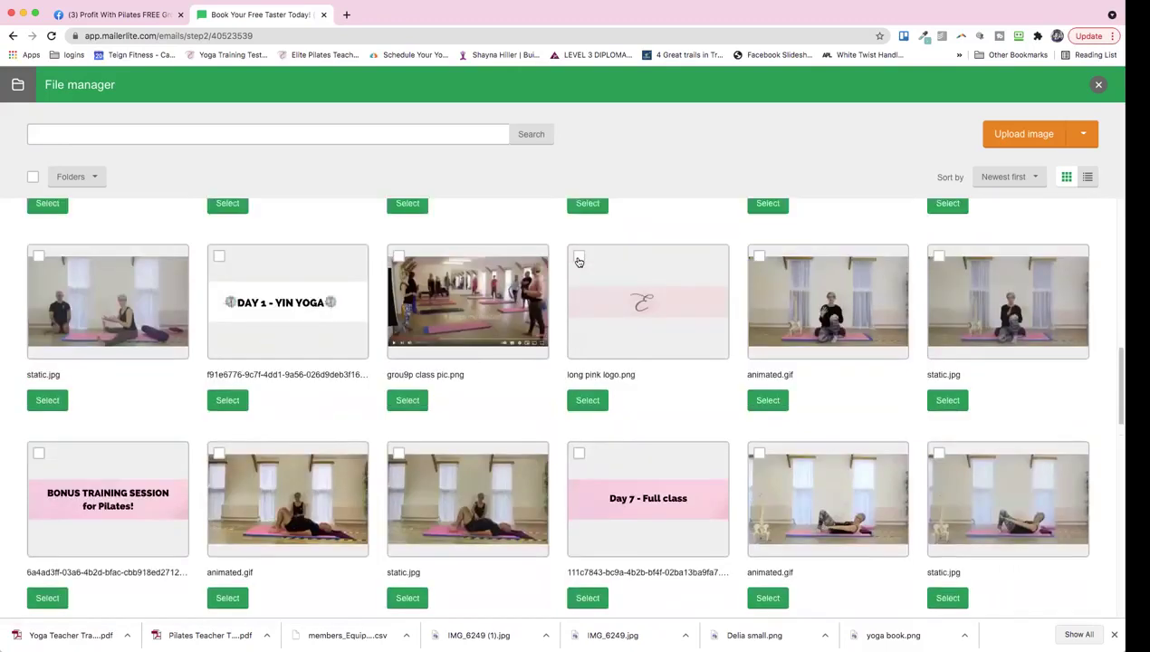
left_click(587, 401)
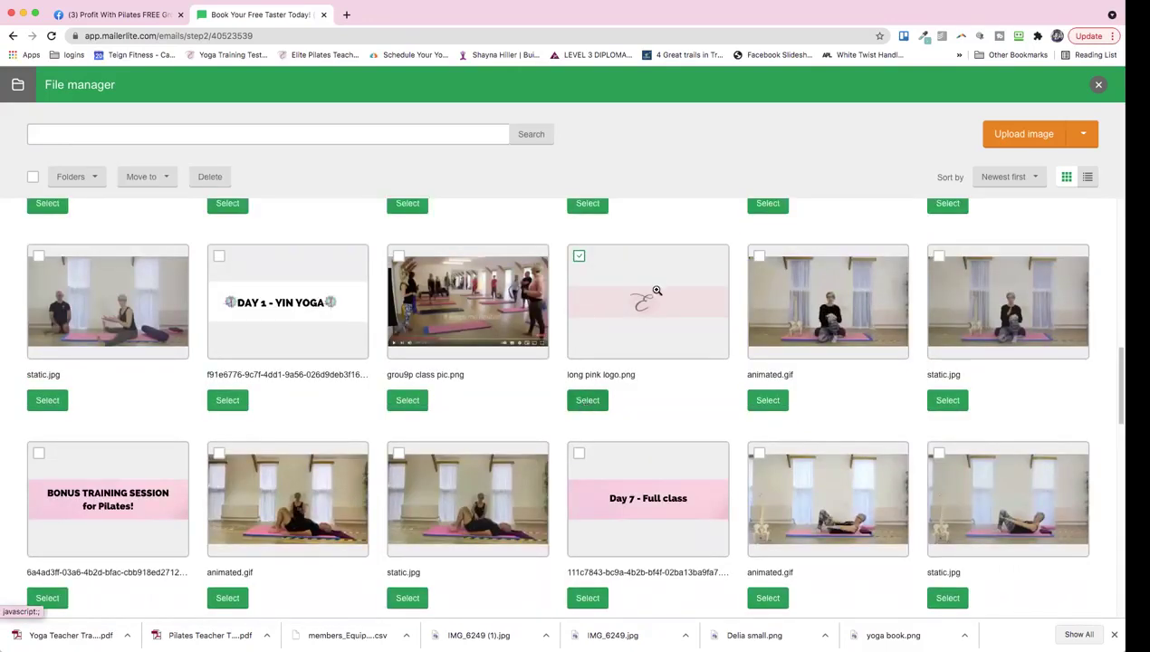
left_click(659, 301)
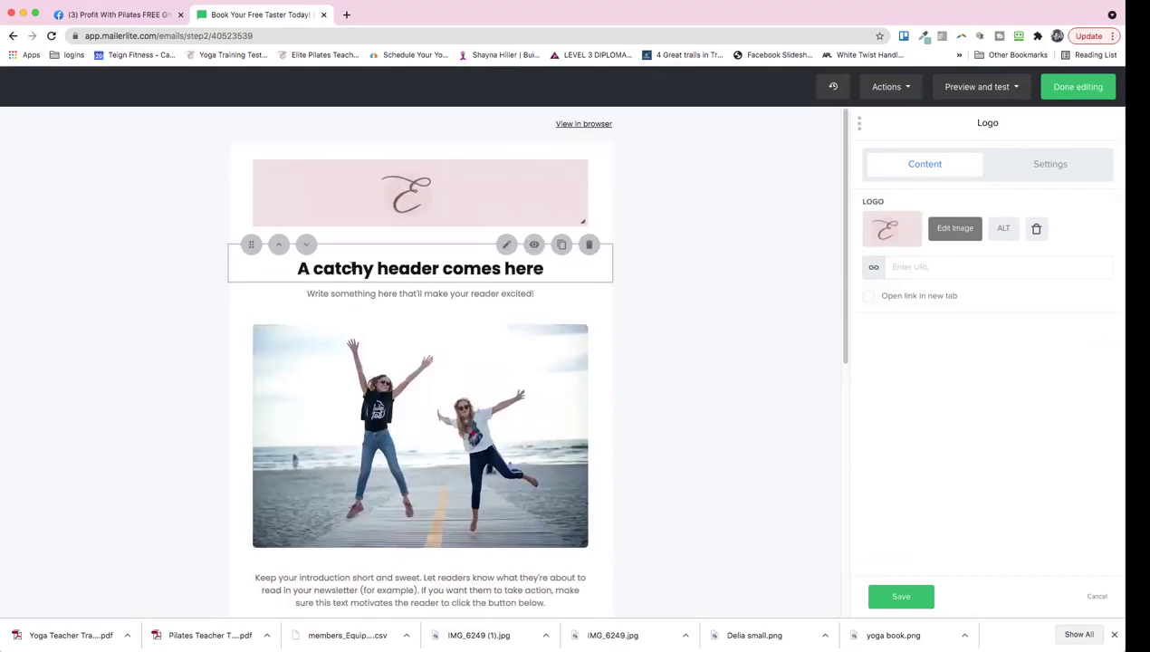
Replace the email's main heading text with "Book Your Free Taster"
left_click(609, 270)
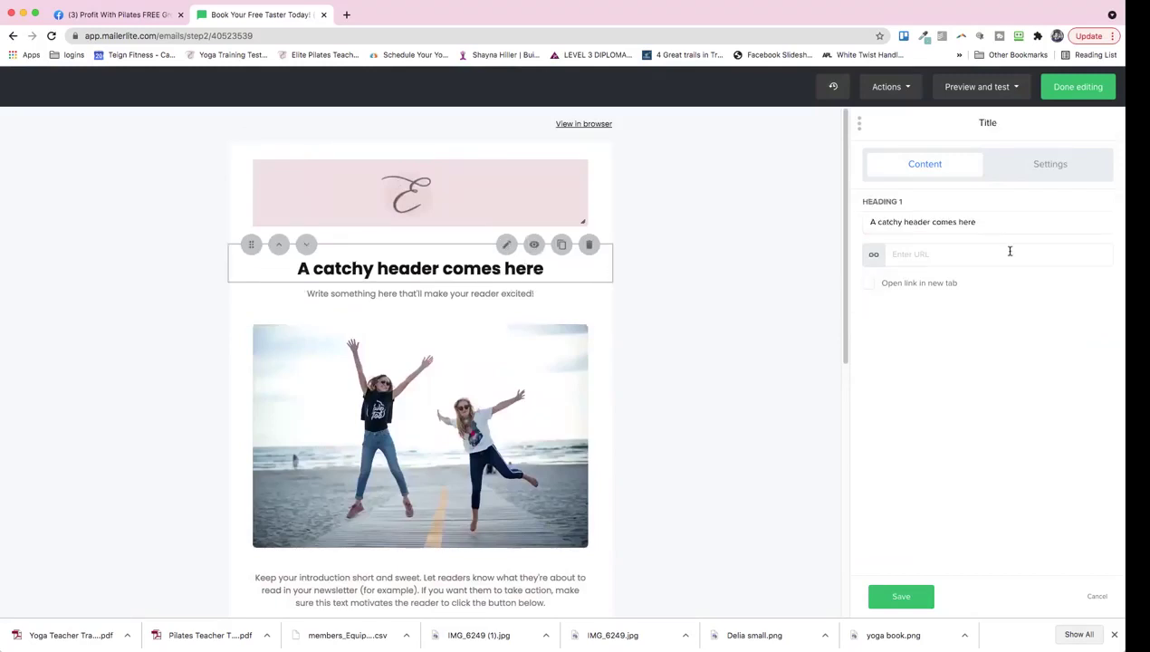
left_click(865, 222)
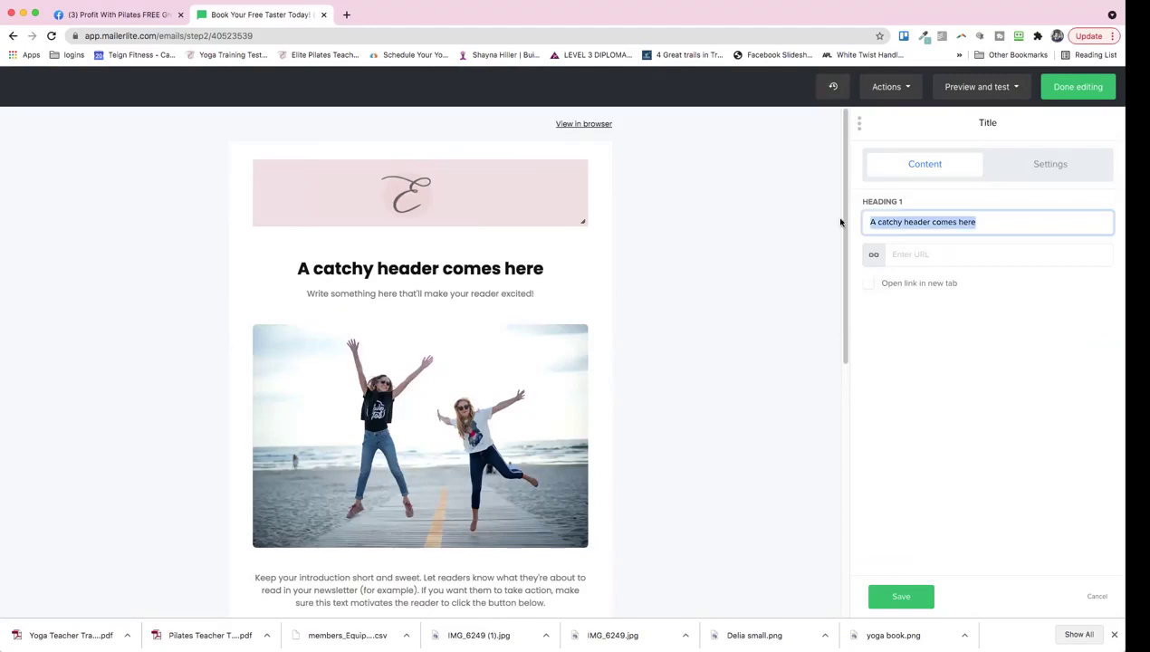
type("B")
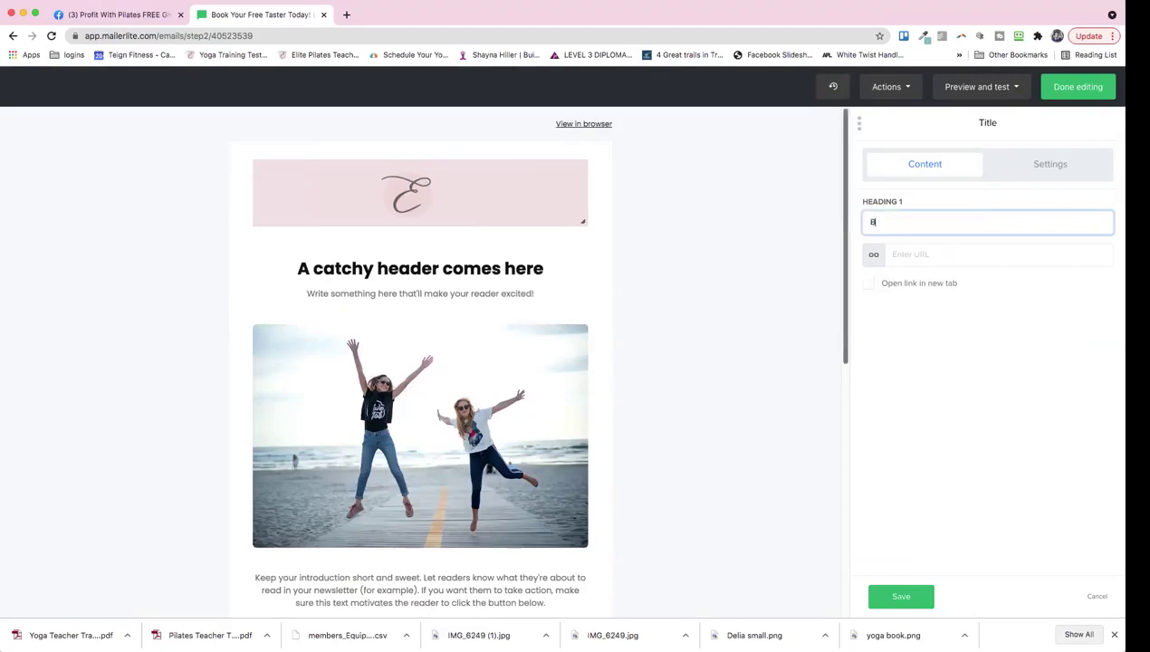
type("oo")
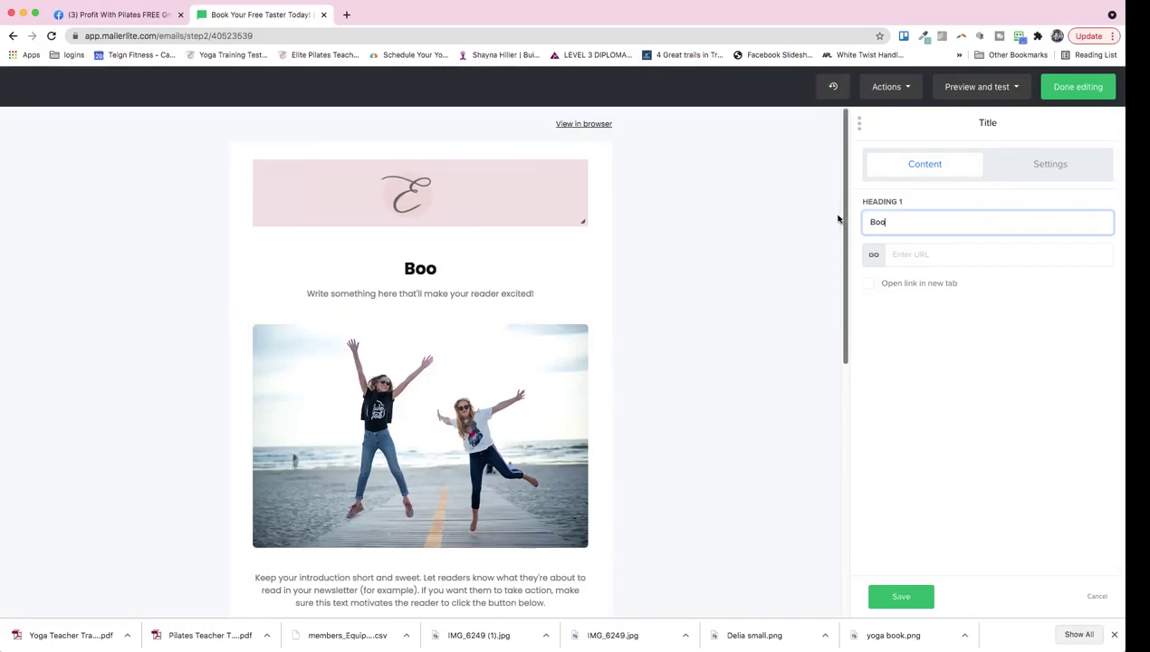
type("k Your Free Tster")
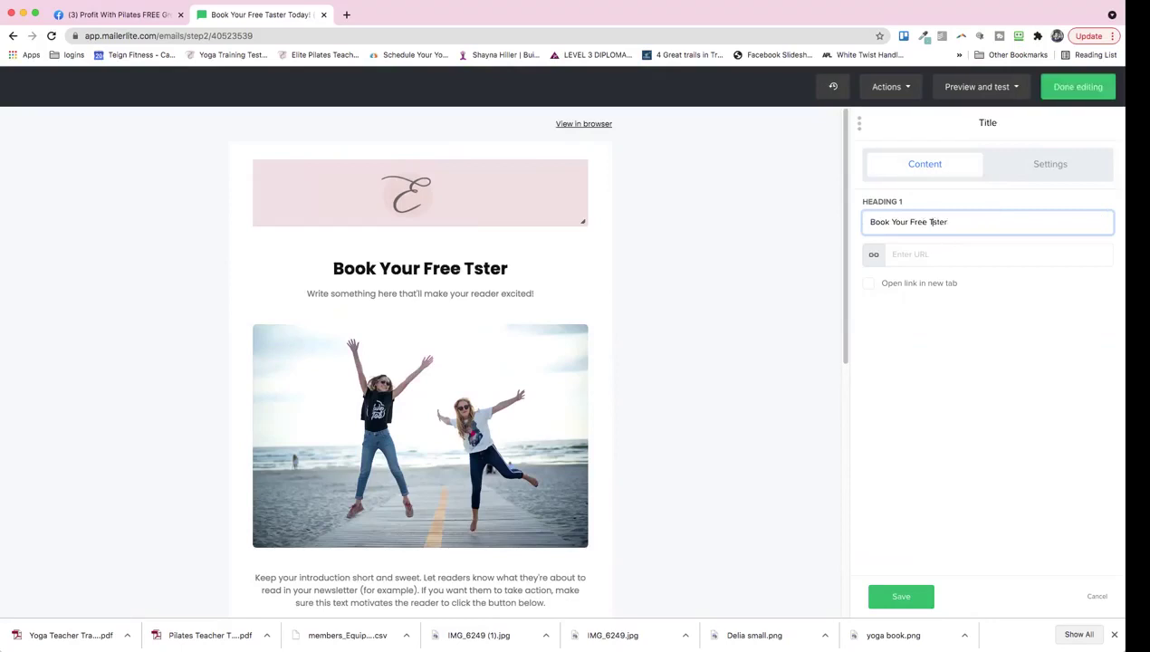
type("a")
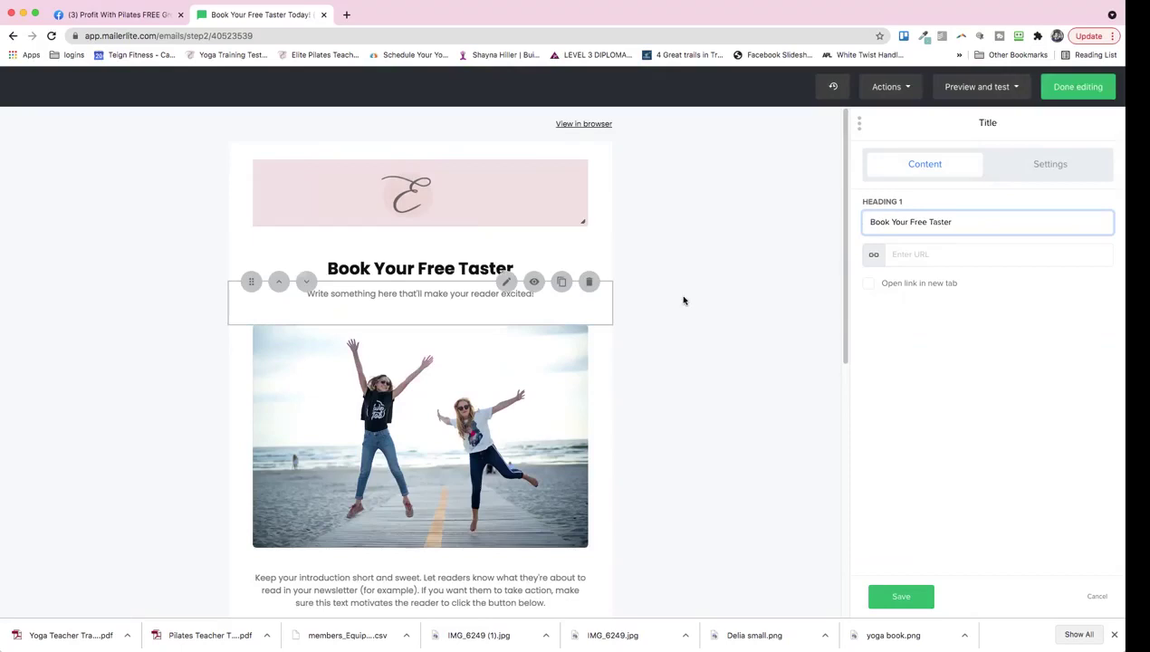
Replace the text under the email's main heading with "Learn how to feel fitter and stronger"
left_click(600, 313)
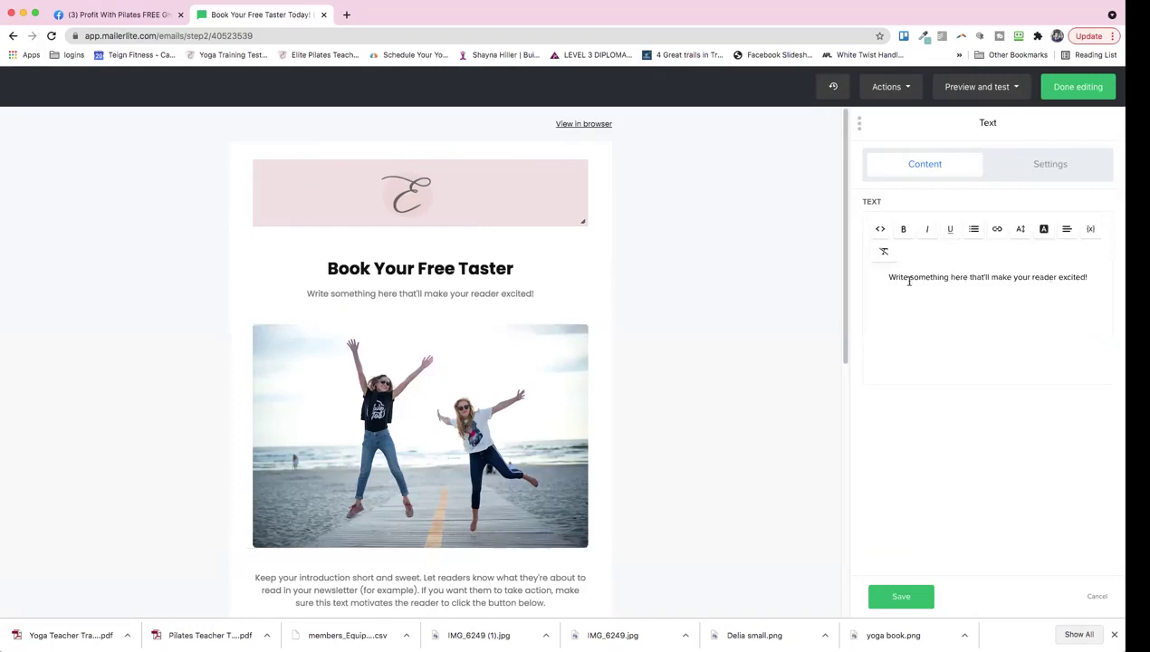
left_click_drag(885, 276, 904, 310)
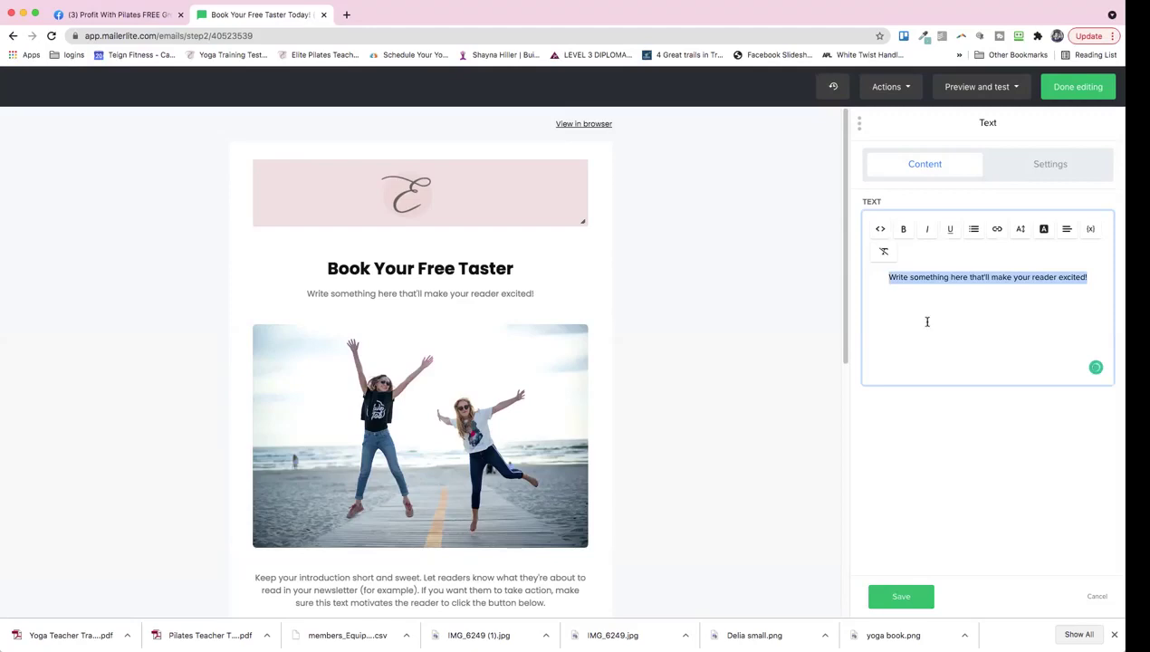
type("Learn how to feel fitter and stronger")
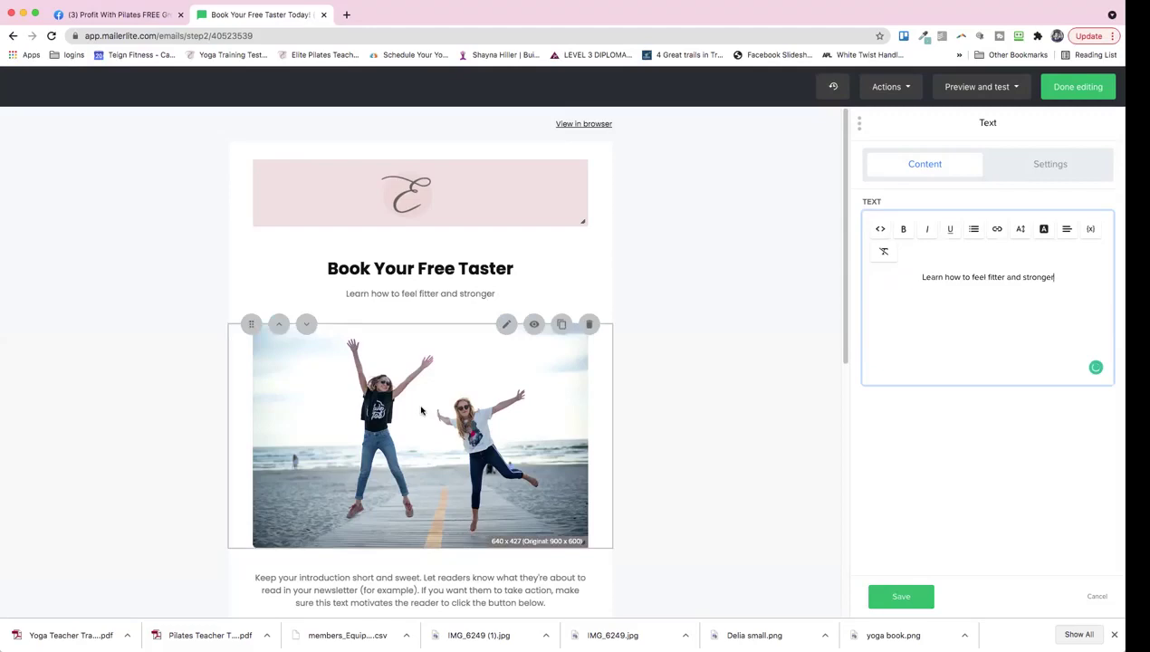
Duplicate the introduction text block below the beach photo and move one copy above the photo
left_click(509, 406)
scroll(508, 385, "down", 1)
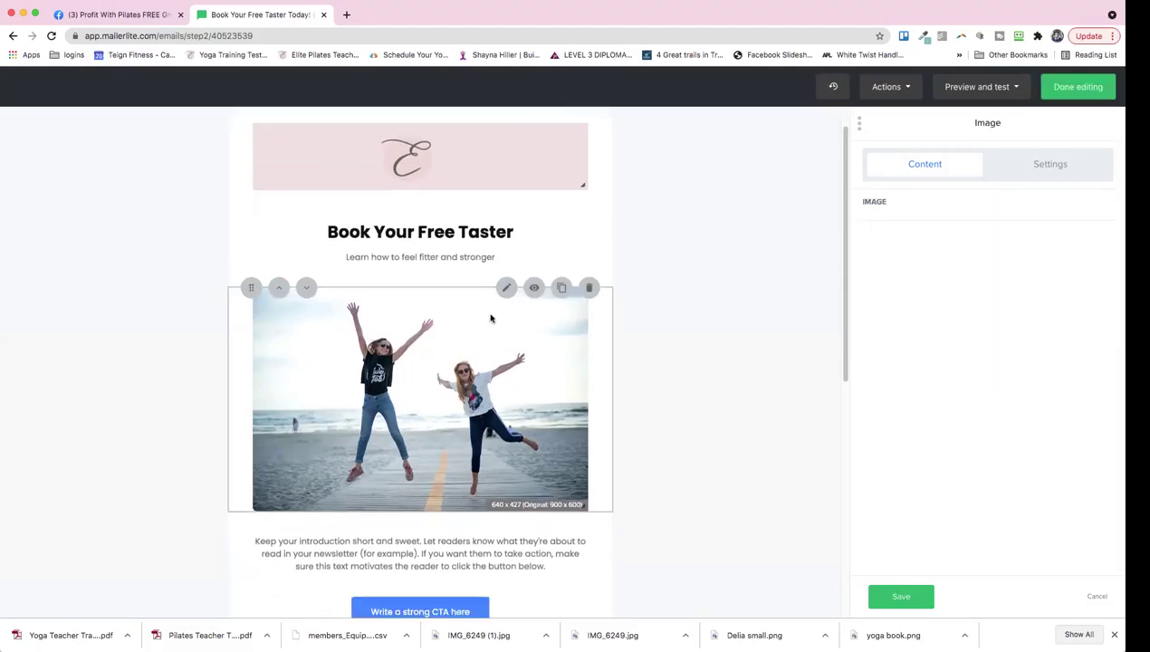
scroll(513, 311, "down", 1)
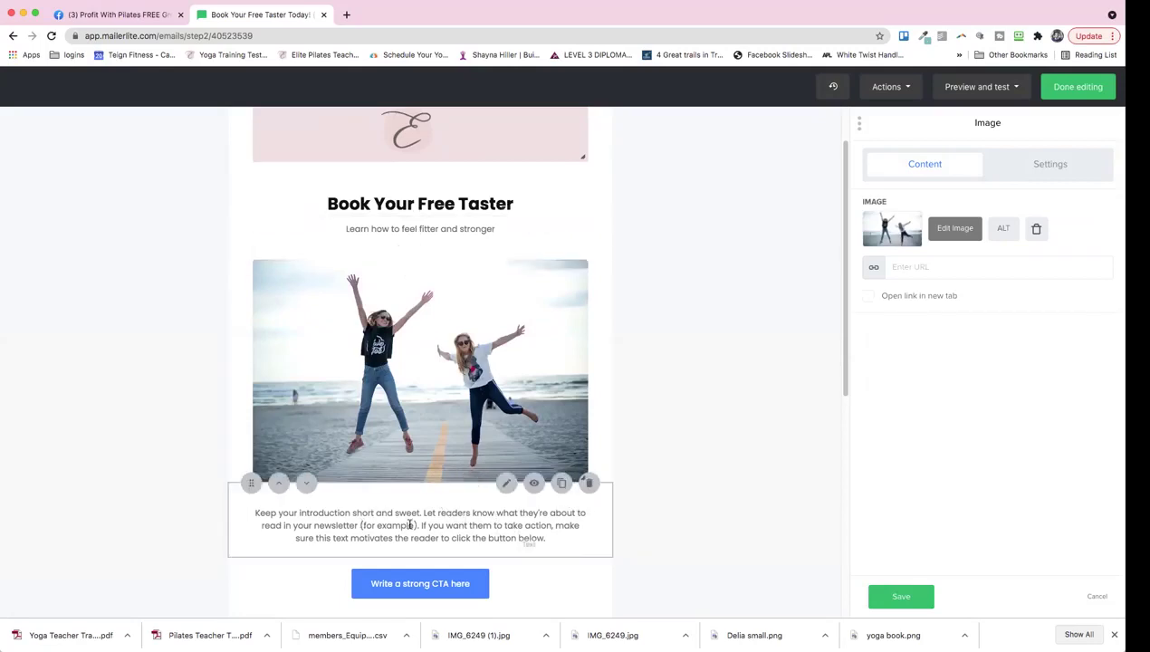
left_click(561, 484)
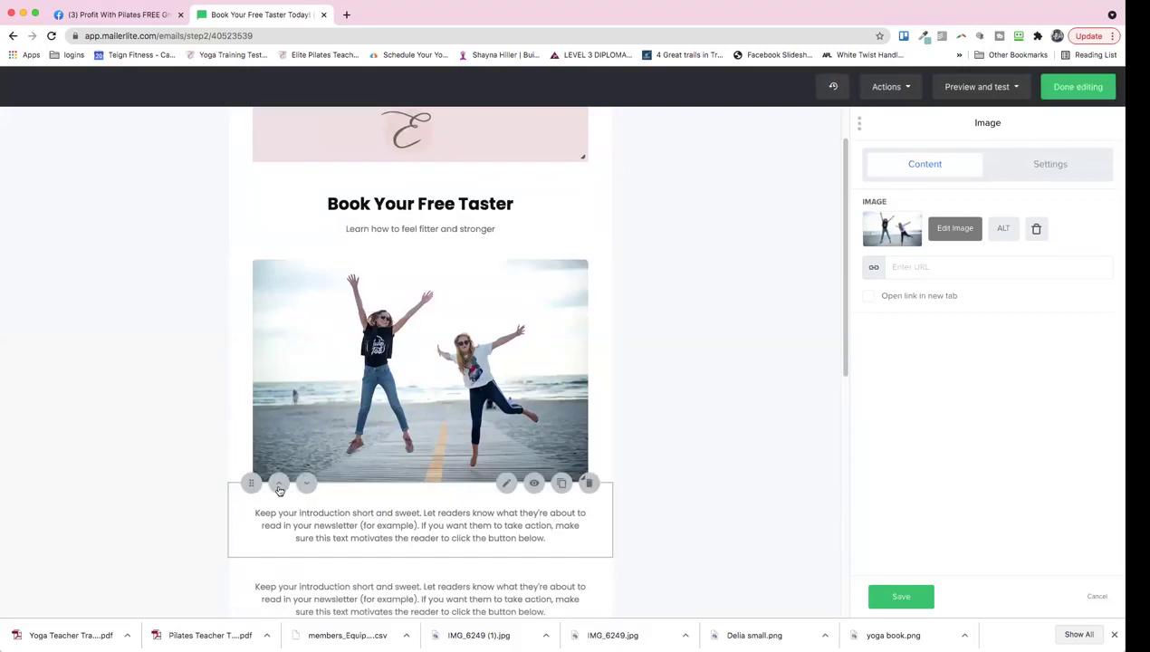
left_click(278, 482)
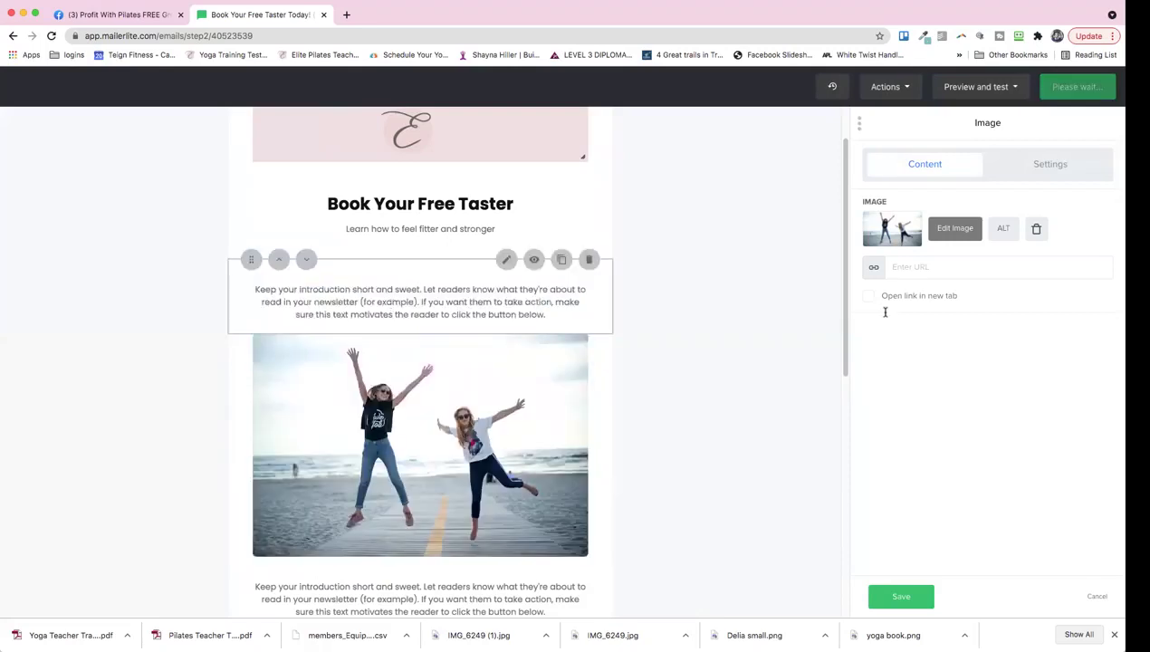
Replace the text block above the photo with left-aligned "Dear", the {$name} variable and the line "tahnk you for jongin ddffjdfj"
left_click(409, 281)
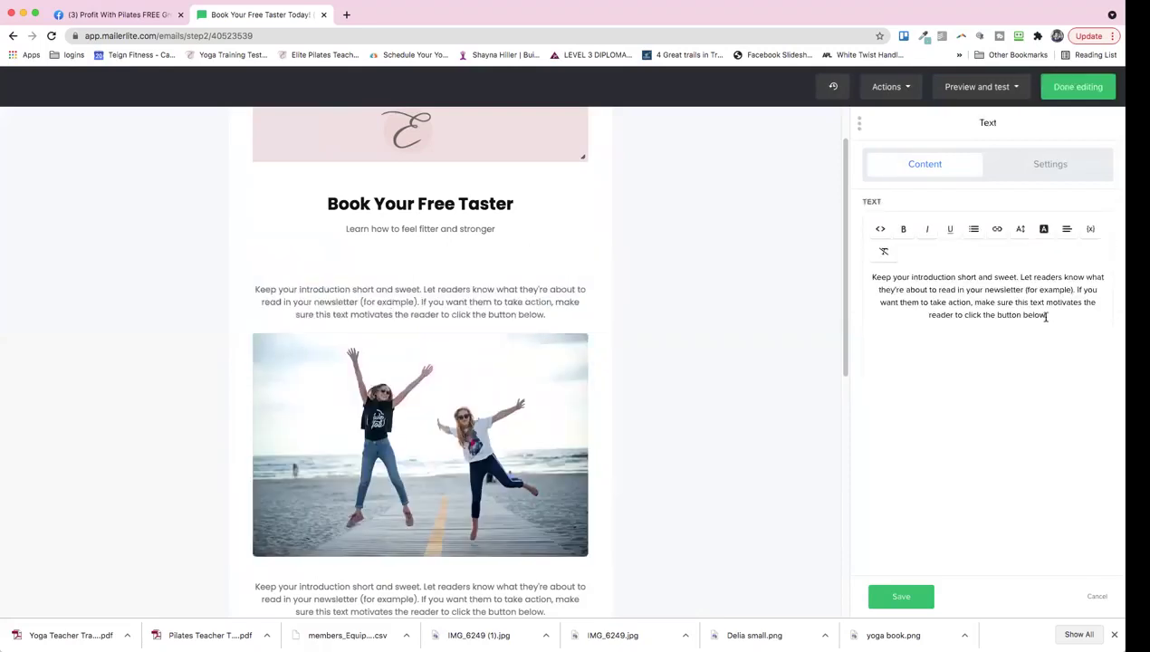
left_click_drag(1048, 316, 856, 282)
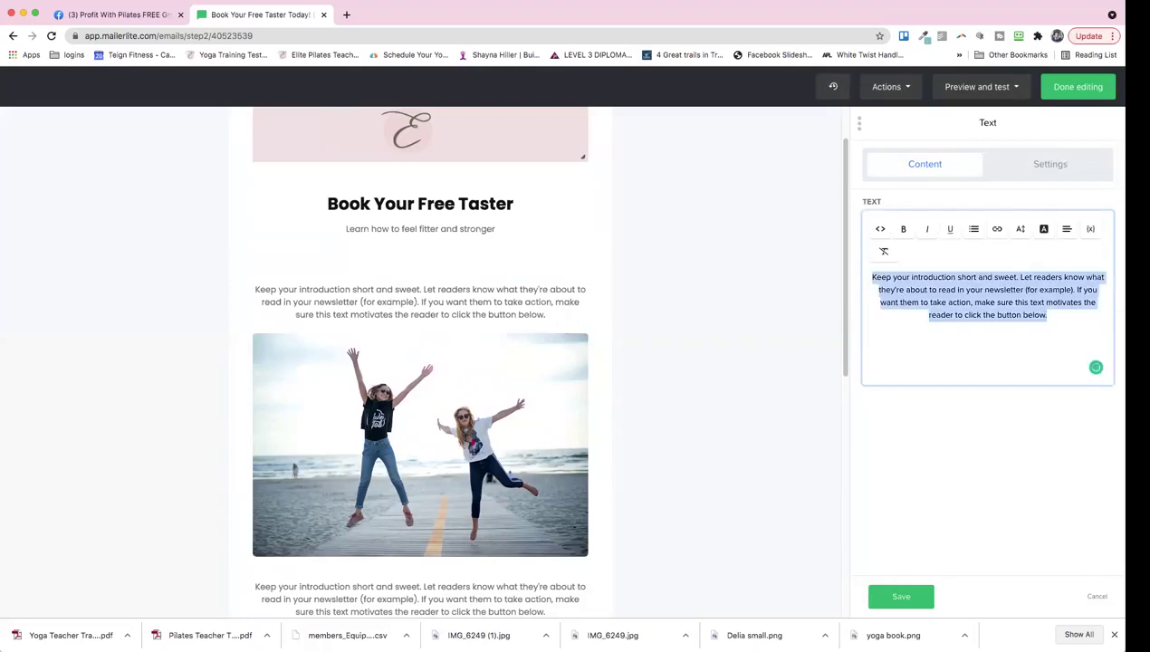
type("Dear")
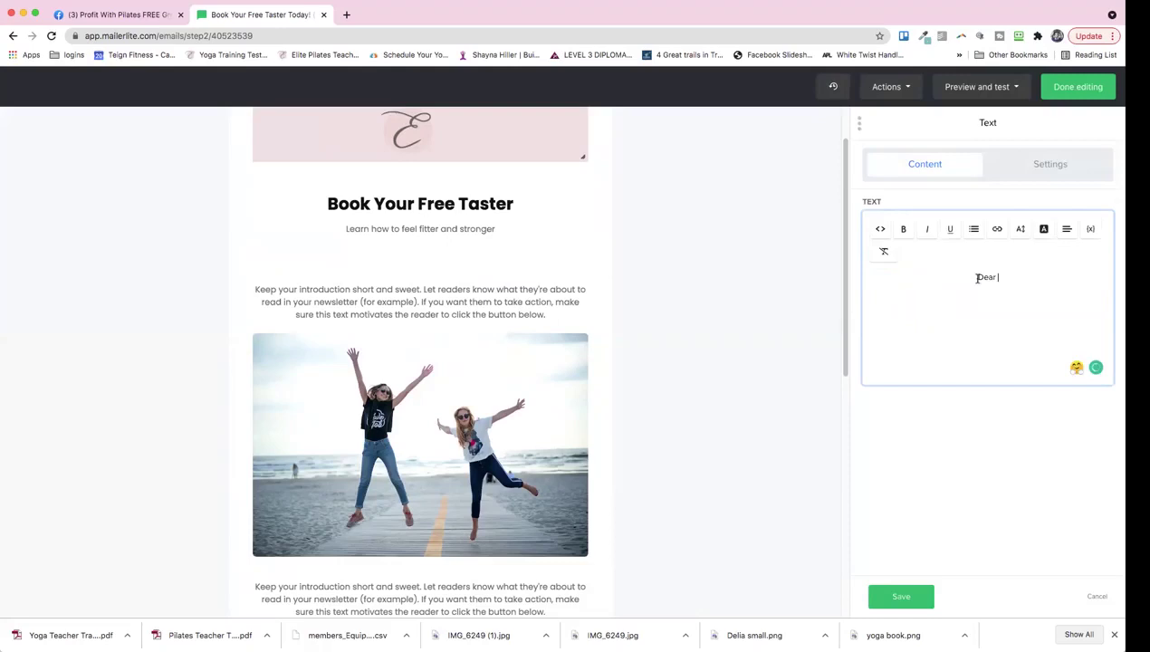
left_click(1066, 229)
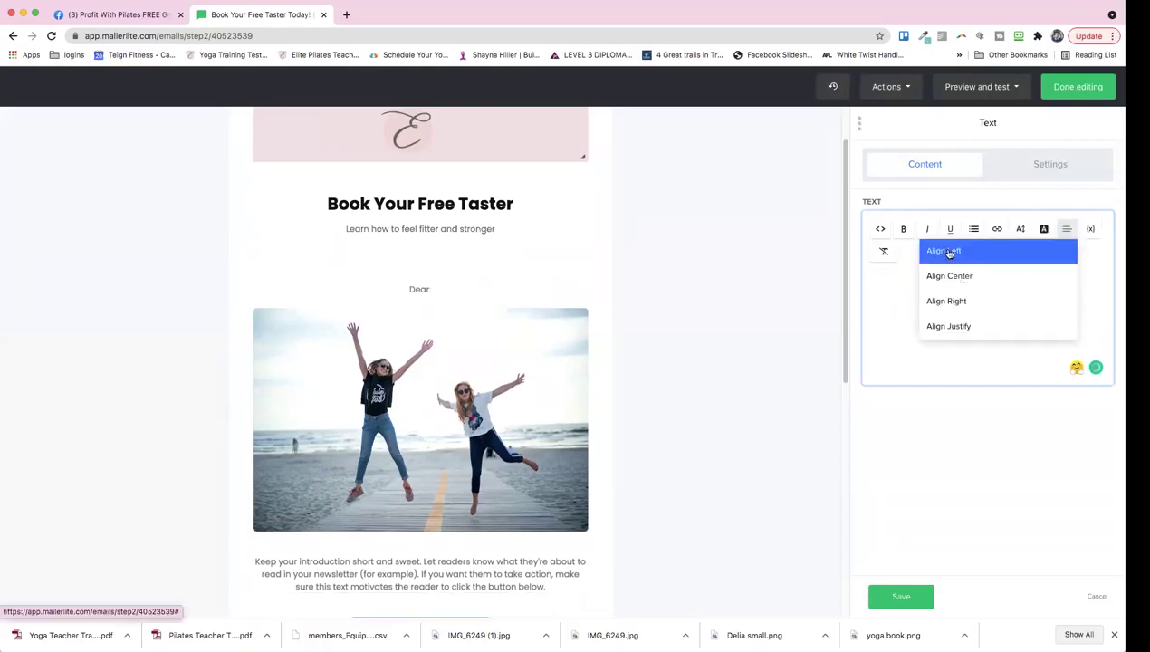
left_click(896, 276)
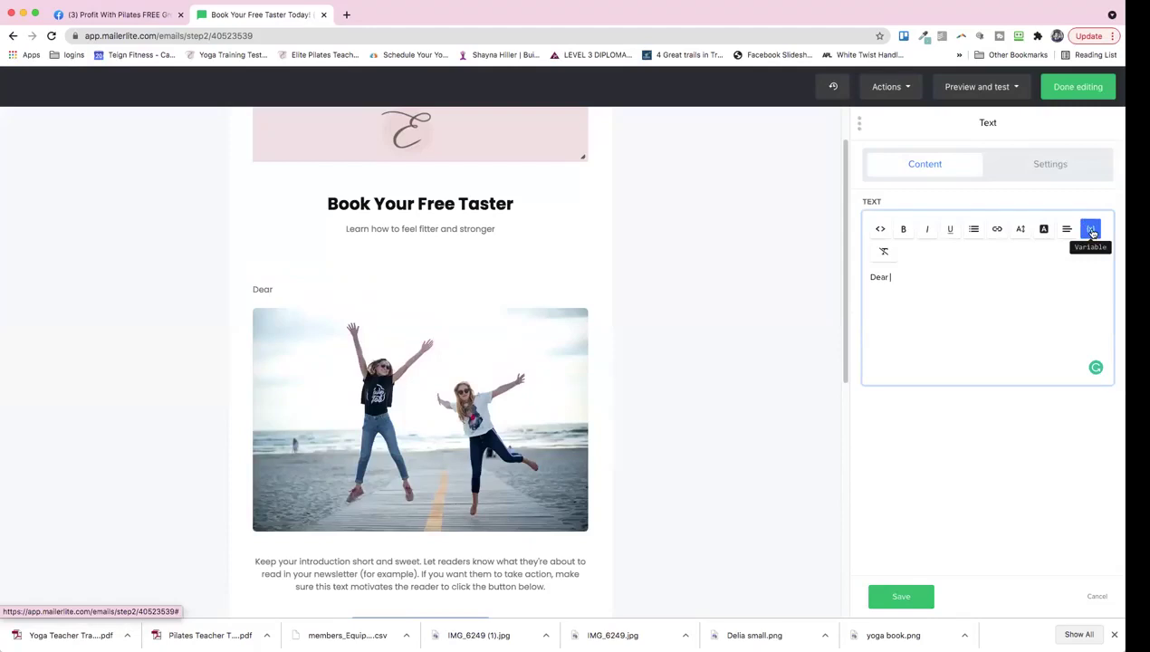
left_click(1091, 231)
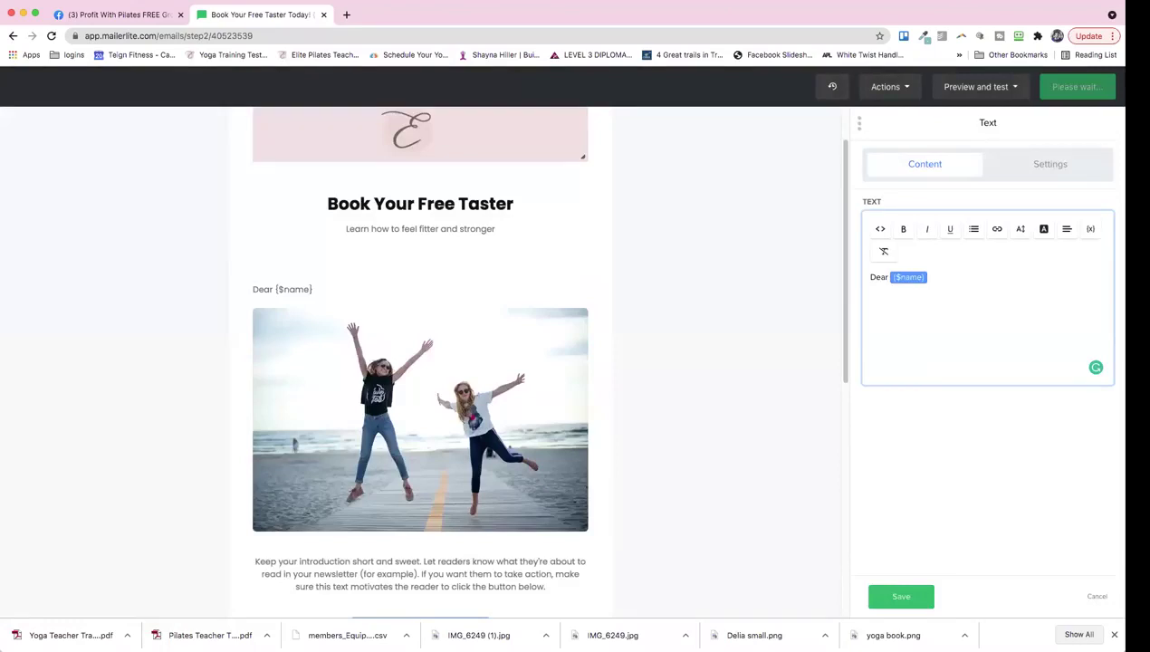
type("tahnk yo")
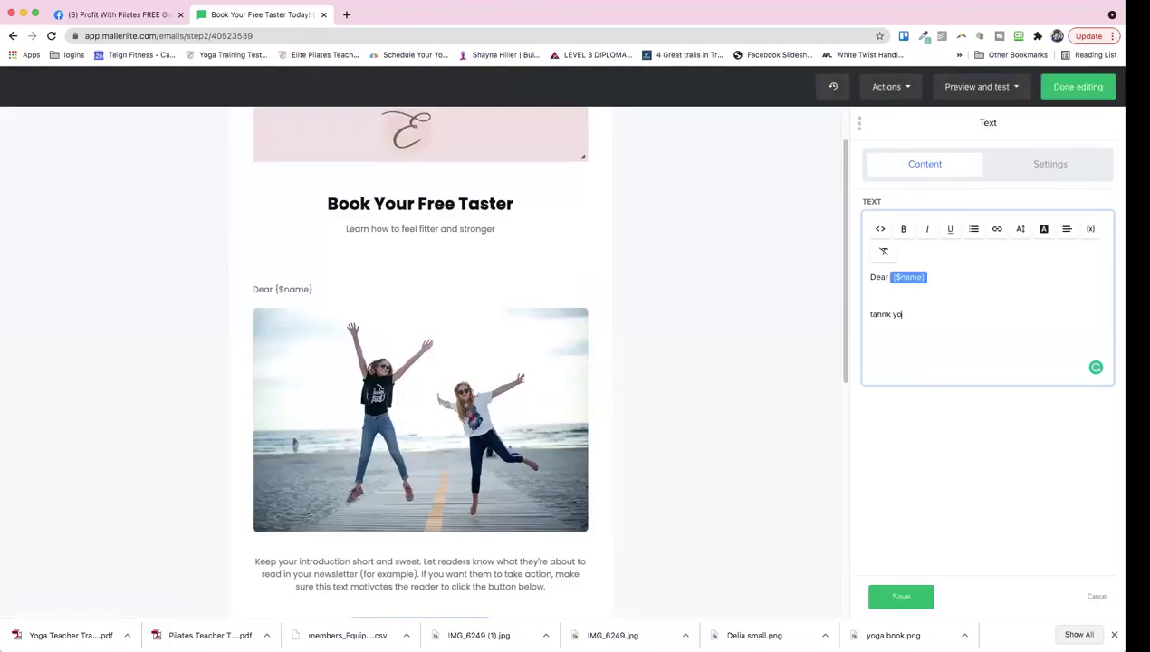
type("u for jongin ddffjdfj")
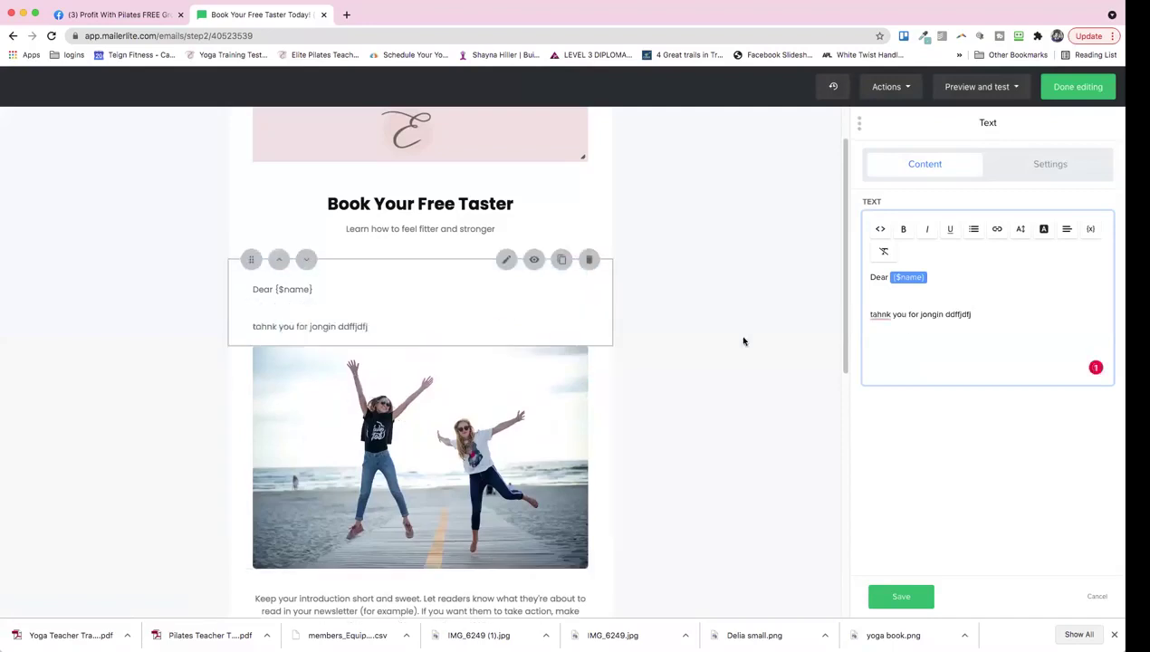
Adjust the blank lines between the "Dear {$name}" greeting and the thank-you line to widen the gap
left_click(887, 295)
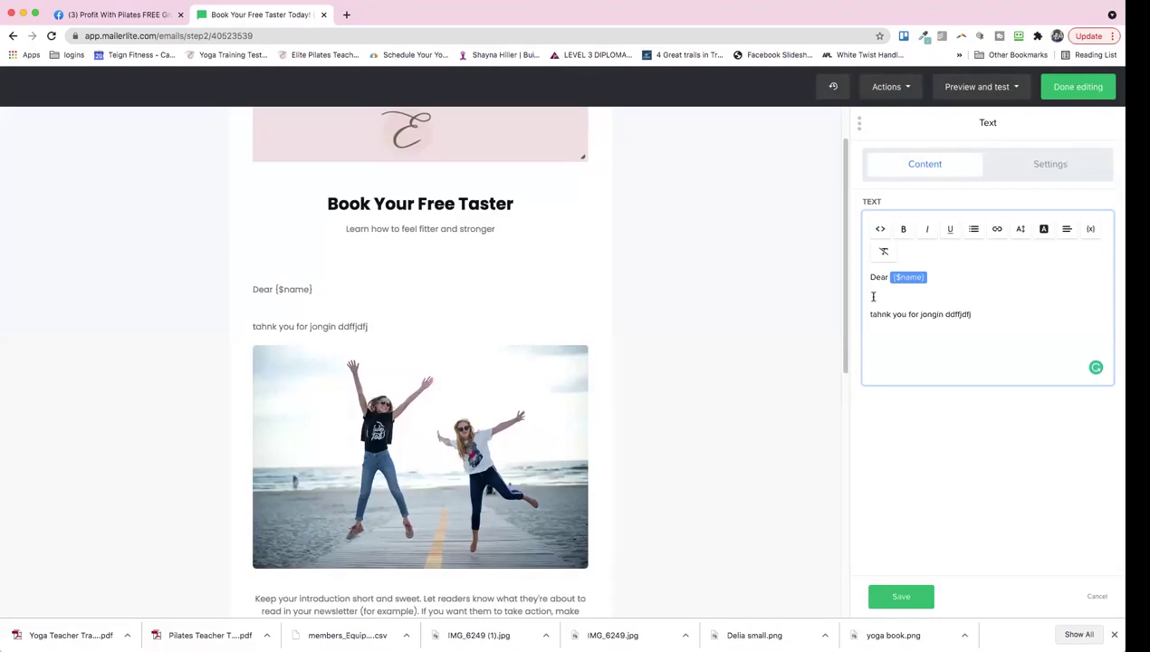
key("Return")
key("Return")
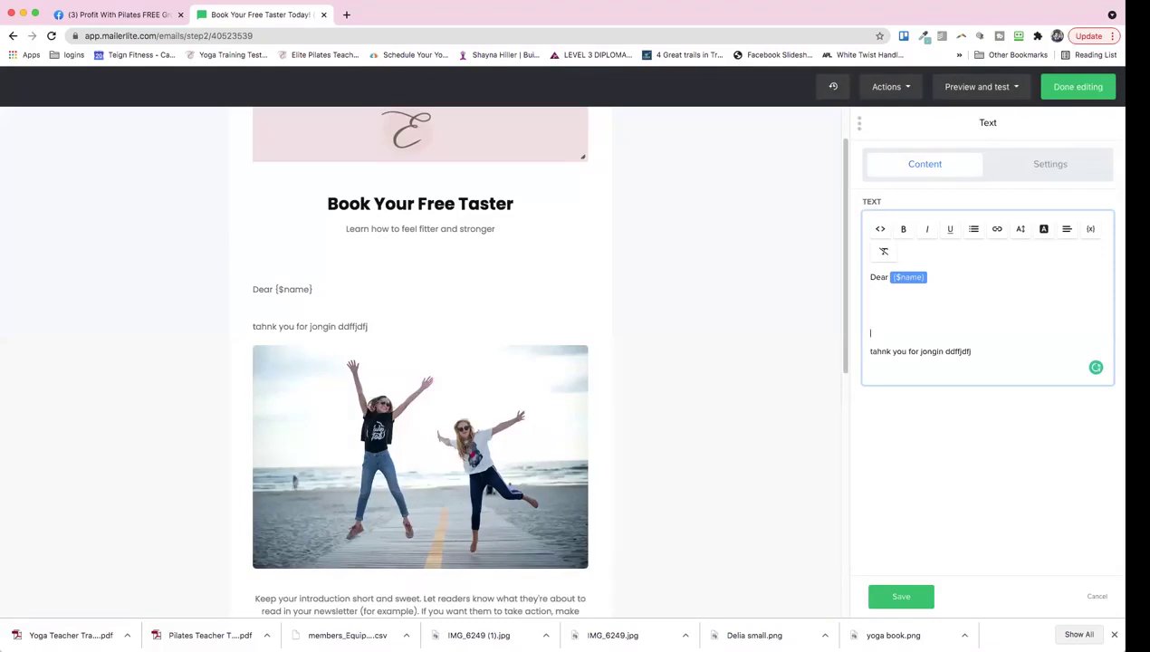
key("Return")
key("Return")
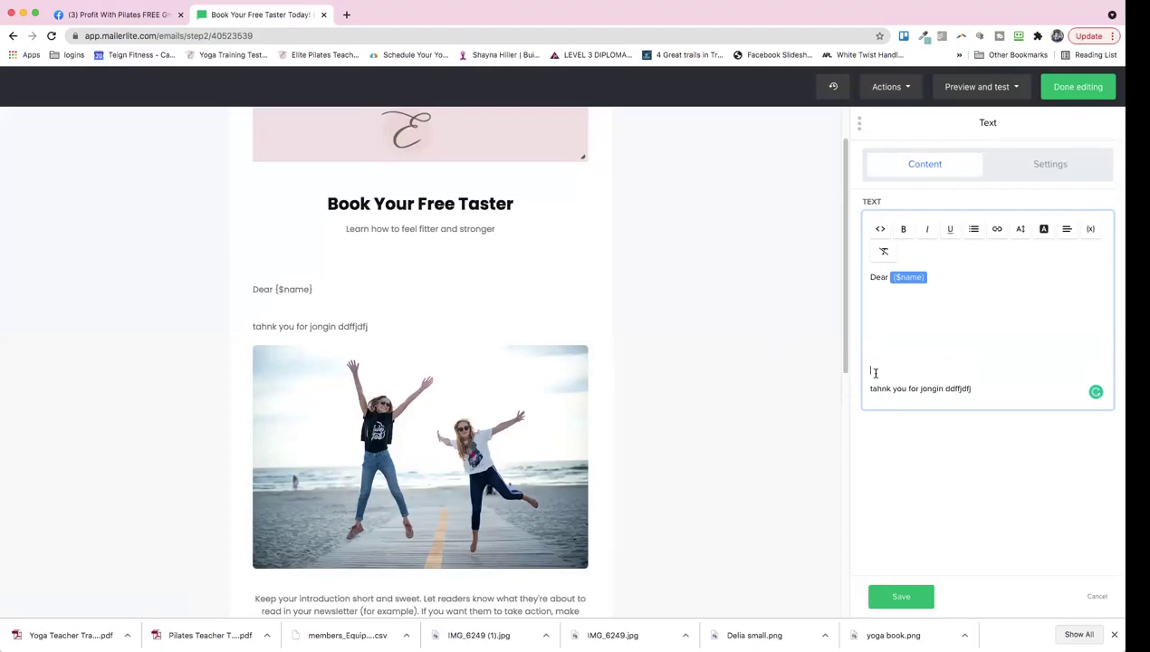
key("BackSpace")
key("BackSpace")
key("BackSpace")
key("BackSpace")
key("BackSpace")
key("BackSpace")
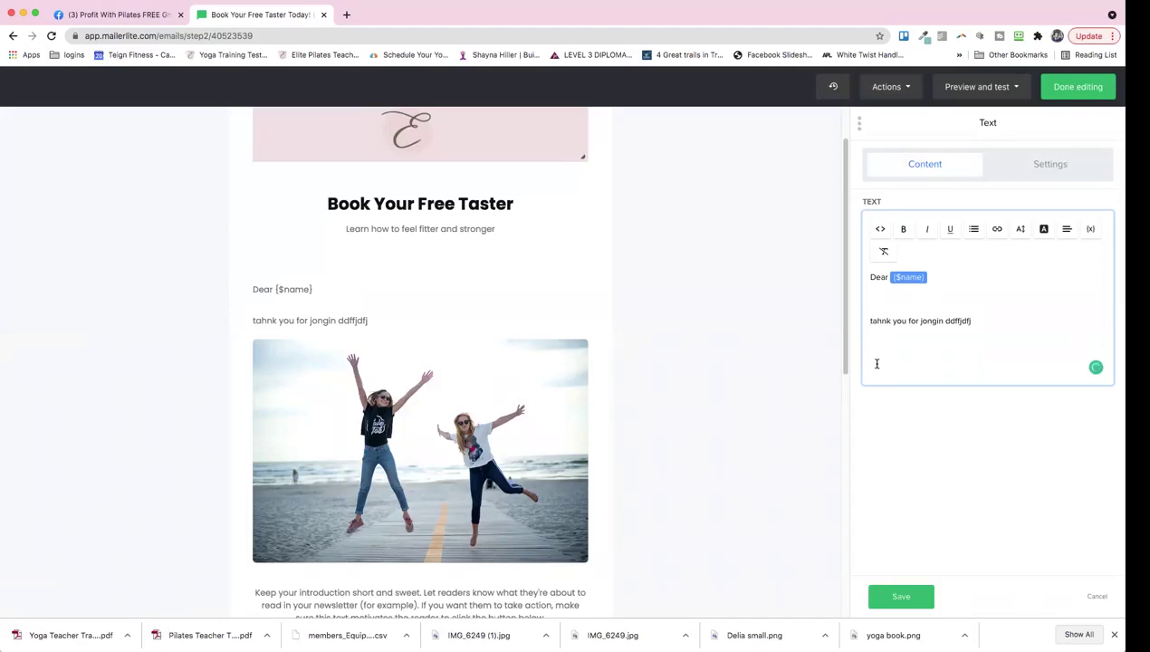
left_click(1077, 86)
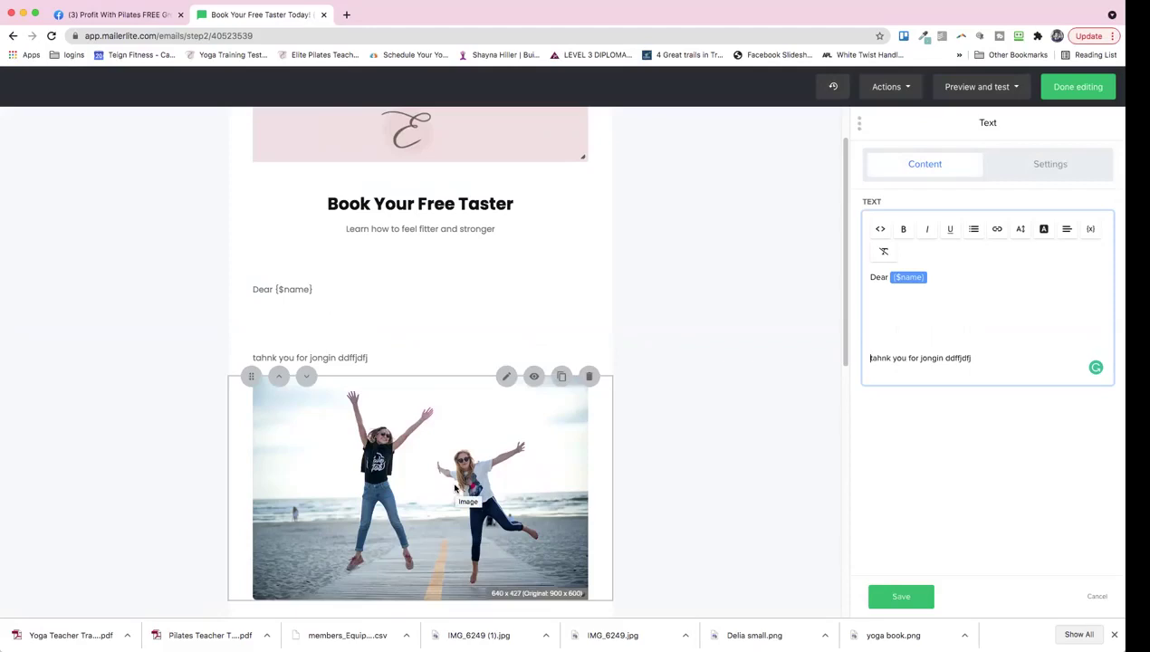
Remove the beach photo from the image block and replace it with the black-and-white seated stretch picture from the file manager
scroll(456, 489, "down", 1)
scroll(455, 488, "down", 5)
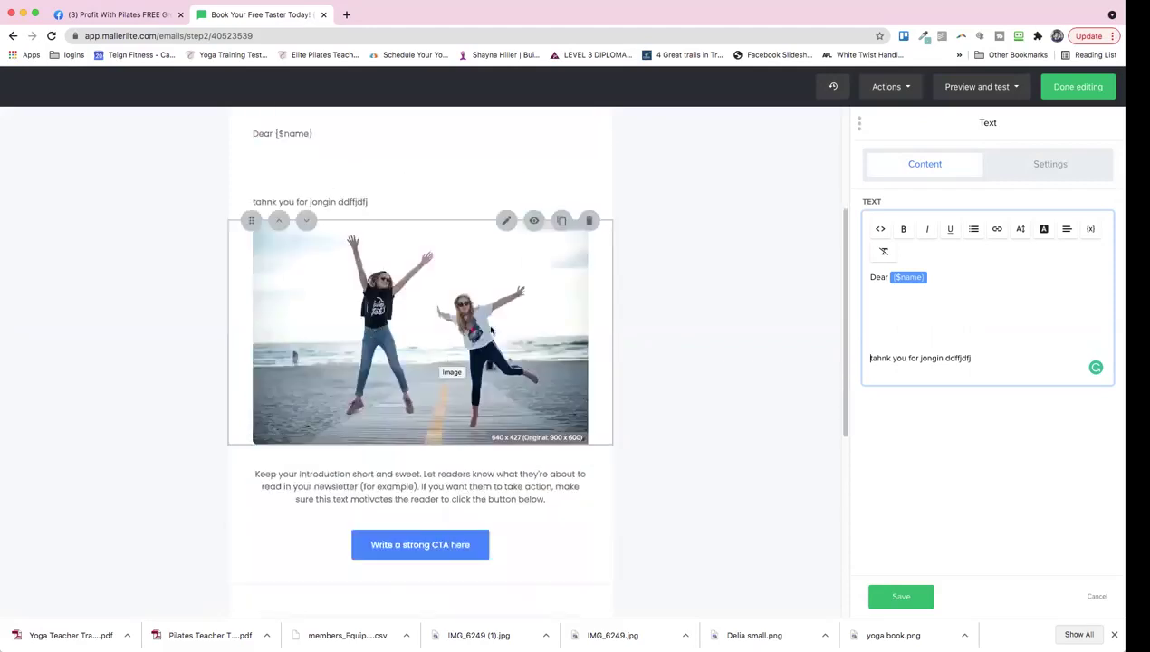
left_click(492, 330)
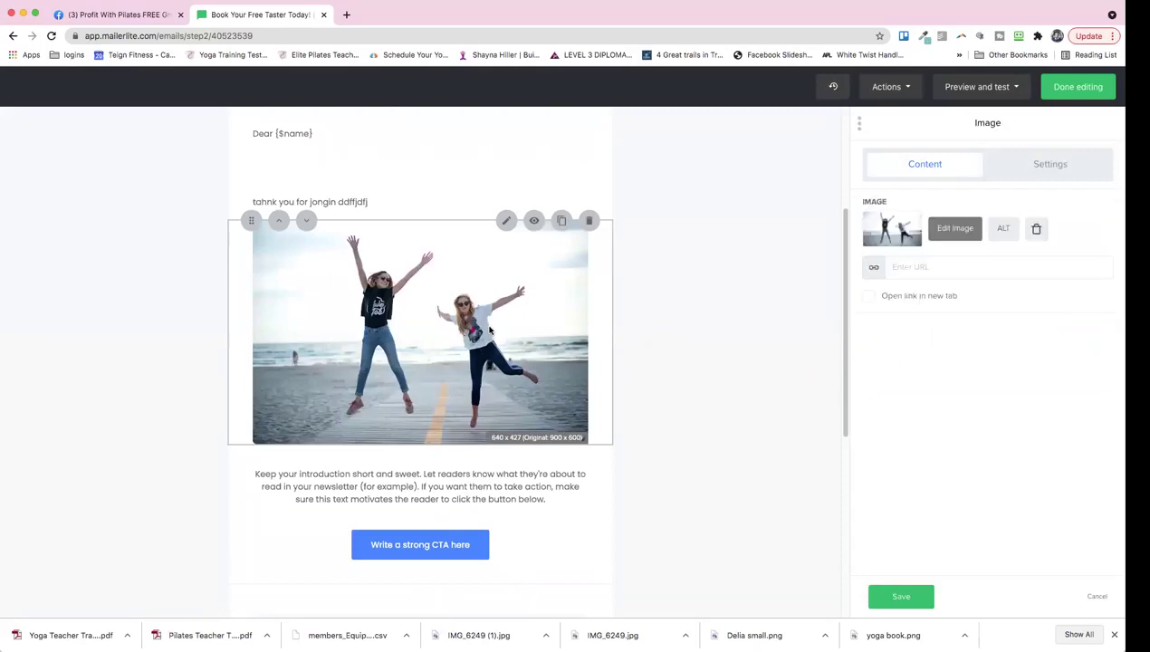
left_click(1037, 232)
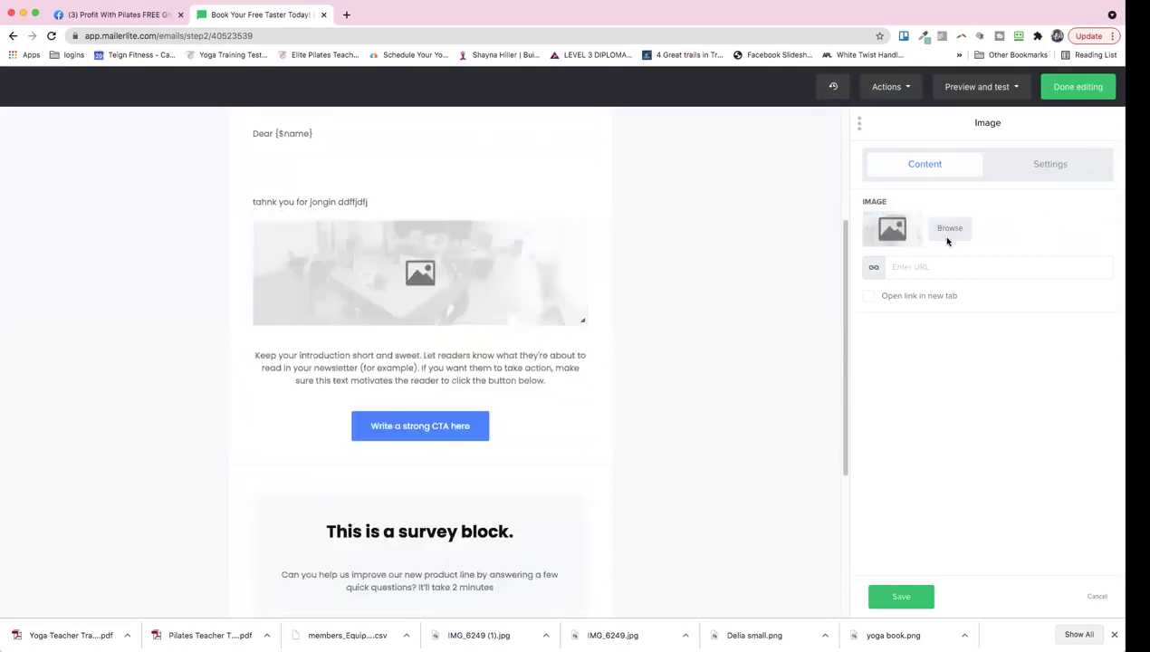
left_click(950, 234)
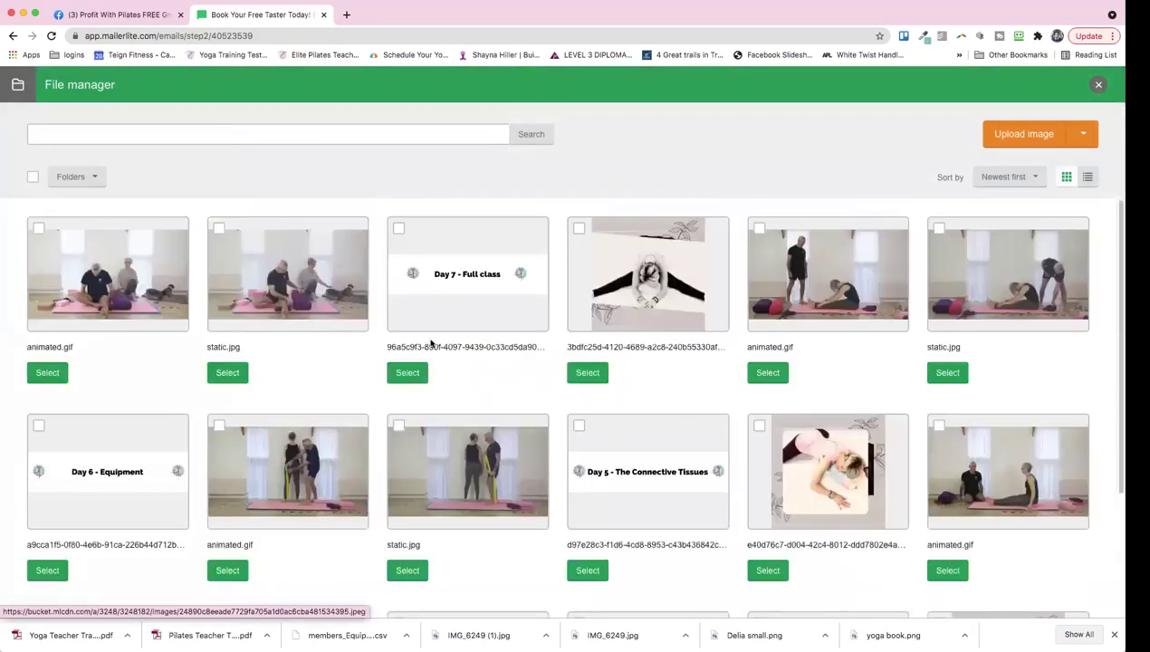
left_click(580, 229)
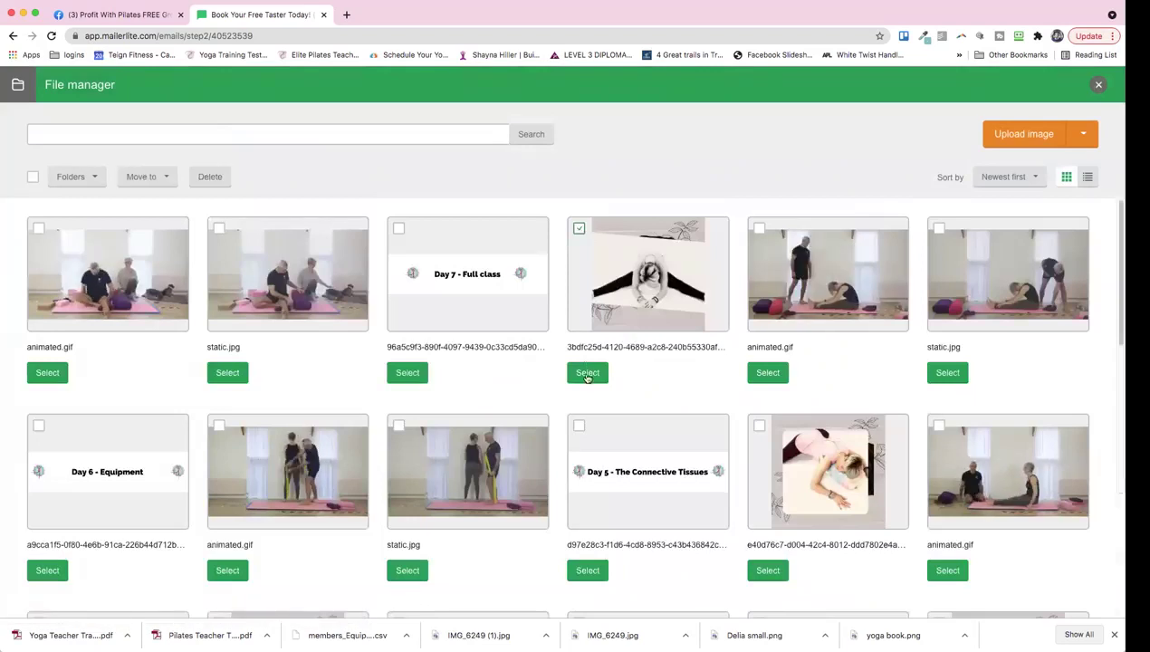
left_click(587, 374)
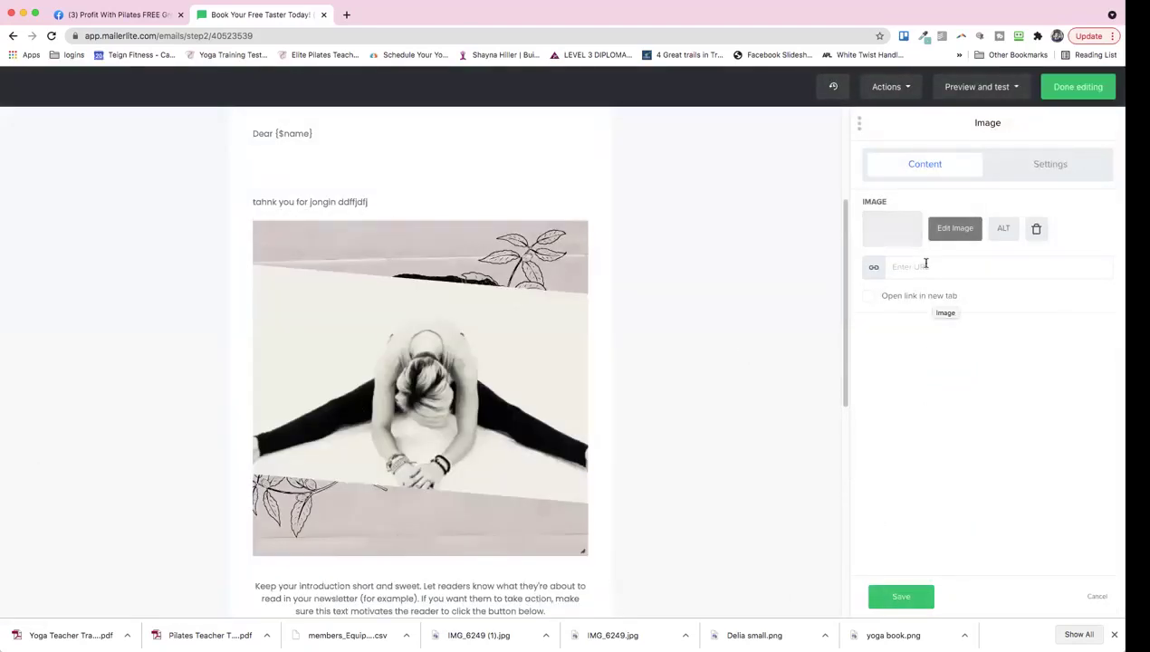
Set the stretch image's link to open in a new tab, leaving its URL empty
left_click(925, 265)
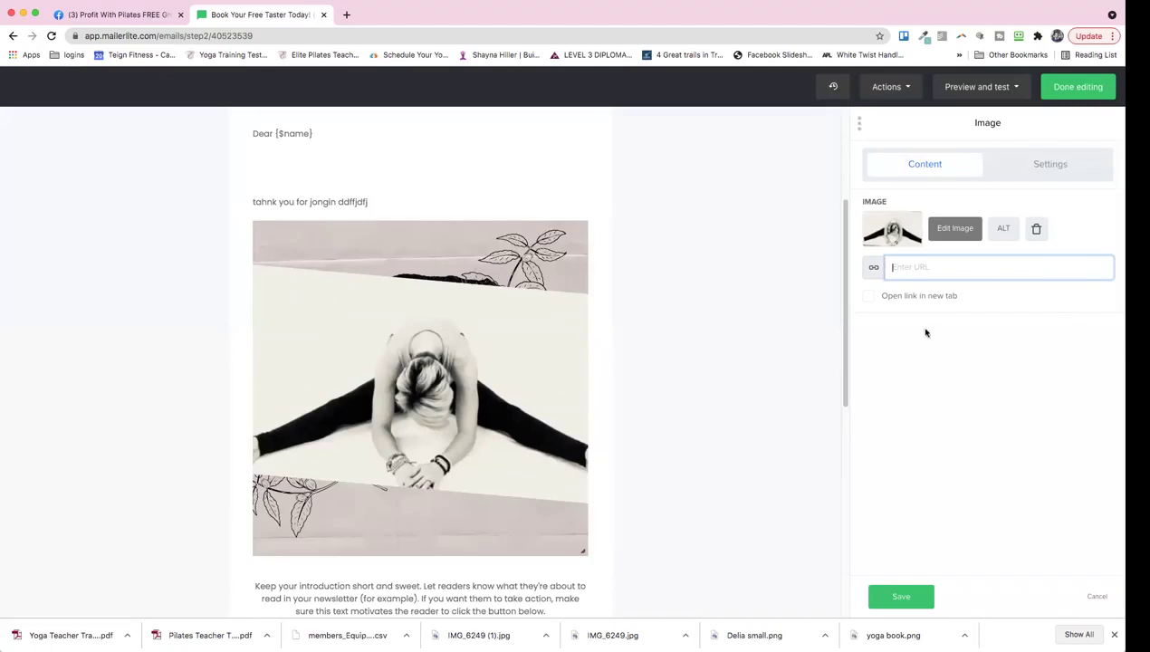
key("Tab")
key("space")
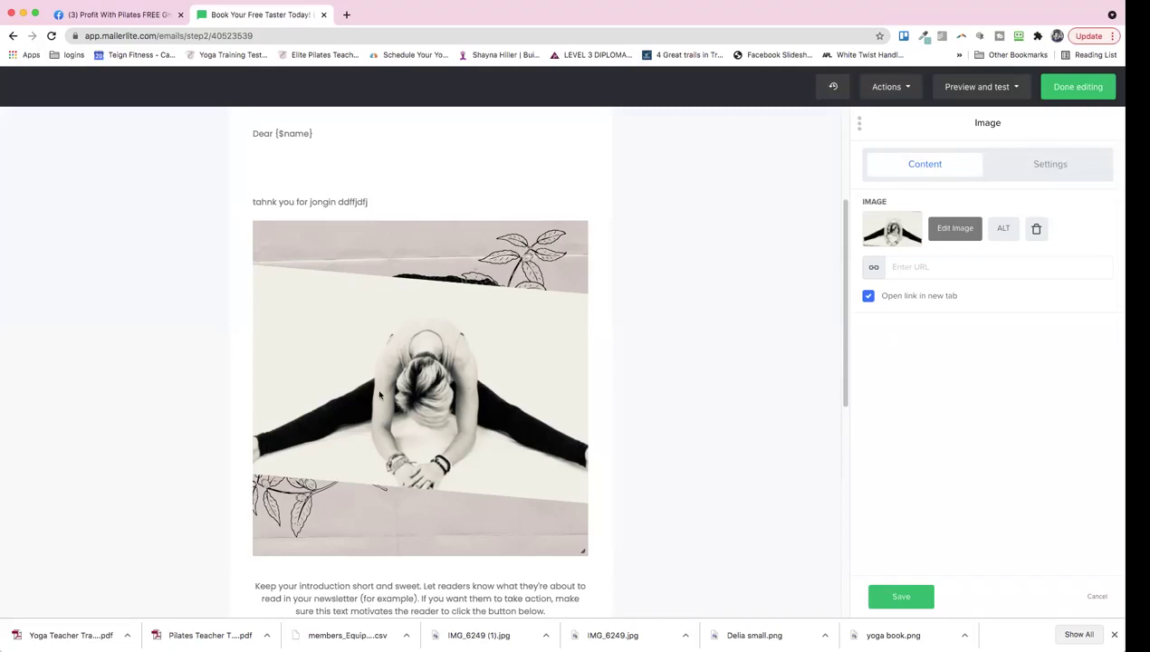
Replace the text below the image with left-aligned "We look forward to hearing from you soon!" and a "Kind REgard" sign-off with the sender's first name
scroll(428, 355, "down", 5)
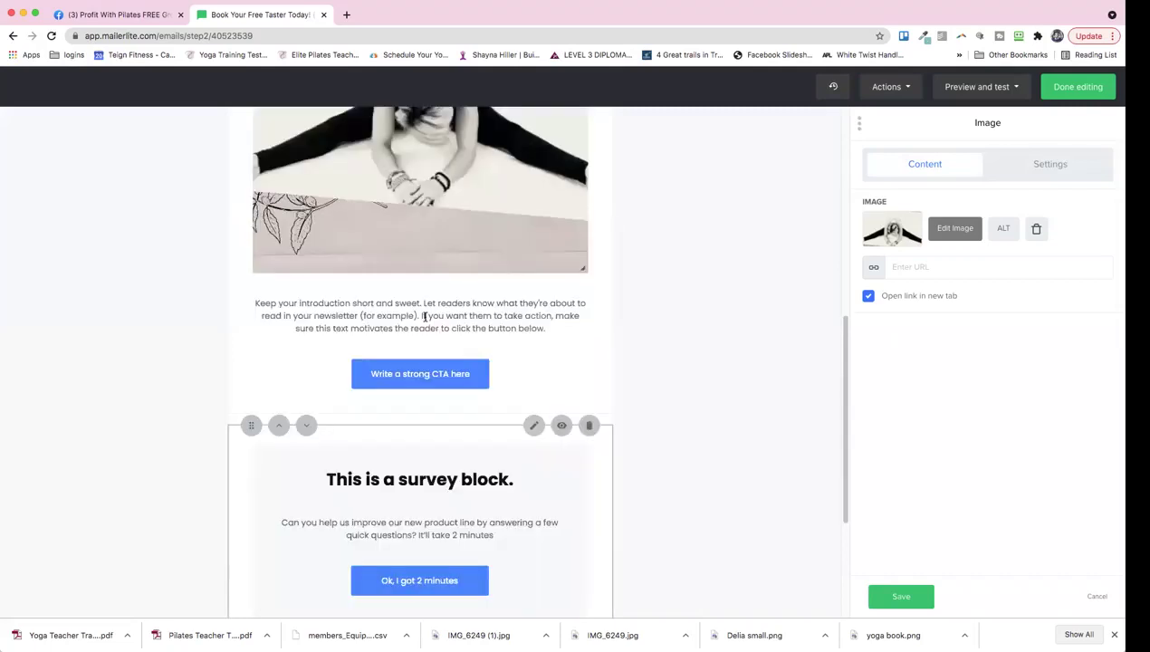
left_click(547, 330)
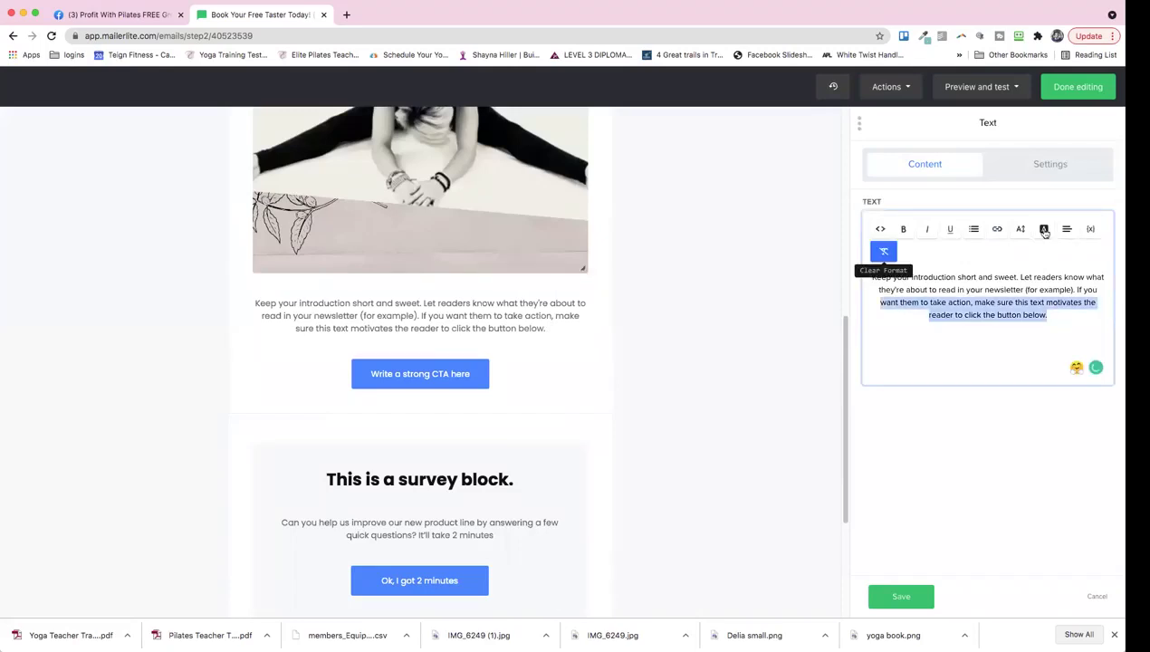
left_click(1048, 315)
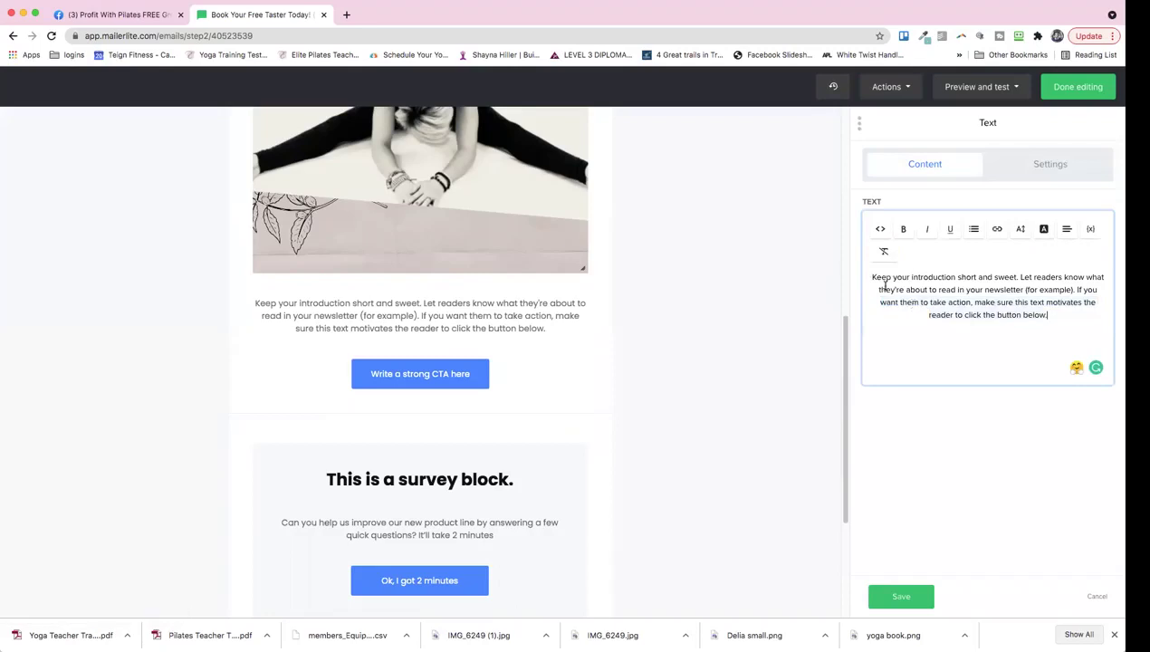
left_click(871, 276, "shift")
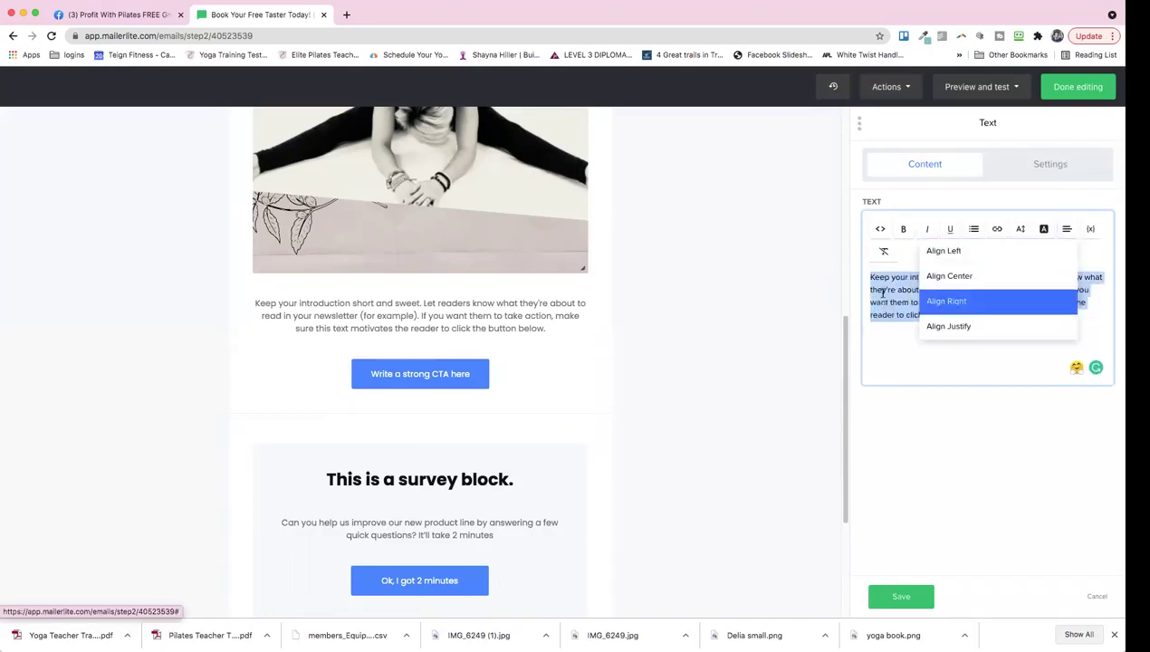
type("We")
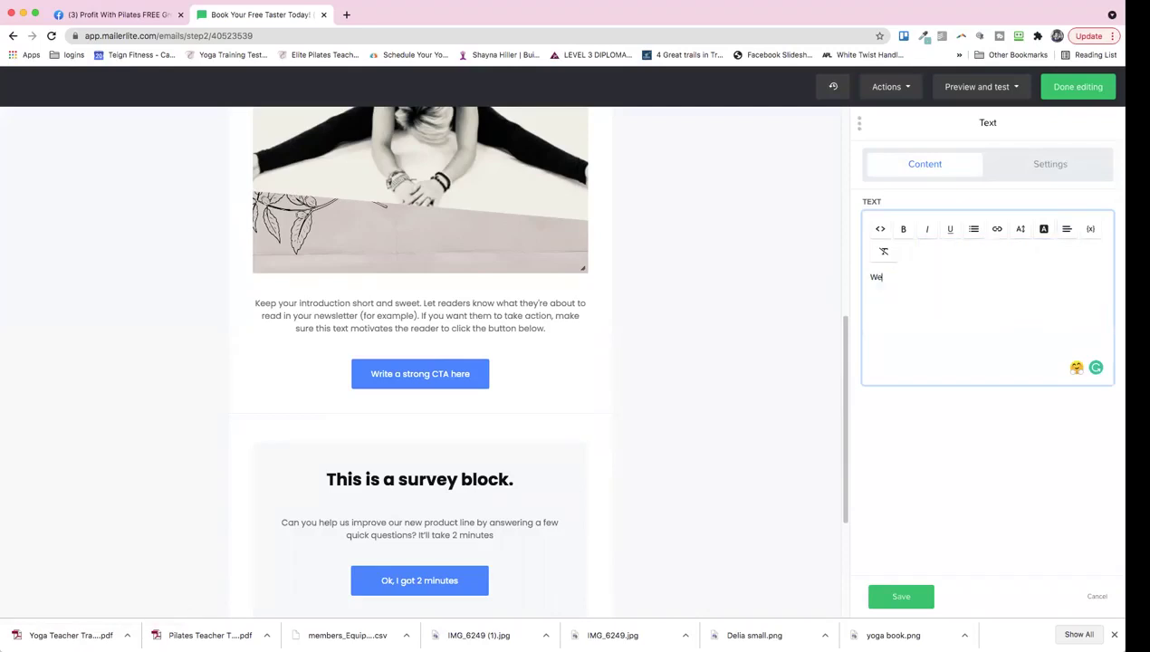
type(" look forwa")
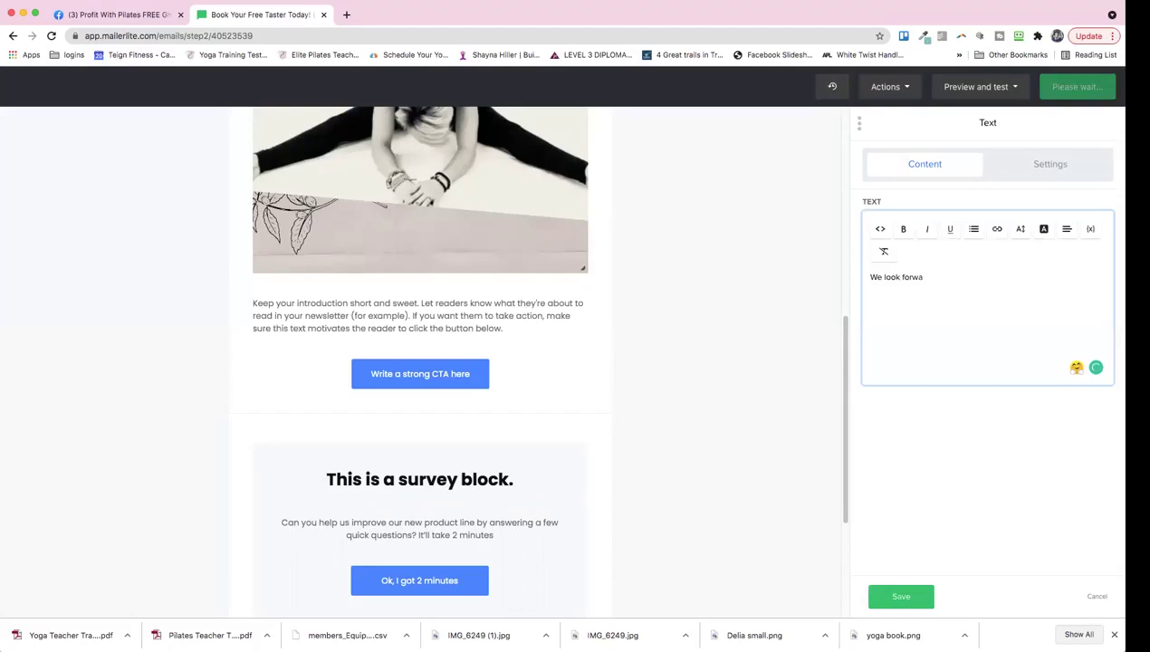
type("rd")
type("to hearing from you soon!   Kind REgard Tanja")
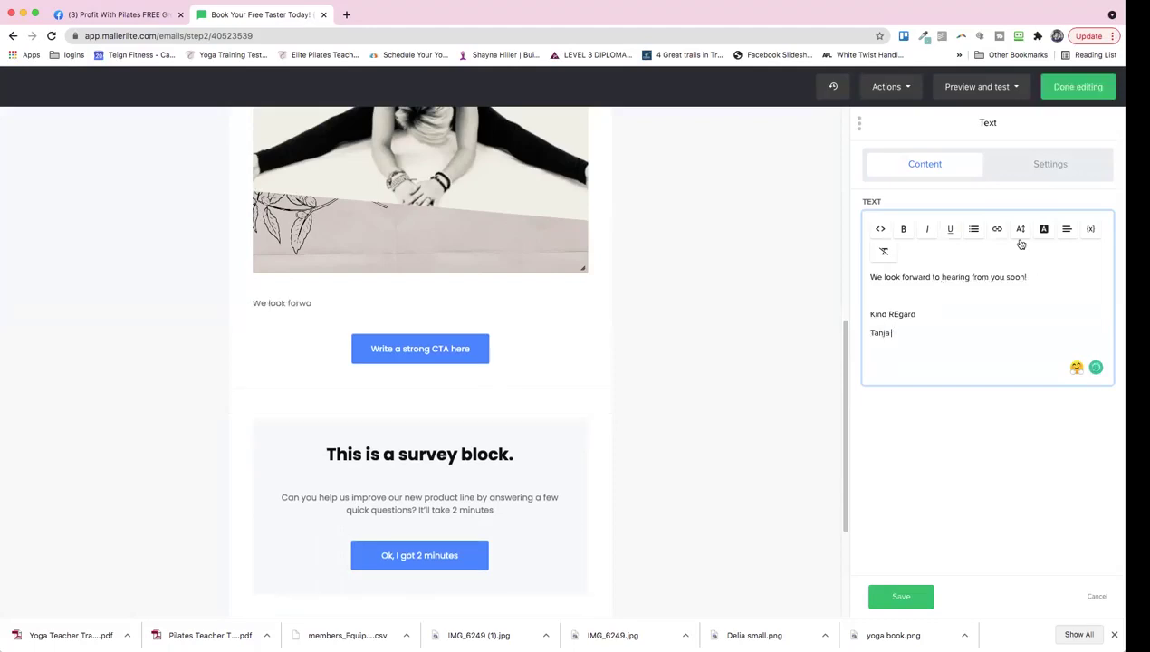
Format all of the closing text in red, bold and italic, and delete the call-to-action button and survey blocks below it
key("ctrl+a")
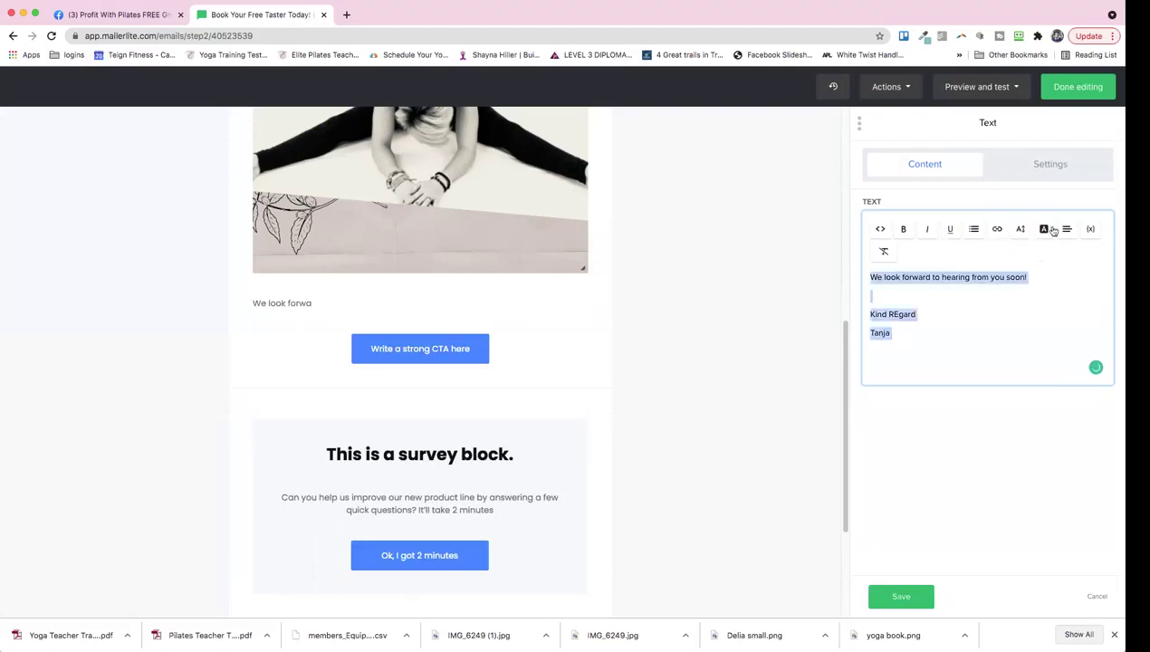
left_click(1043, 230)
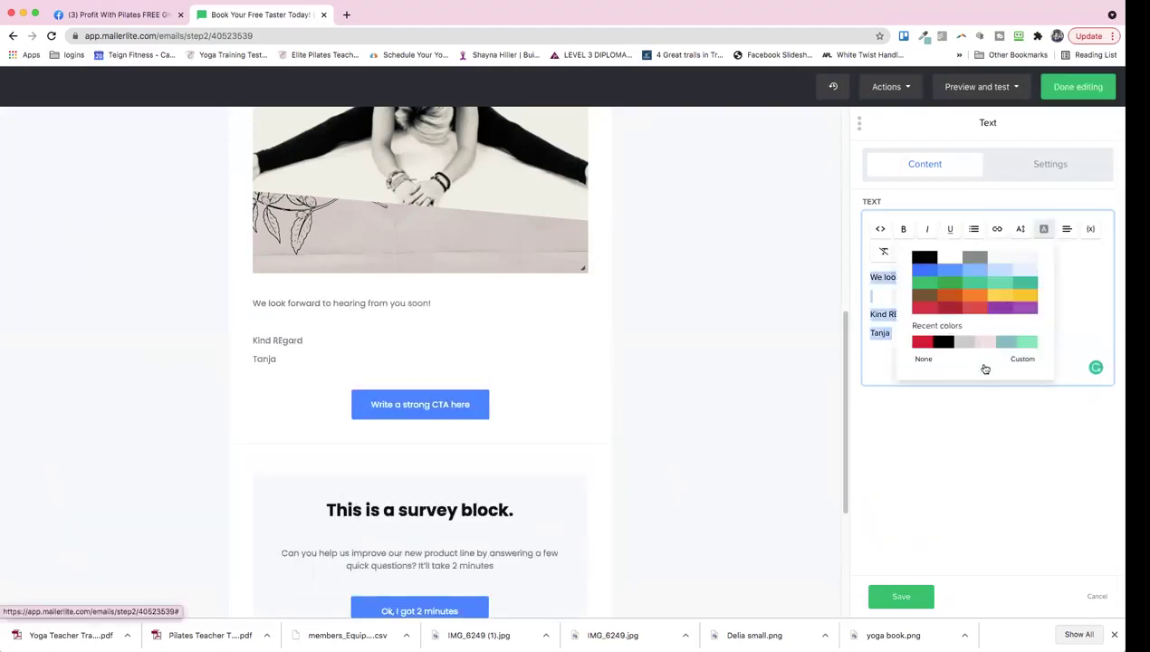
left_click(1025, 259)
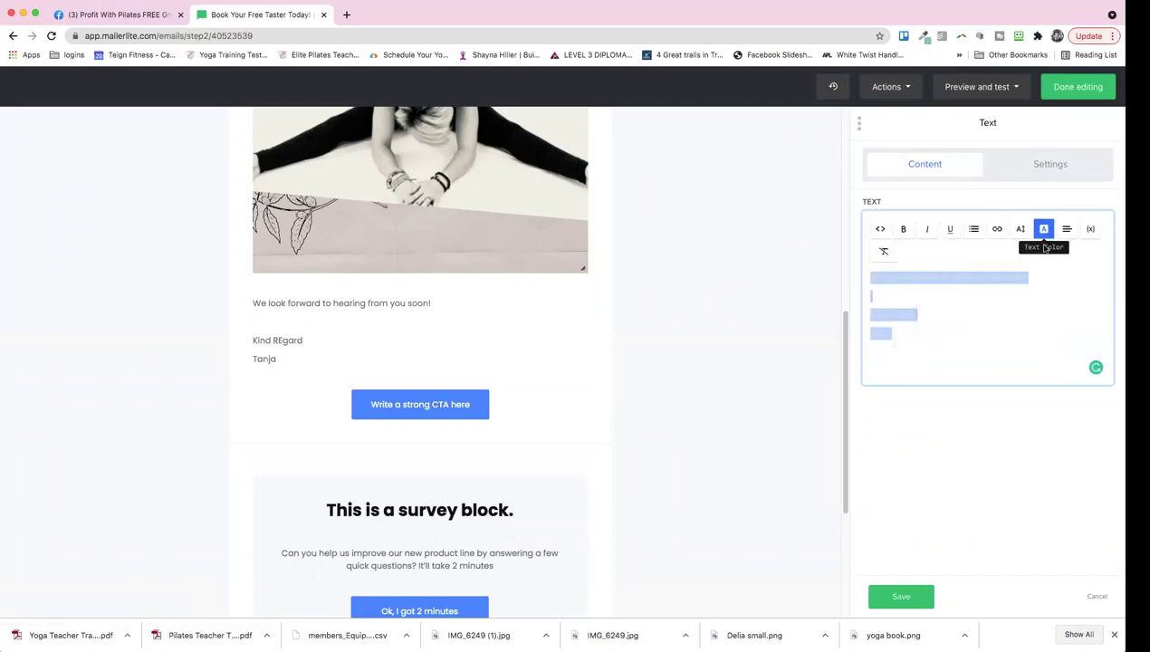
left_click(1043, 229)
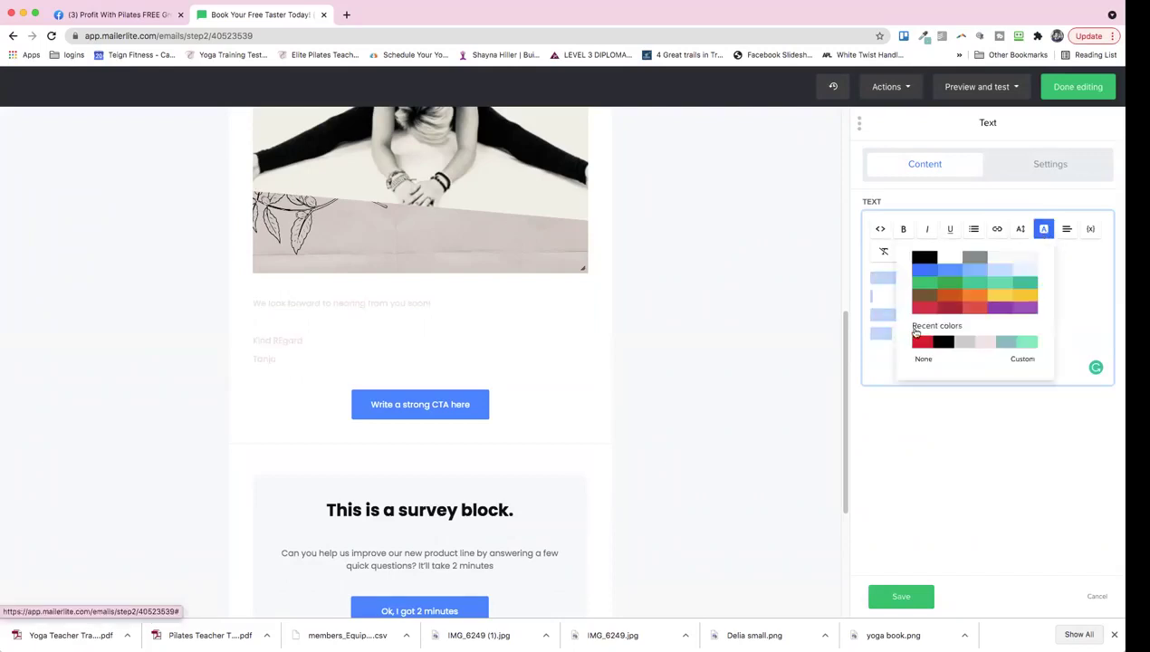
left_click(915, 310)
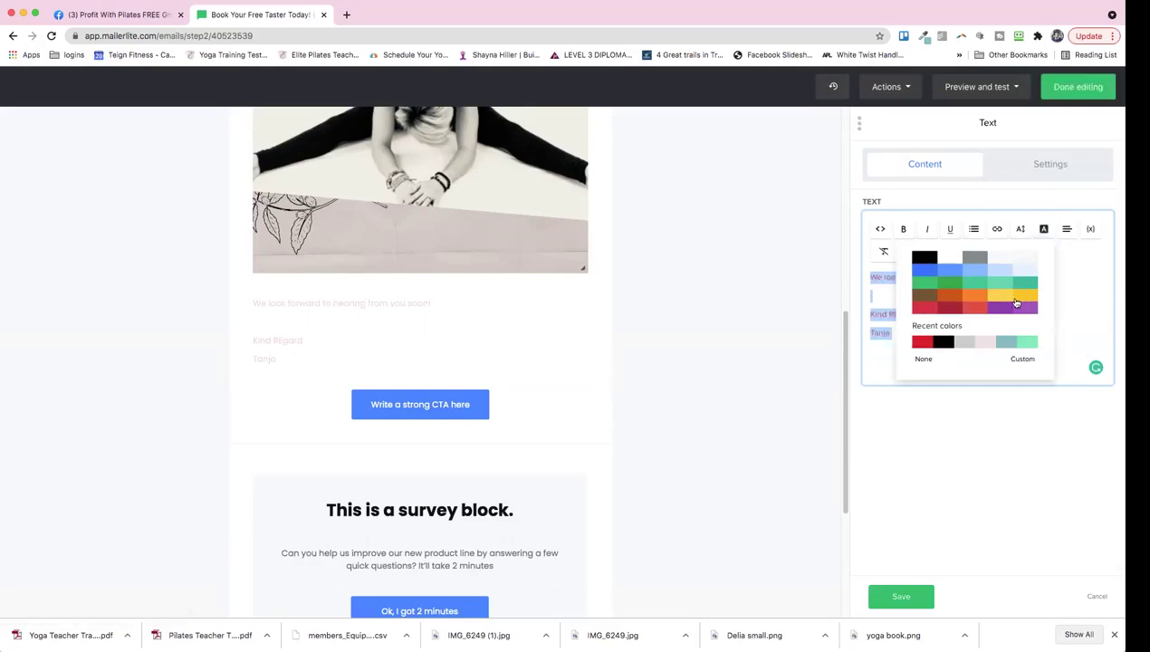
left_click(905, 230)
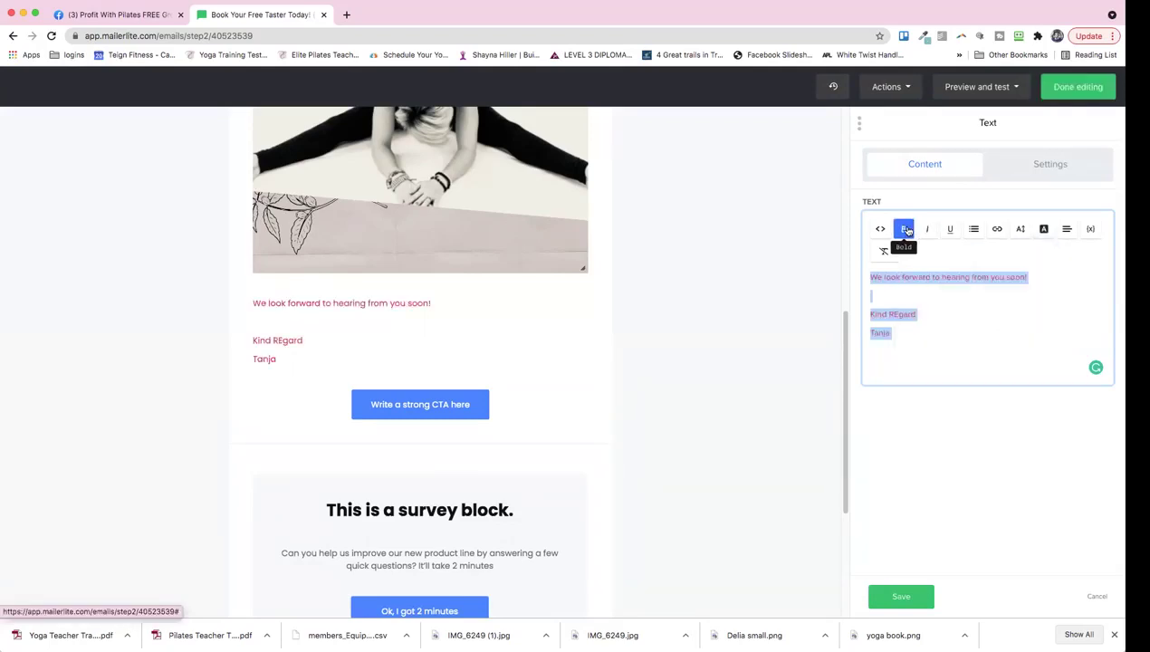
left_click(904, 229)
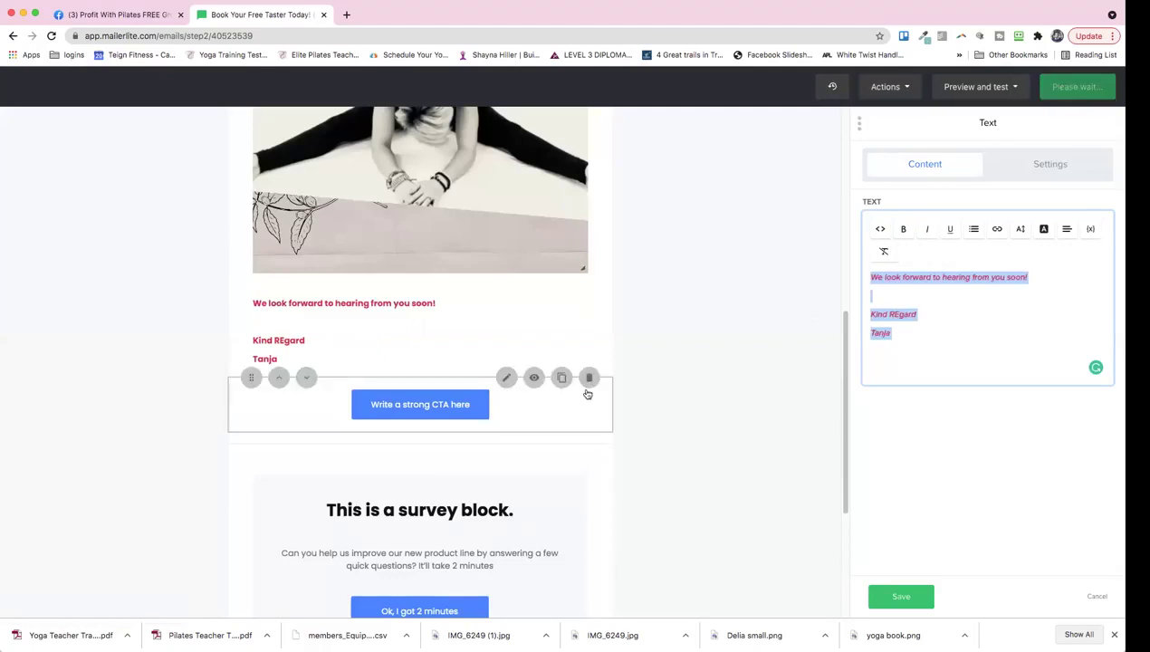
left_click(589, 377)
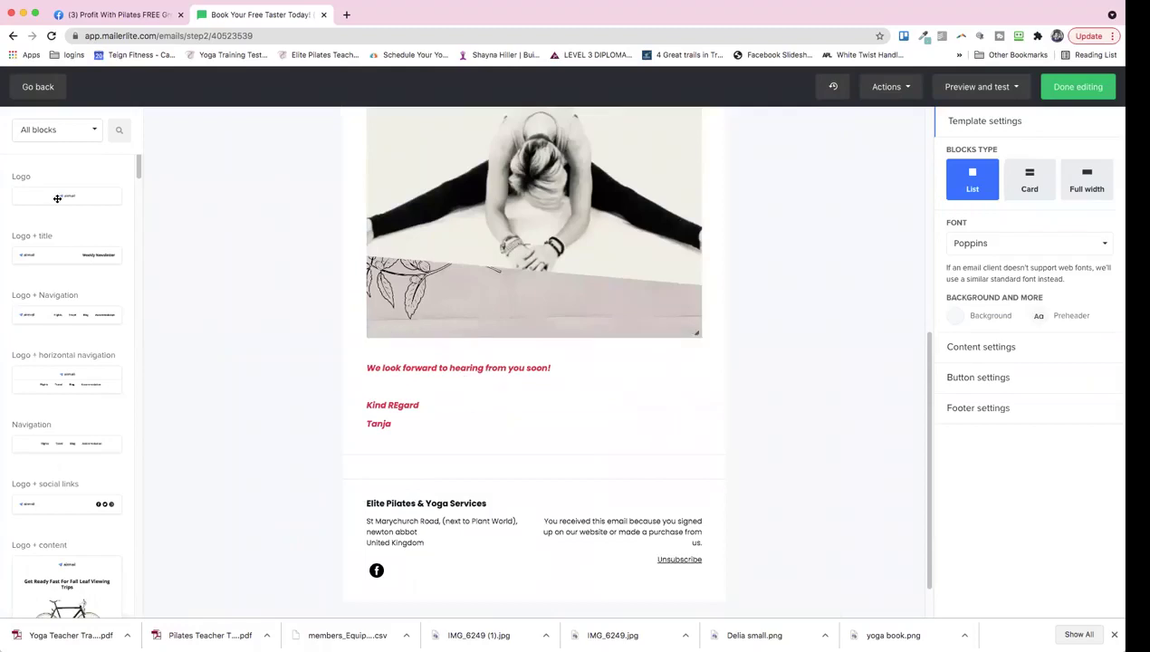
Add a text block from the block library directly below the sign-off
scroll(68, 348, "down", 5)
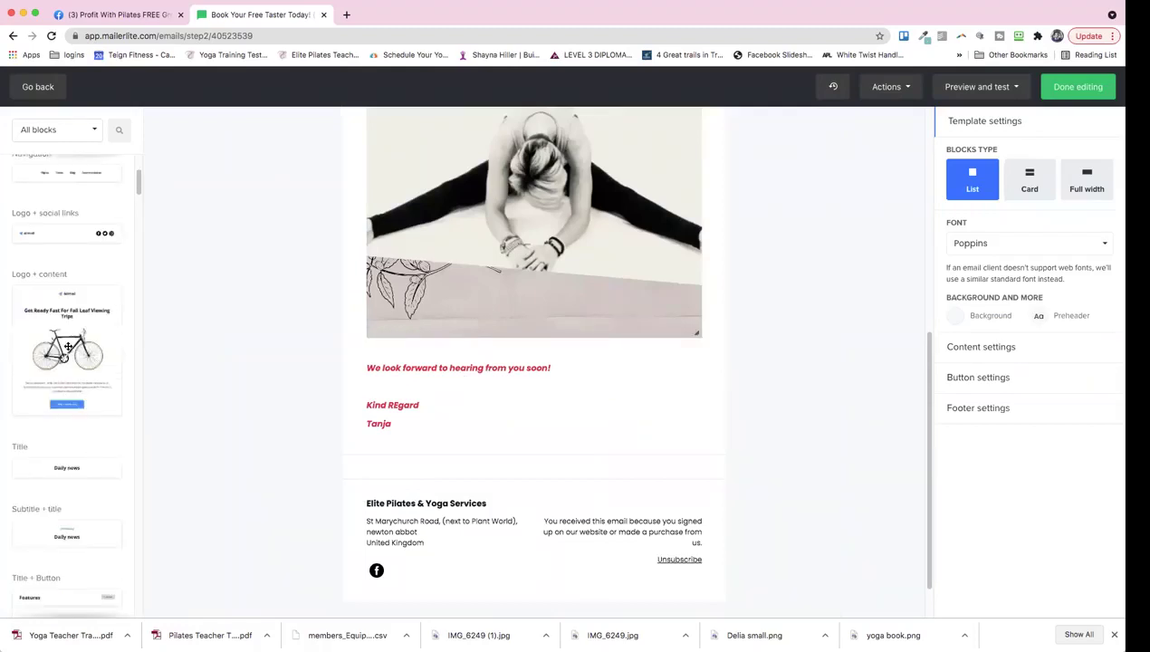
scroll(68, 346, "down", 5)
scroll(72, 271, "down", 2)
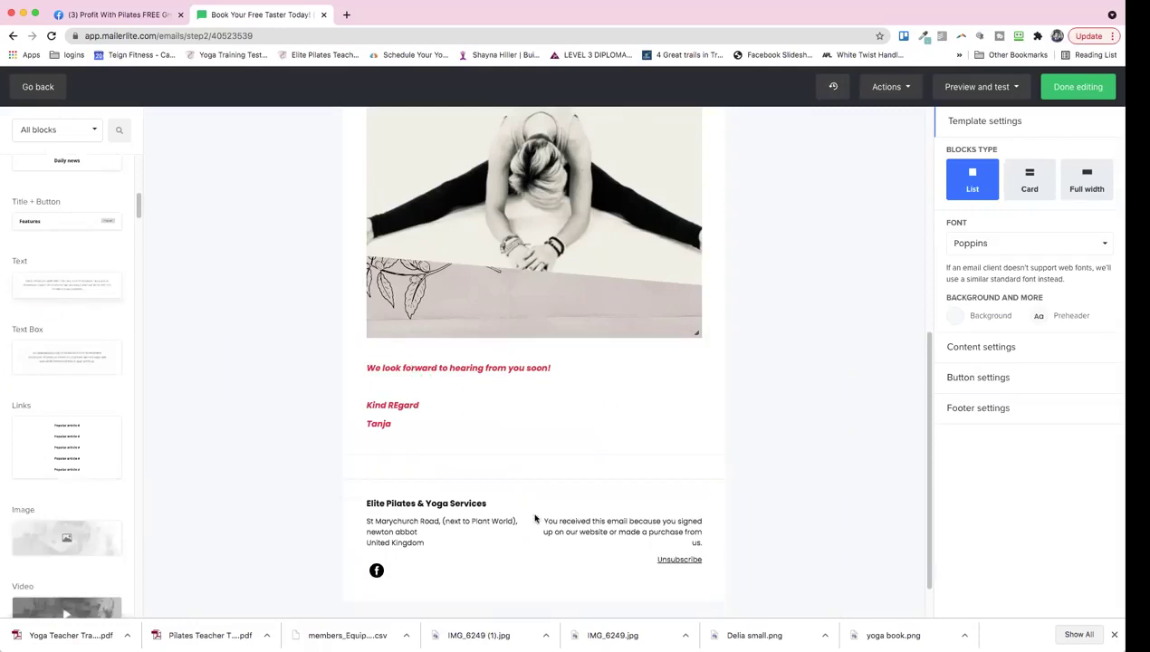
left_click_drag(505, 468, 505, 469)
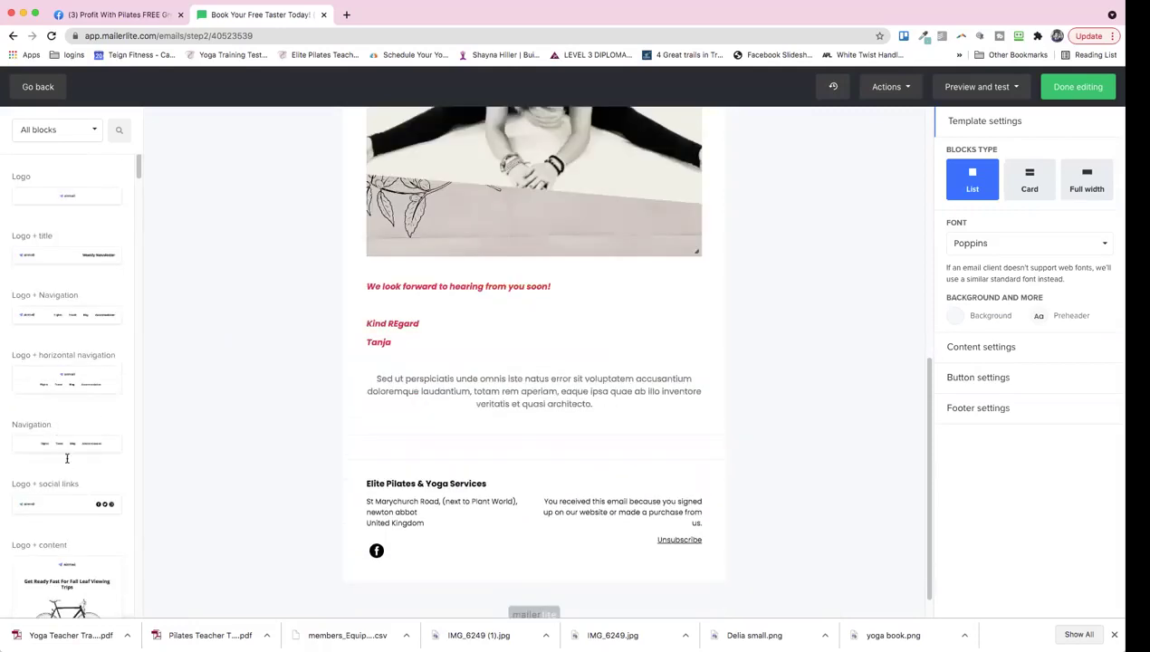
Insert a video block between the stretch image and the closing text
scroll(66, 459, "down", 5)
scroll(66, 460, "down", 3)
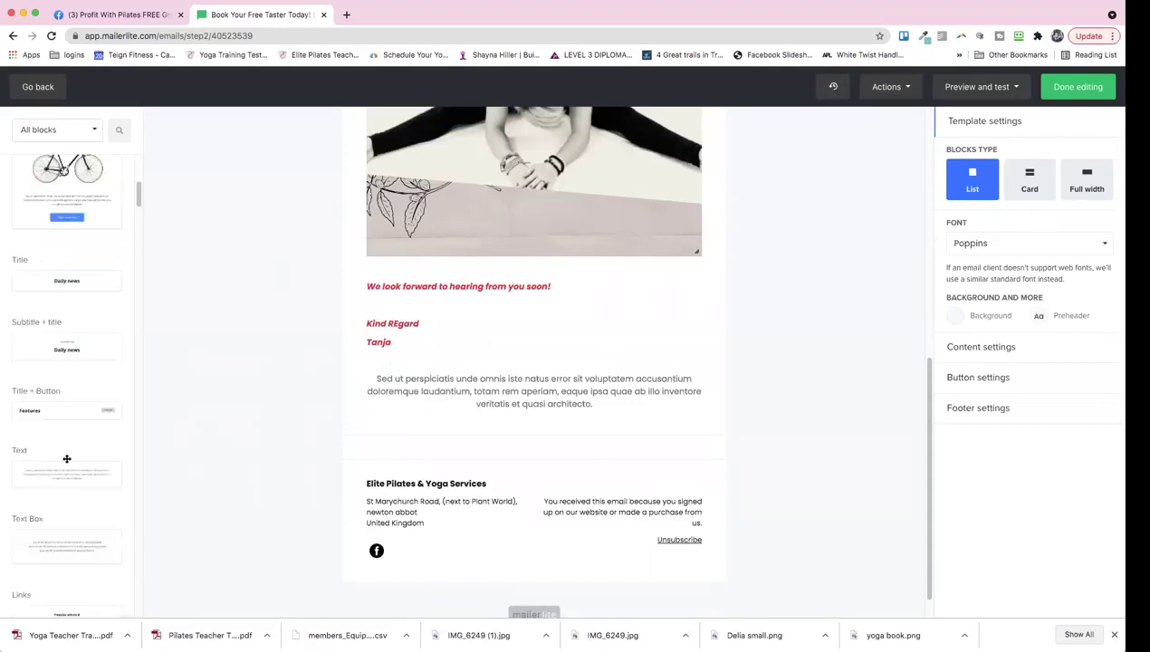
scroll(66, 460, "down", 6)
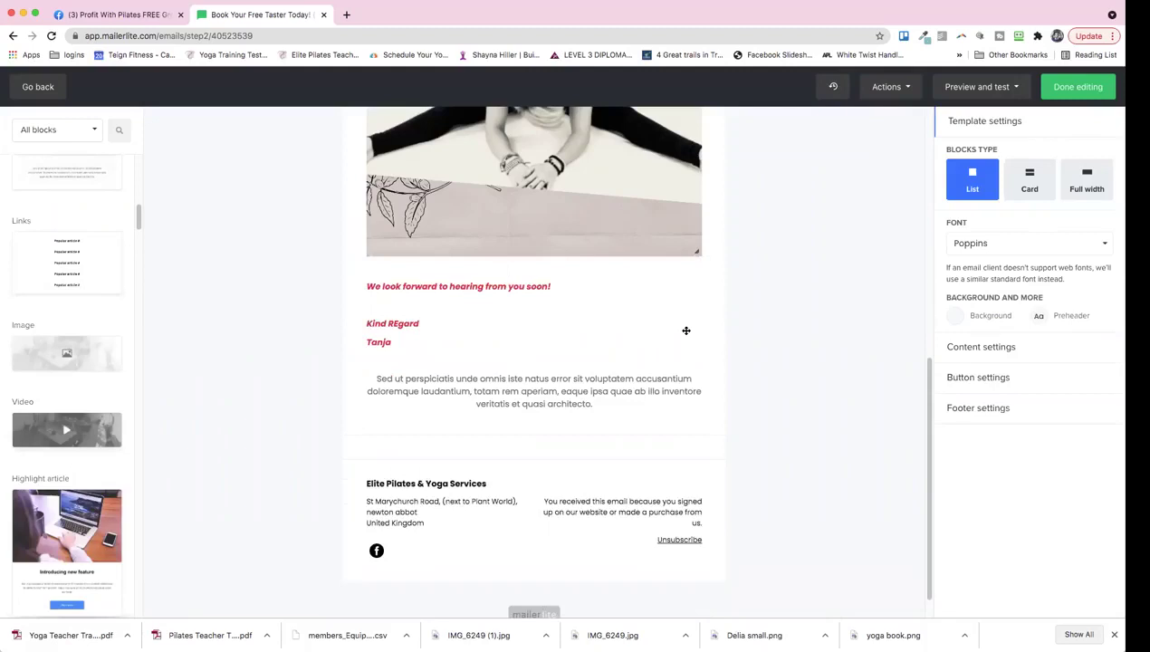
left_click_drag(66, 429, 534, 263)
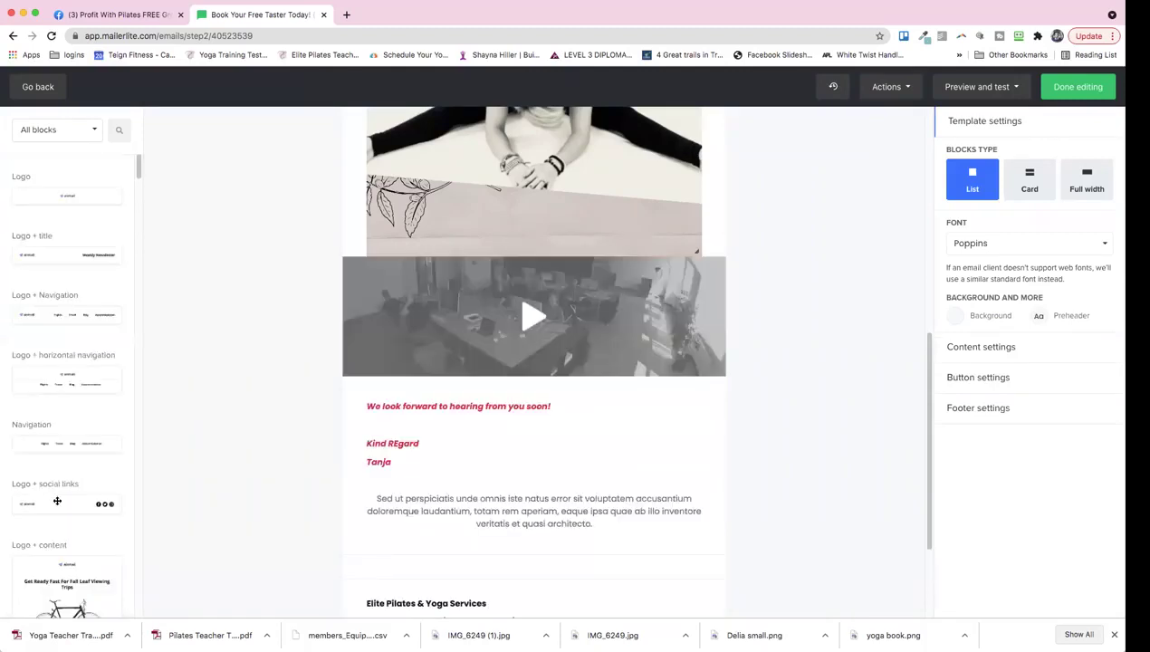
scroll(71, 616, "down", 3)
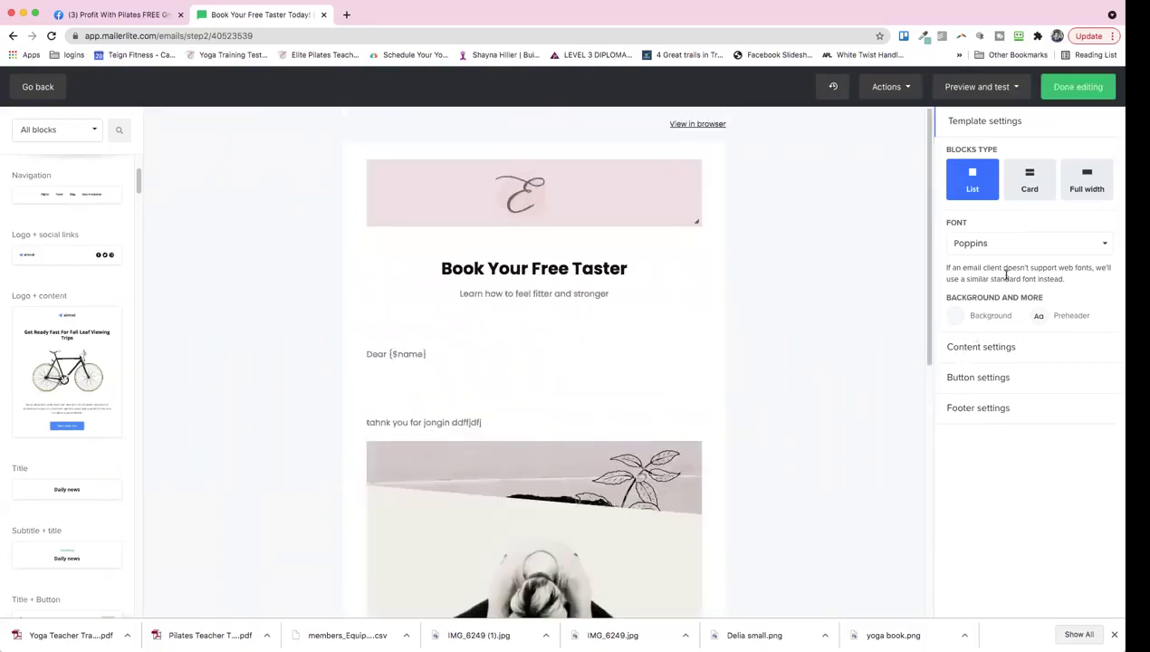
left_click(962, 351)
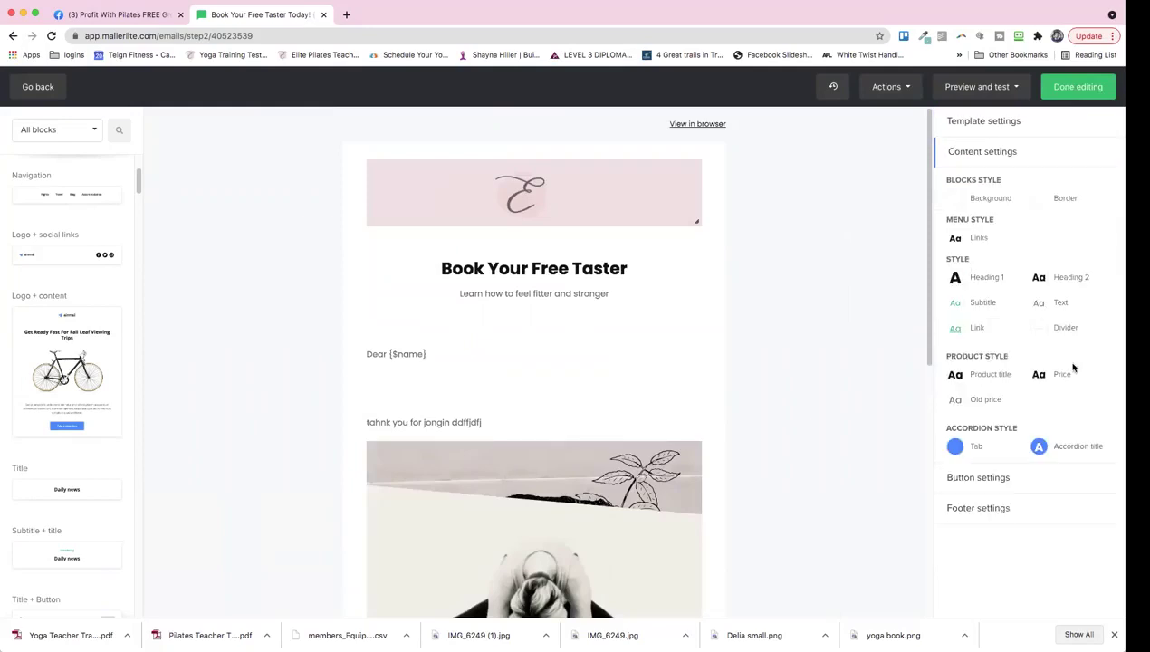
left_click(963, 152)
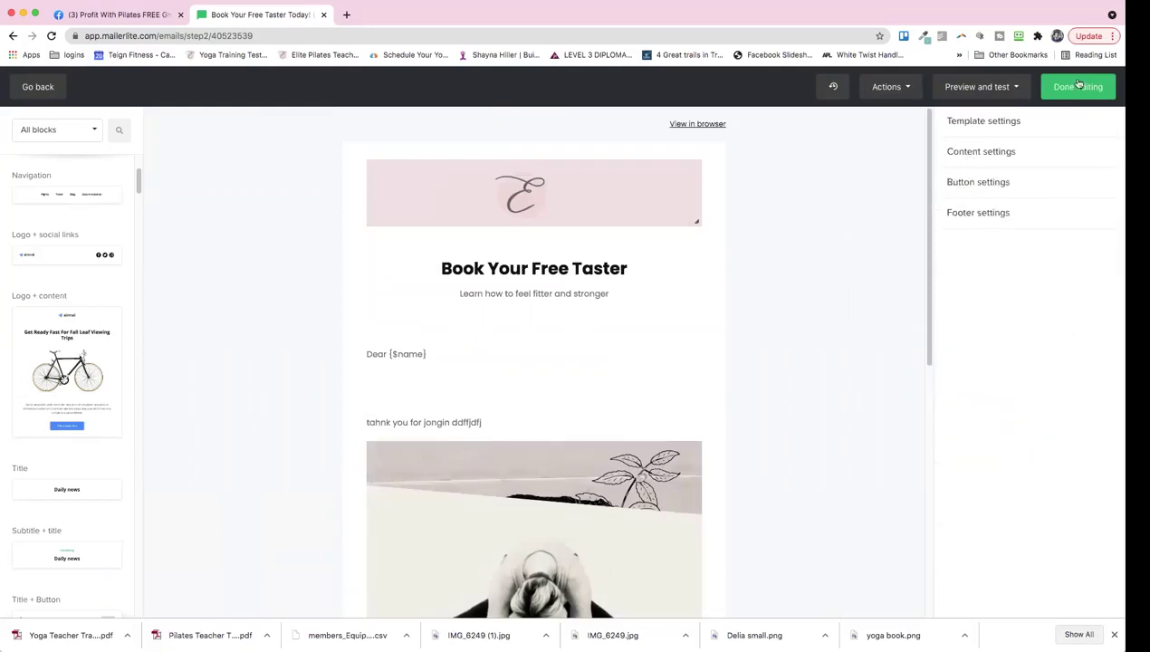
Send a test of the email to the prefilled contact e-mail address
left_click(970, 88)
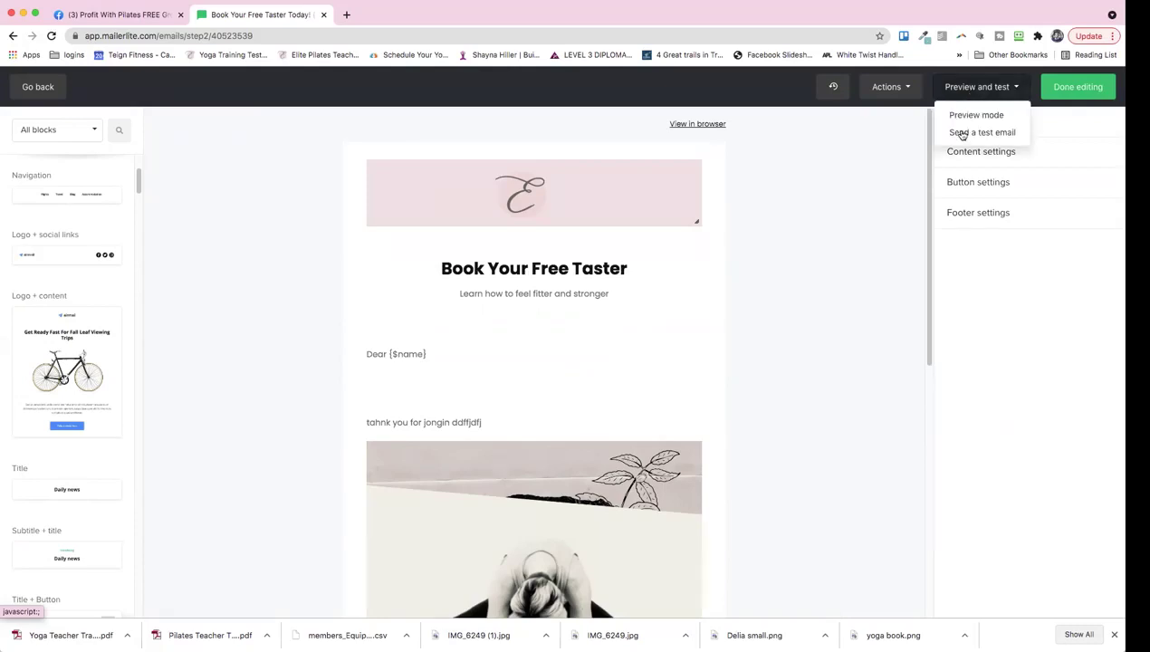
left_click(962, 133)
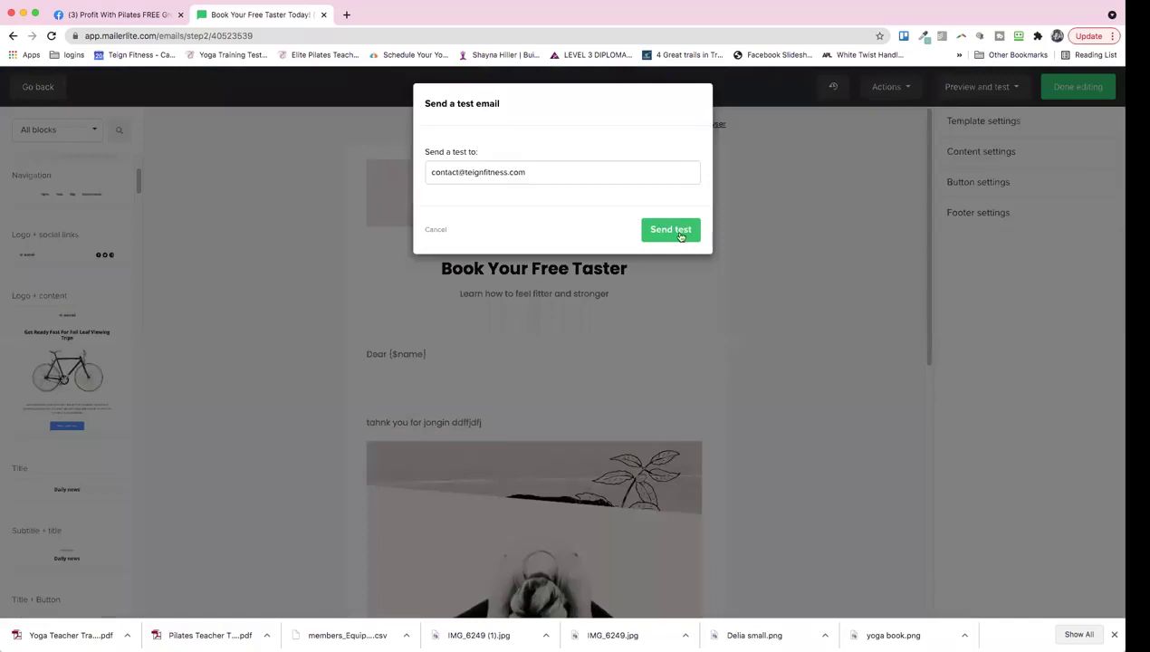
key("Return")
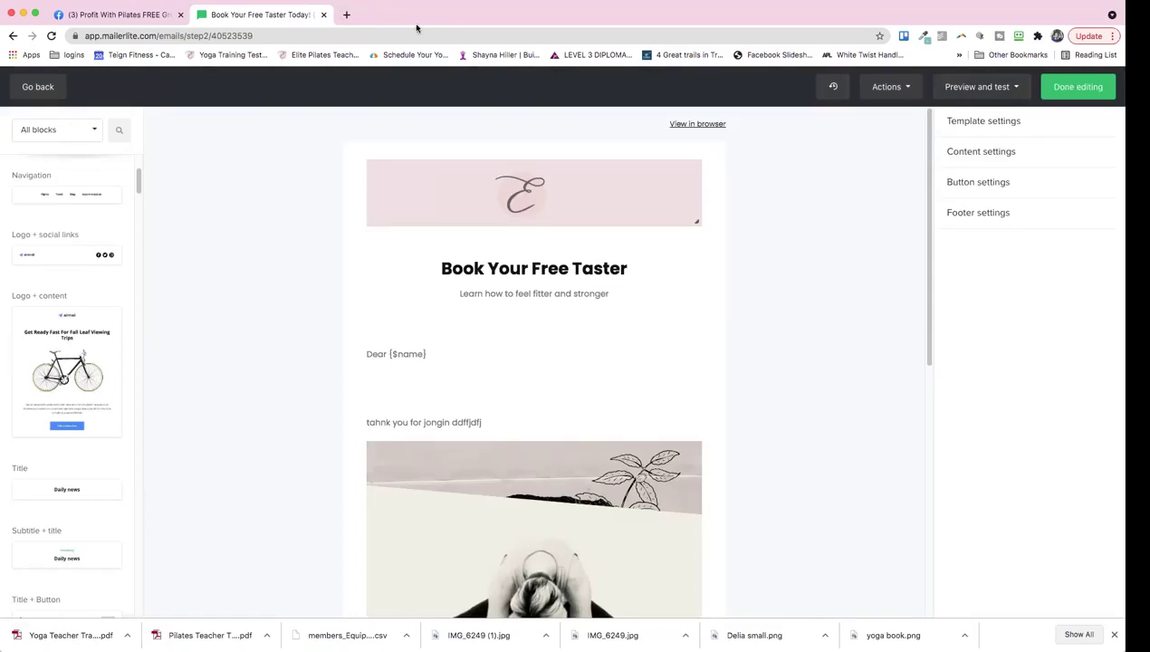
Open gmail.com in a new browser tab to reach the inbox that receives the test email
left_click(374, 36)
left_click(121, 15)
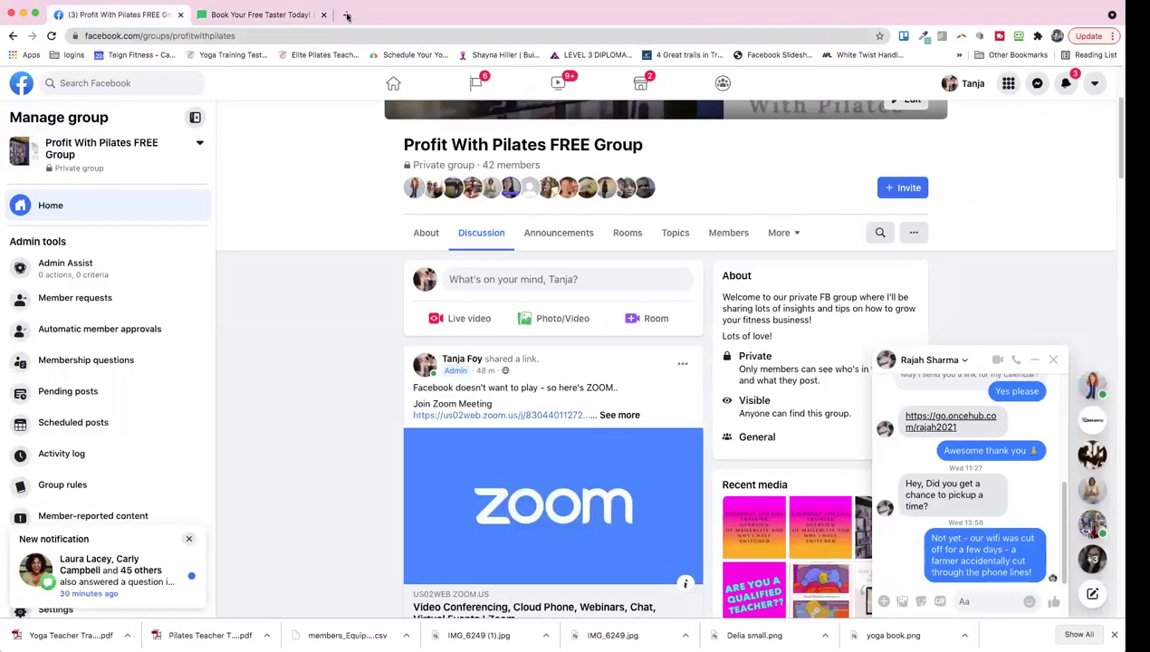
key("super+t")
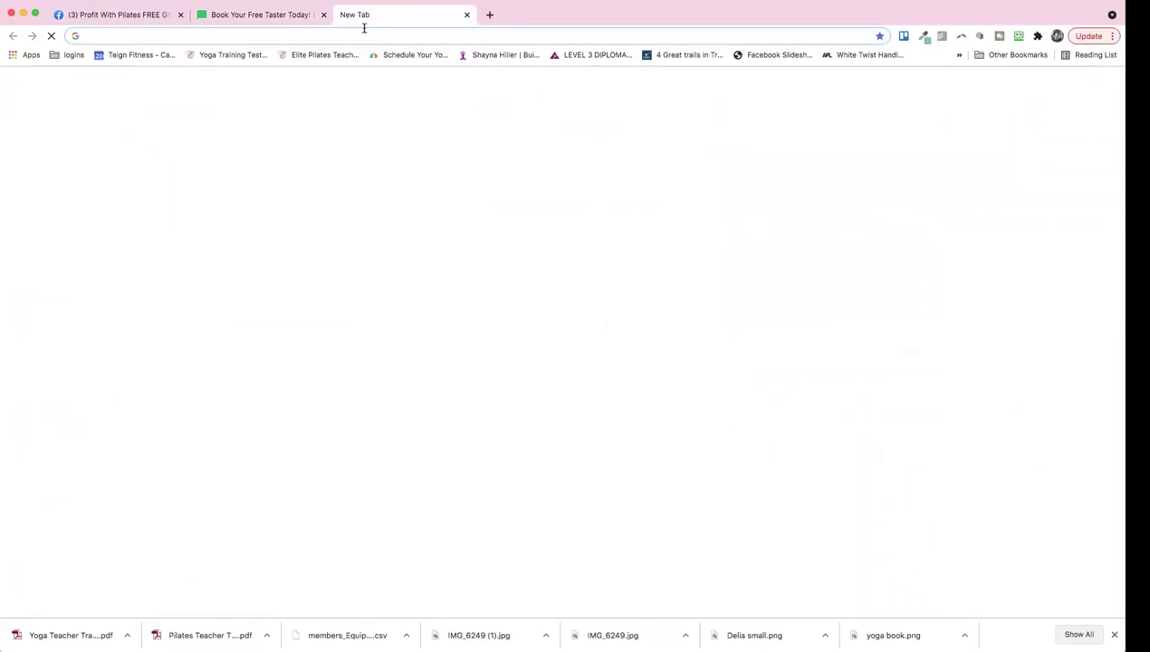
type("gmail.c")
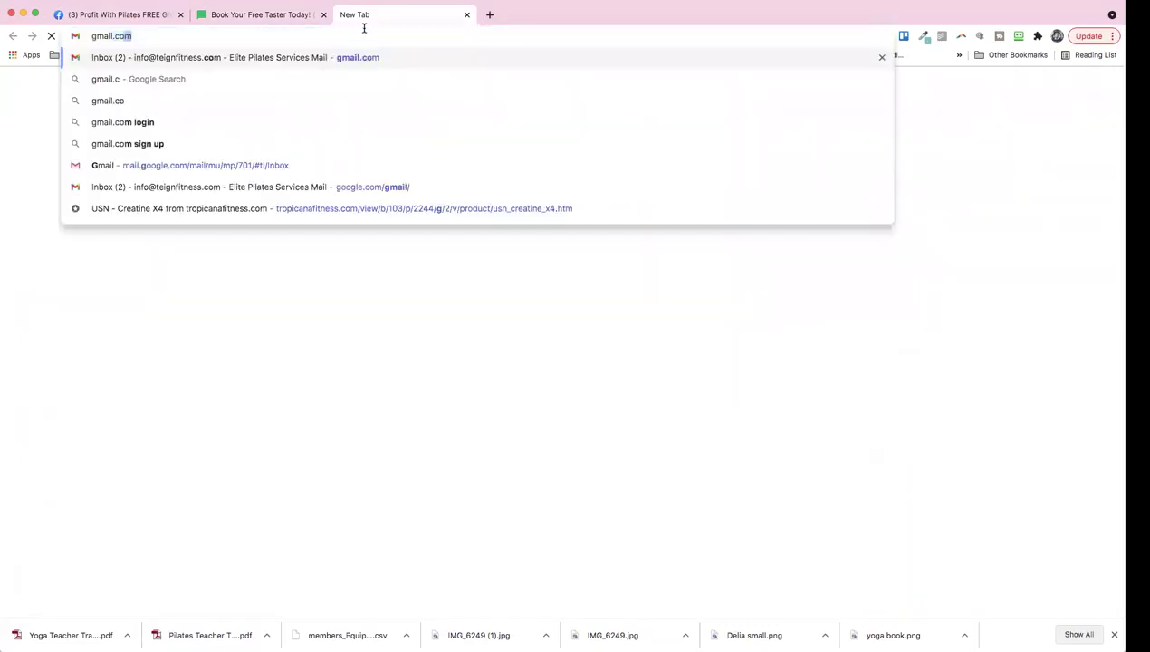
key("Return")
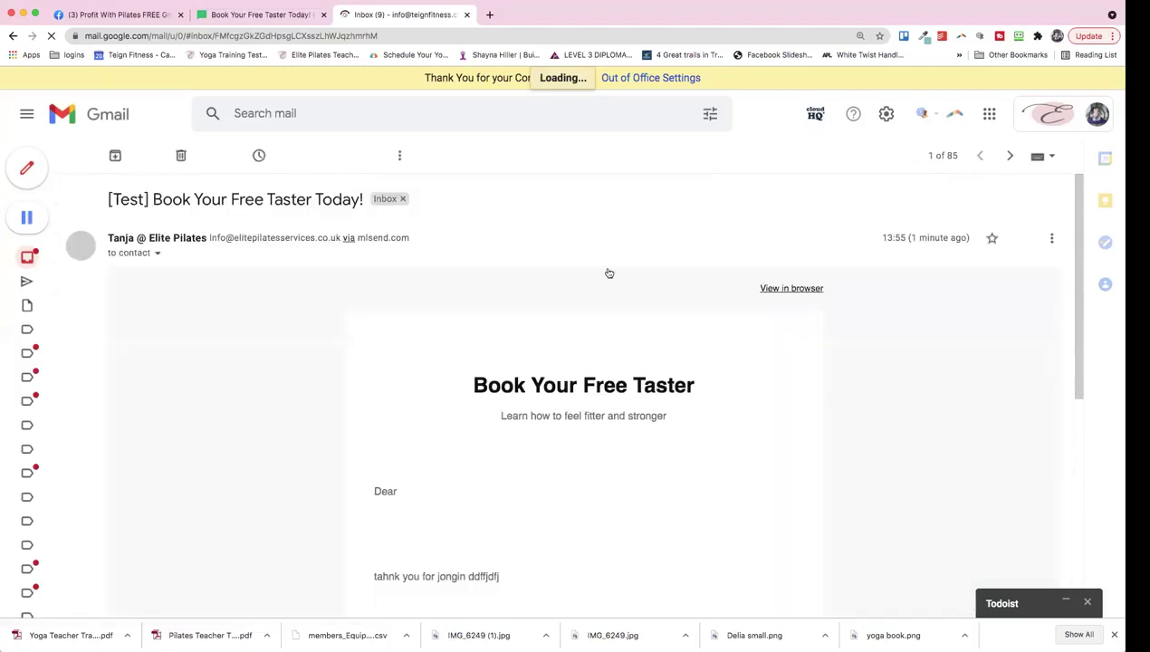
Check the received test email's logo, greeting, stretch image, closing text and footer, and return to the MailerLite editor
scroll(497, 195, "down", 1)
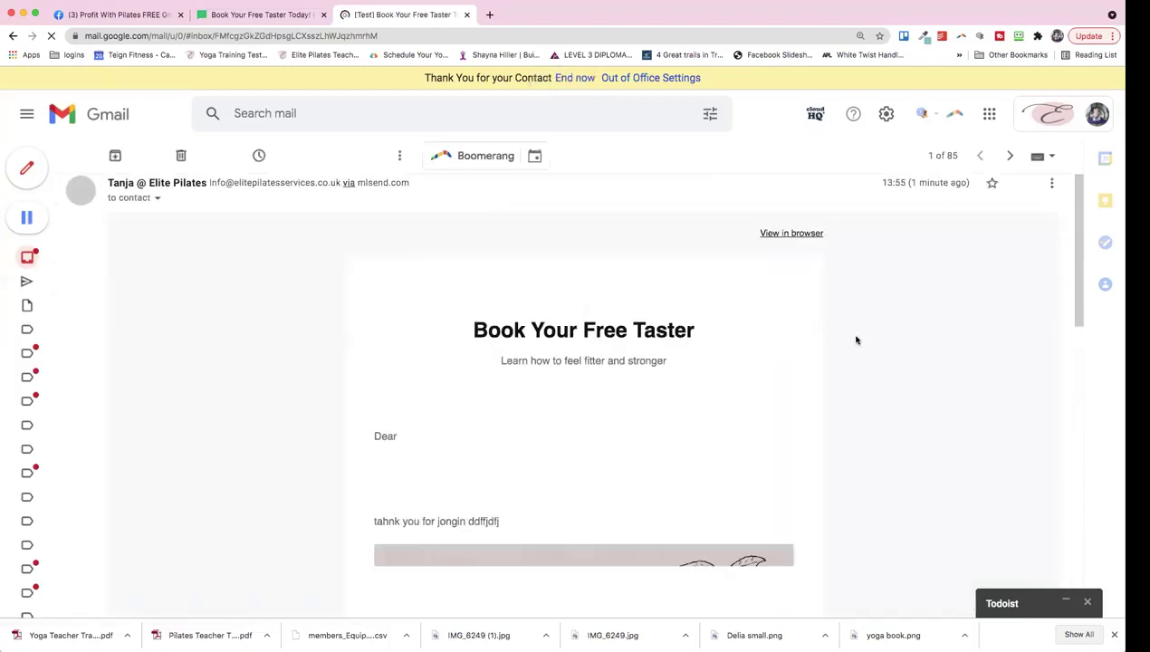
scroll(720, 445, "down", 1)
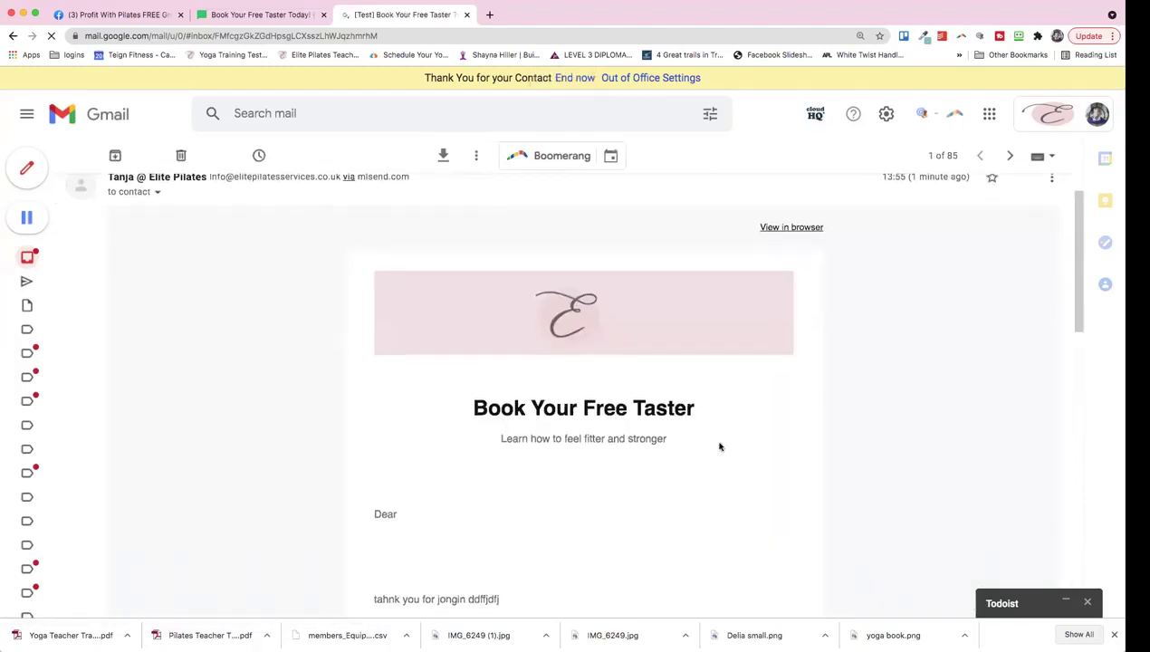
scroll(720, 445, "down", 5)
scroll(719, 446, "up", 3)
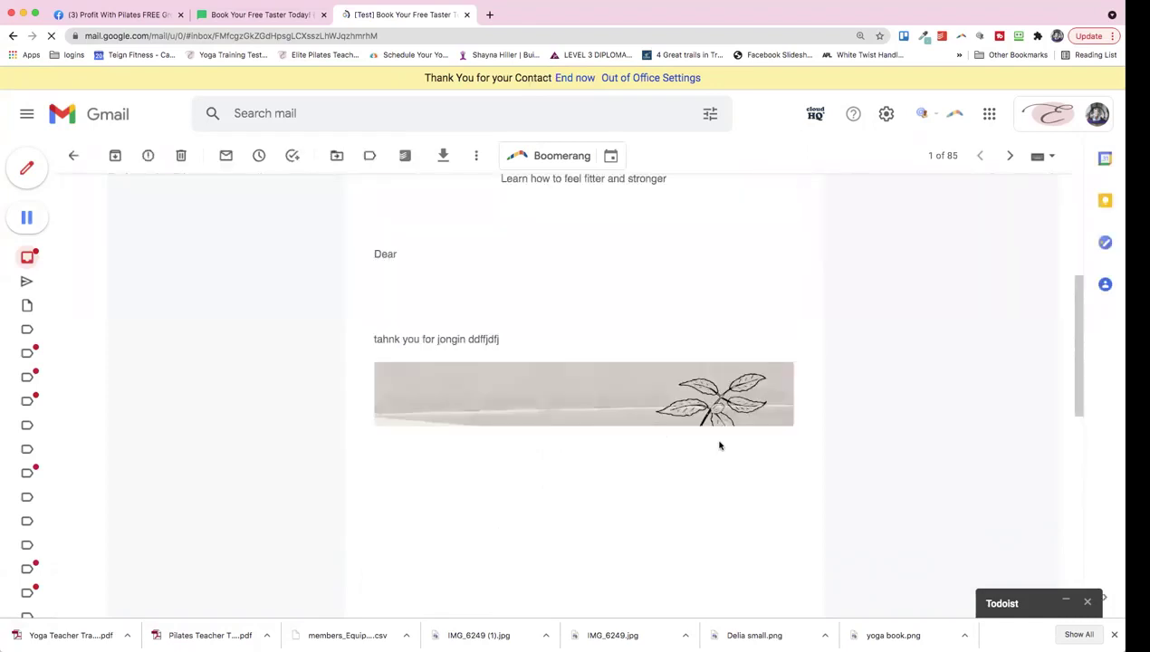
scroll(719, 445, "up", 1)
scroll(720, 445, "up", 1)
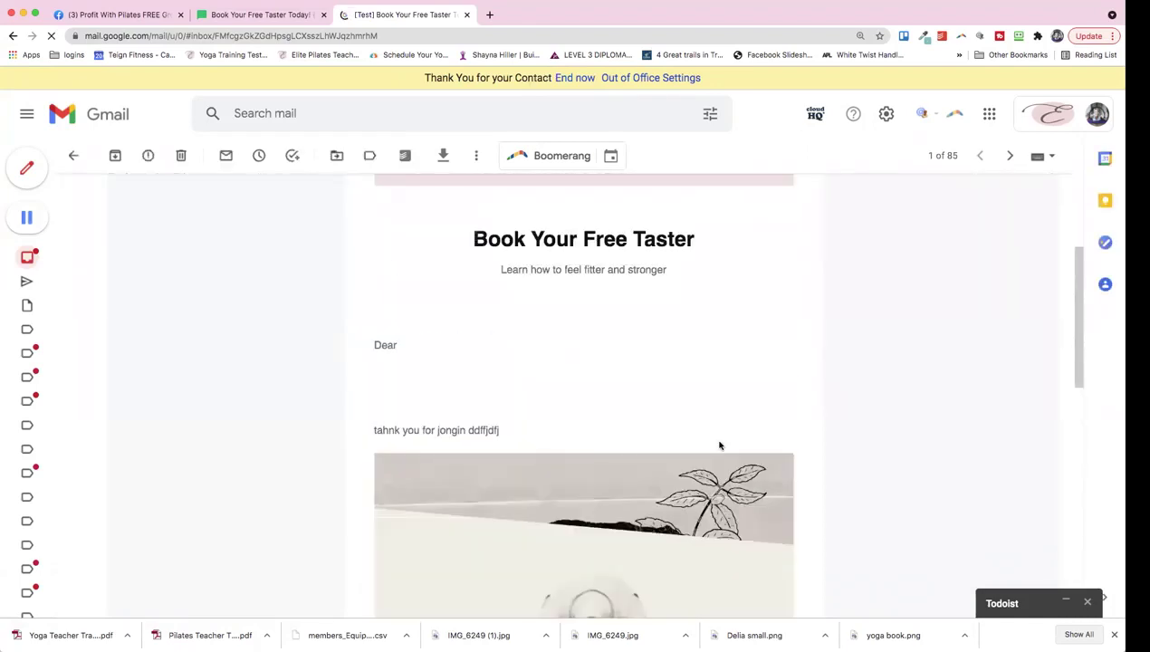
scroll(719, 445, "up", 1)
scroll(720, 446, "down", 2)
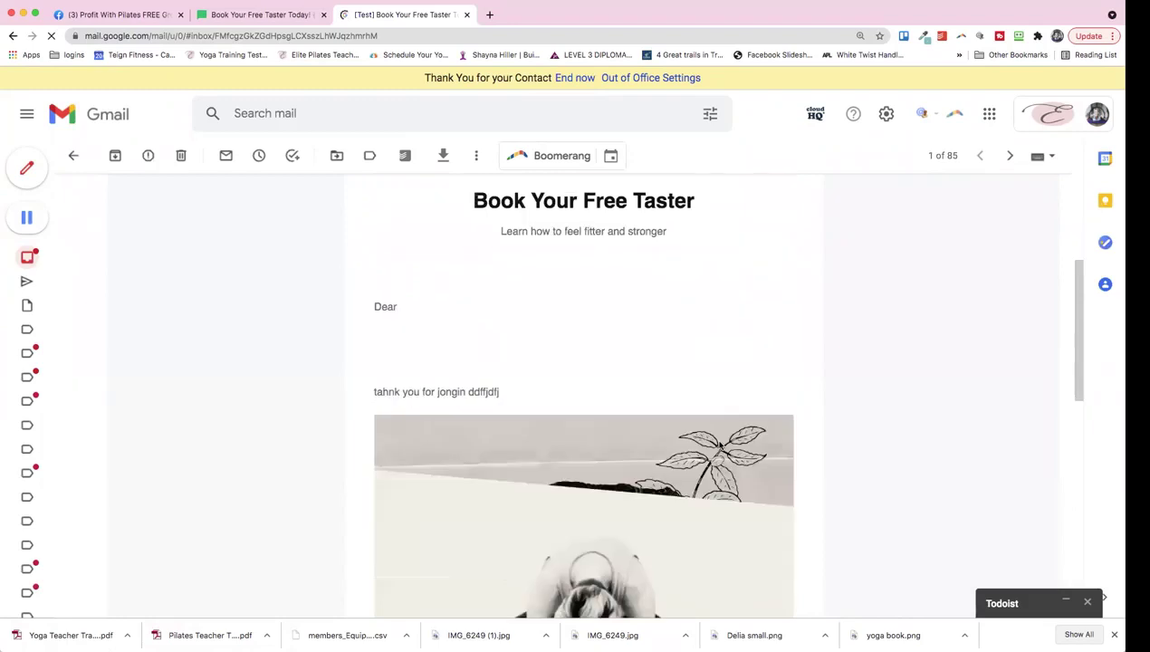
scroll(720, 445, "up", 3)
scroll(720, 445, "down", 1)
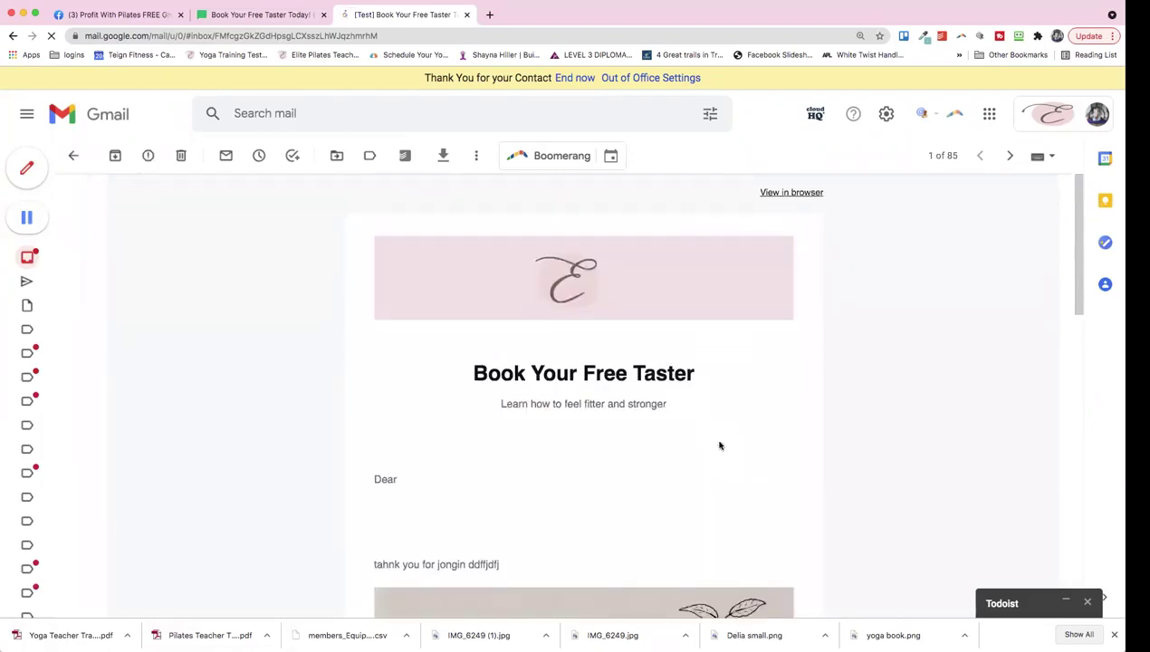
scroll(705, 438, "down", 4)
scroll(692, 432, "down", 6)
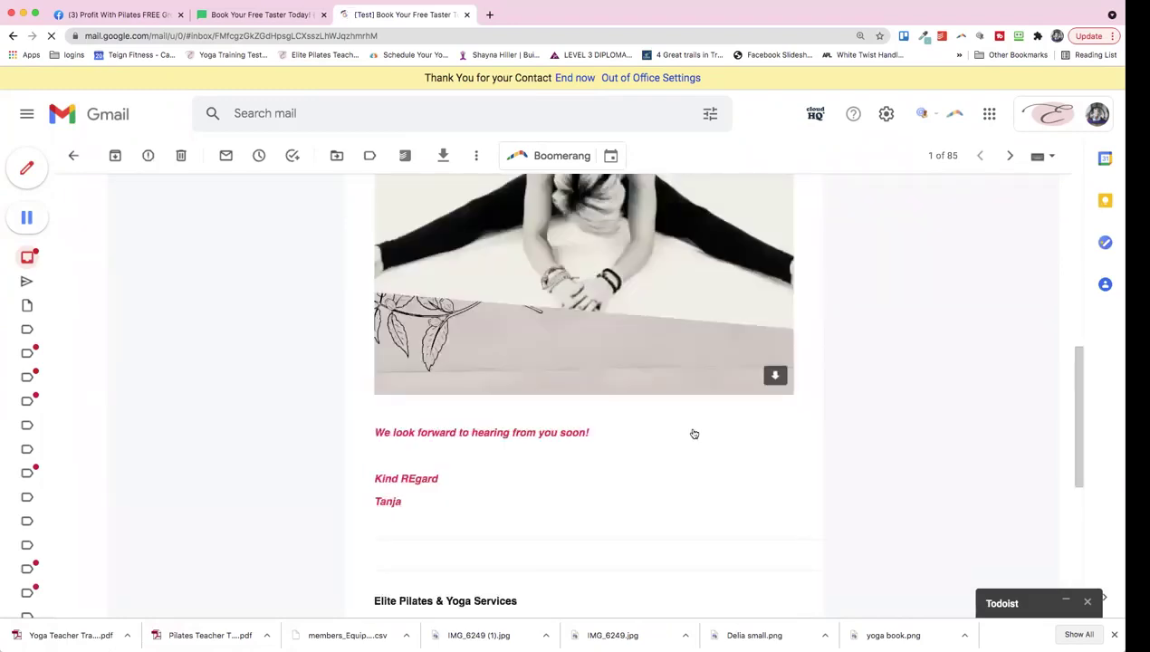
scroll(633, 380, "down", 2)
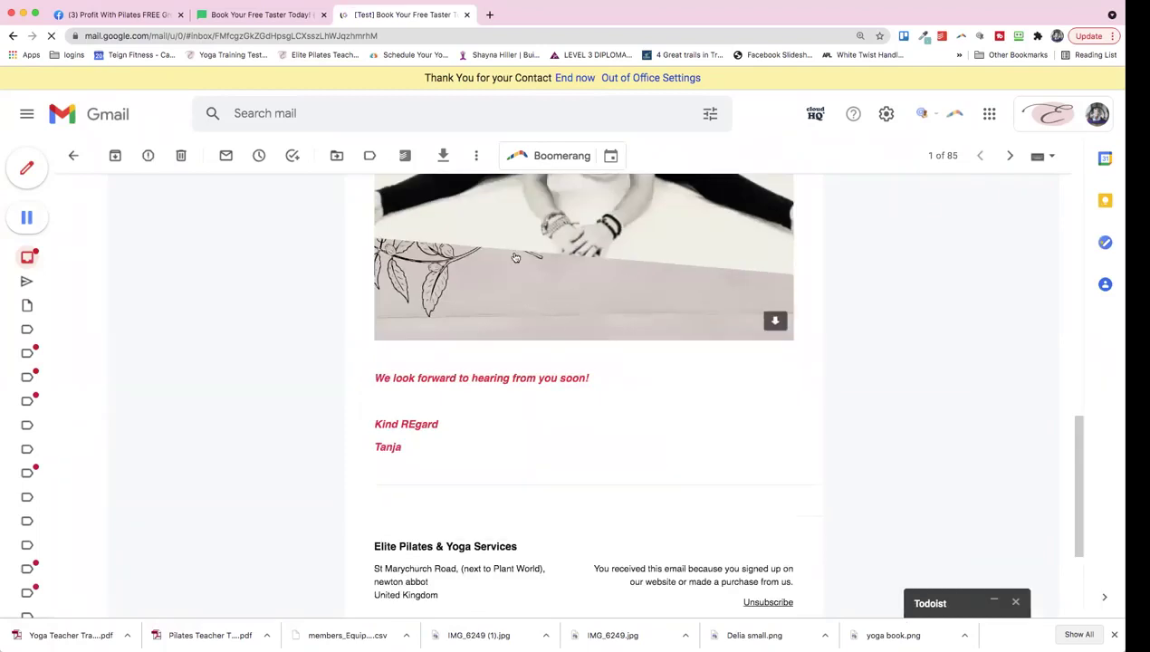
scroll(647, 414, "down", 1)
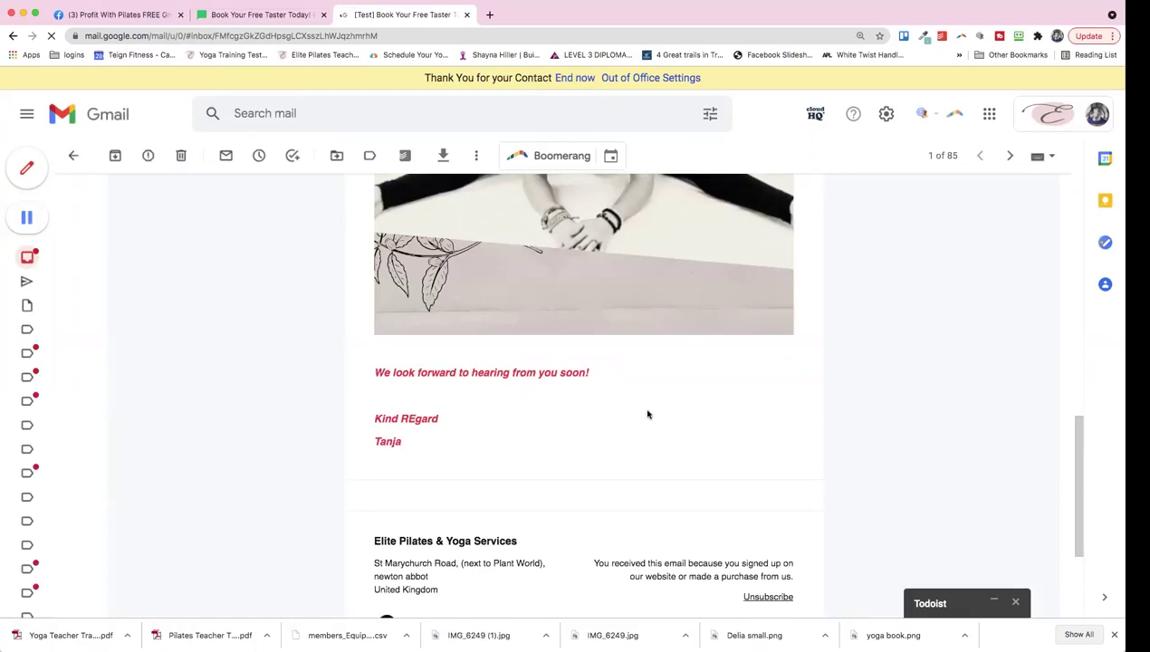
scroll(647, 413, "down", 4)
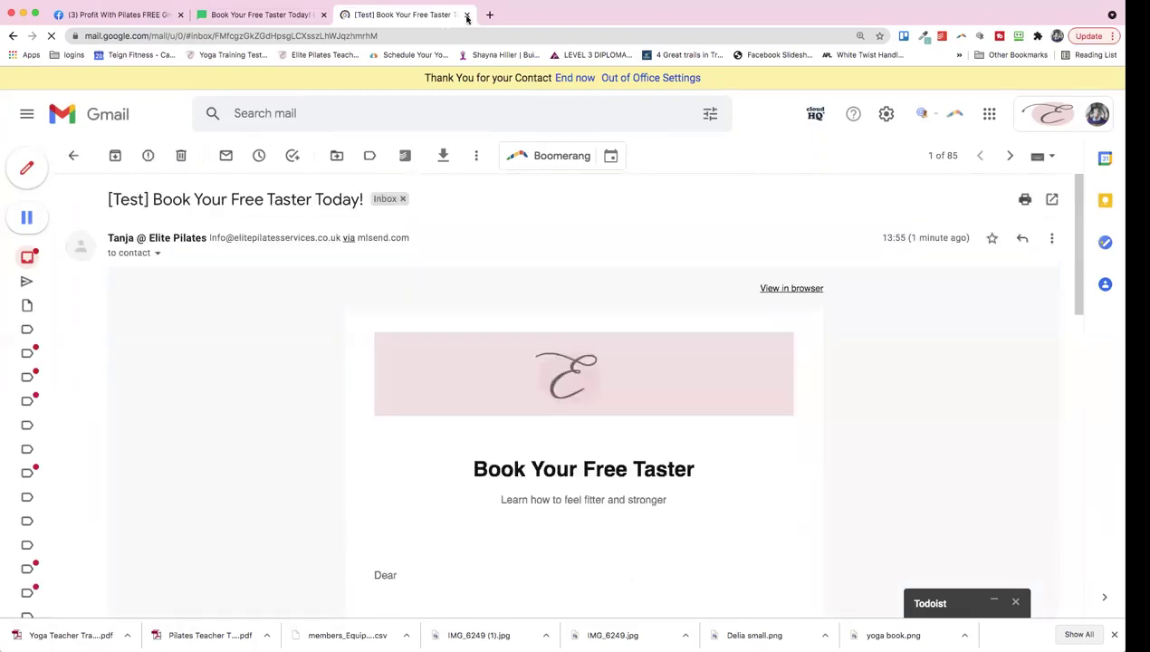
left_click(235, 16)
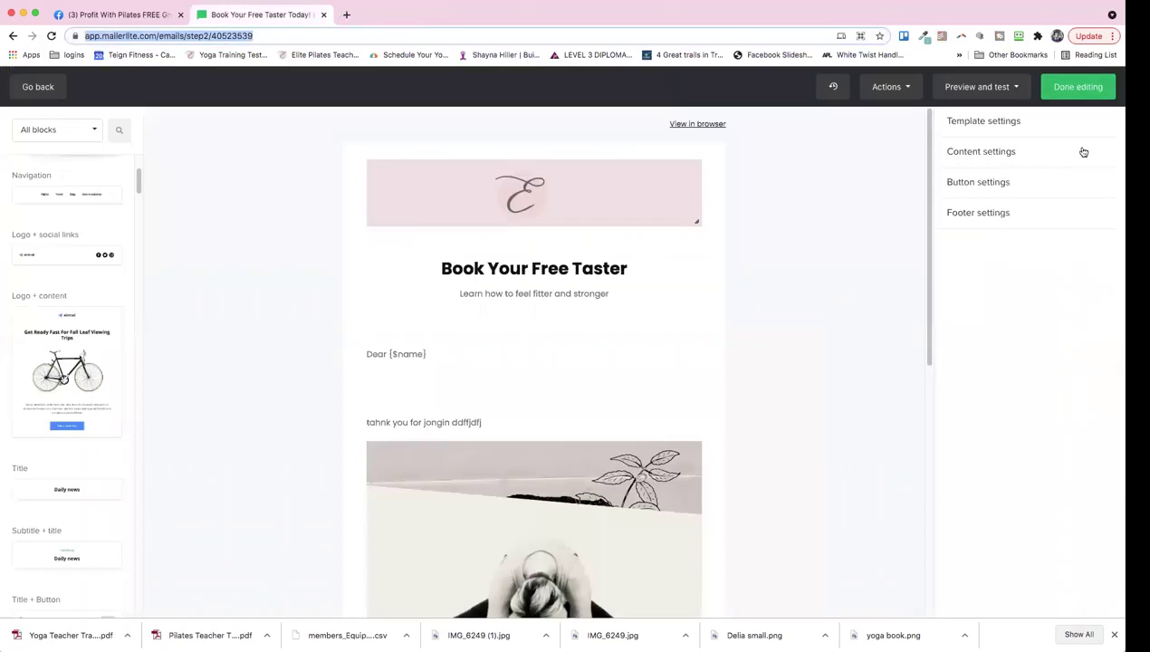
Finish editing the welcome email and insert a 1-minute delay between the group trigger and that email
left_click(1077, 88)
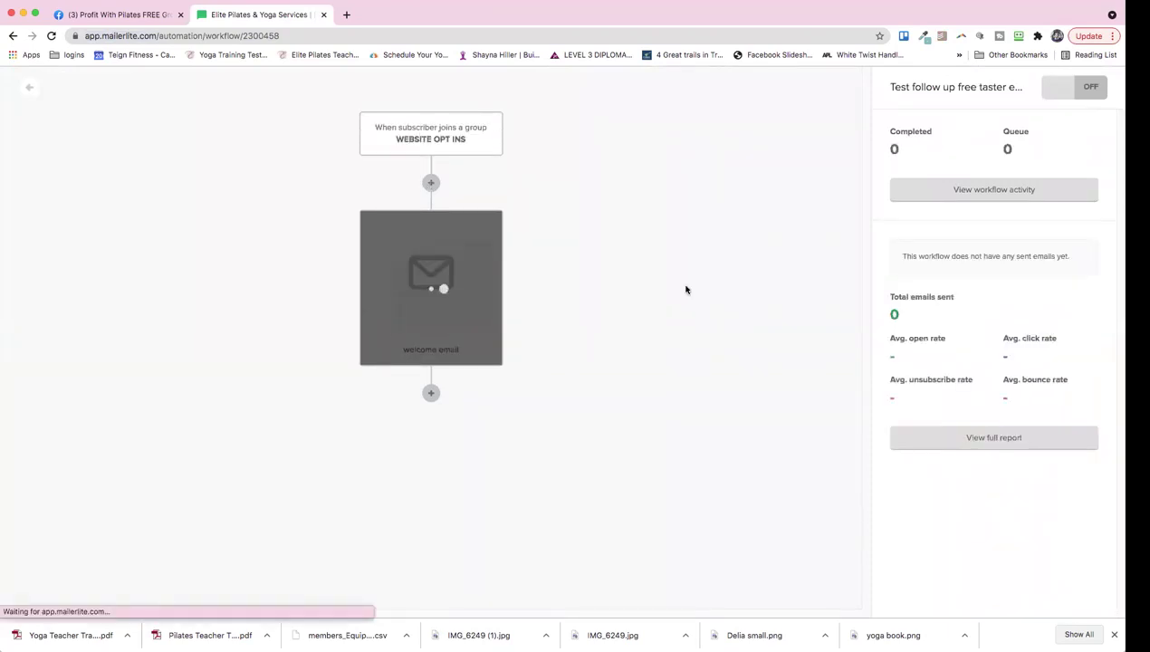
left_click(430, 183)
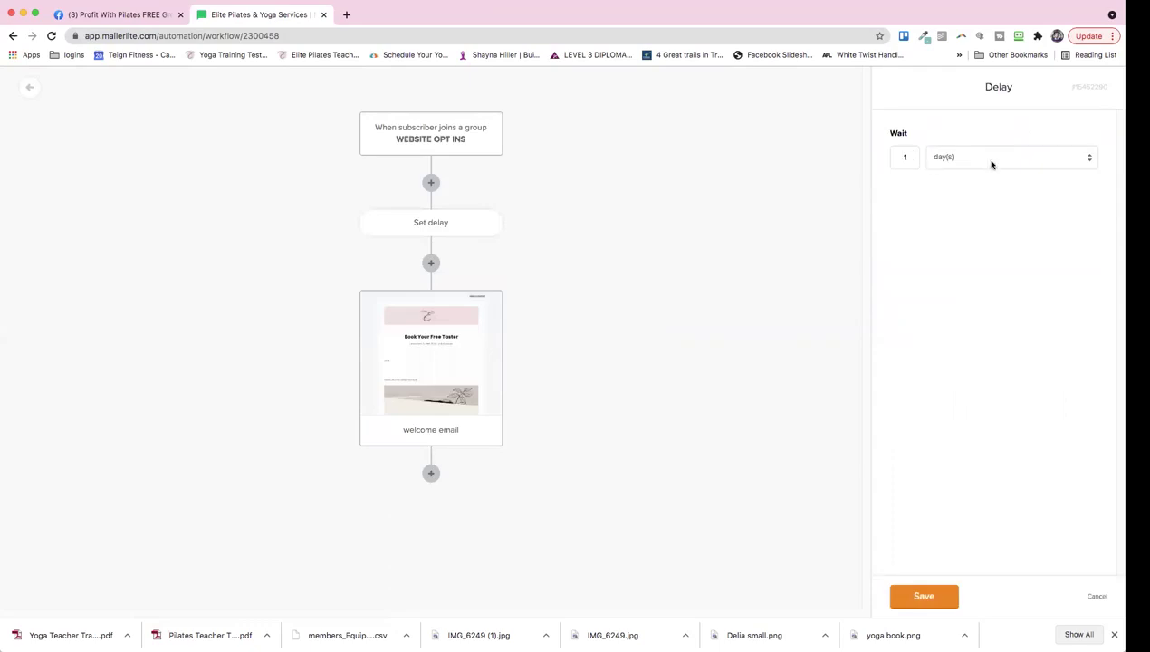
left_click(941, 149)
left_click(941, 142)
left_click(923, 595)
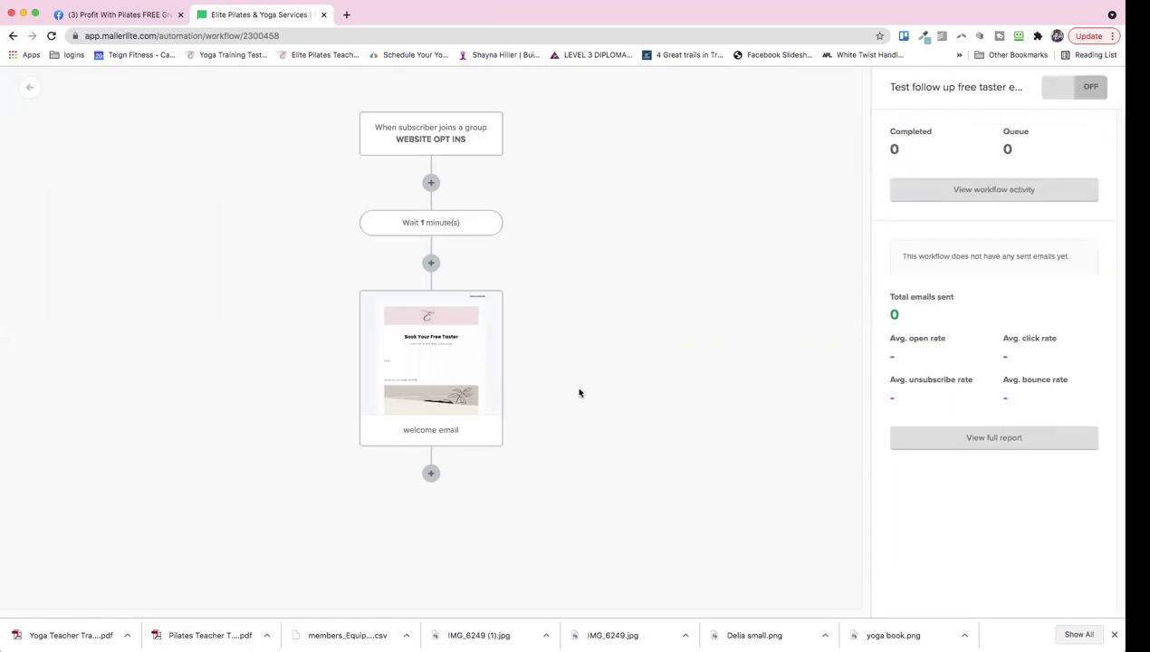
Duplicate the welcome email in the workflow and name the copy "first remminder"
mouse_move(447, 336)
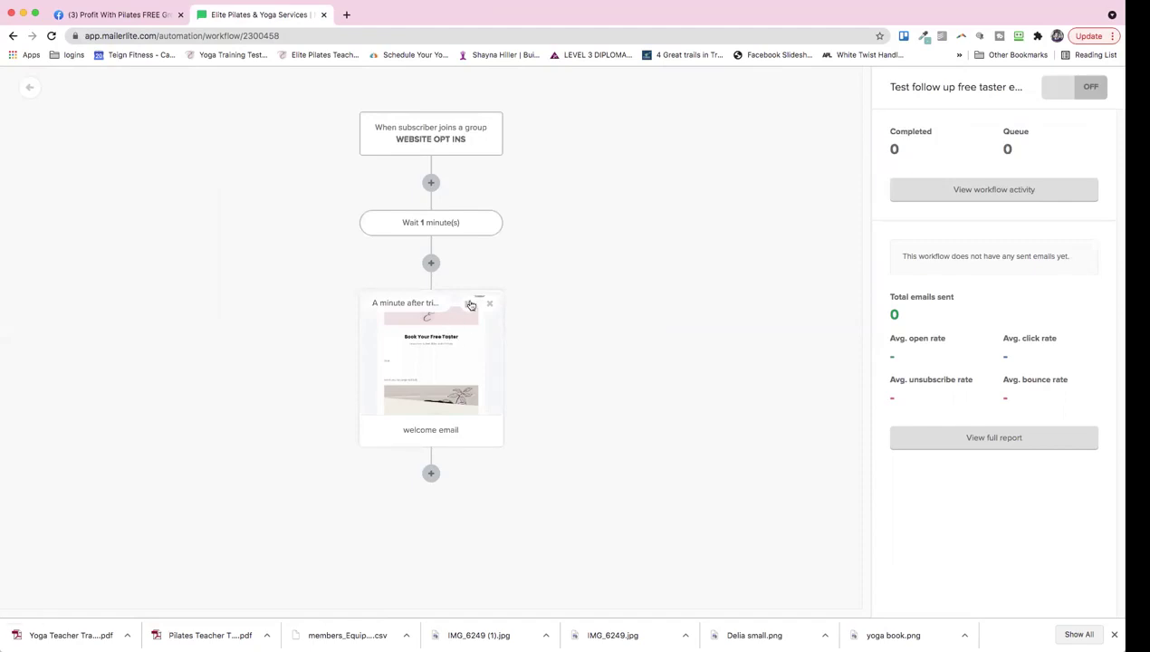
left_click(468, 306)
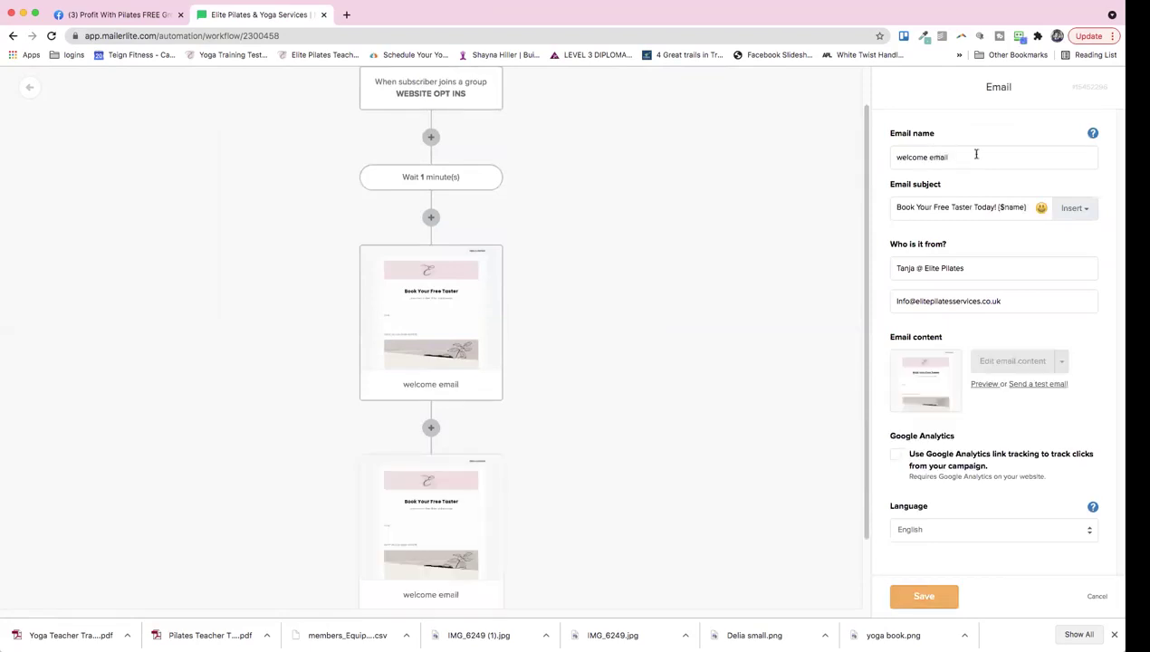
left_click_drag(975, 154, 878, 160)
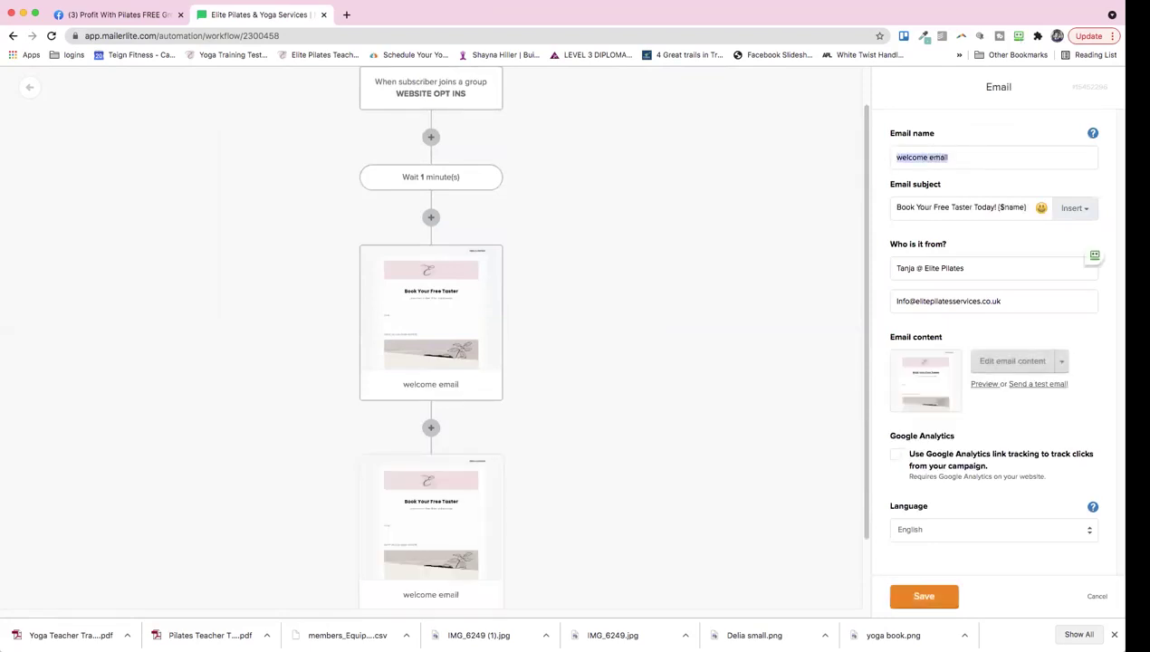
type("first remminder")
Set the copied email's subject to "Don't forget to book your taster" and save it
left_click(1026, 206)
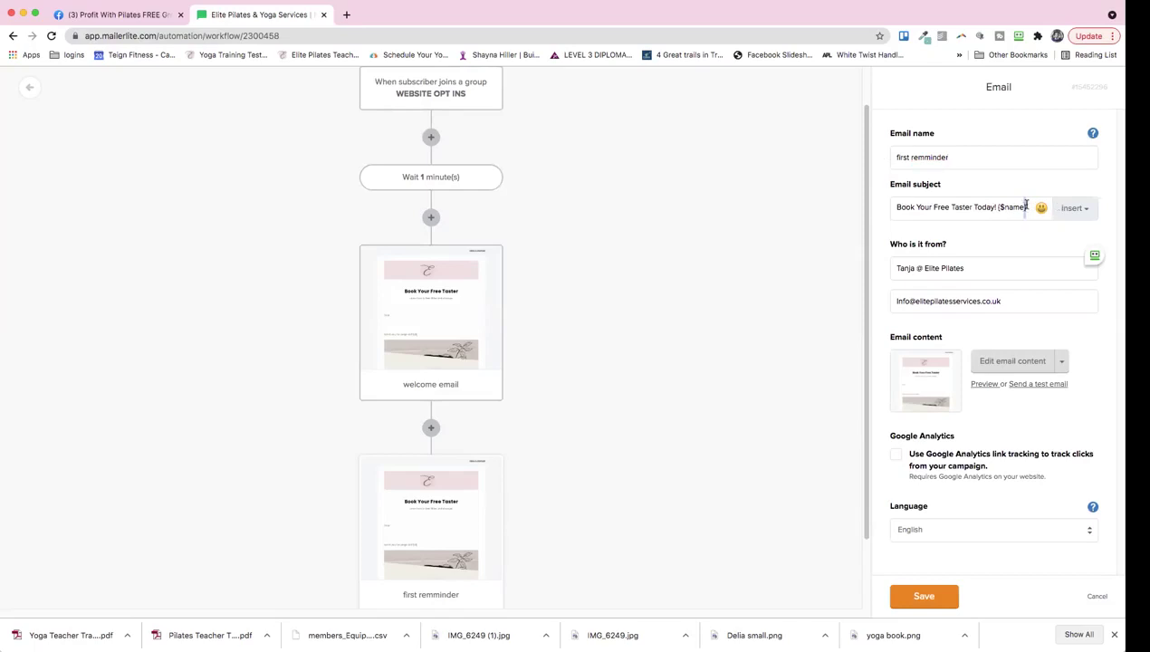
left_click_drag(1026, 207, 895, 206)
type("Don")
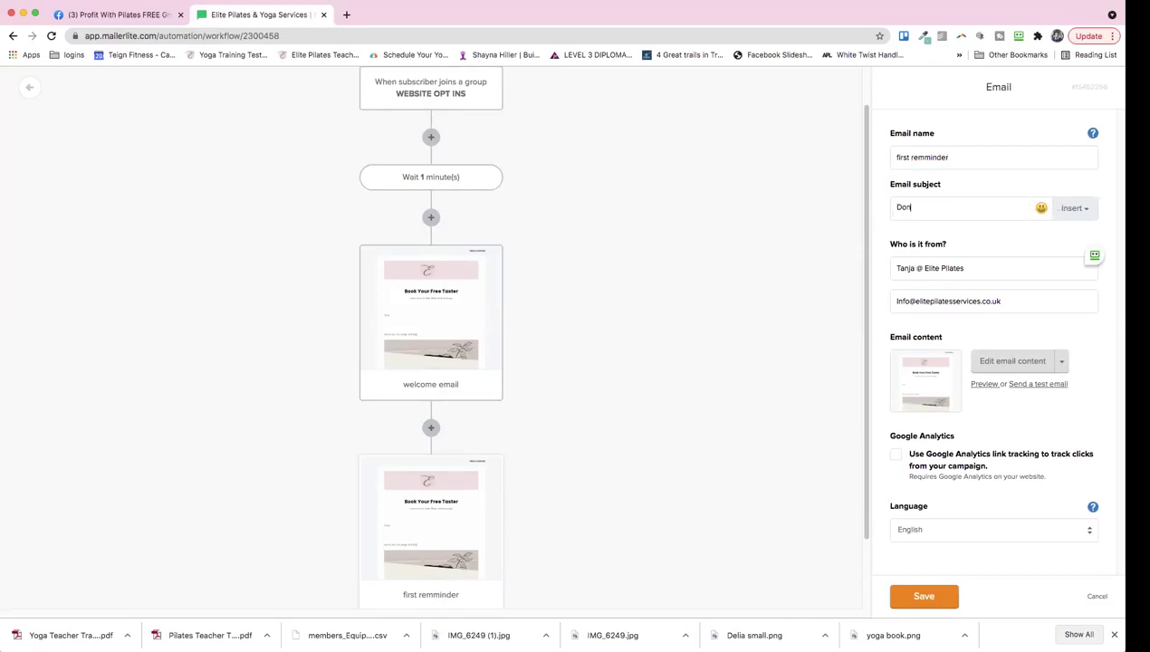
type("'t forget to book your taster")
left_click(959, 206)
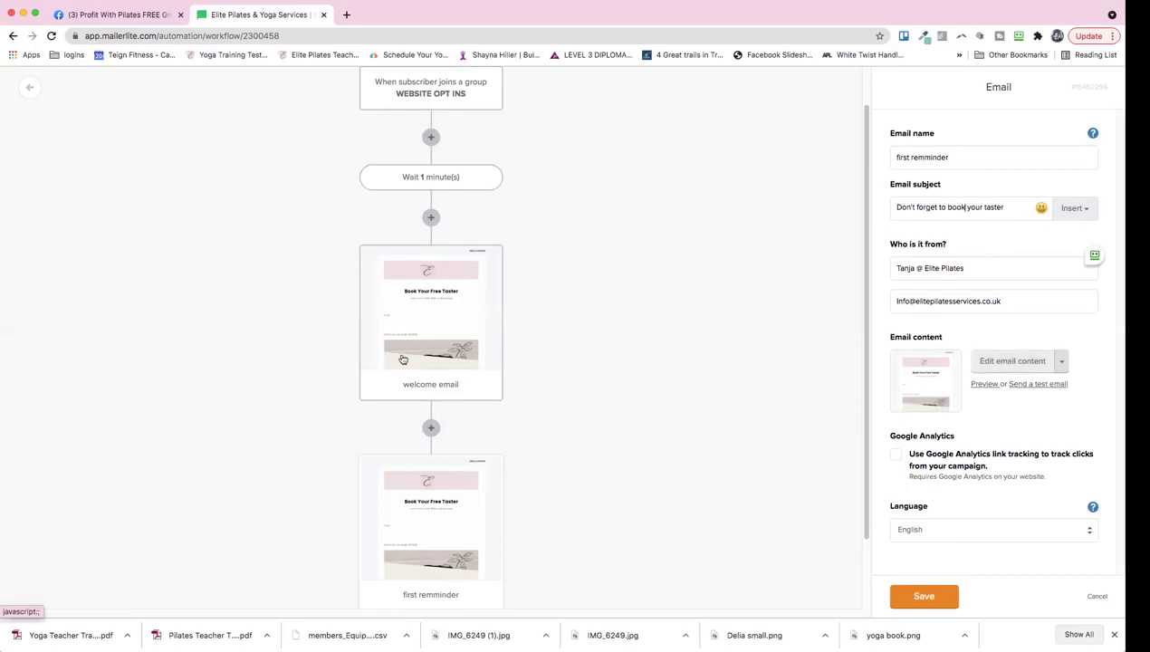
mouse_move(398, 353)
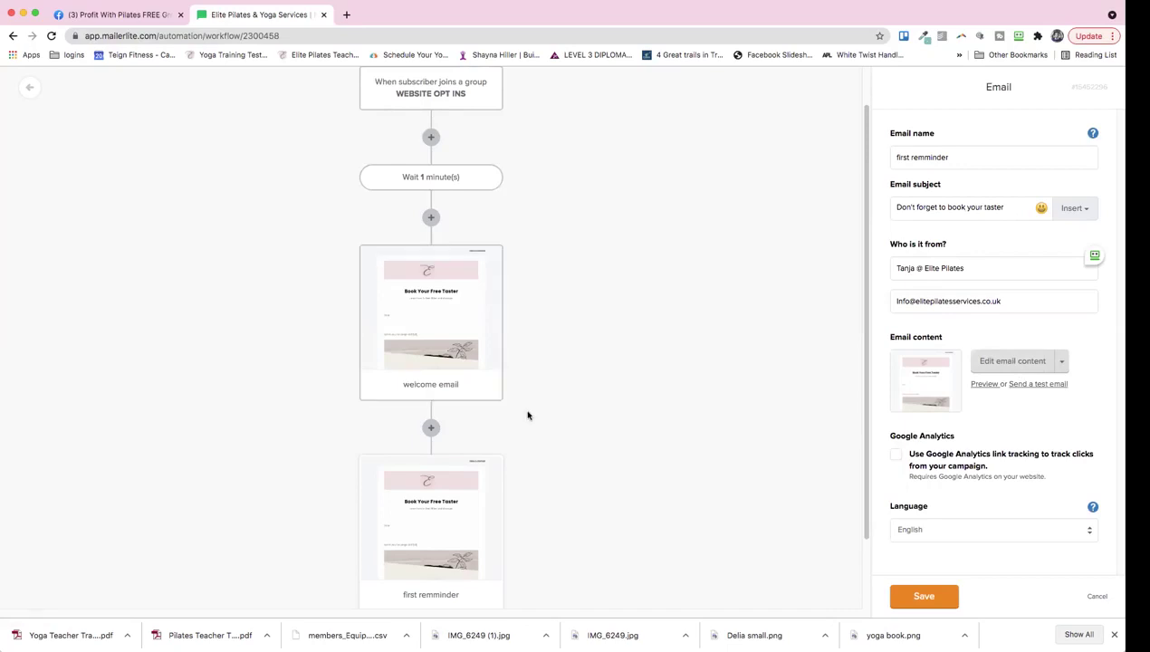
scroll(423, 424, "down", 2)
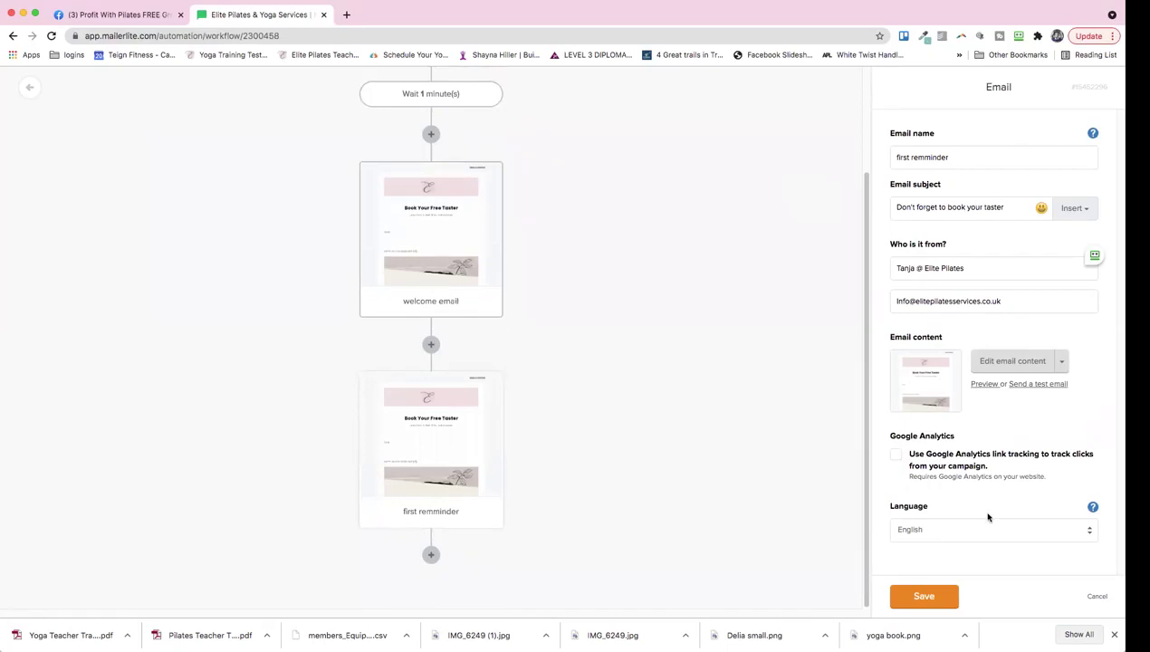
left_click(924, 599)
Insert a 1-day delay between the welcome email and the first reminder email
left_click(429, 345)
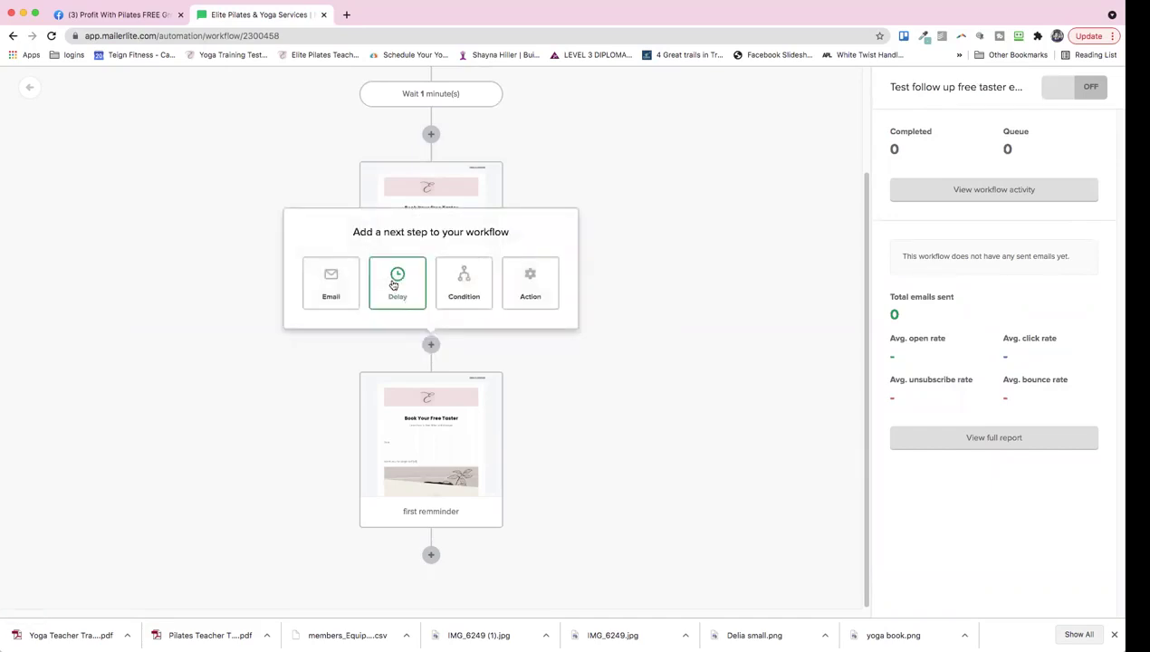
left_click(393, 284)
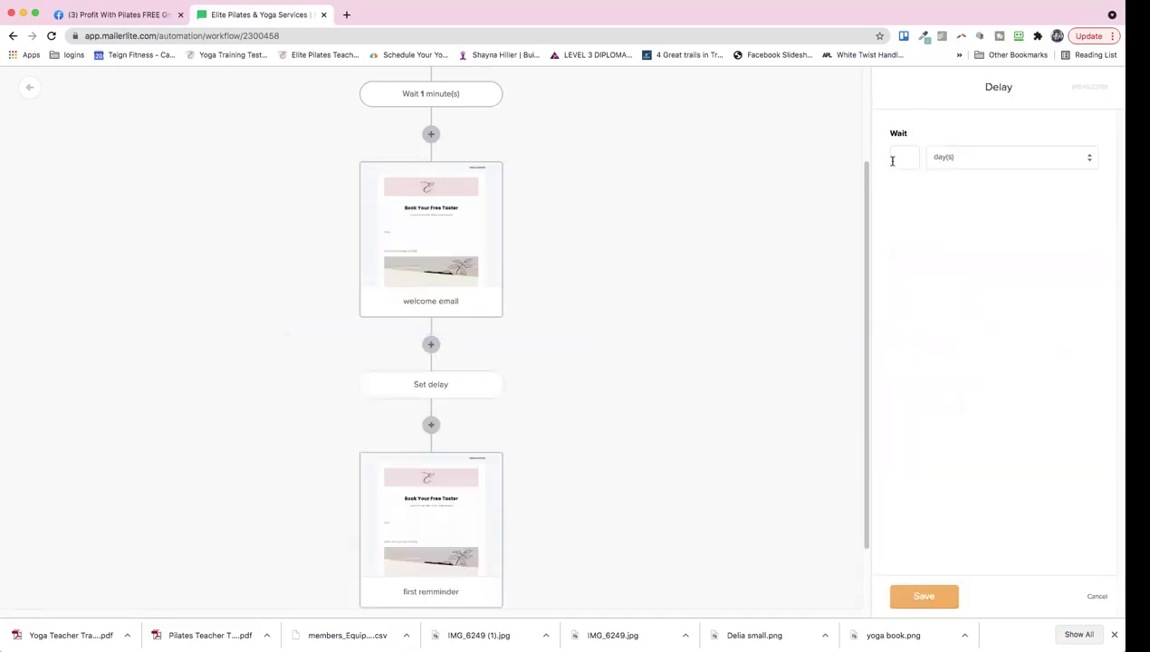
type("1")
left_click(924, 596)
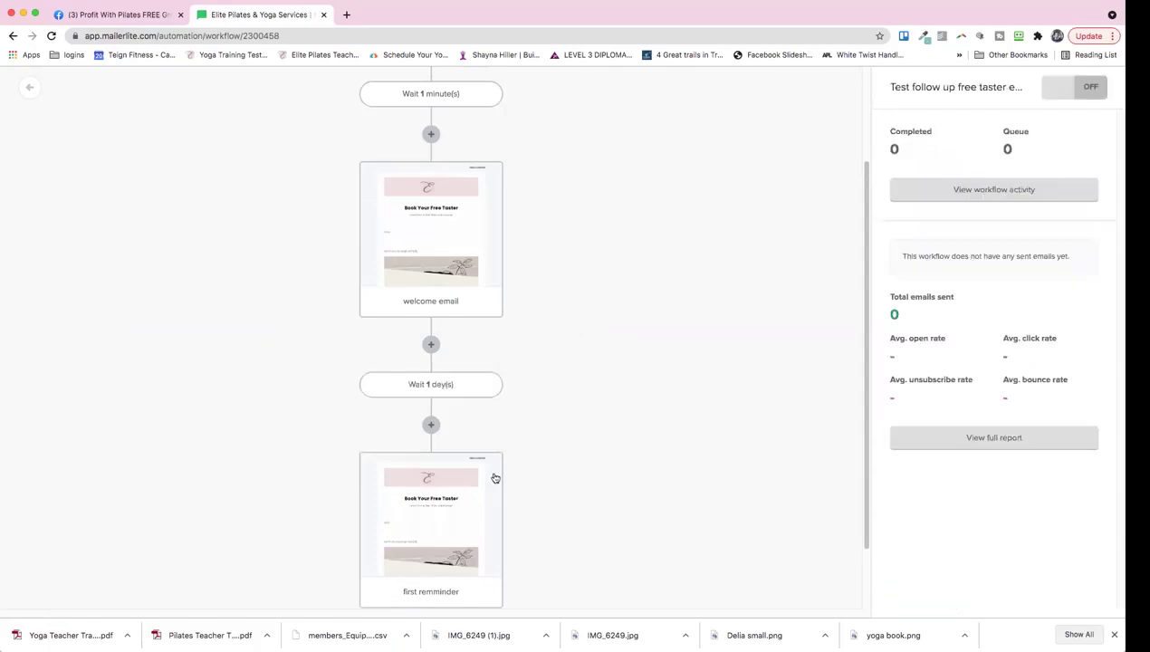
Switch the whole workflow on and turn it back off
scroll(439, 557, "down", 2)
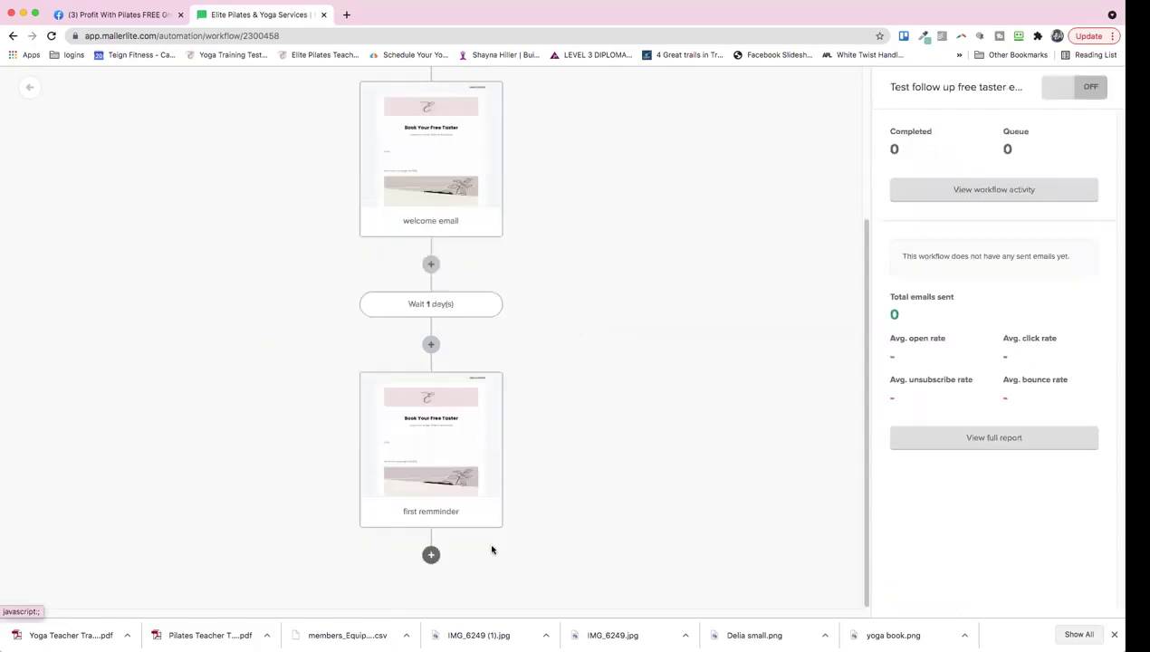
scroll(547, 416, "up", 1)
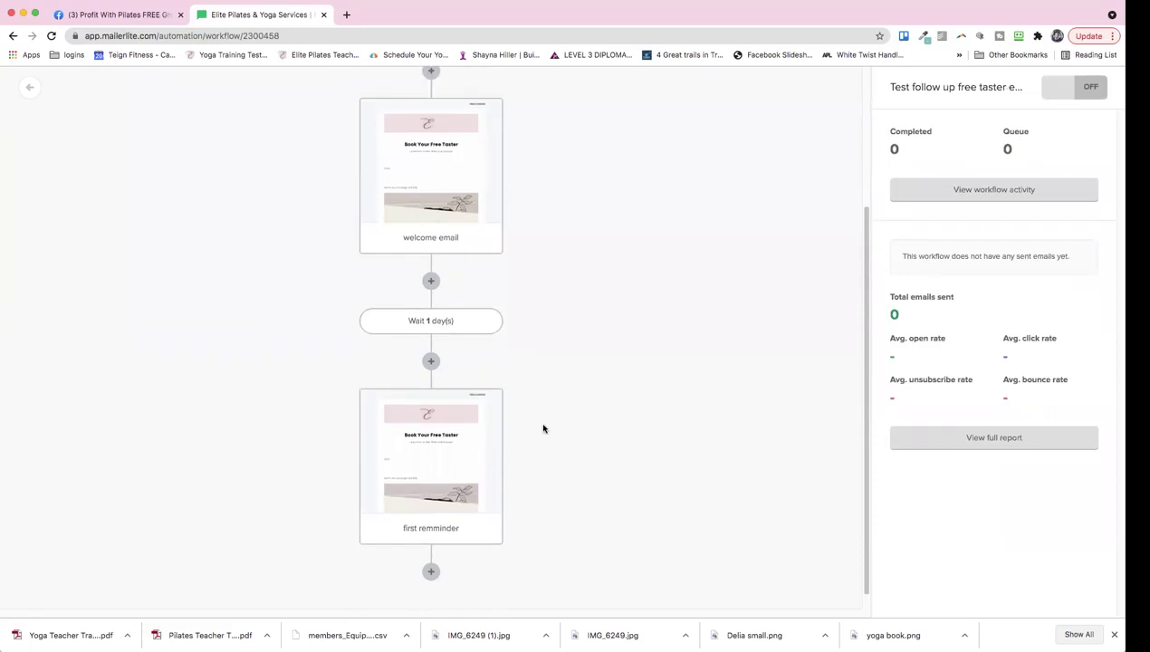
scroll(543, 428, "up", 5)
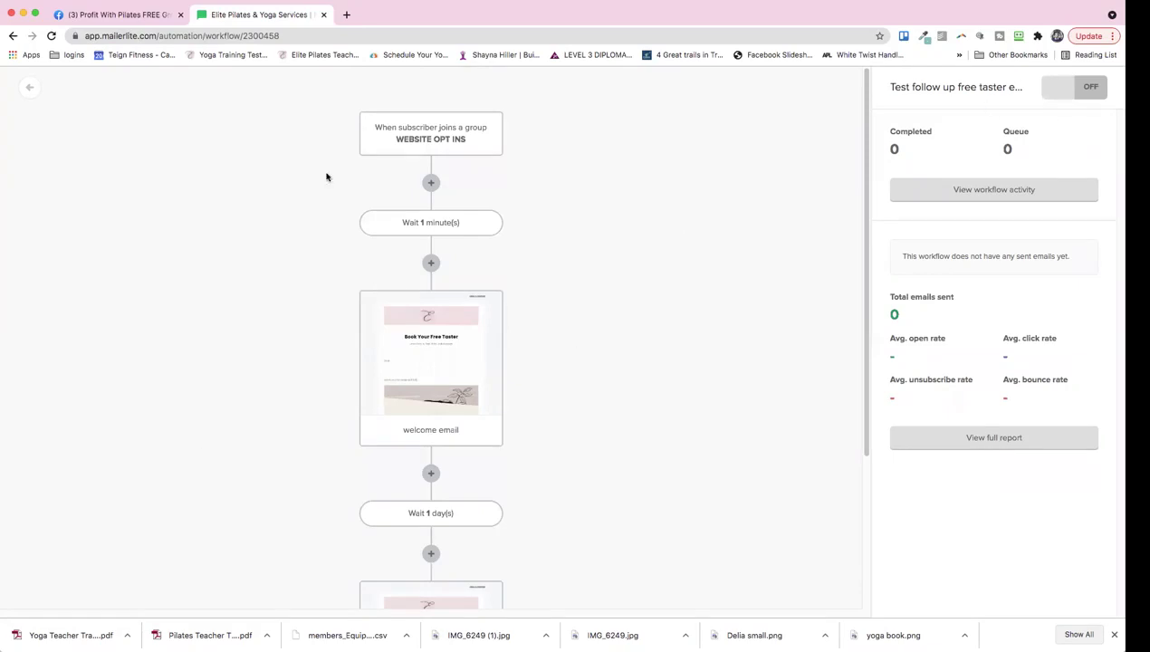
left_click(1089, 87)
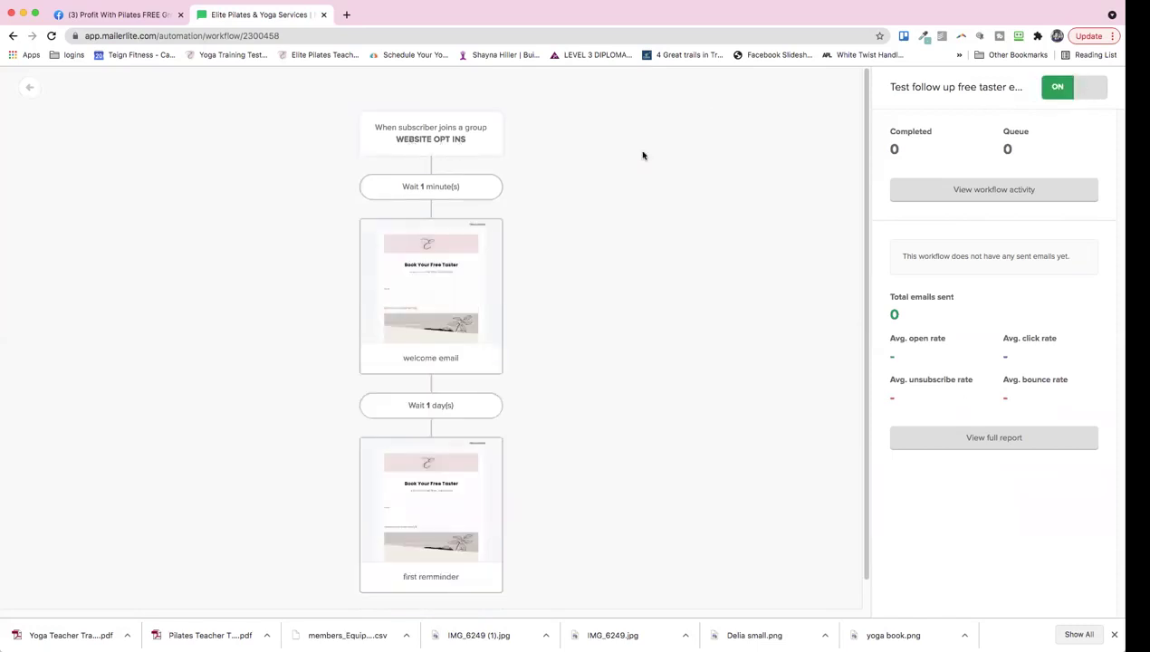
left_click(1083, 95)
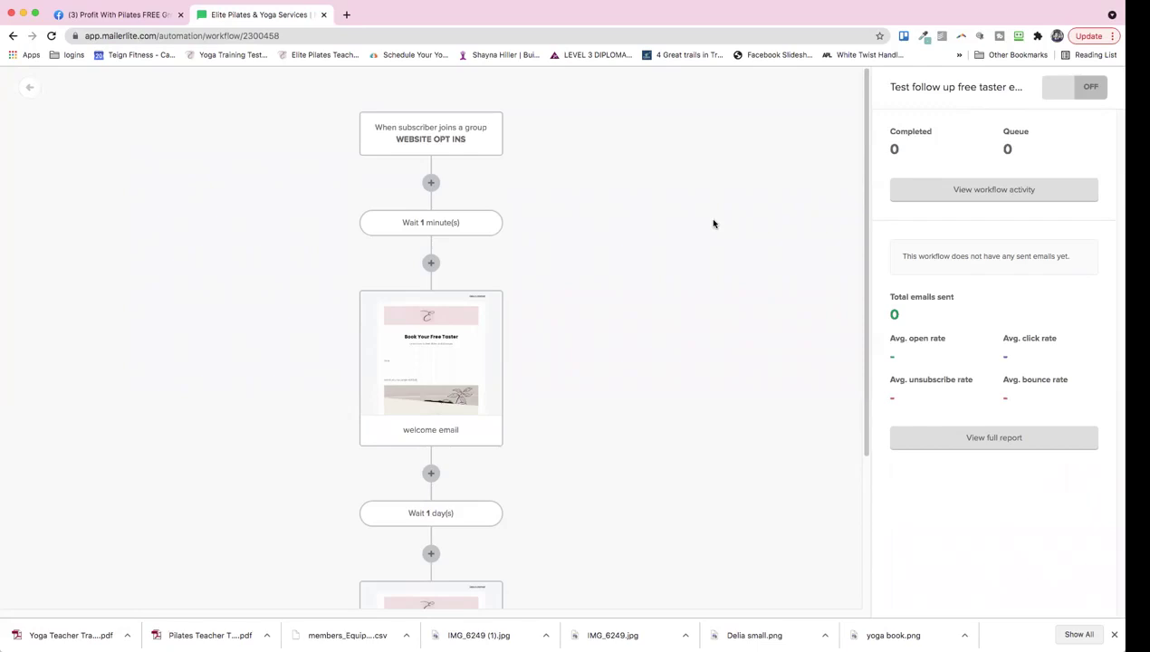
scroll(712, 224, "down", 5)
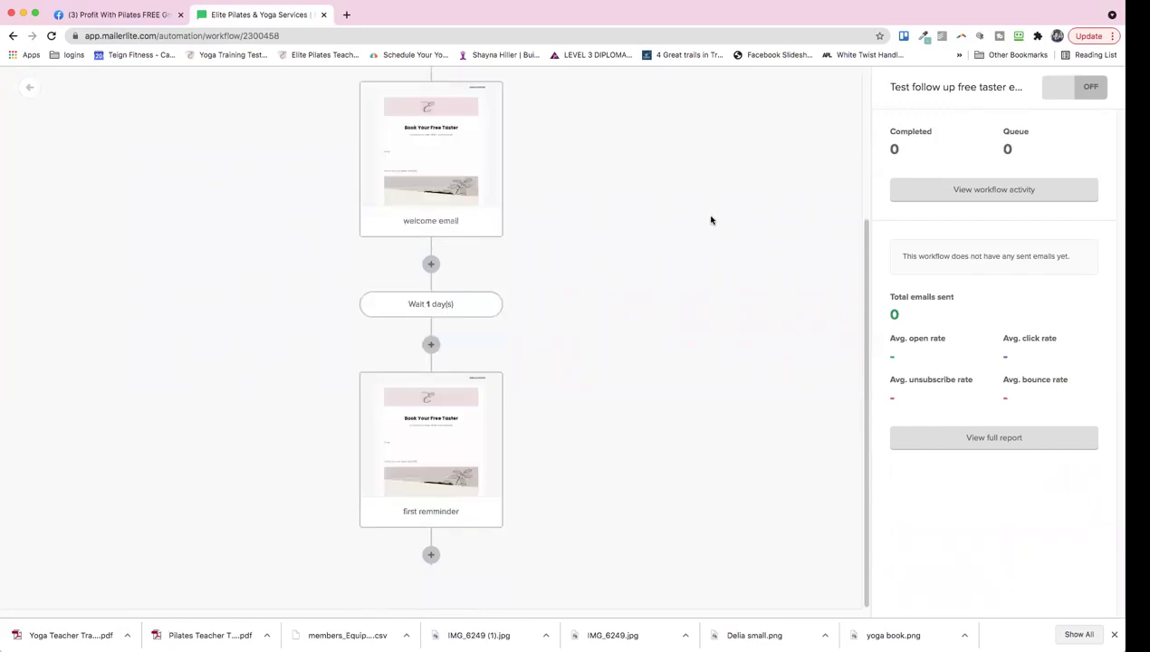
Return to the automation list and delete the "Test follow up free taster emails" workflow
left_click(37, 91)
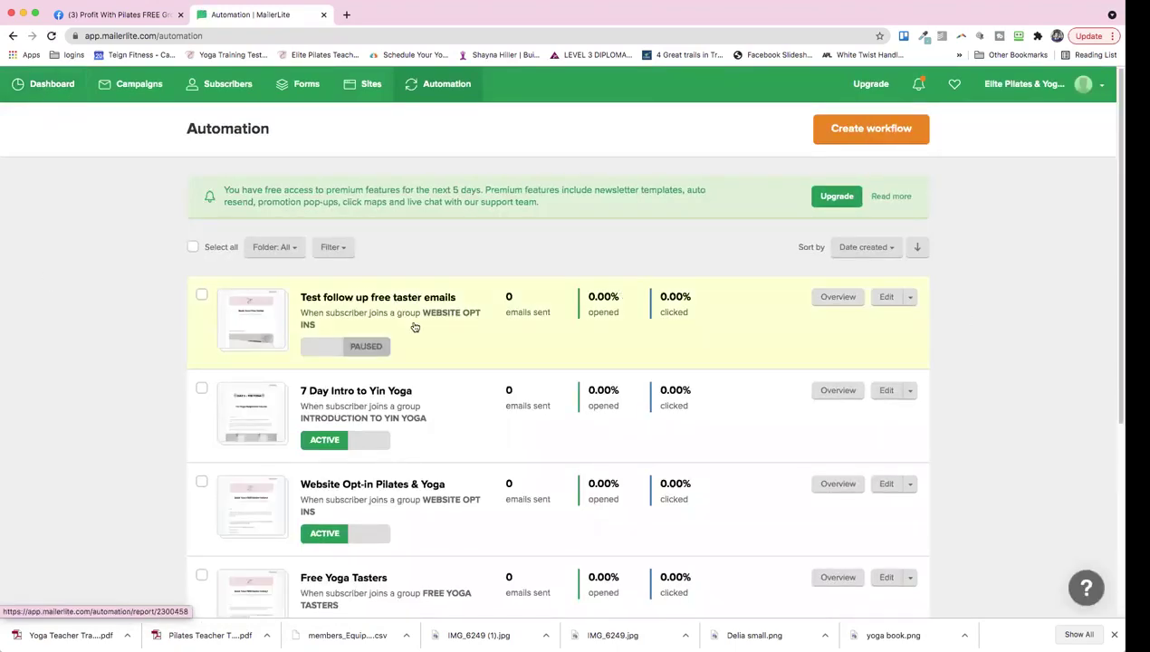
scroll(384, 420, "down", 5)
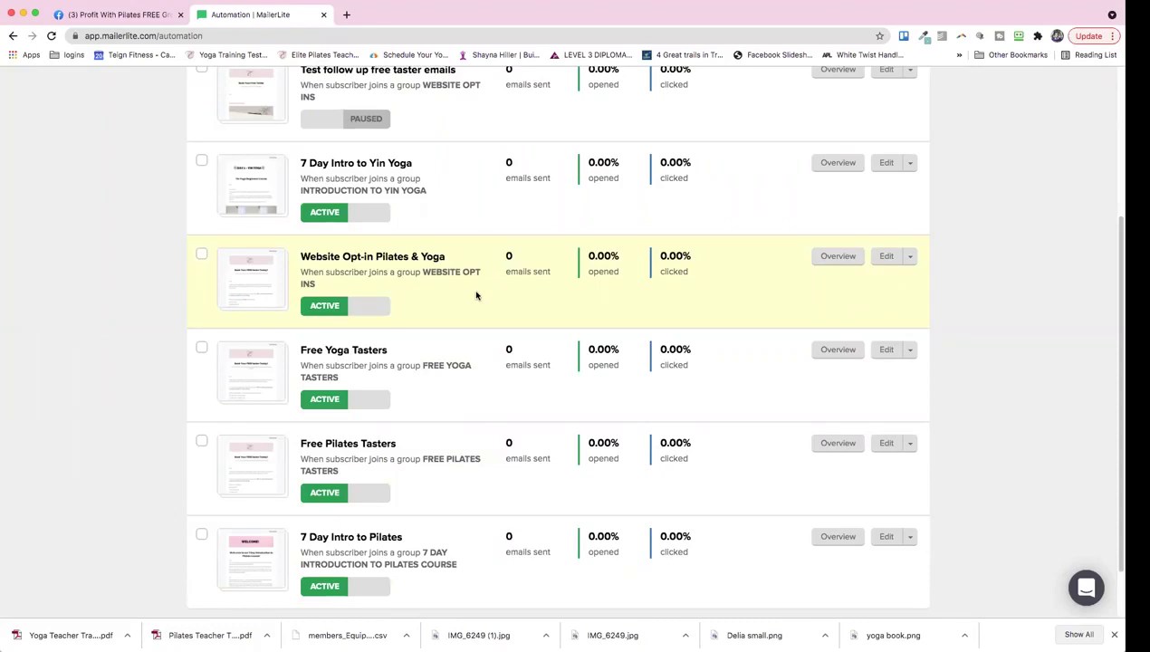
scroll(845, 303, "up", 1)
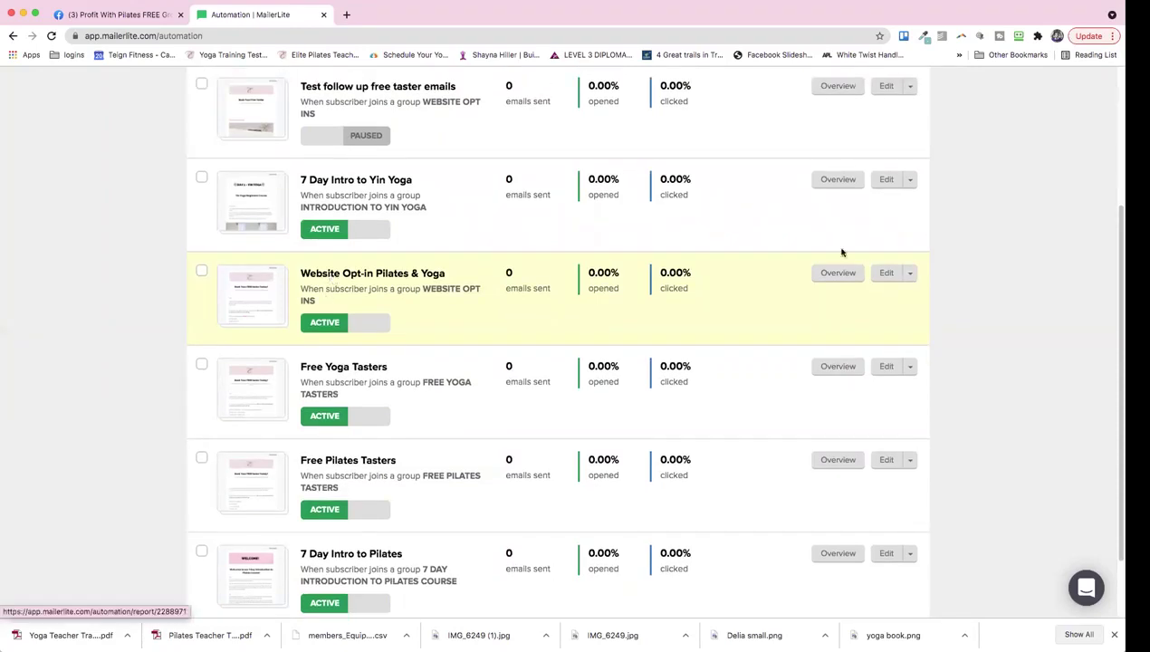
left_click(905, 276)
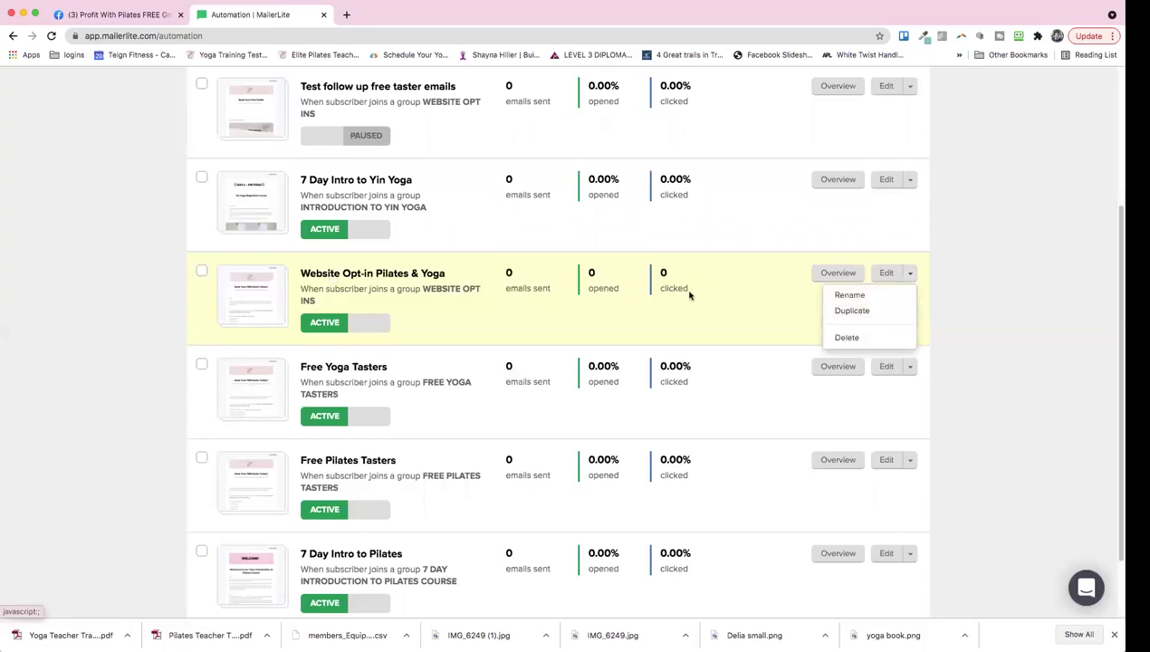
scroll(436, 333, "down", 2)
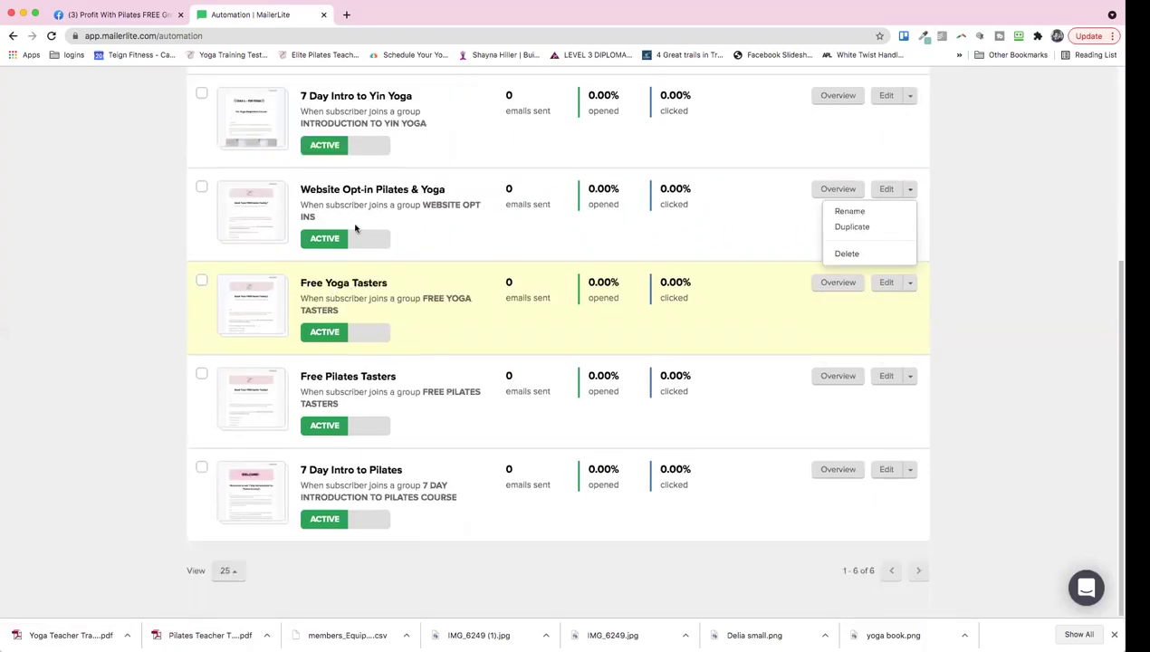
scroll(343, 314, "up", 5)
left_click(201, 296)
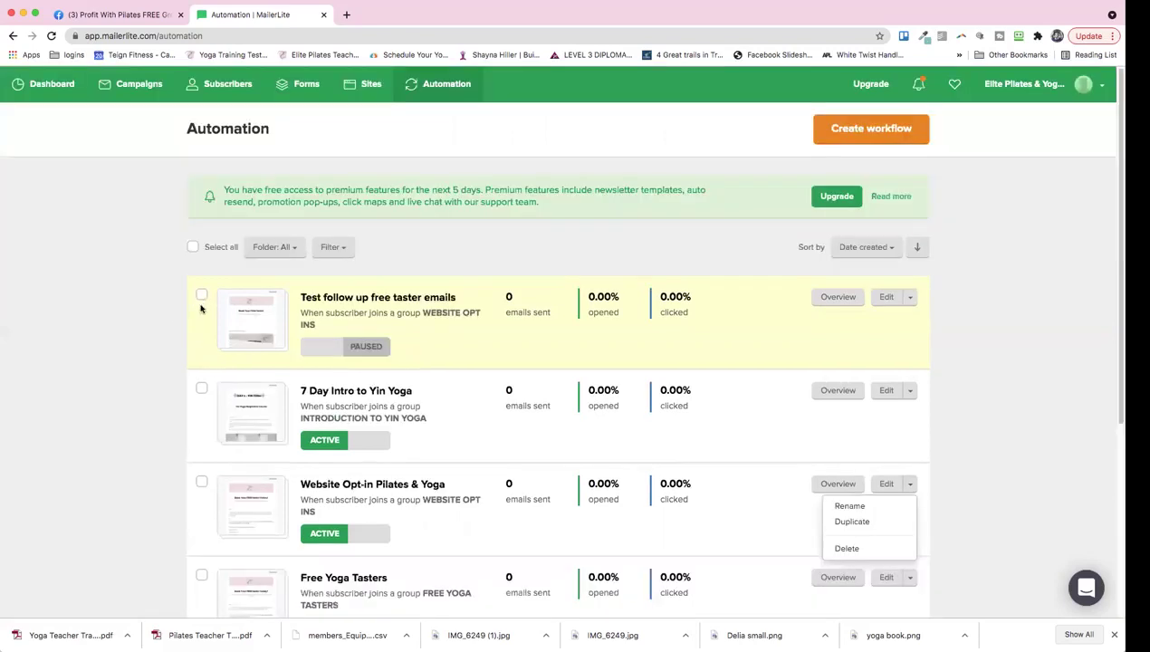
left_click(907, 302)
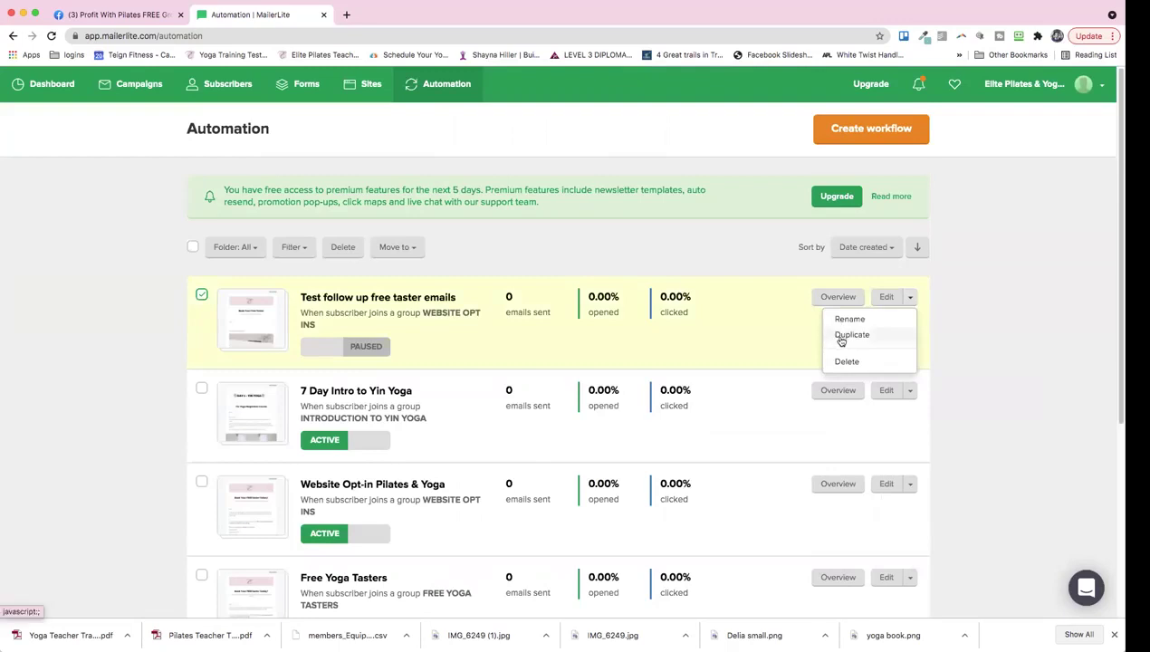
left_click(845, 361)
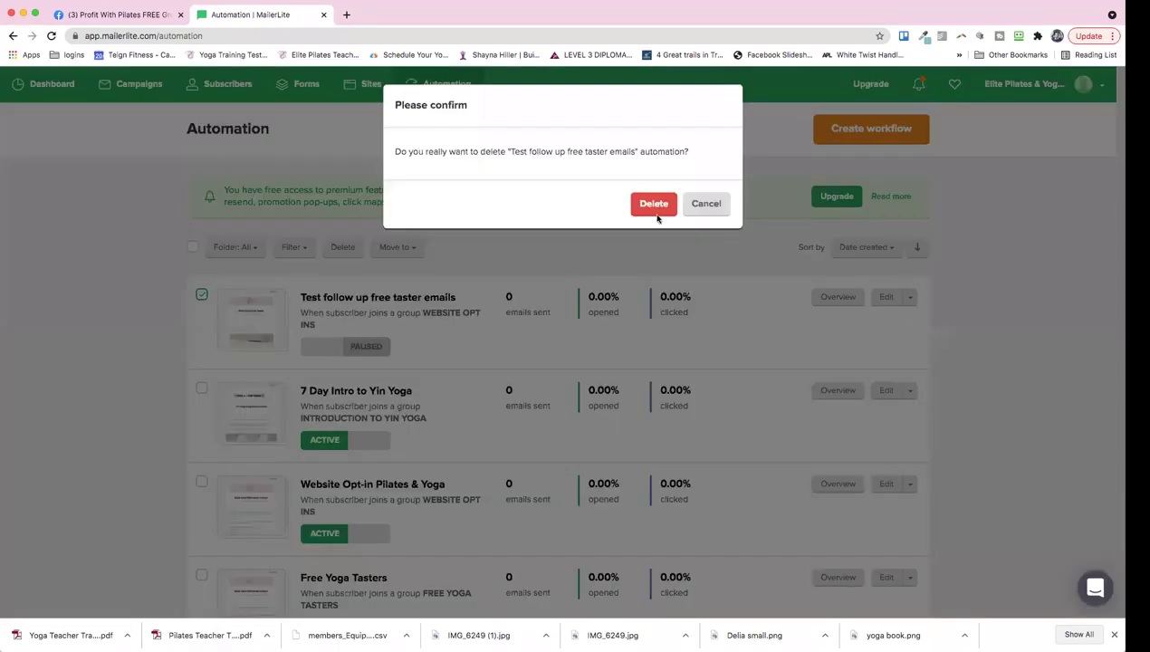
left_click(655, 212)
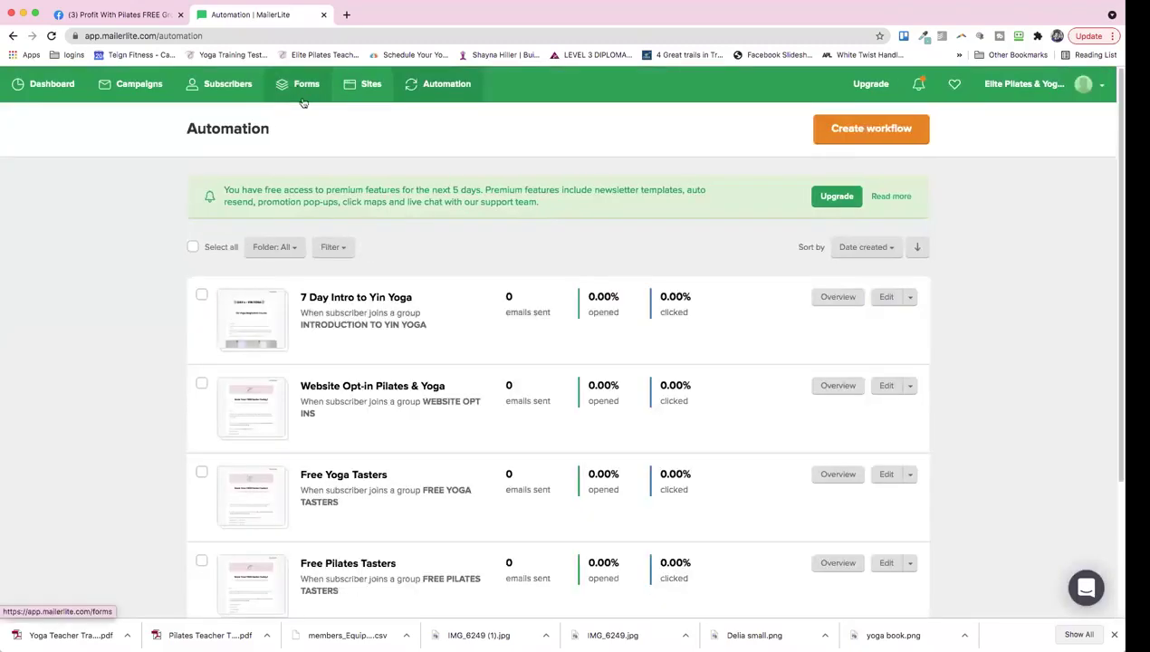
Open the embedded forms list and delete the form named "test"
left_click(298, 85)
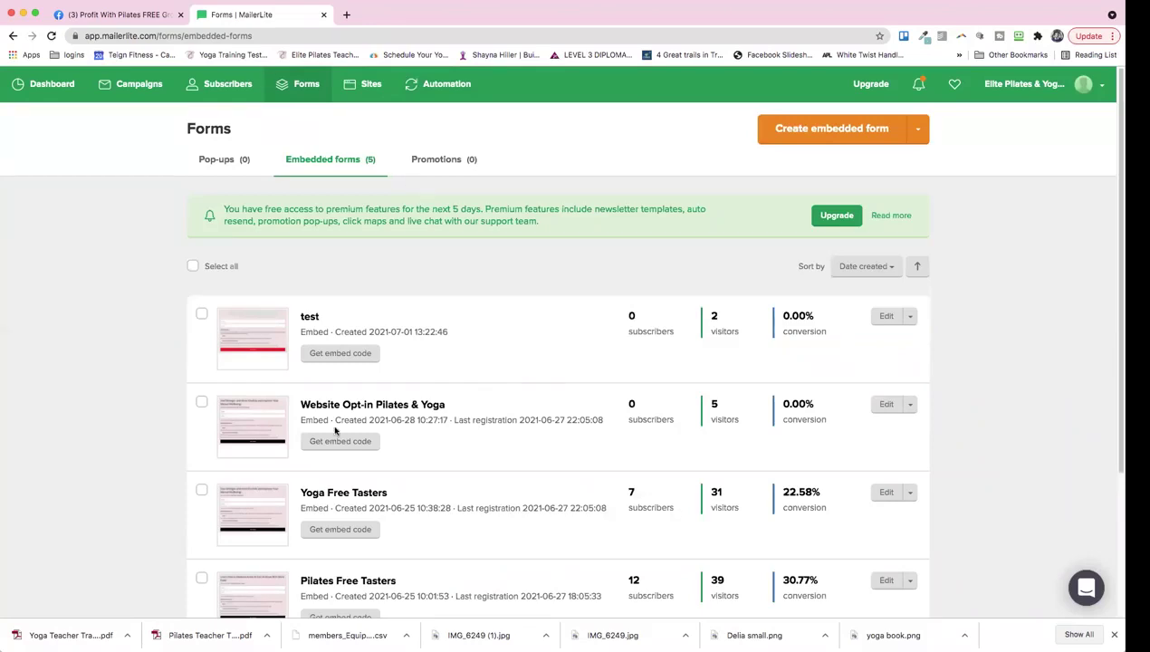
scroll(438, 449, "down", 2)
scroll(358, 433, "down", 1)
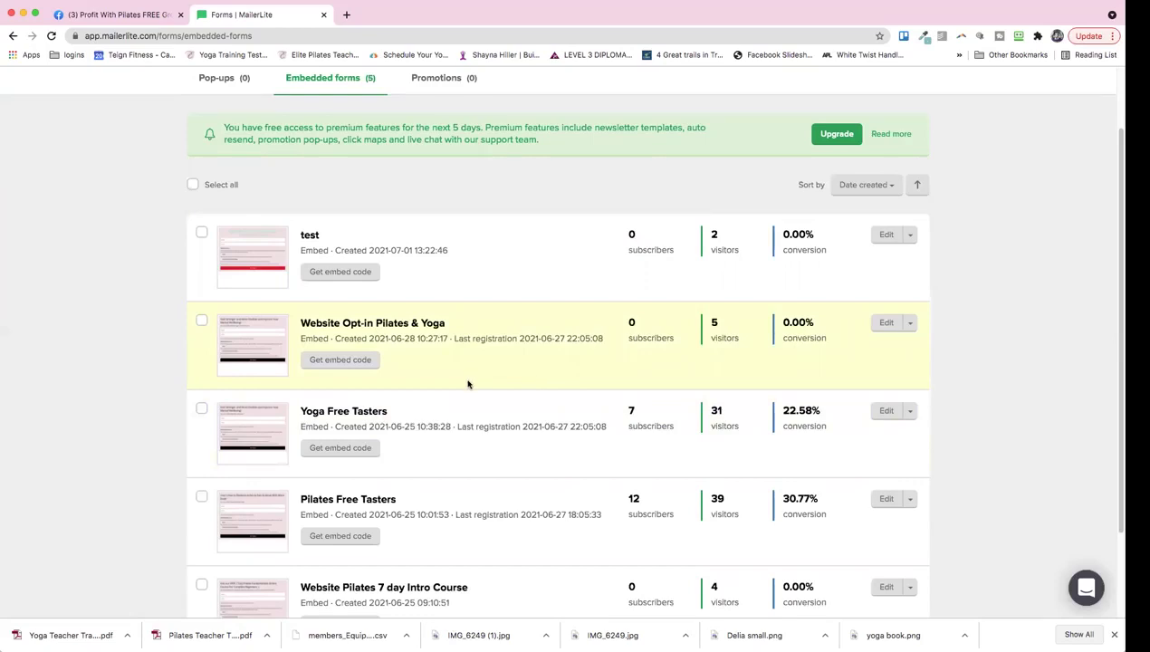
scroll(459, 380, "down", 1)
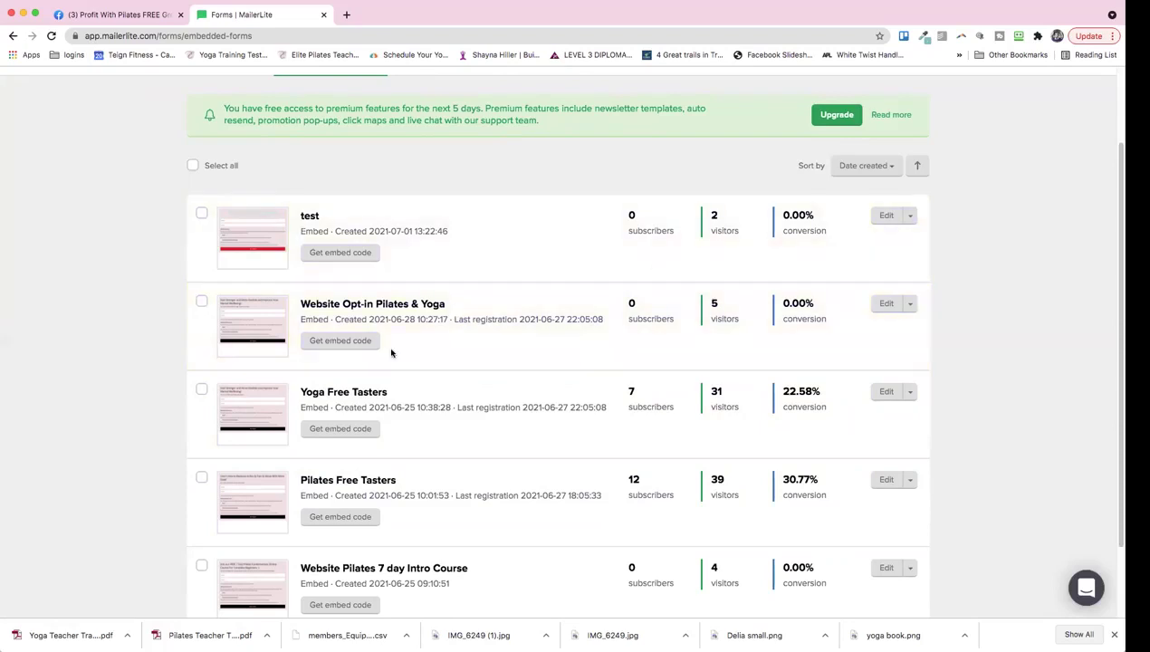
left_click(909, 217)
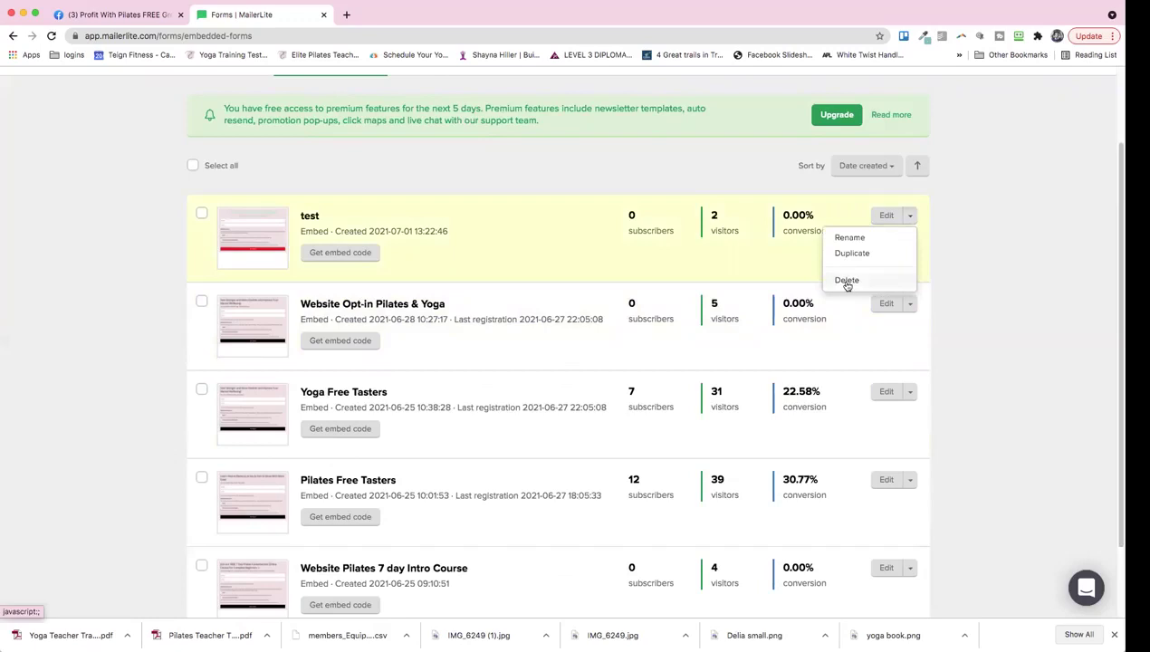
left_click(846, 281)
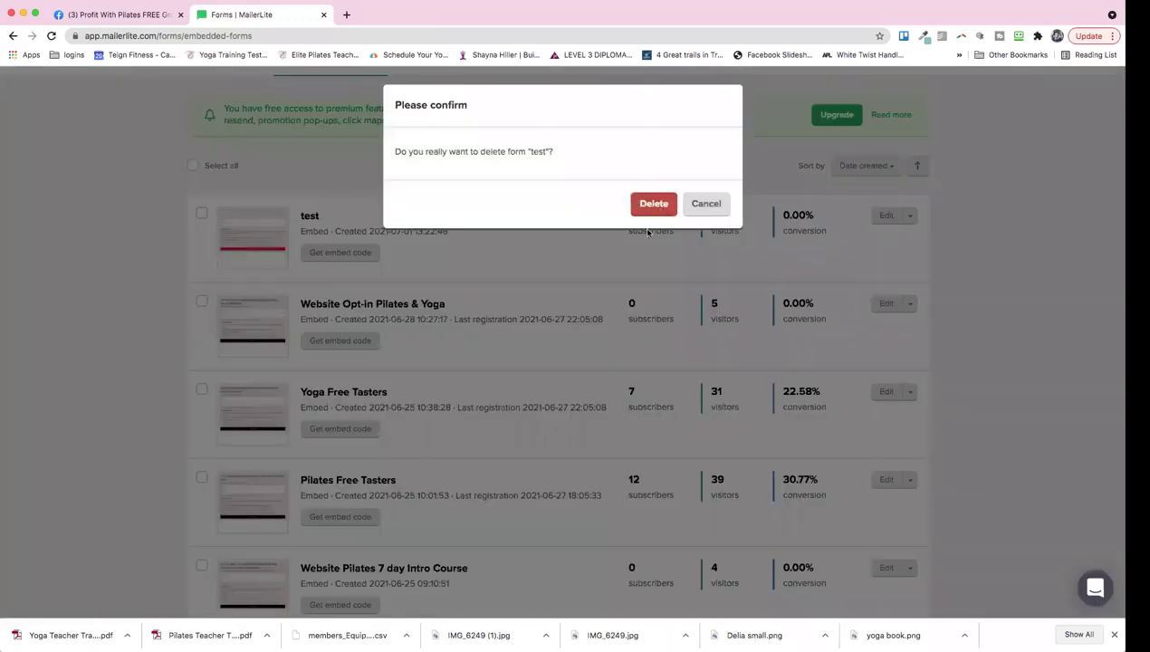
left_click(651, 205)
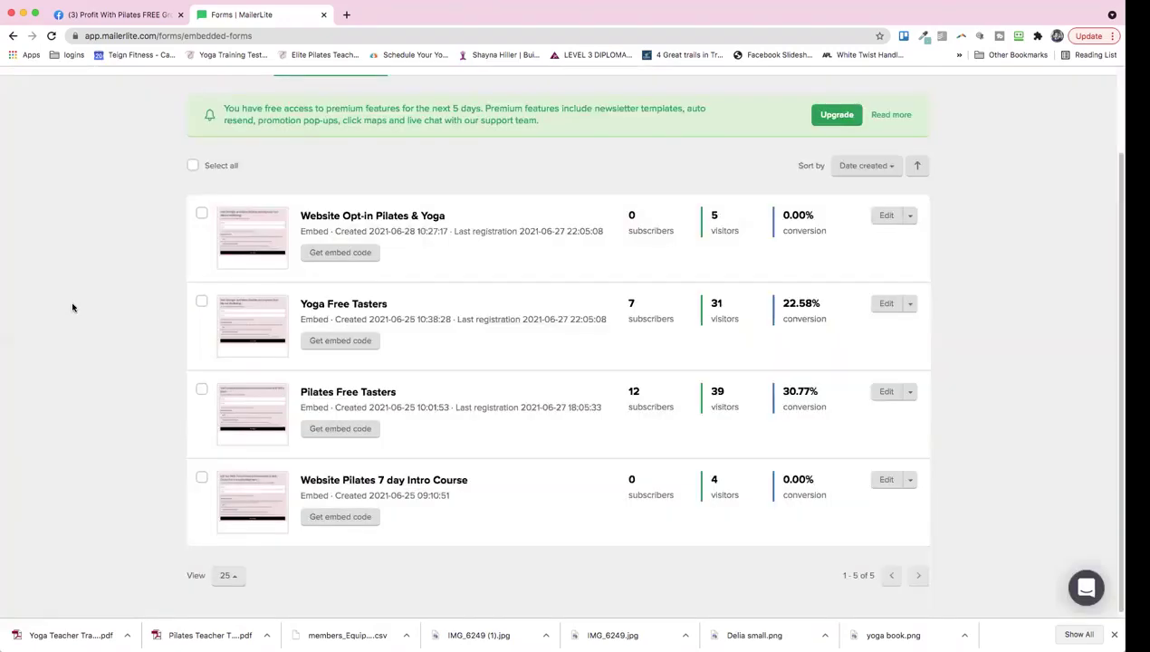
Open the campaigns list and start a new regular campaign to view its setup form
scroll(72, 308, "up", 2)
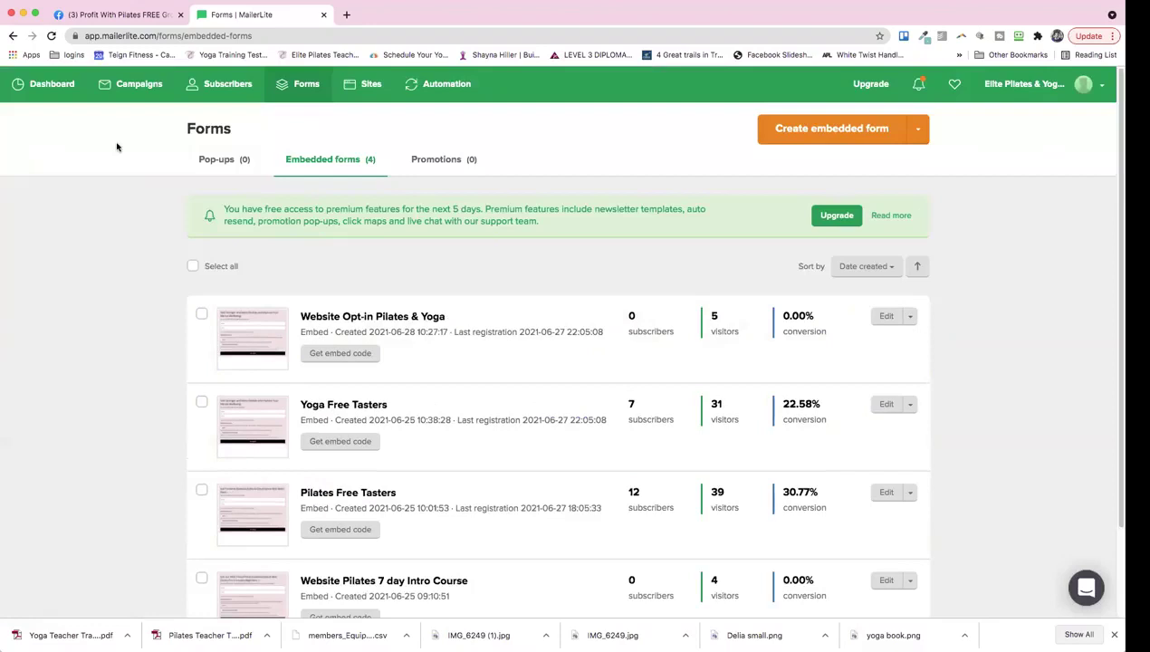
left_click(136, 88)
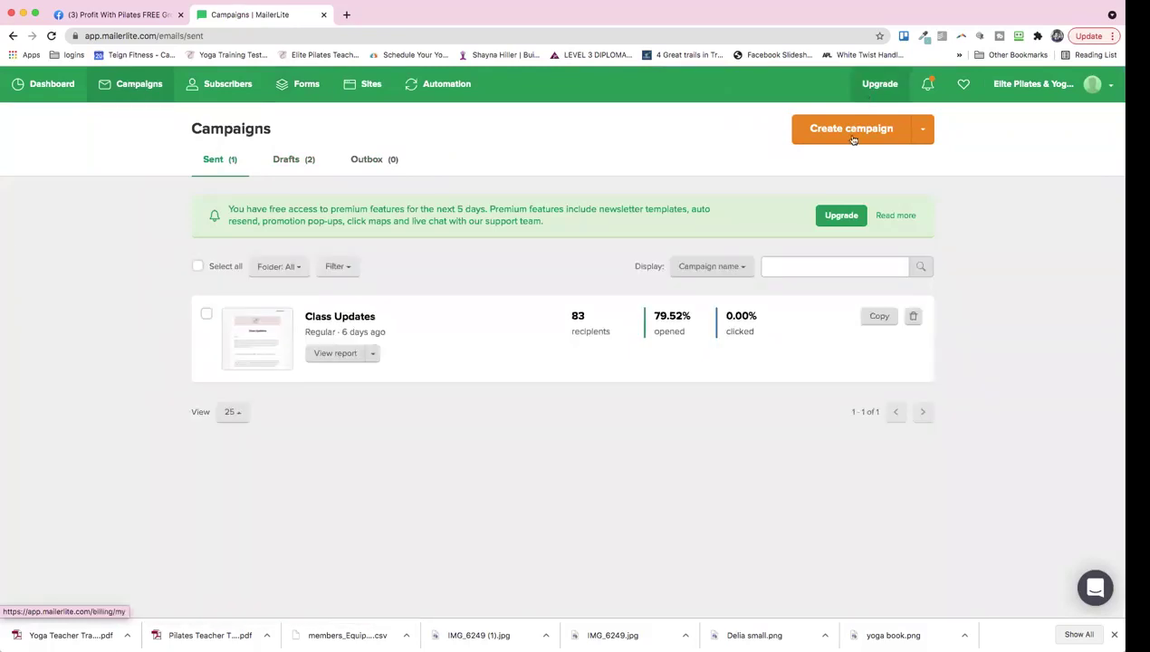
left_click(816, 221)
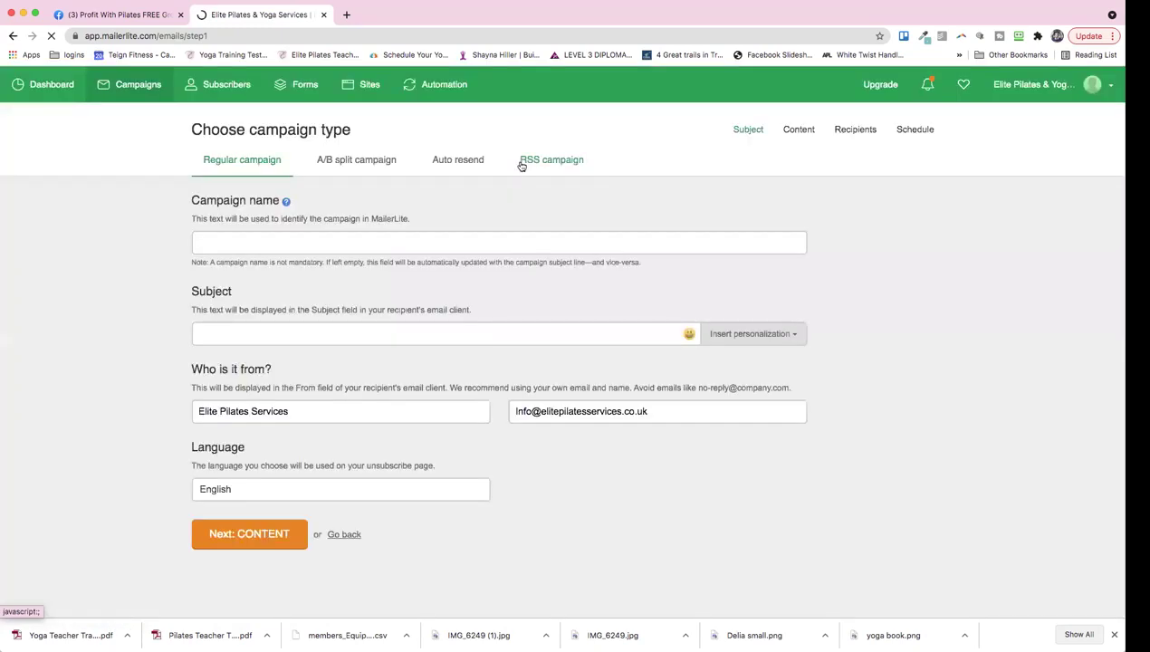
left_click(219, 245)
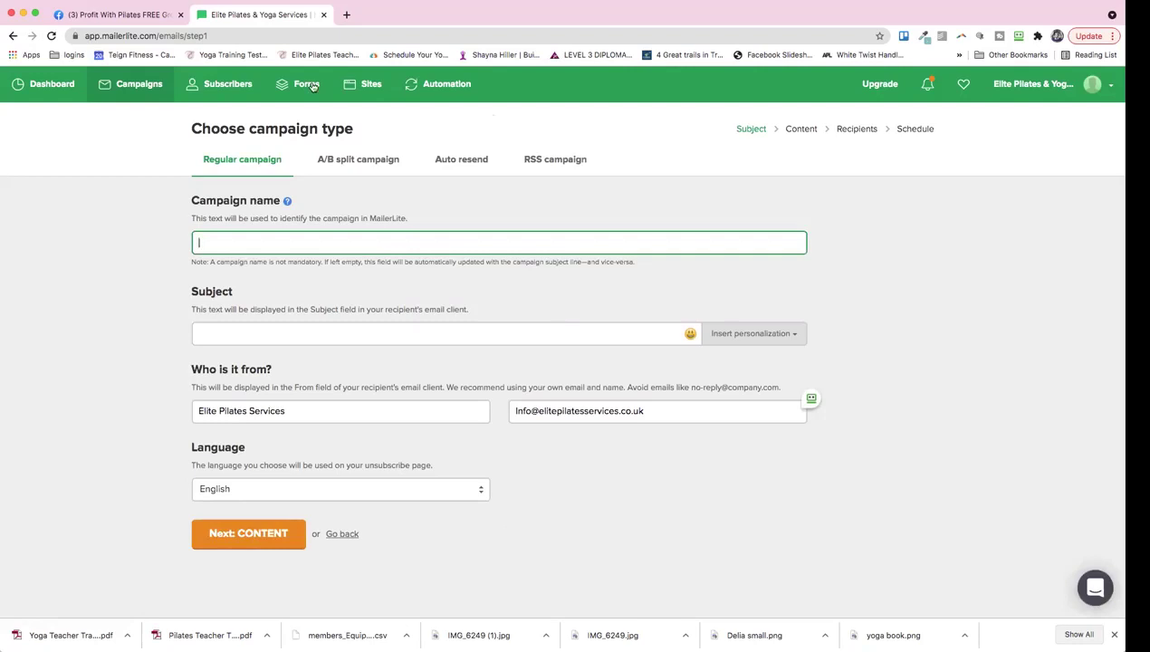
Open the Sites section and look over its websites and landing pages
left_click(368, 88)
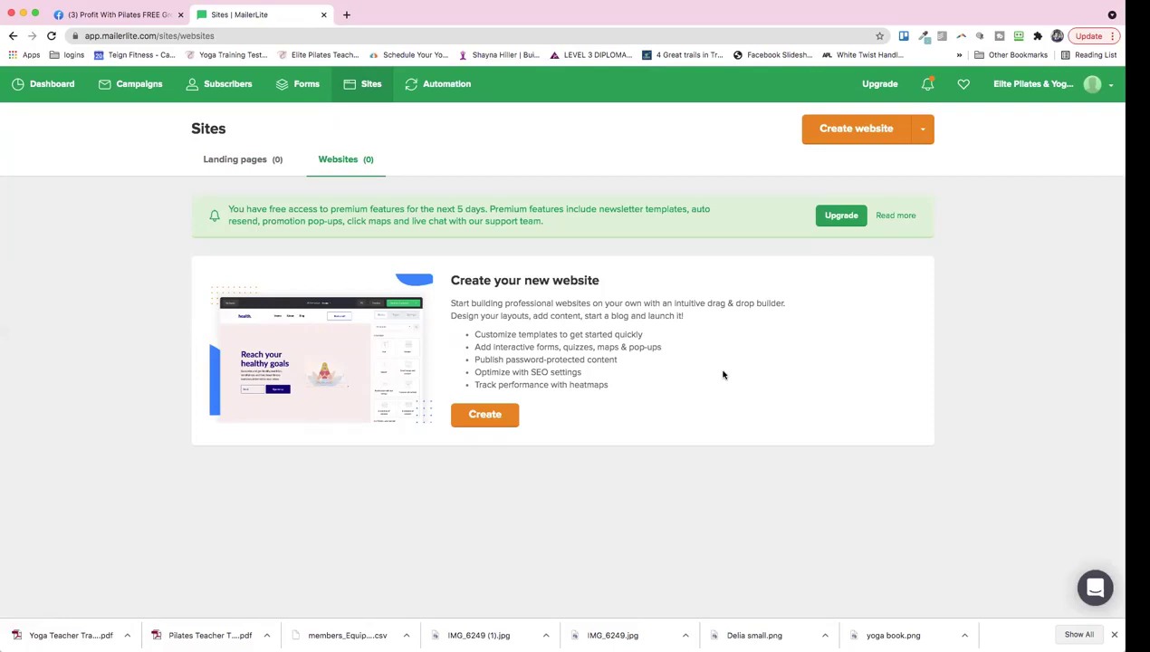
left_click(485, 414)
left_click(242, 161)
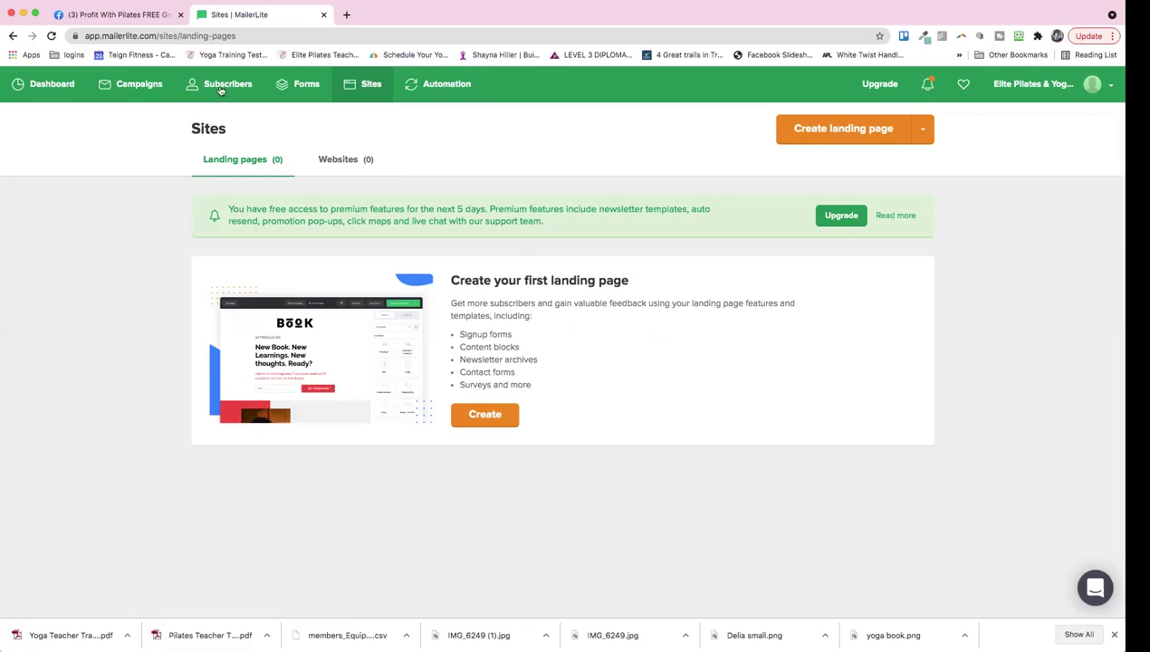
left_click(294, 85)
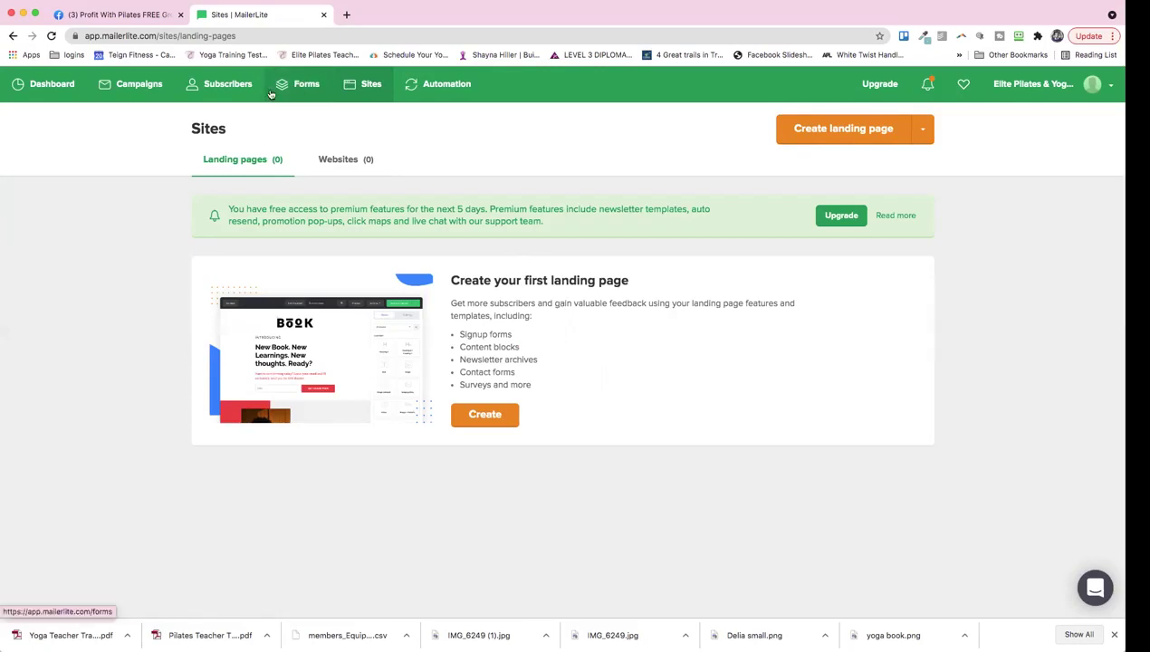
Select the first subscriber in the full subscriber list and view the available bulk actions
left_click(210, 88)
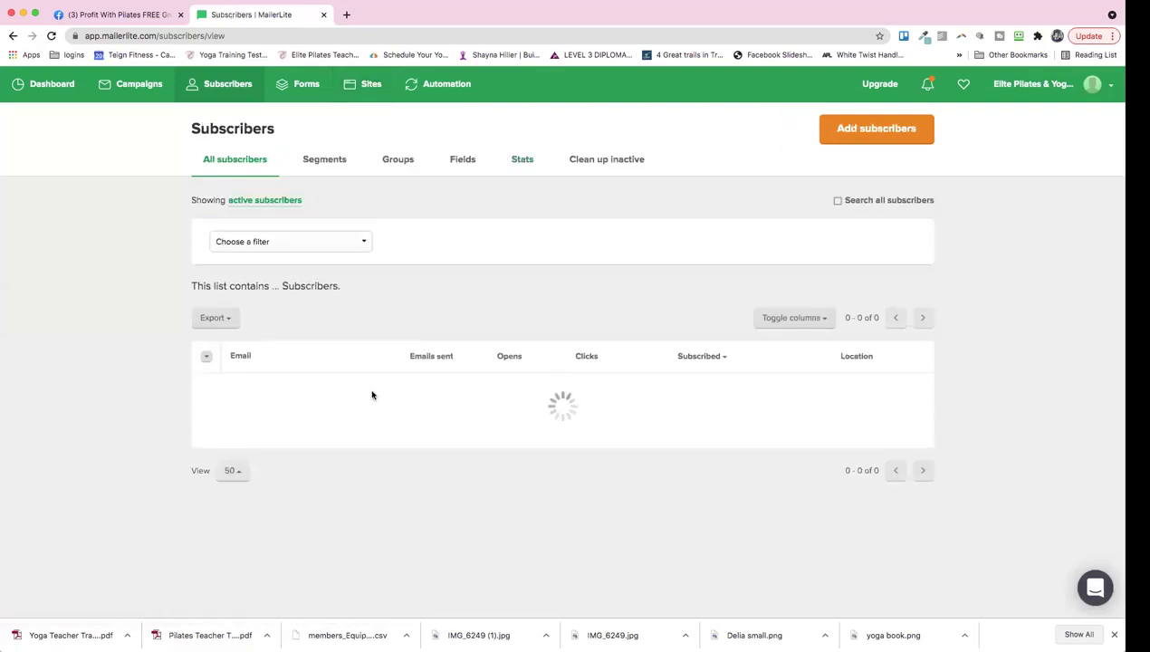
scroll(359, 390, "down", 1)
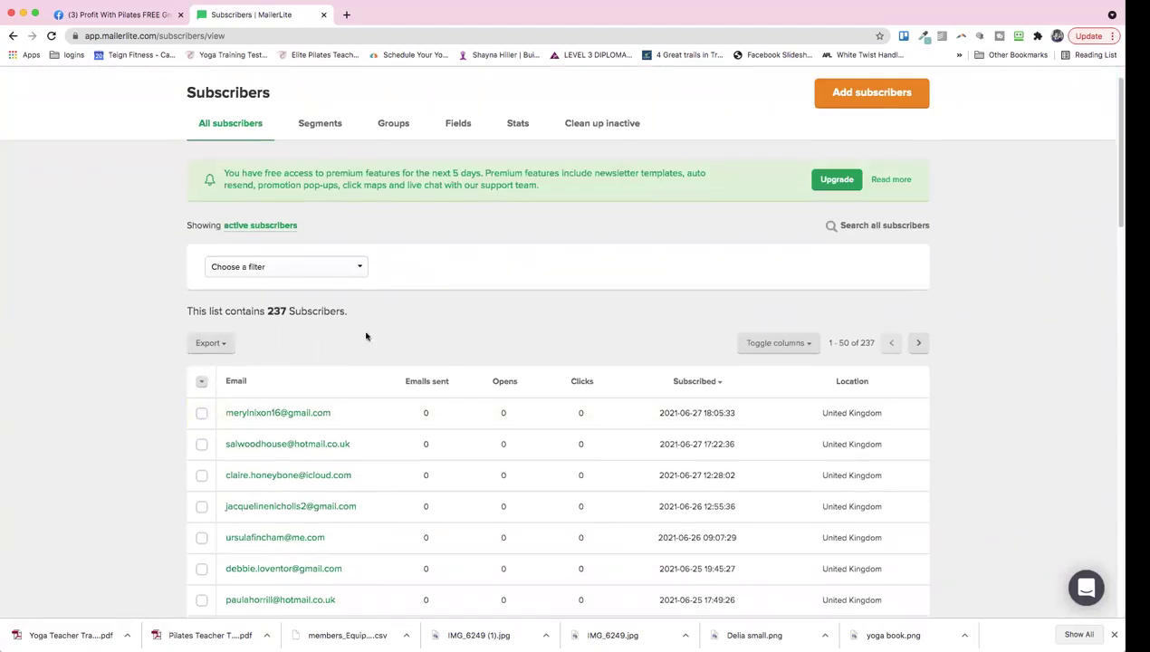
scroll(675, 310, "up", 1)
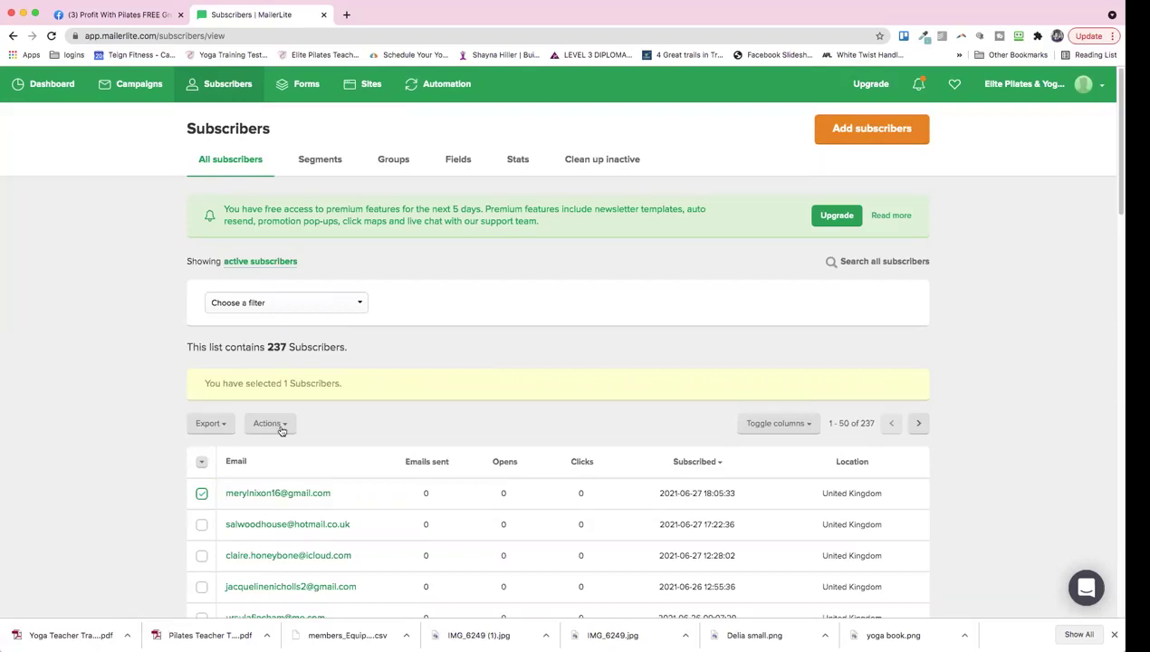
left_click(279, 434)
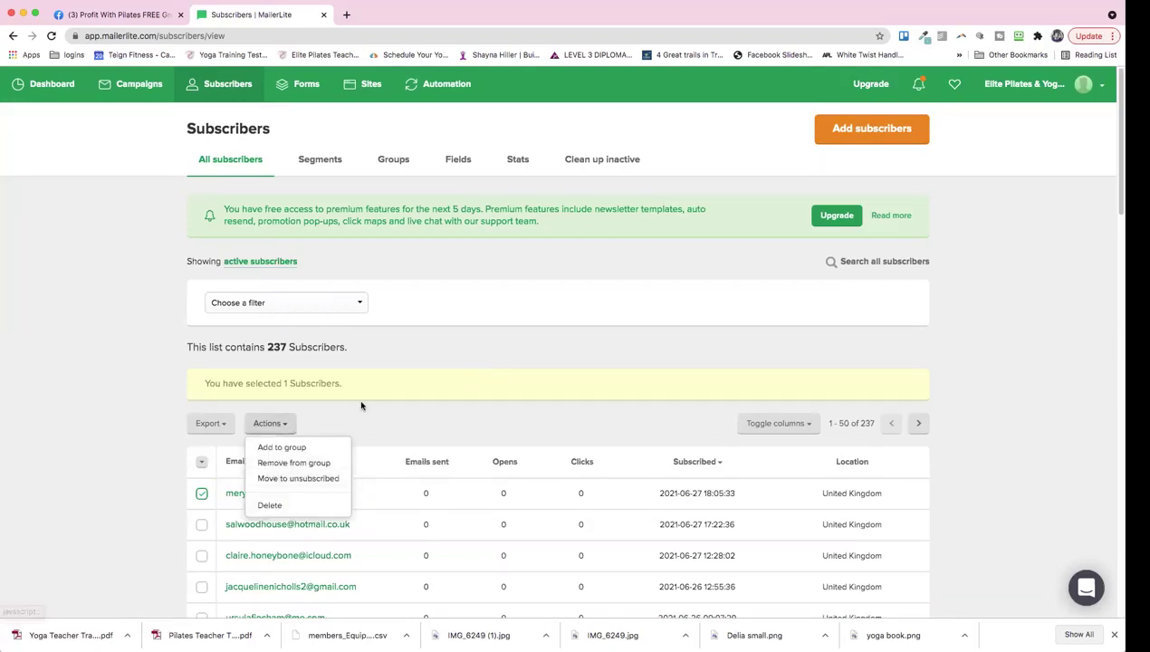
Return to the sent campaigns list and go to the account dashboard
left_click(125, 94)
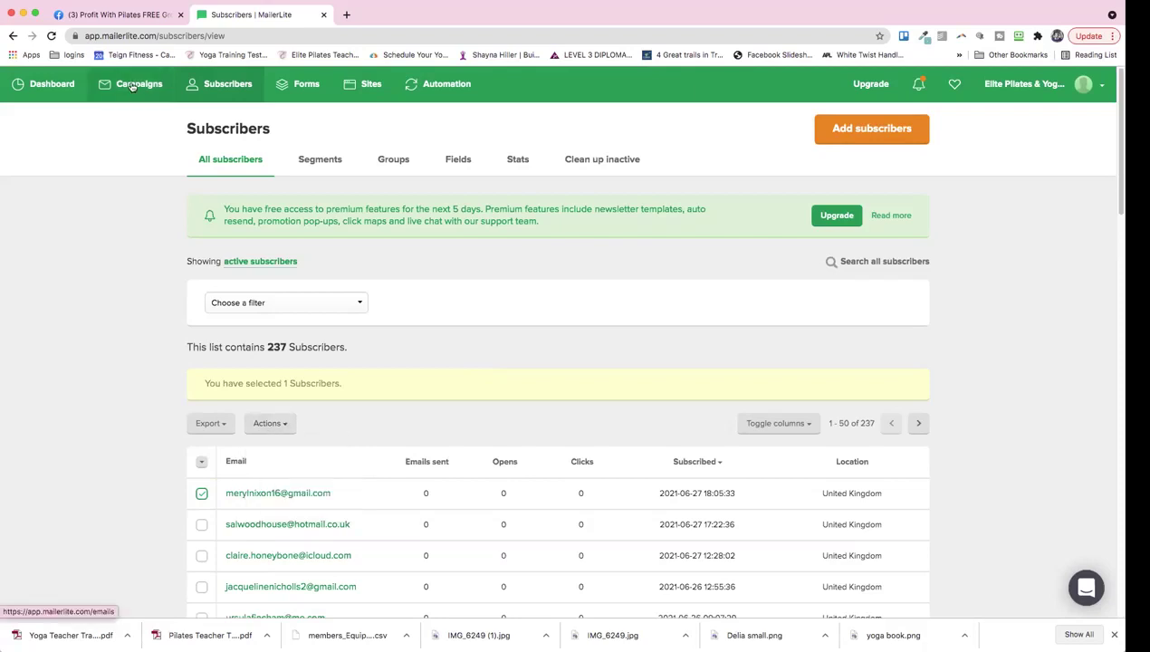
left_click(123, 92)
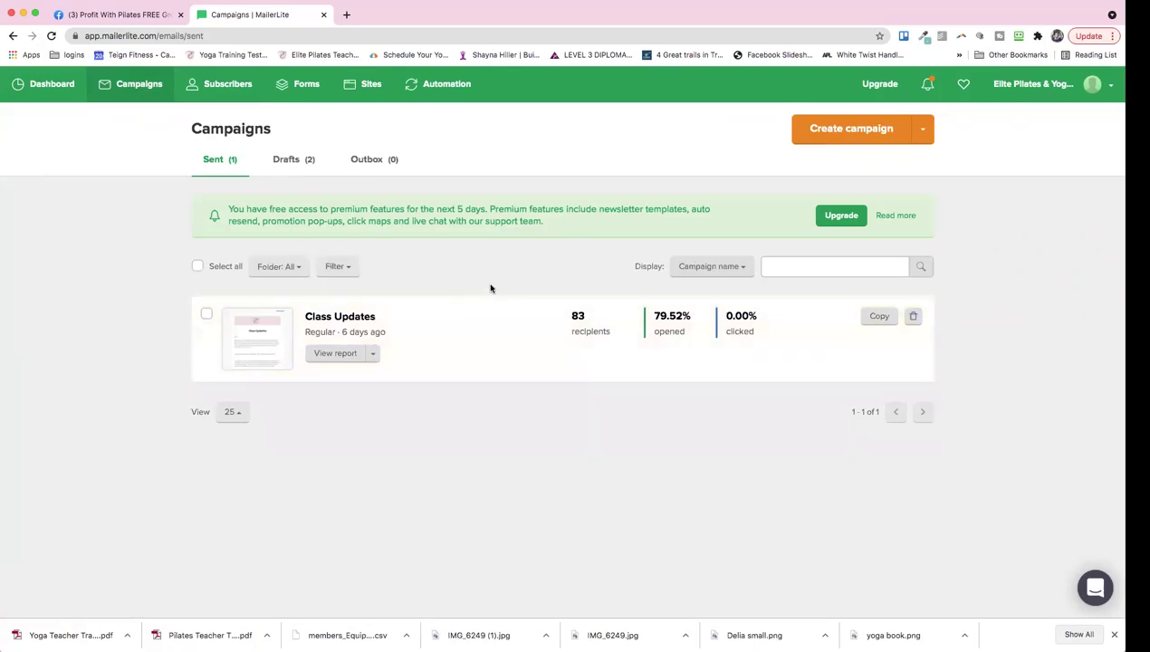
left_click(32, 87)
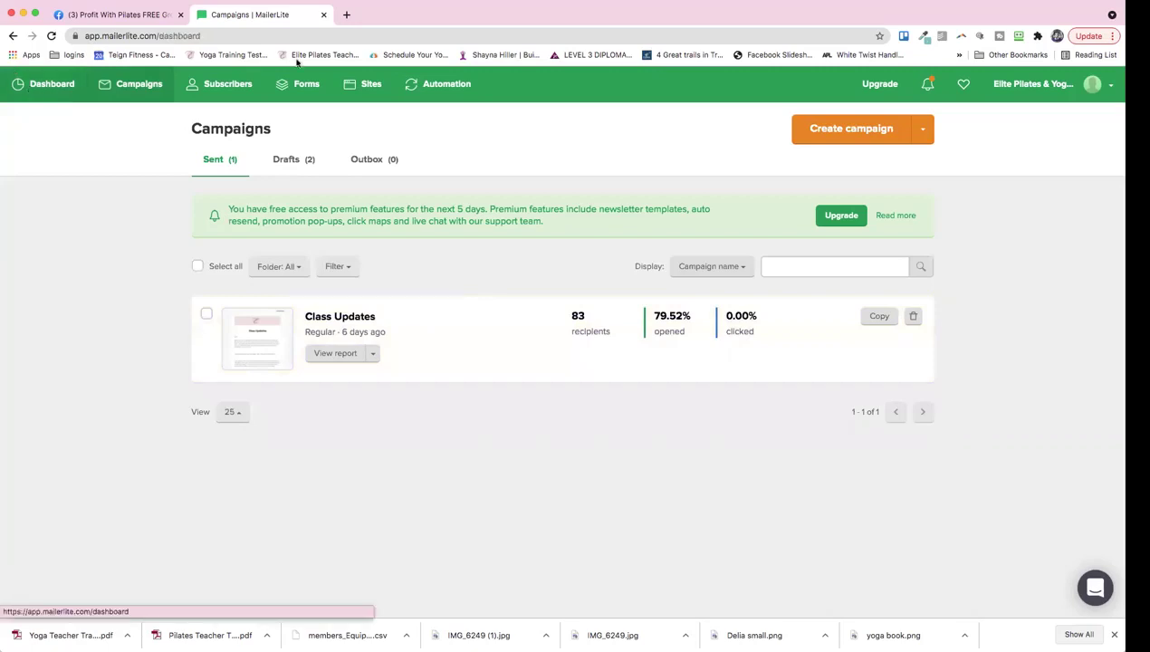